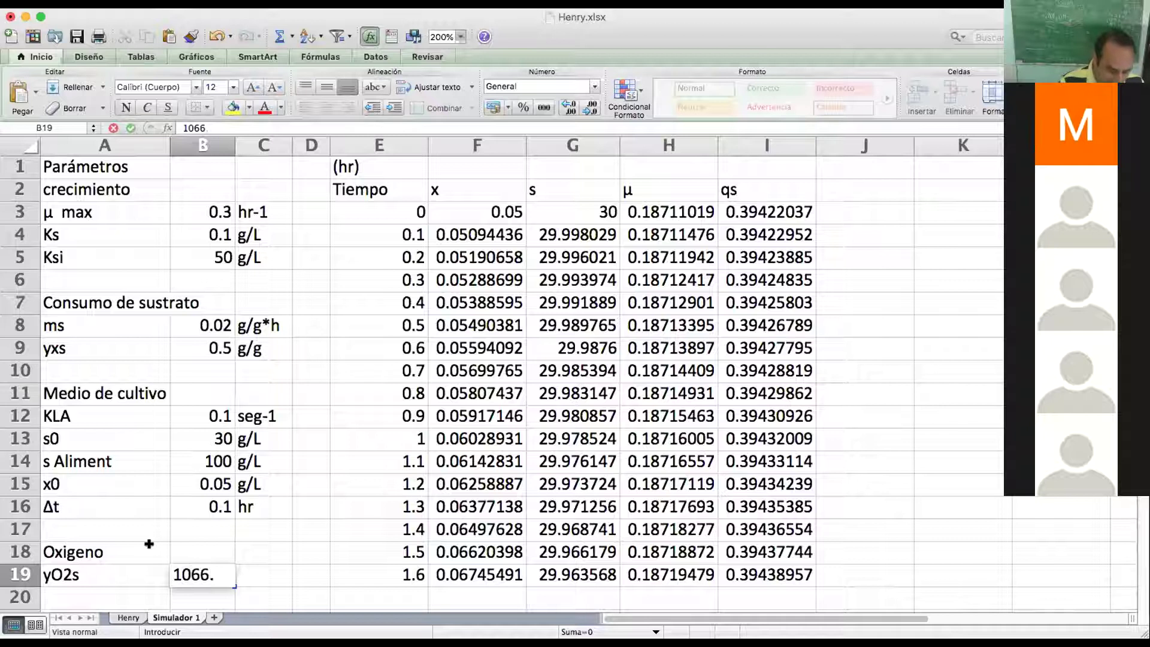
# Enter 1066.66 as the yO2s value in B19 with the unit gO2/ggluc beside it.
pyautogui.write('66')
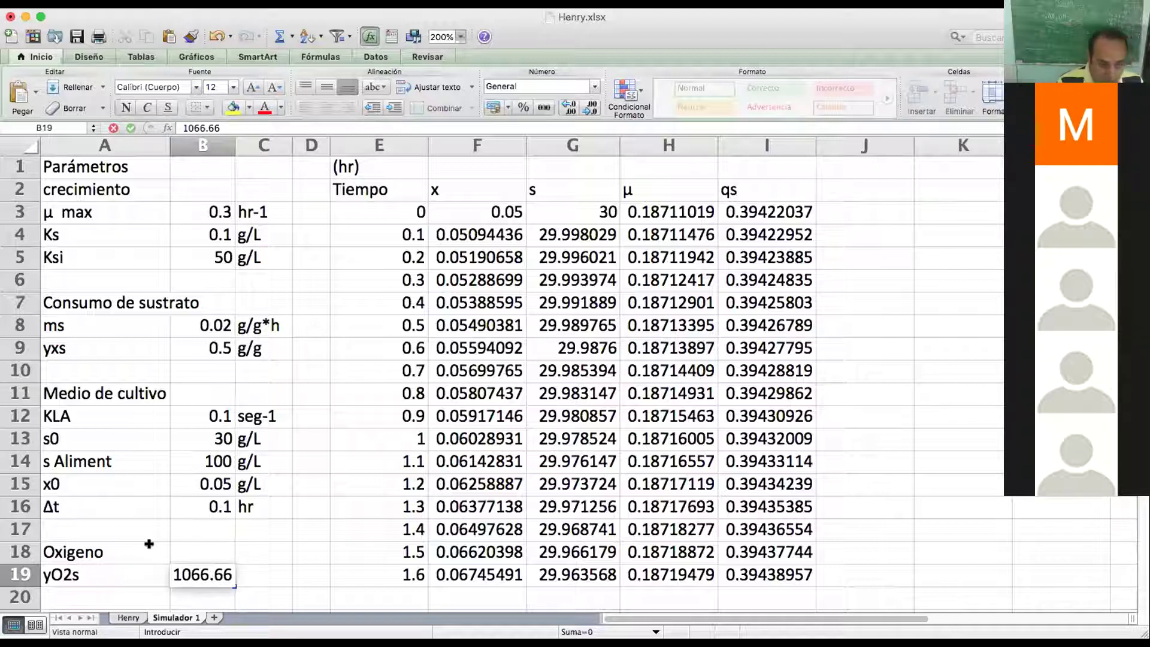
pyautogui.press('Tab')
pyautogui.write('g')
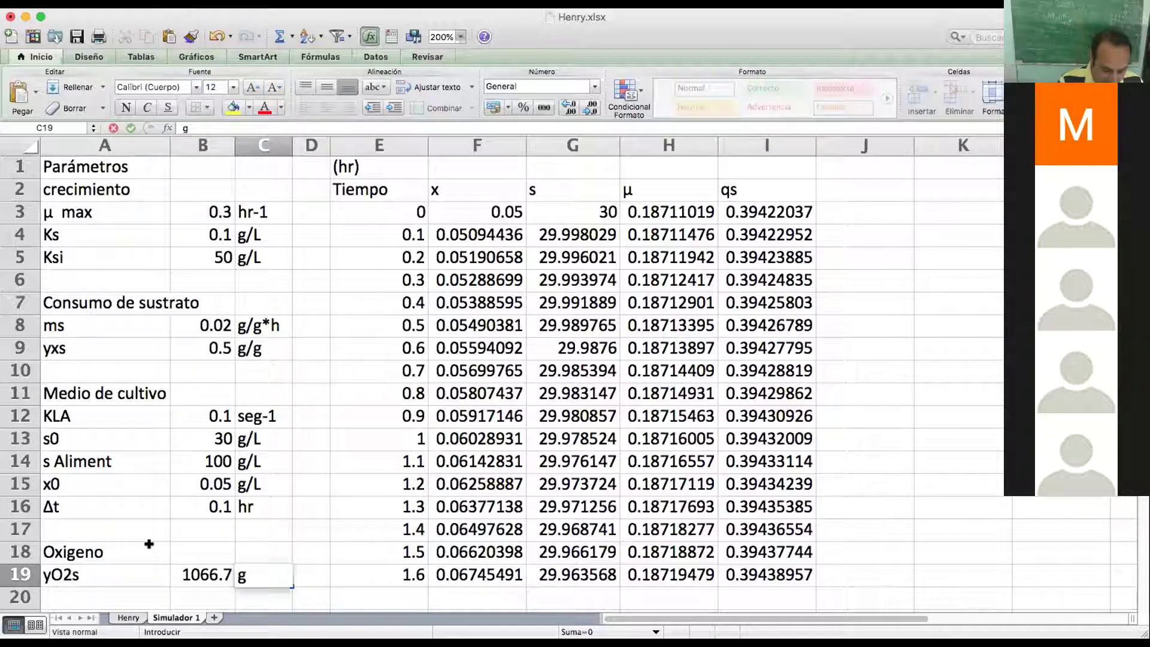
pyautogui.write('O2/ggluc')
pyautogui.press('Return')
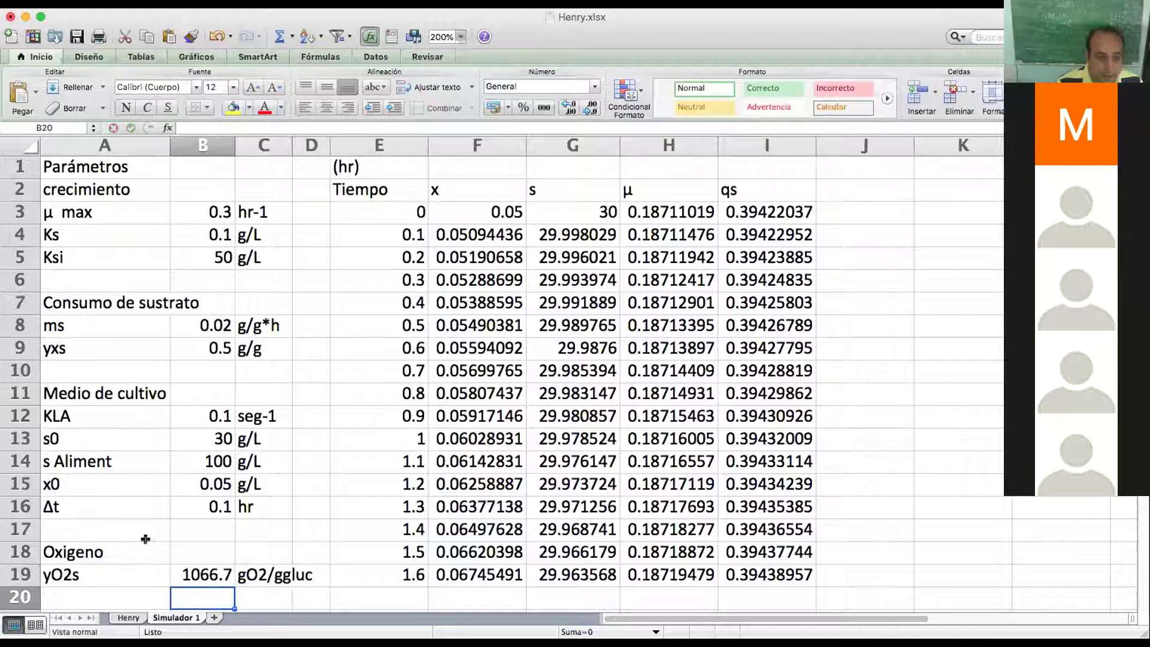
# Add the oxygen parameter yO2x in row 20 with the value 671.268 and the unit gO2/gcell.
pyautogui.press('Left')
pyautogui.write('yO')
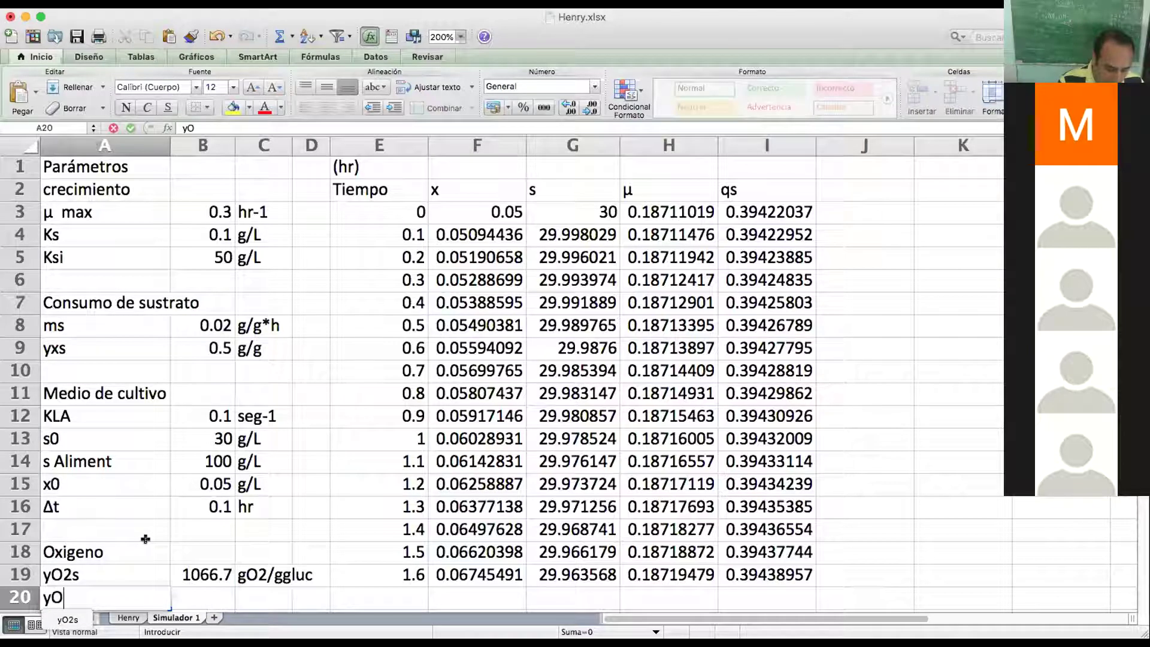
pyautogui.write('2x')
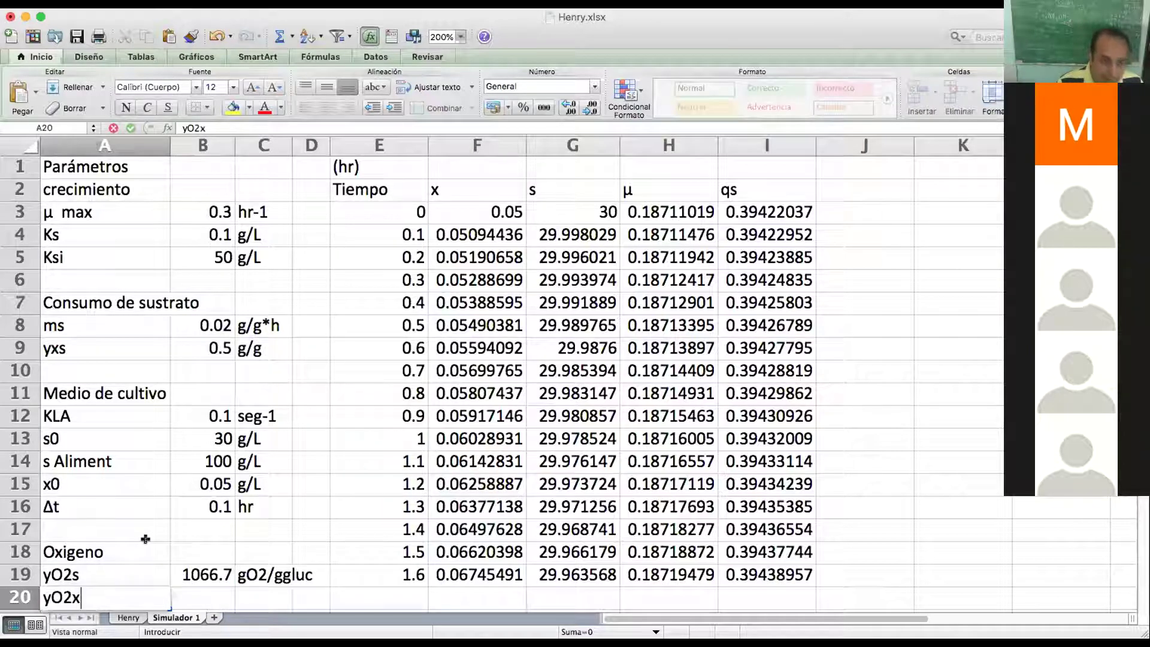
pyautogui.press('Right')
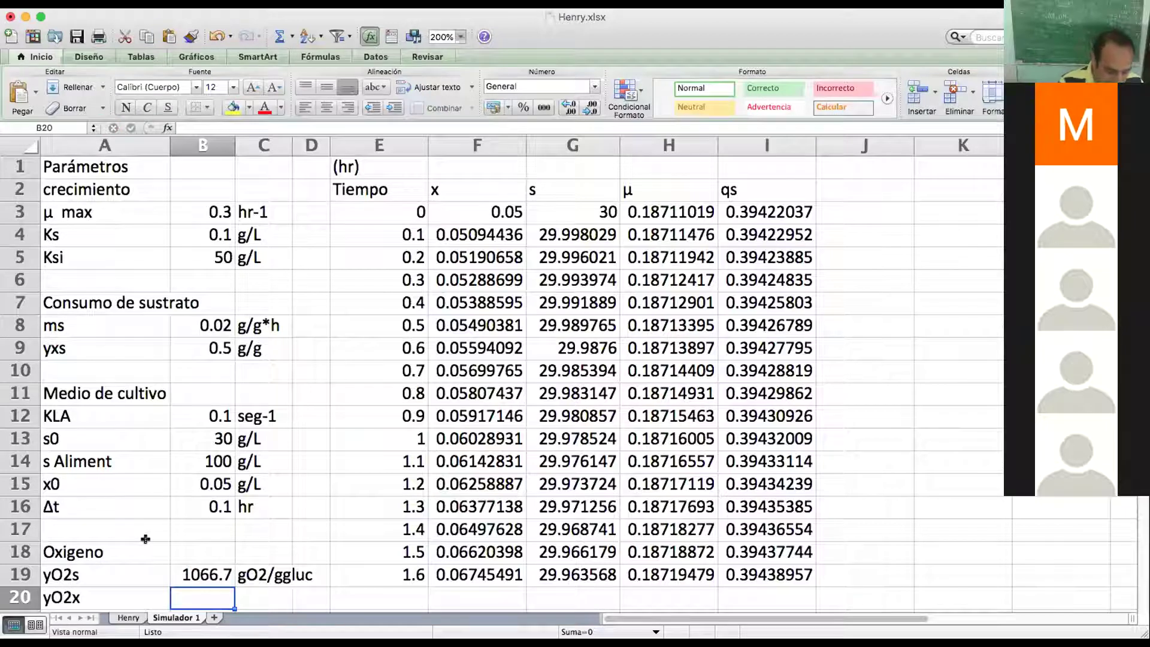
pyautogui.write('6')
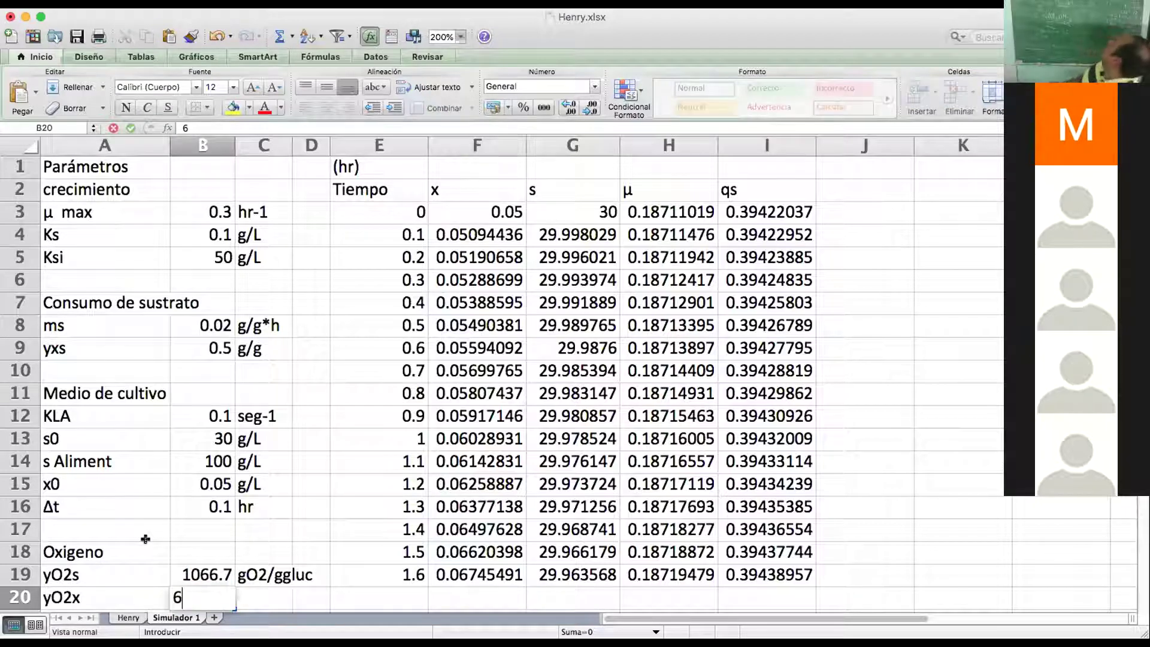
pyautogui.write('71')
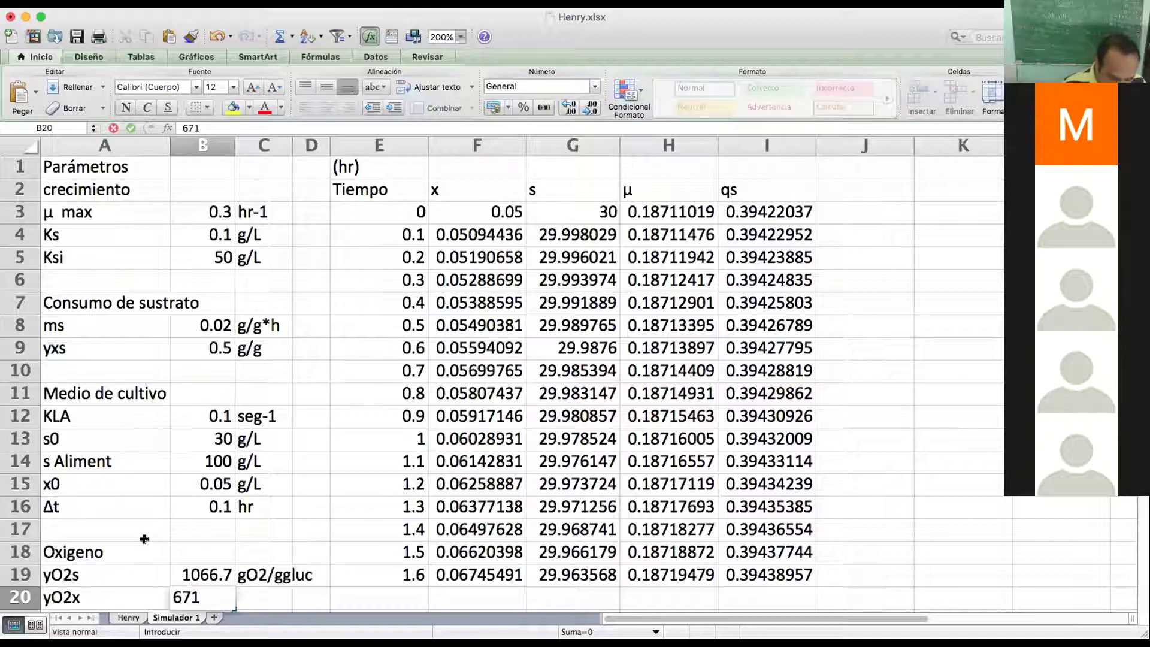
pyautogui.write('.268')
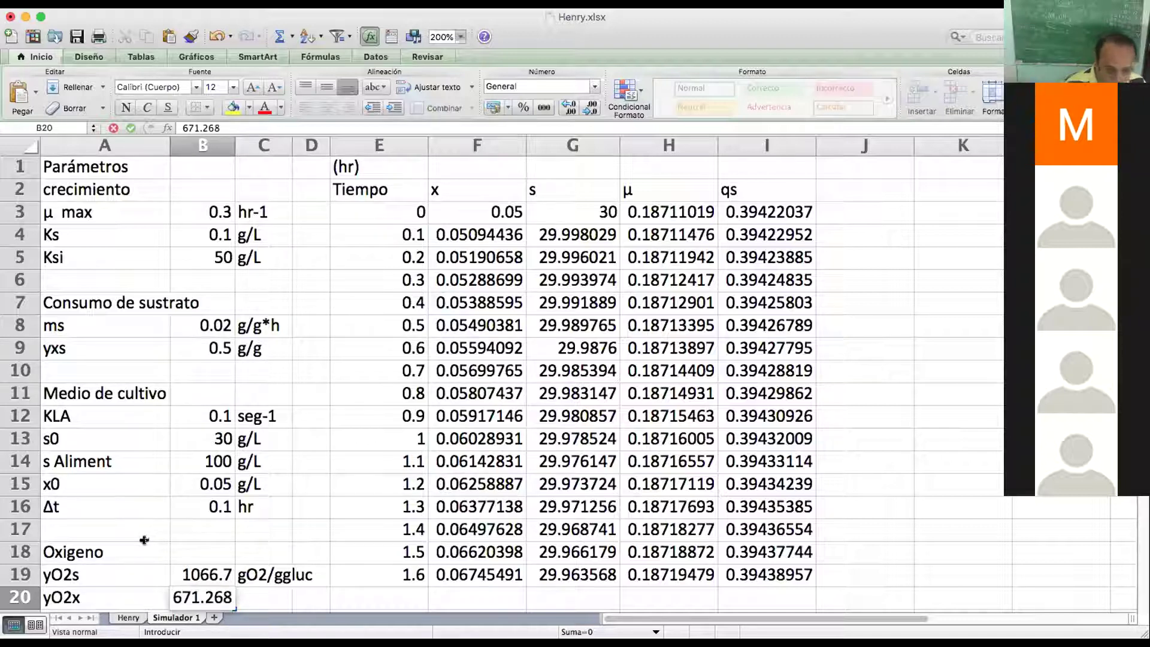
pyautogui.press('Tab')
pyautogui.write('g=')
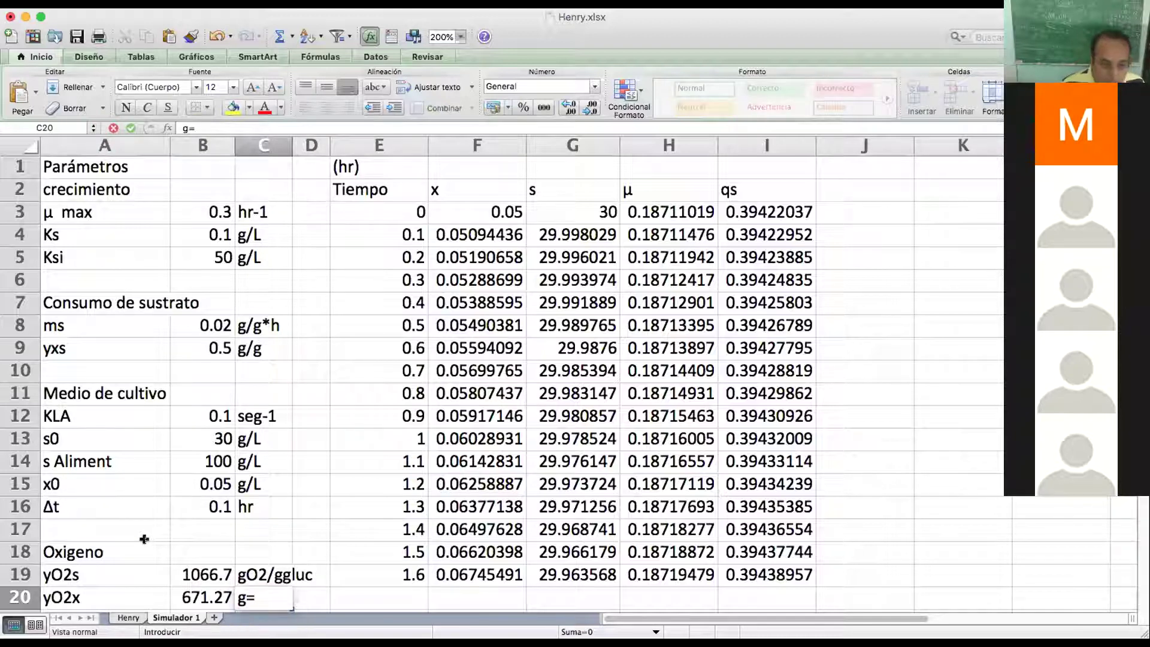
pyautogui.press('BackSpace')
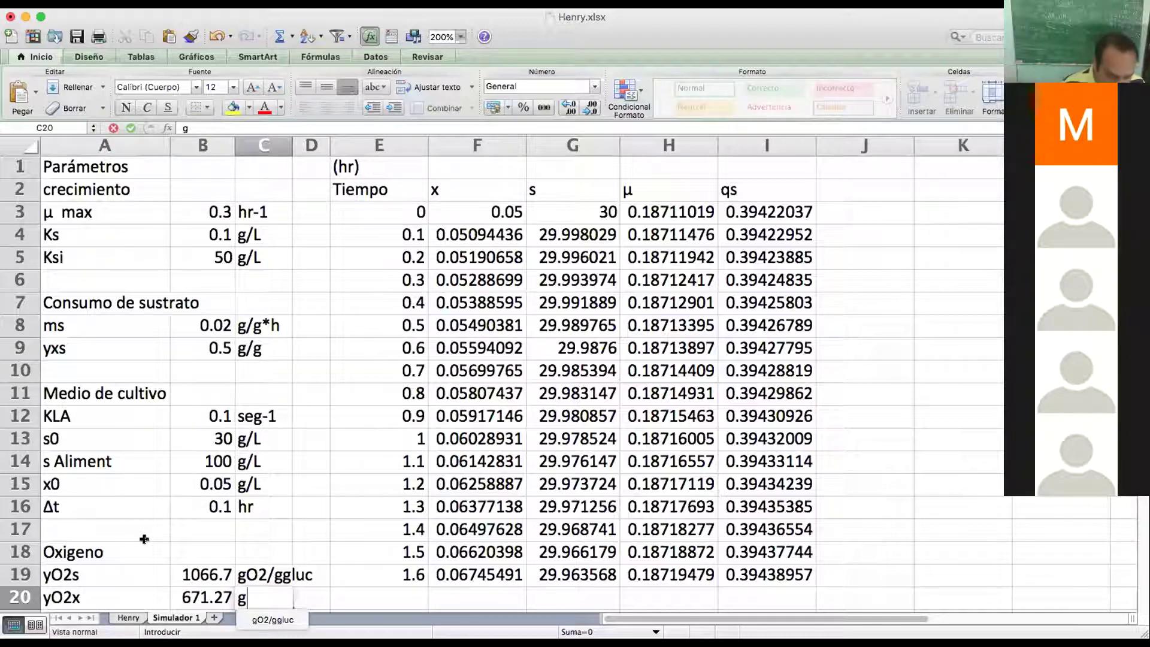
pyautogui.write('O2/g')
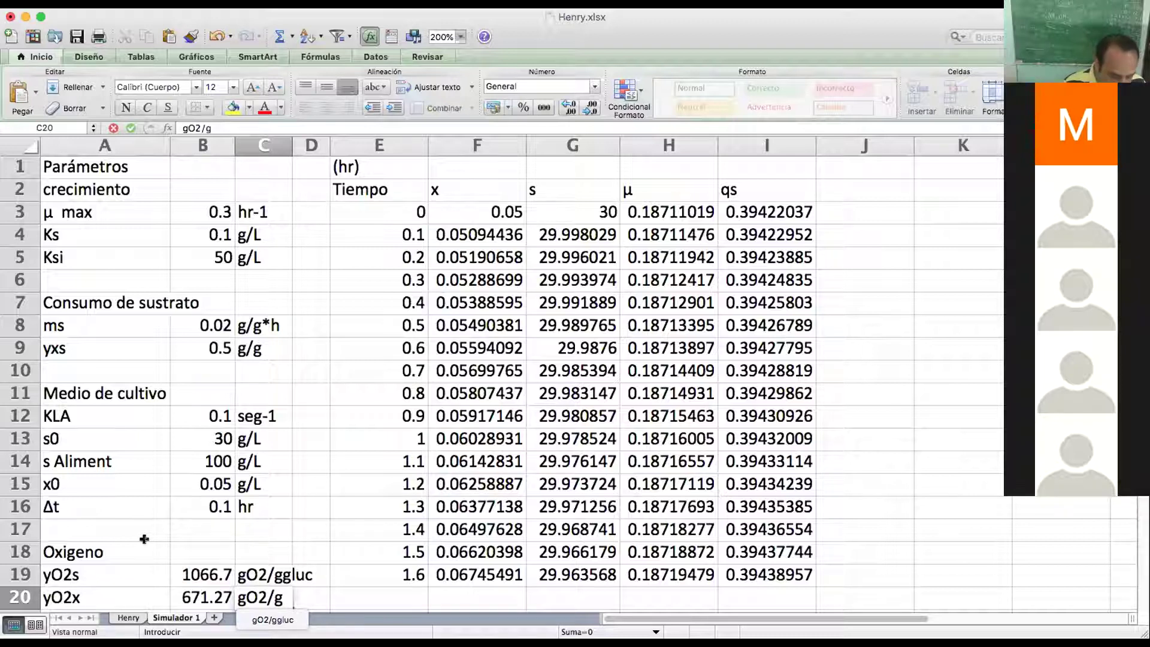
pyautogui.write('cell')
pyautogui.press('Return')
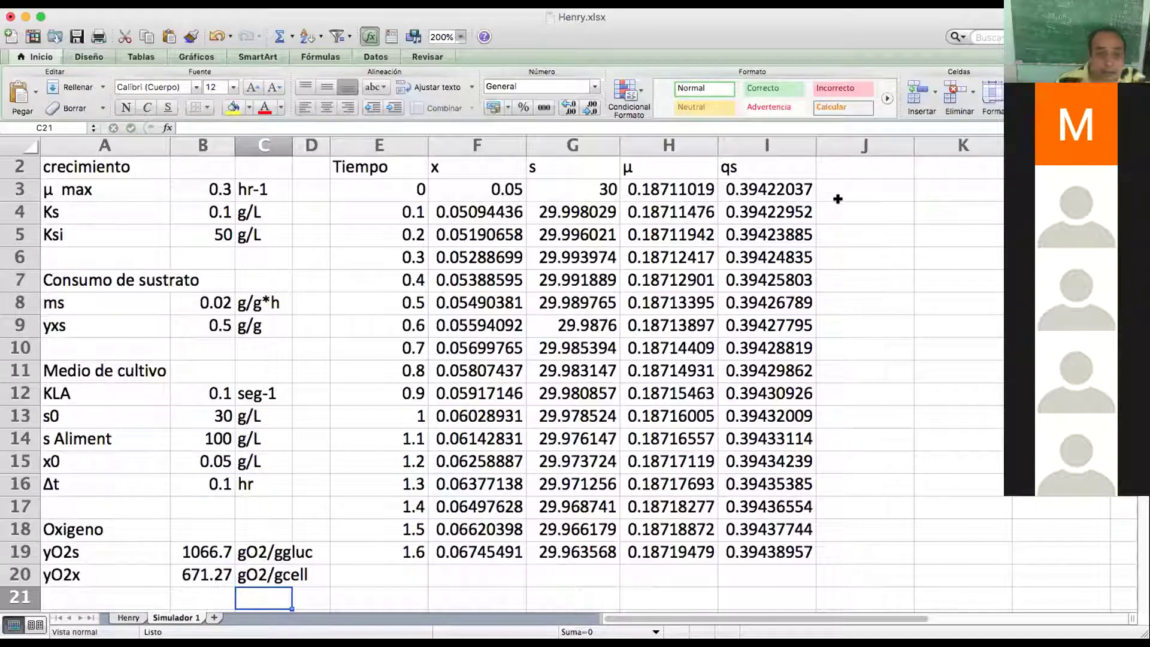
# Add the column header qO2 in J2, next to qs.
pyautogui.click(829, 161)
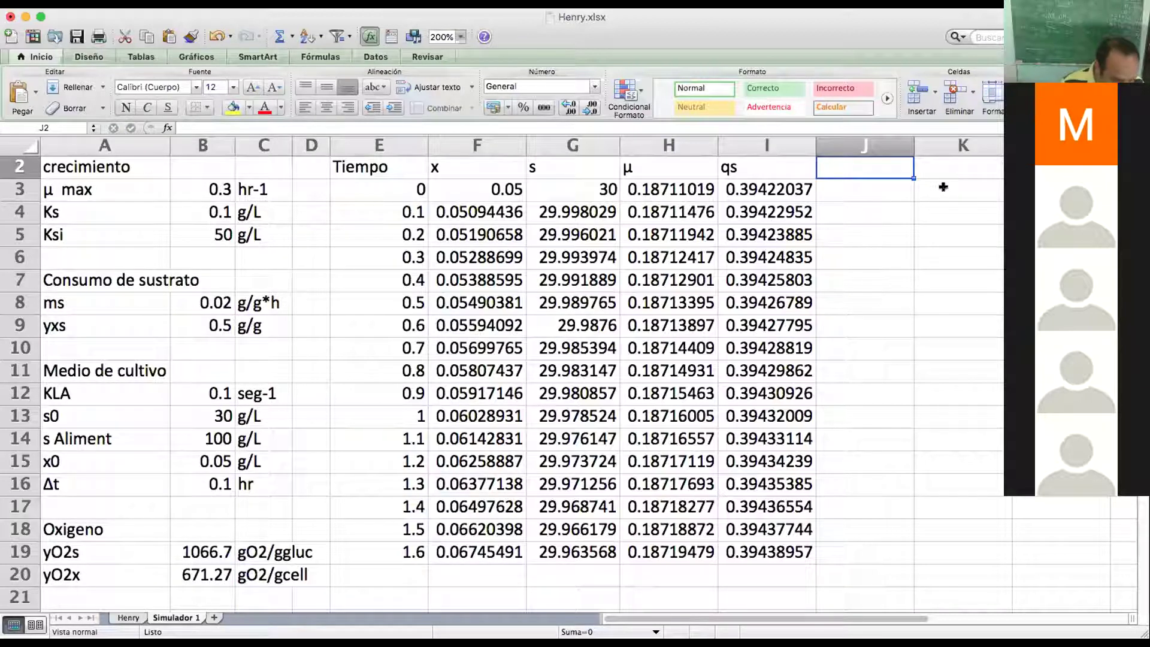
pyautogui.write('qO2')
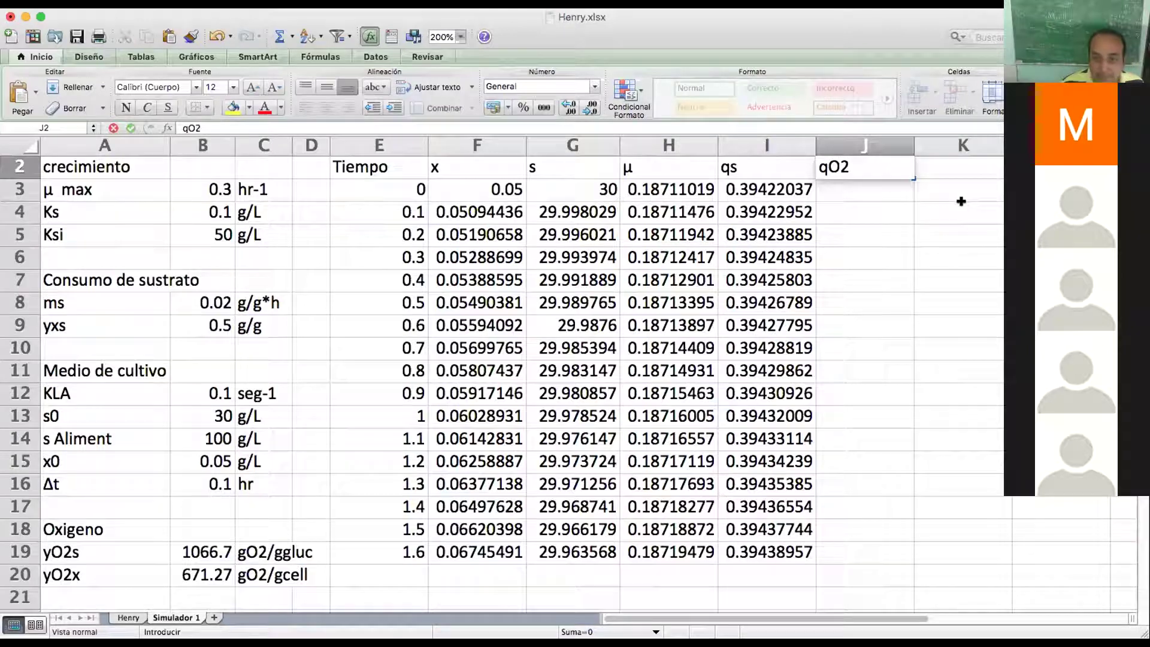
pyautogui.press('Return')
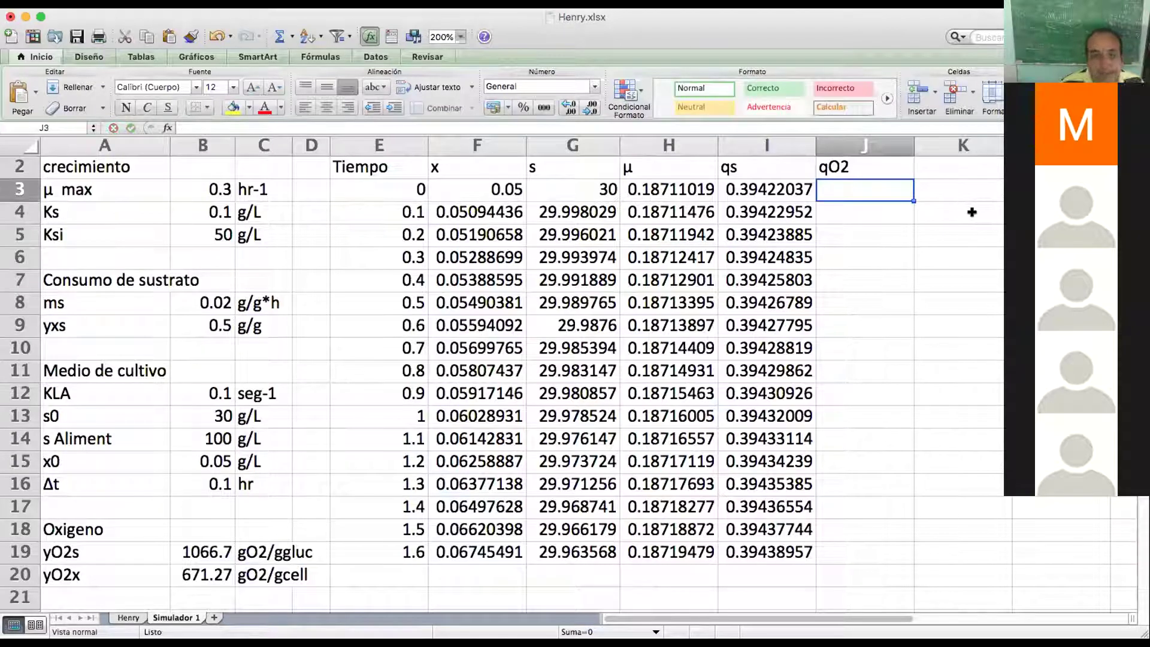
pyautogui.write('=')
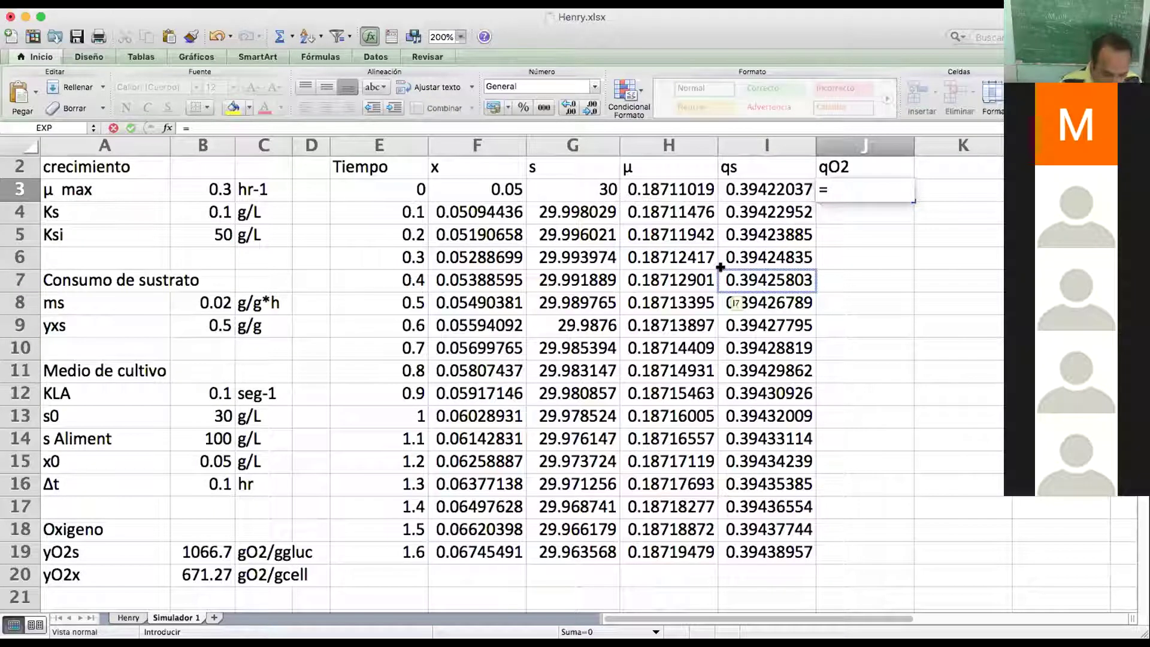
pyautogui.write('(')
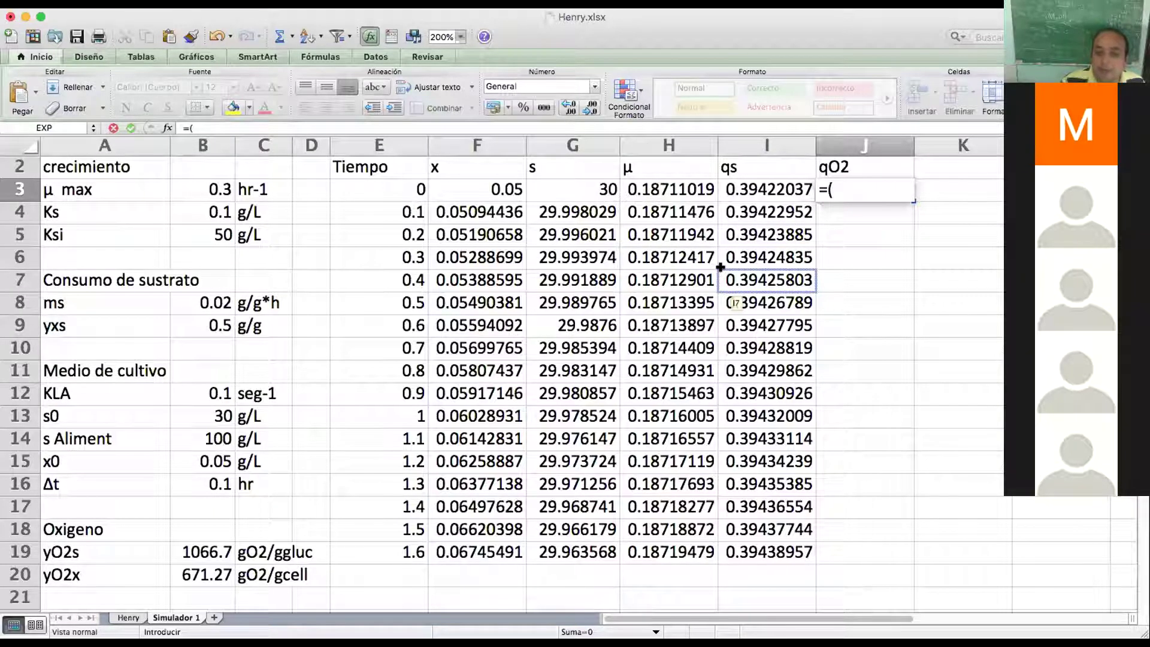
pyautogui.press('BackSpace')
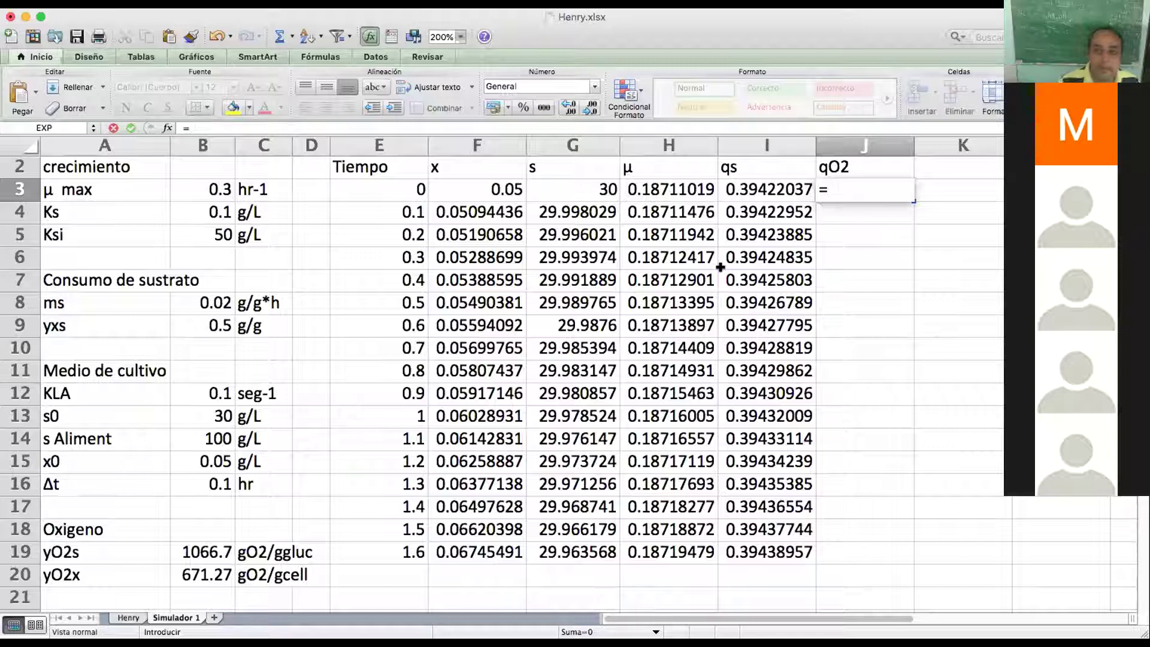
pyautogui.scroll(1, 698, 318)
pyautogui.click(840, 157)
pyautogui.write('q=2')
pyautogui.press('BackSpace')
pyautogui.press('BackSpace')
pyautogui.press('BackSpace')
pyautogui.press('BackSpace')
pyautogui.press('BackSpace')
pyautogui.press('Return')
pyautogui.press('Up')
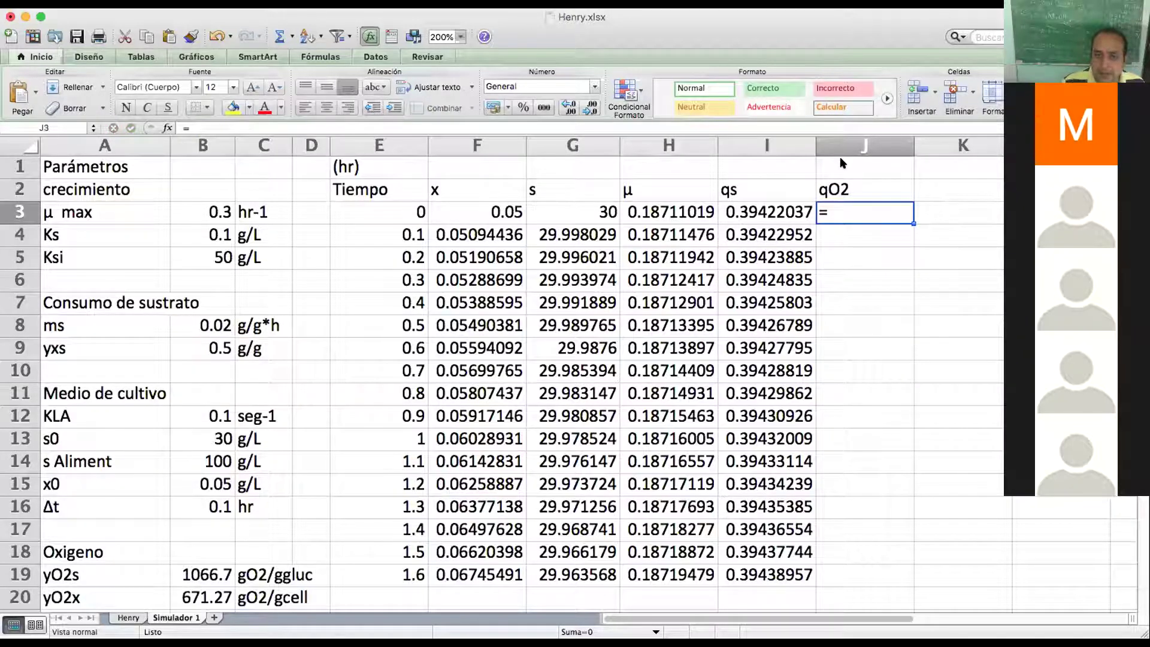
# Fill the qO2 header from J2 down into J3 and make the copied label read qO2.
pyautogui.click(902, 194)
pyautogui.moveTo(909, 198); pyautogui.dragTo(908, 219)
pyautogui.doubleClick(863, 209)
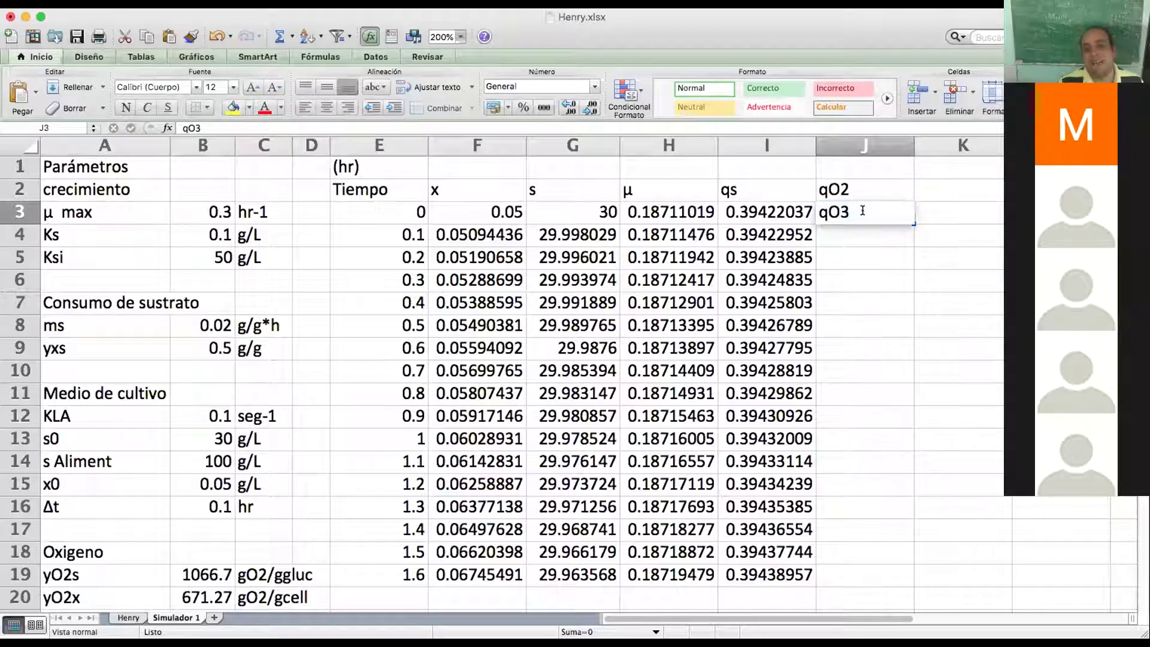
pyautogui.press('BackSpace')
pyautogui.write('2')
pyautogui.press('Return')
# Extend the text in J2 to show the equation qO2=(ms*YO2s) +(μ*Y02x).
pyautogui.click(874, 189)
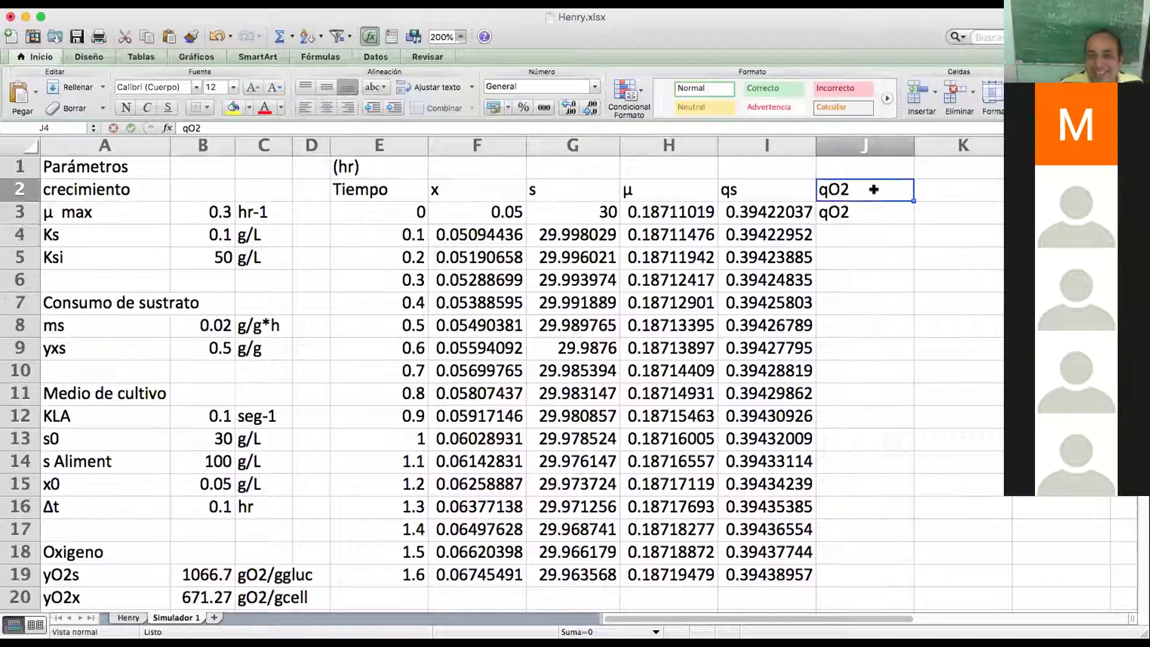
pyautogui.doubleClick(874, 189)
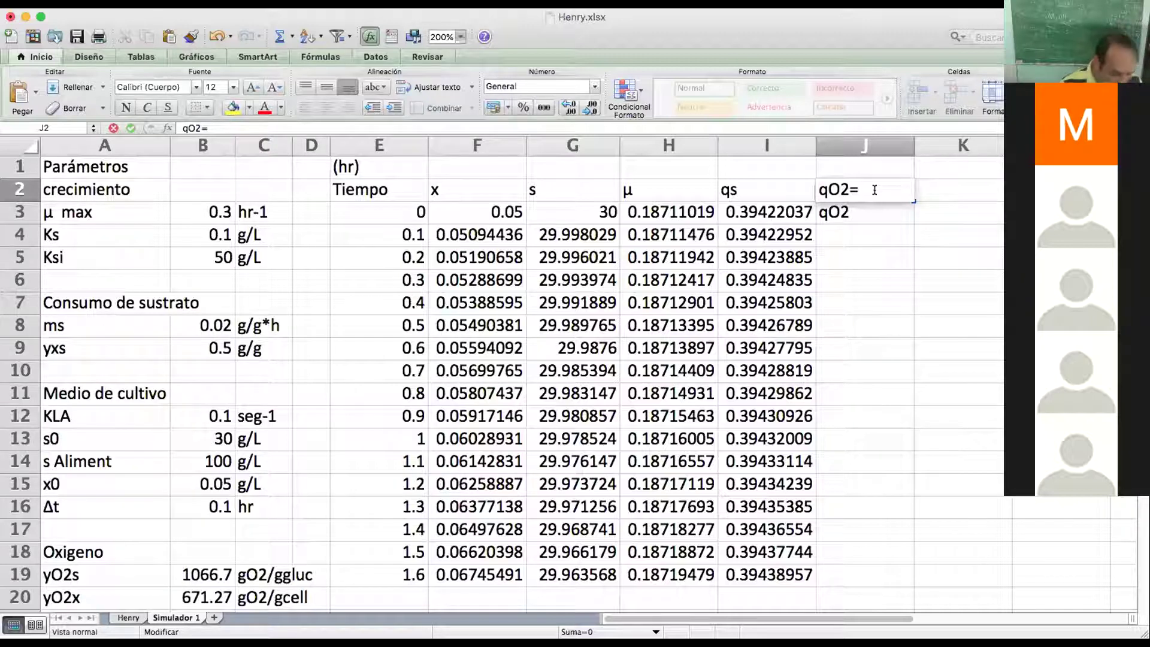
pyautogui.write('ms/yO2s')
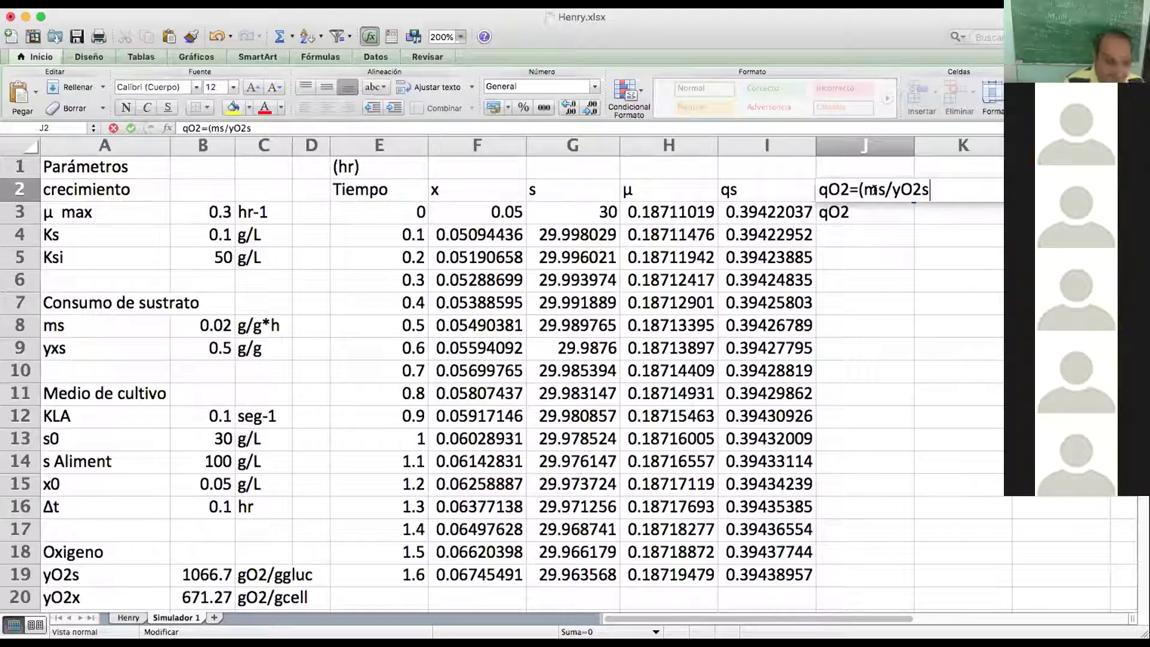
pyautogui.press('BackSpace')
pyautogui.press('BackSpace')
pyautogui.press('BackSpace')
pyautogui.press('BackSpace')
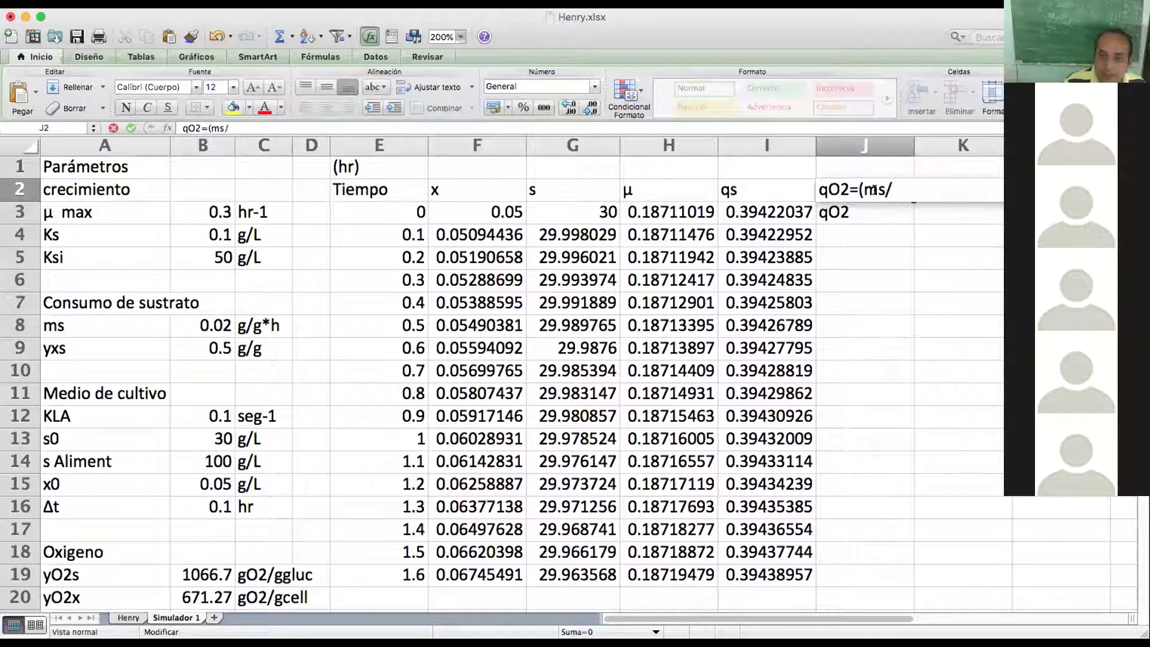
pyautogui.write('*Y=2s')
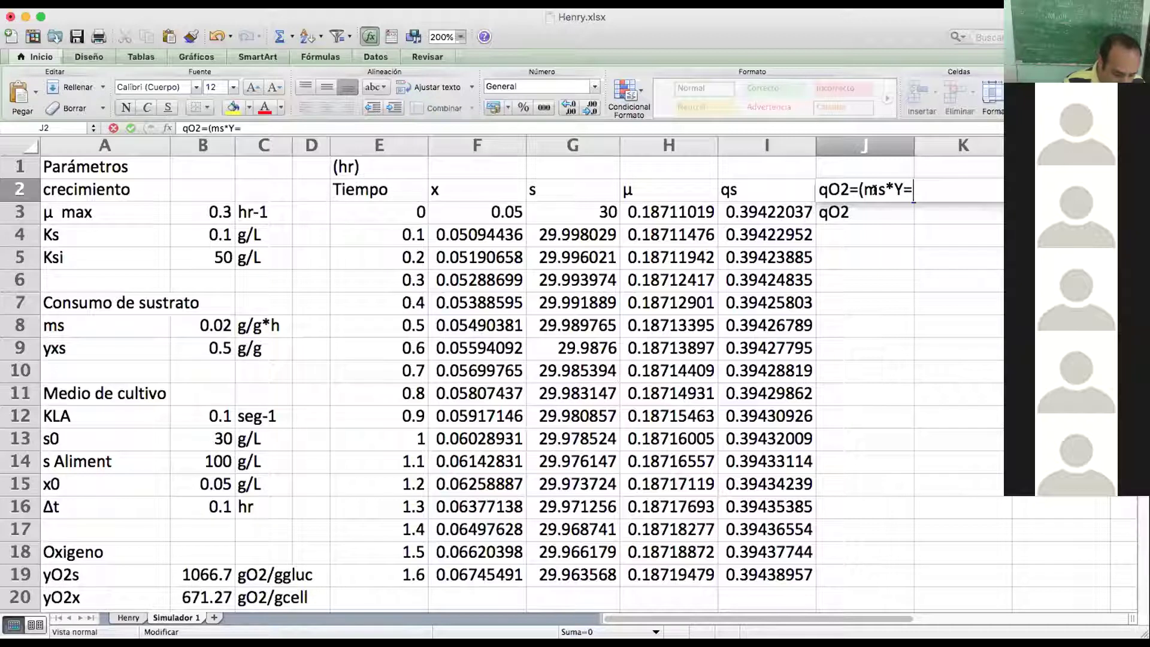
pyautogui.press('BackSpace')
pyautogui.press('BackSpace')
pyautogui.write('O2')
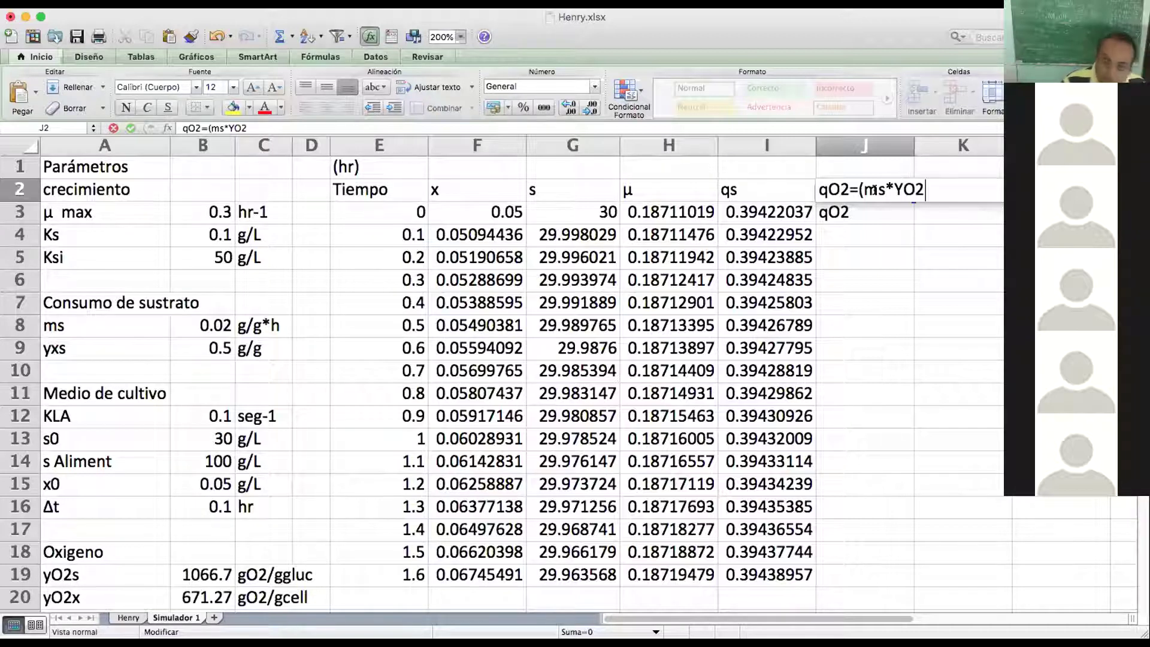
pyautogui.write('s')
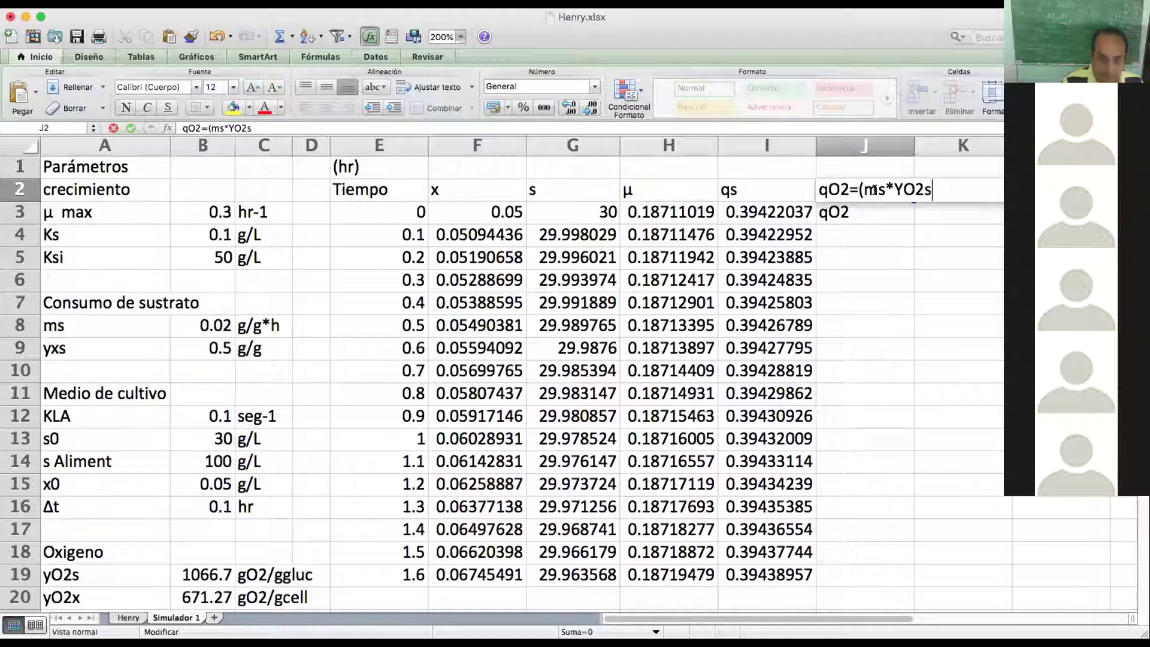
pyautogui.write(') +(μ*YO2x')
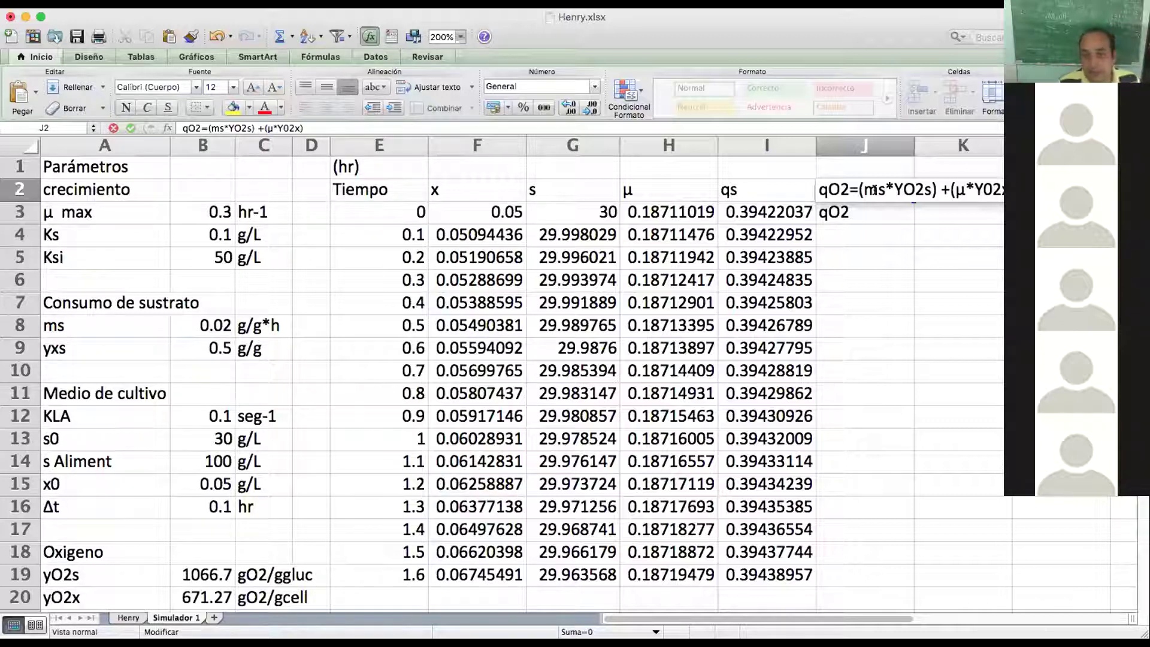
pyautogui.press('Return')
pyautogui.press('Return')
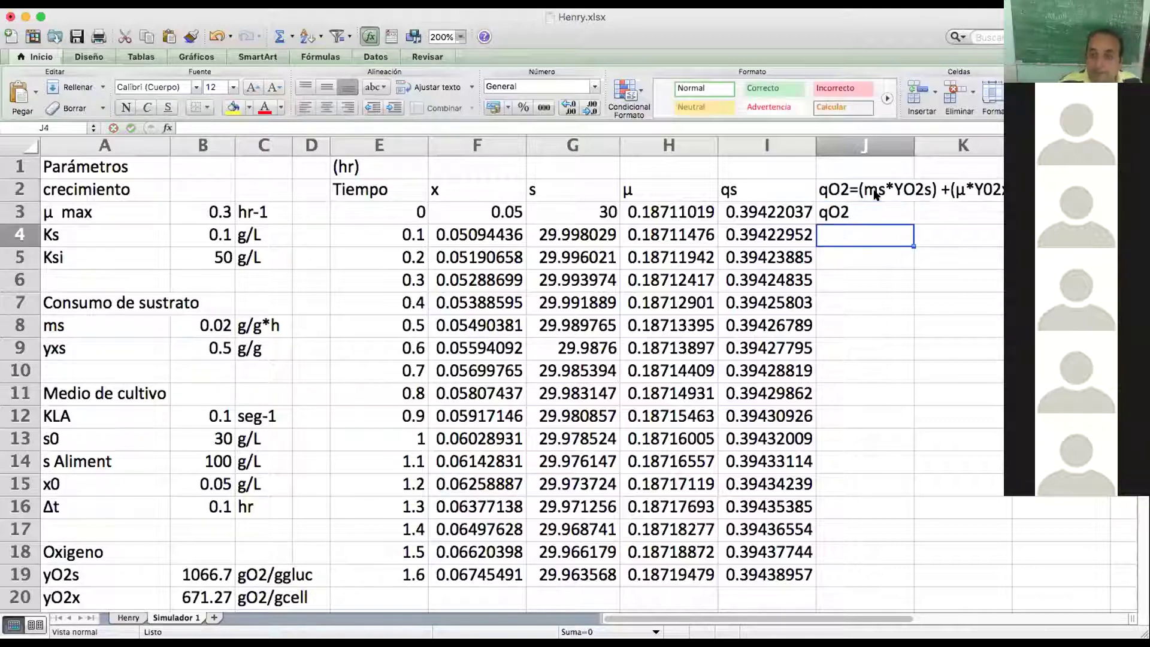
# Write the qO2 formula =(B8*B19)+(H4*B20) in J4, using ms, yO2s, the row's μ and yO2x.
pyautogui.write('=')
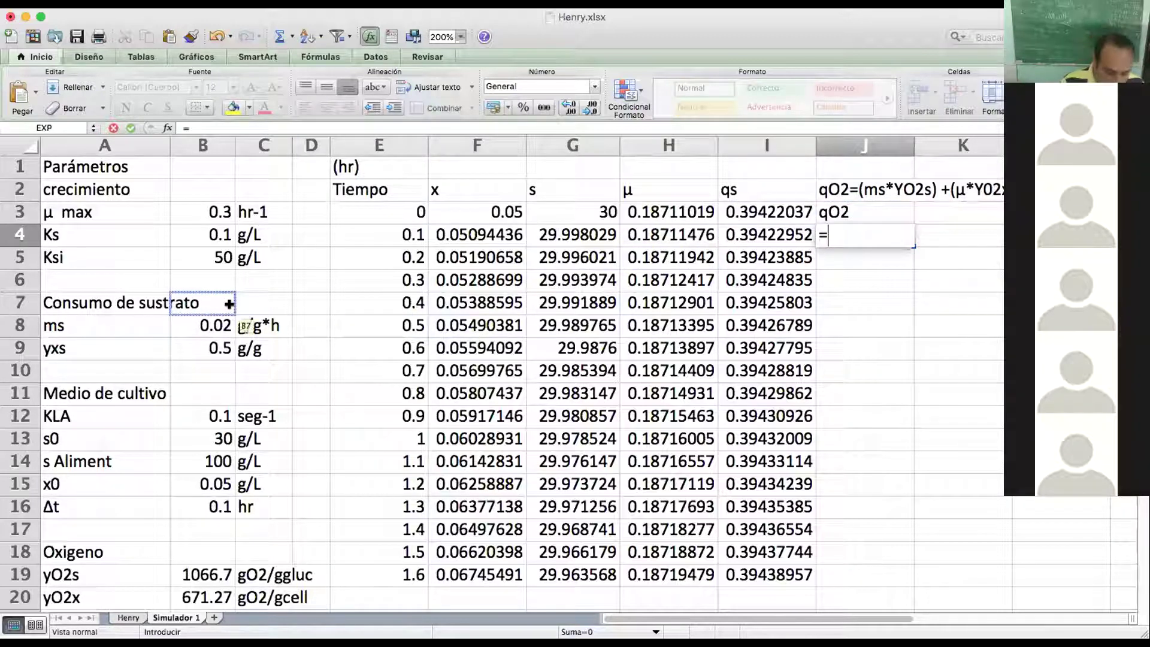
pyautogui.write('(')
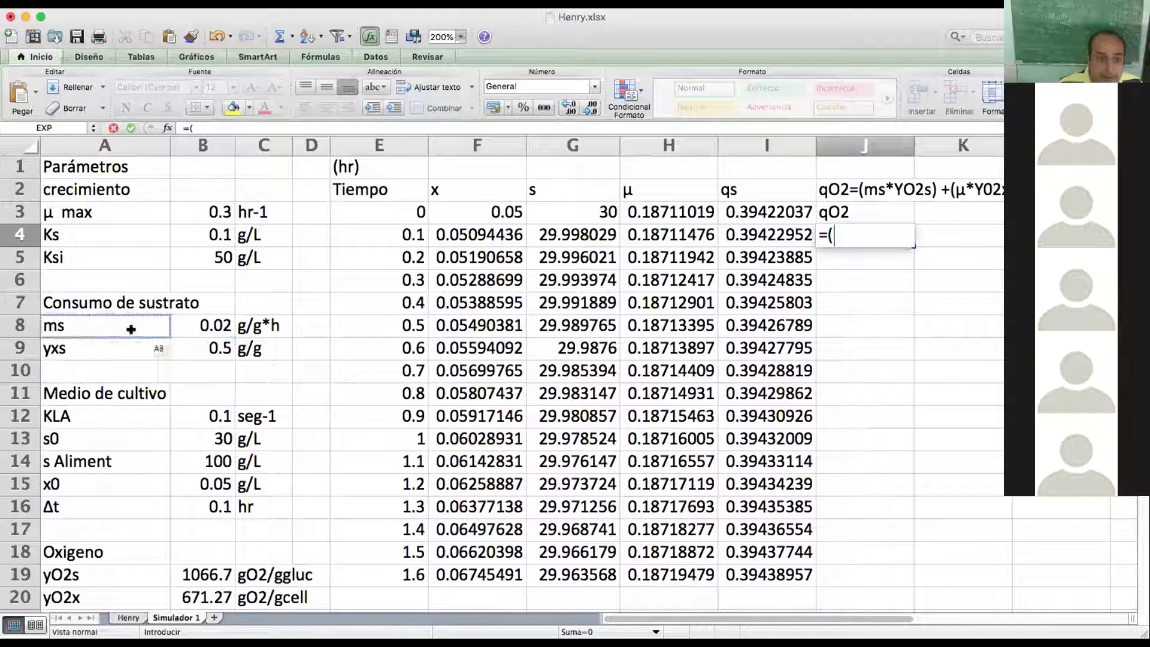
pyautogui.click(201, 327)
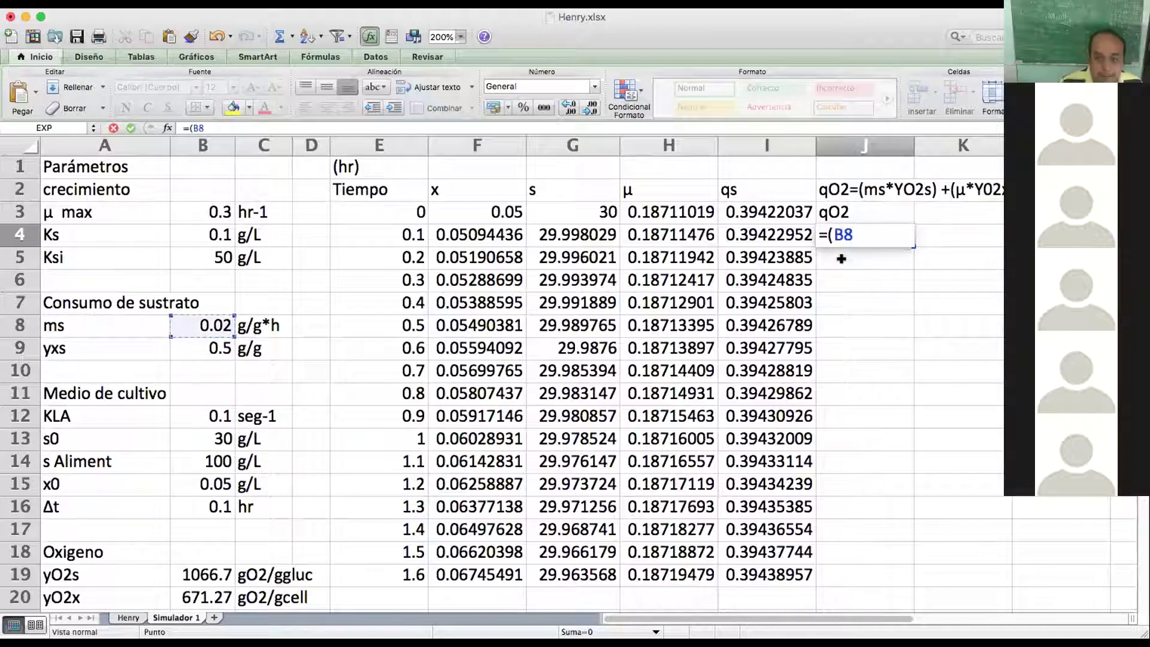
pyautogui.write('*')
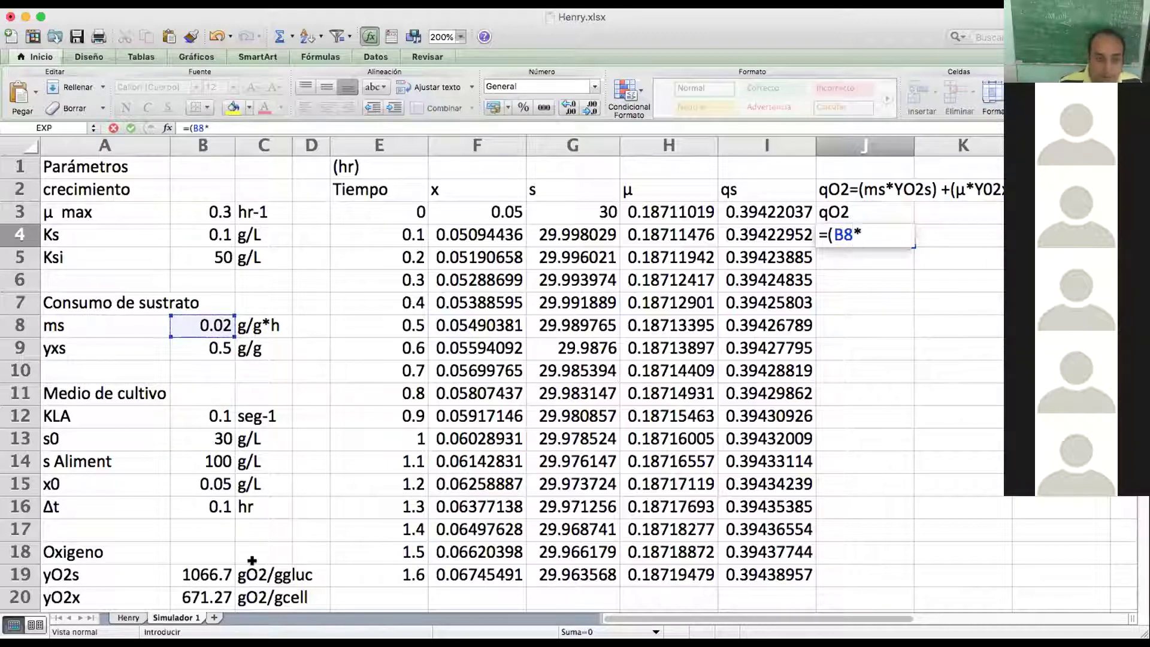
pyautogui.click(203, 571)
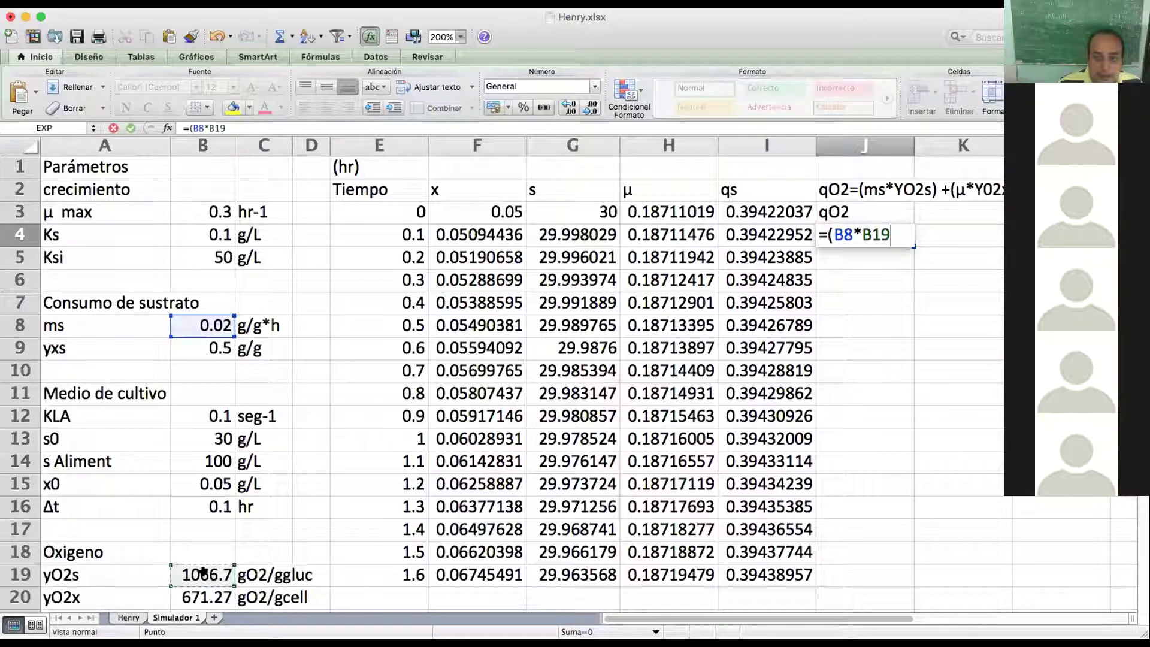
pyautogui.write(')+(')
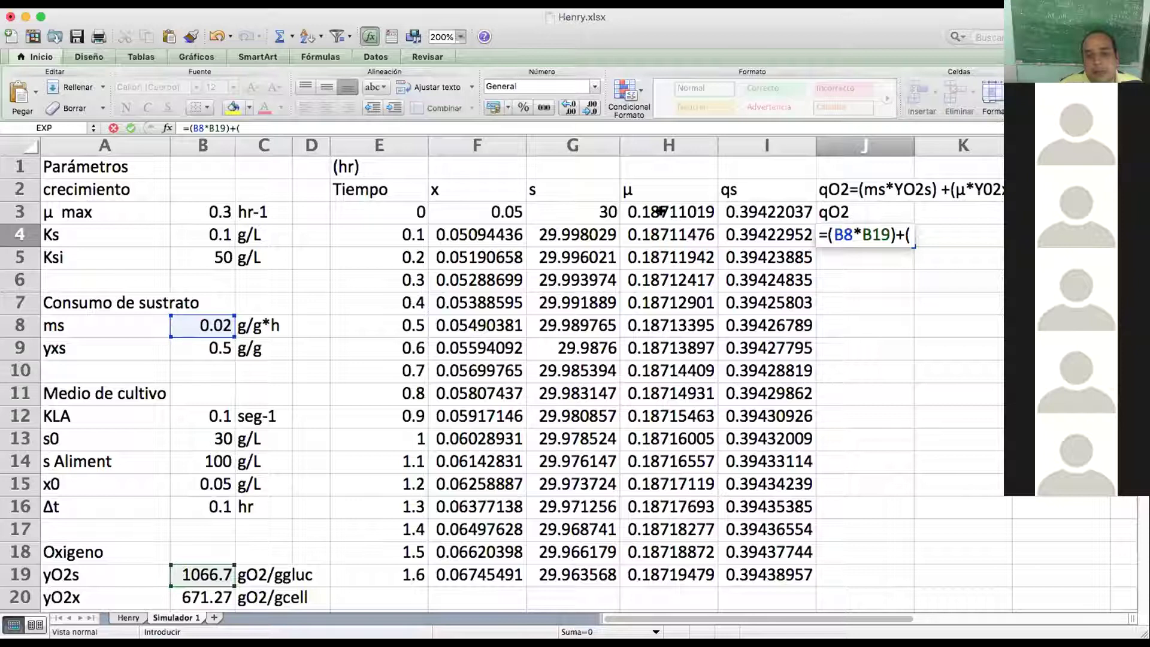
pyautogui.click(663, 232)
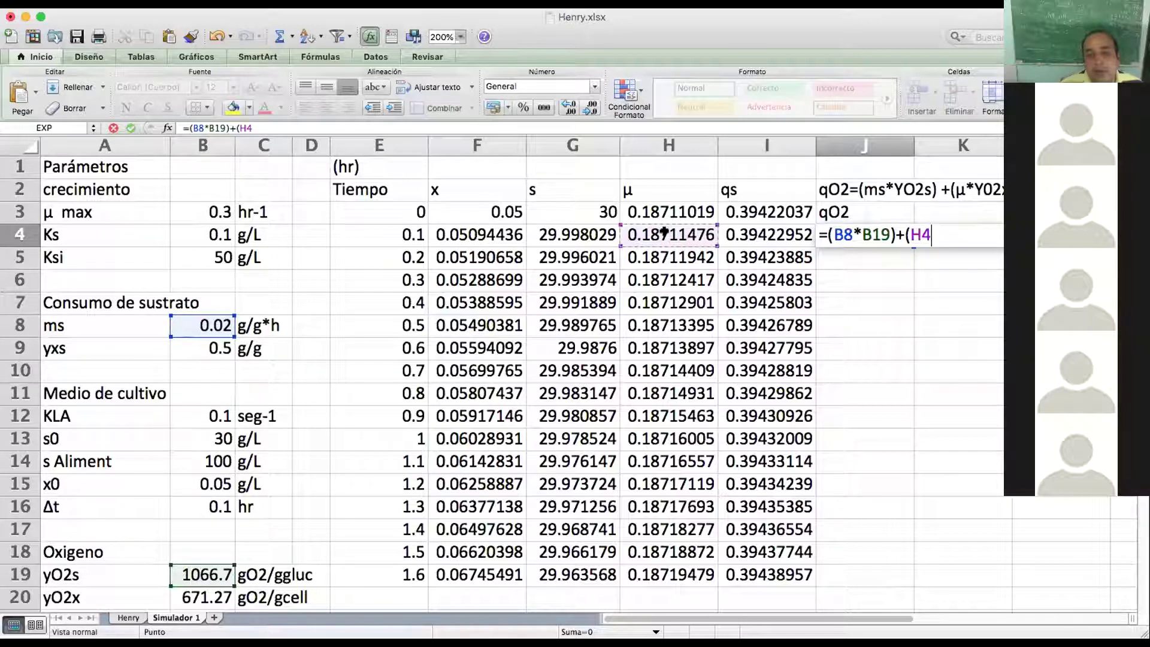
pyautogui.write('*')
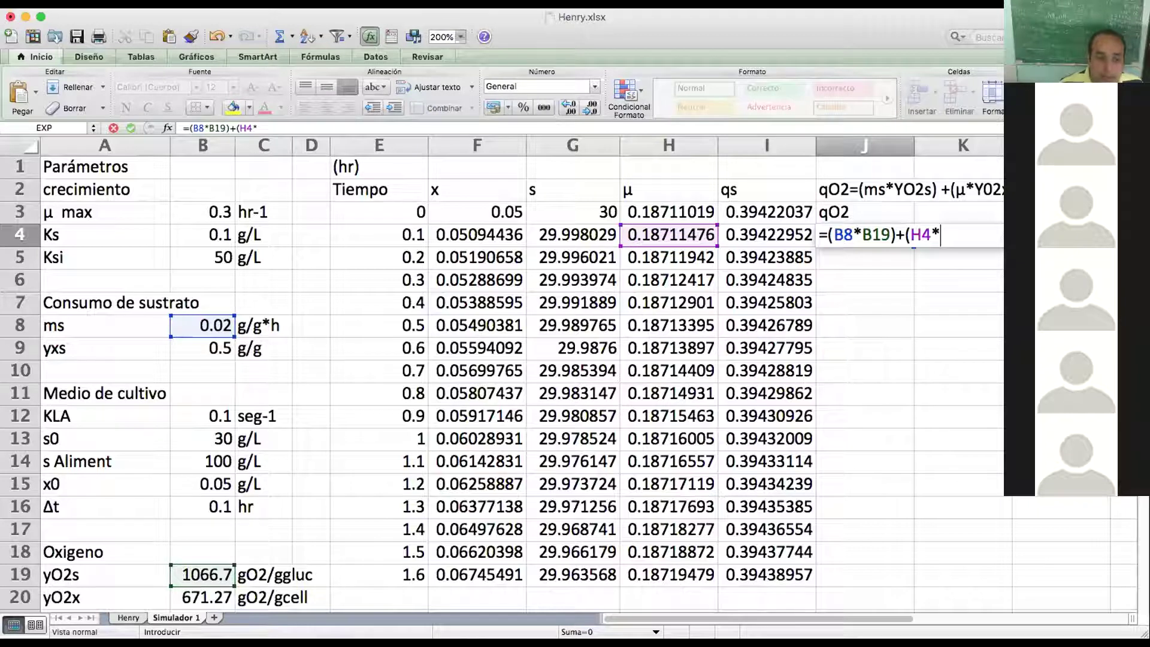
pyautogui.click(183, 587)
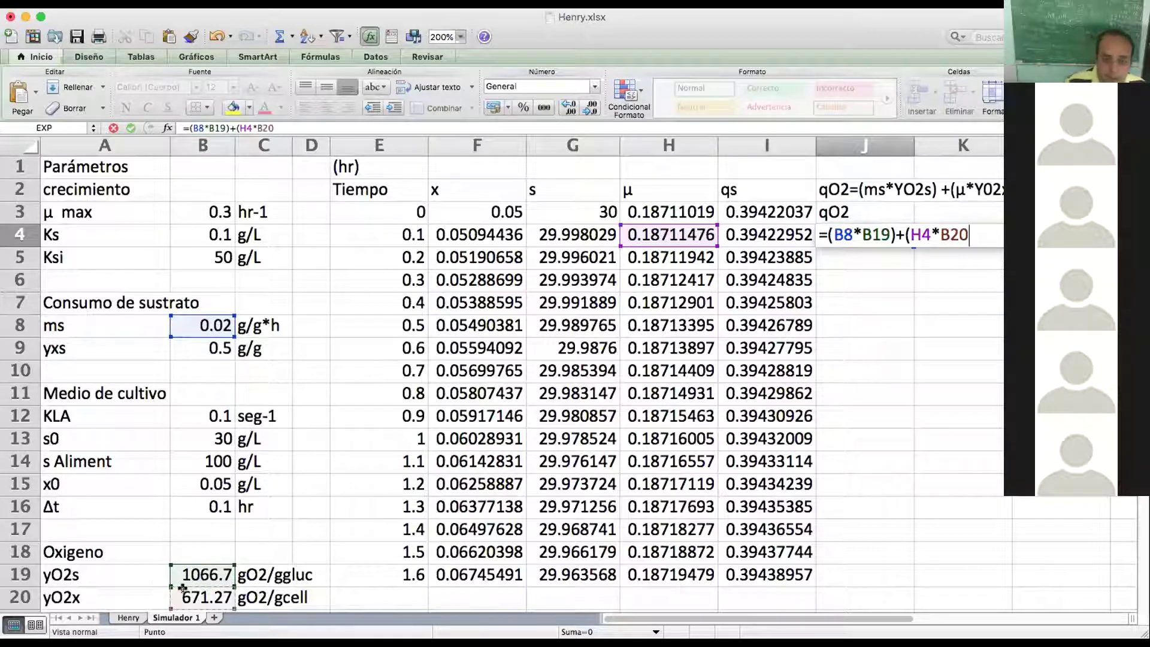
pyautogui.write(')')
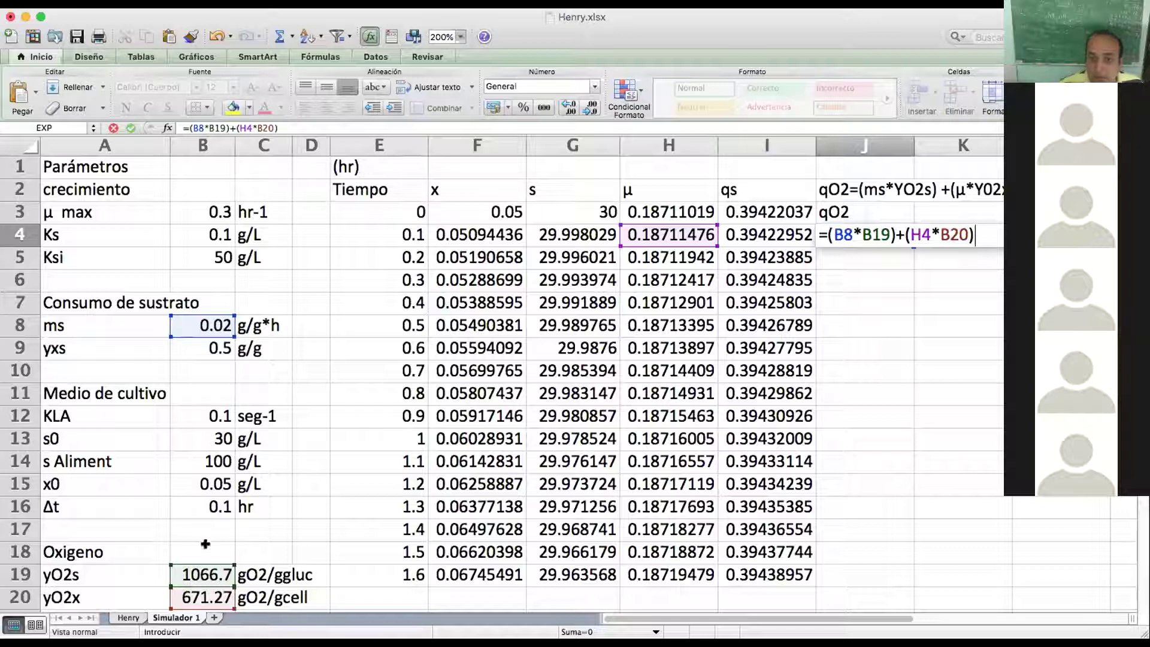
# Fix the parameter rows in the J4 formula so it reads =(B$8*B$19)+(H4*B$20), and commit it.
pyautogui.click(842, 233)
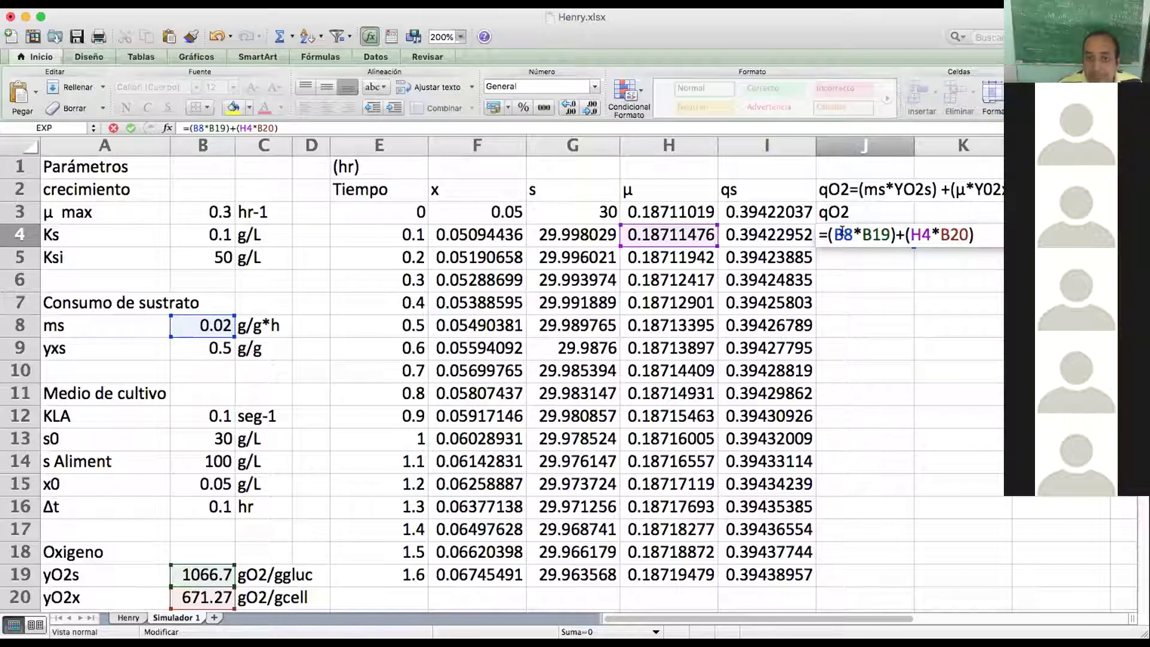
pyautogui.write('$')
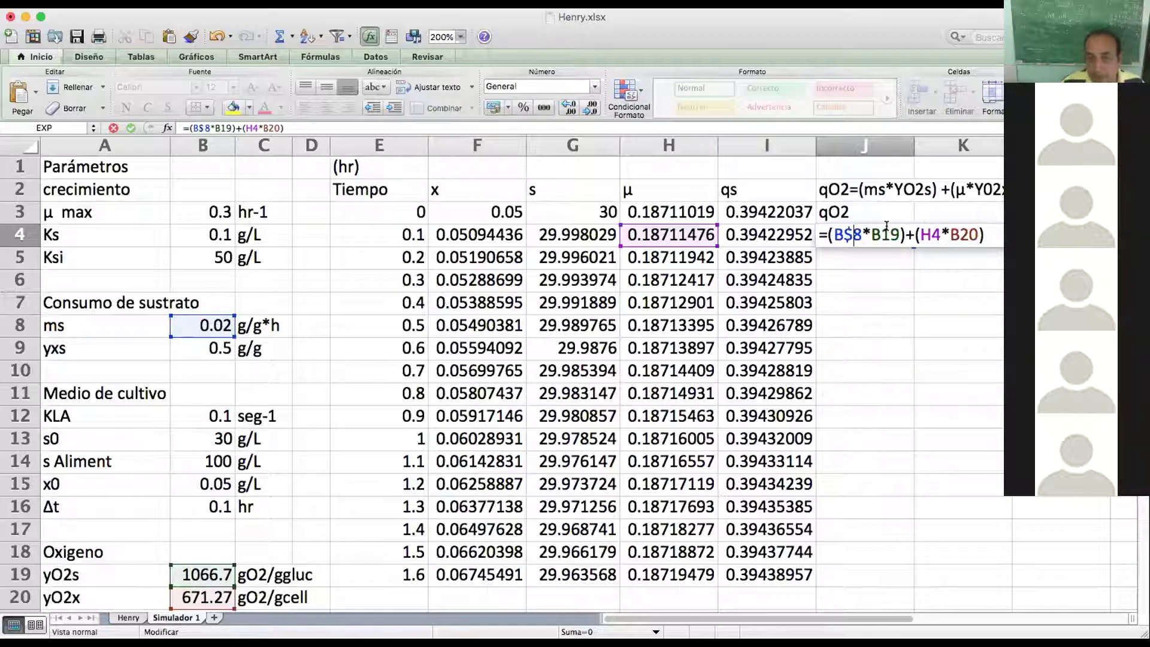
pyautogui.press('Right')
pyautogui.press('Right')
pyautogui.press('Right')
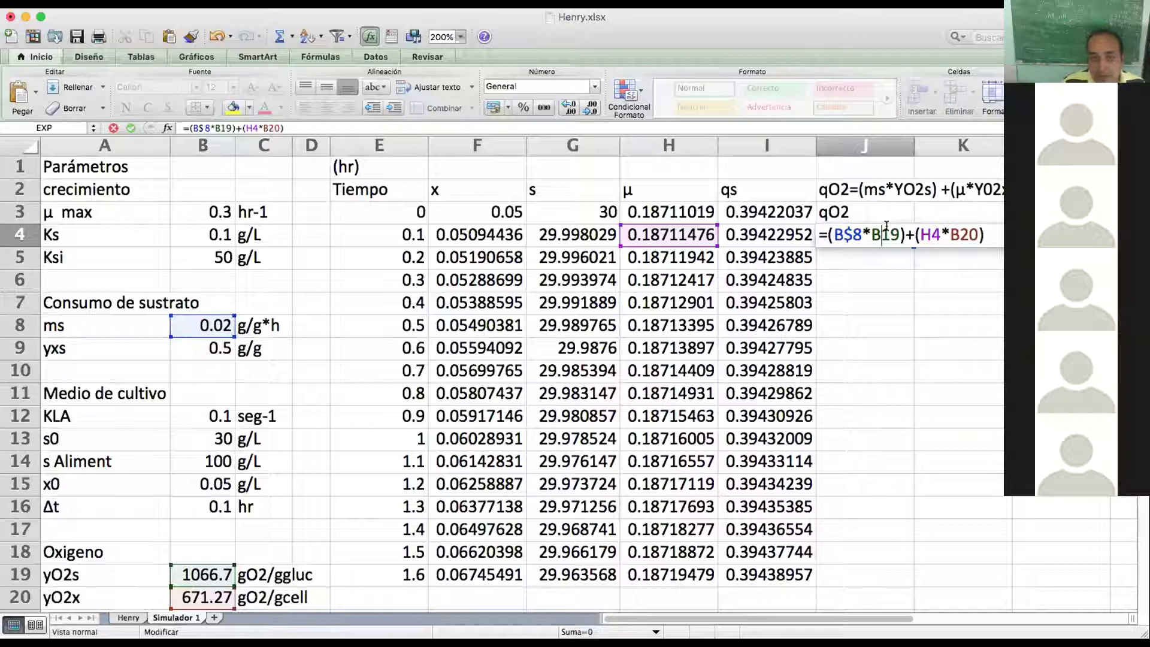
pyautogui.write('$')
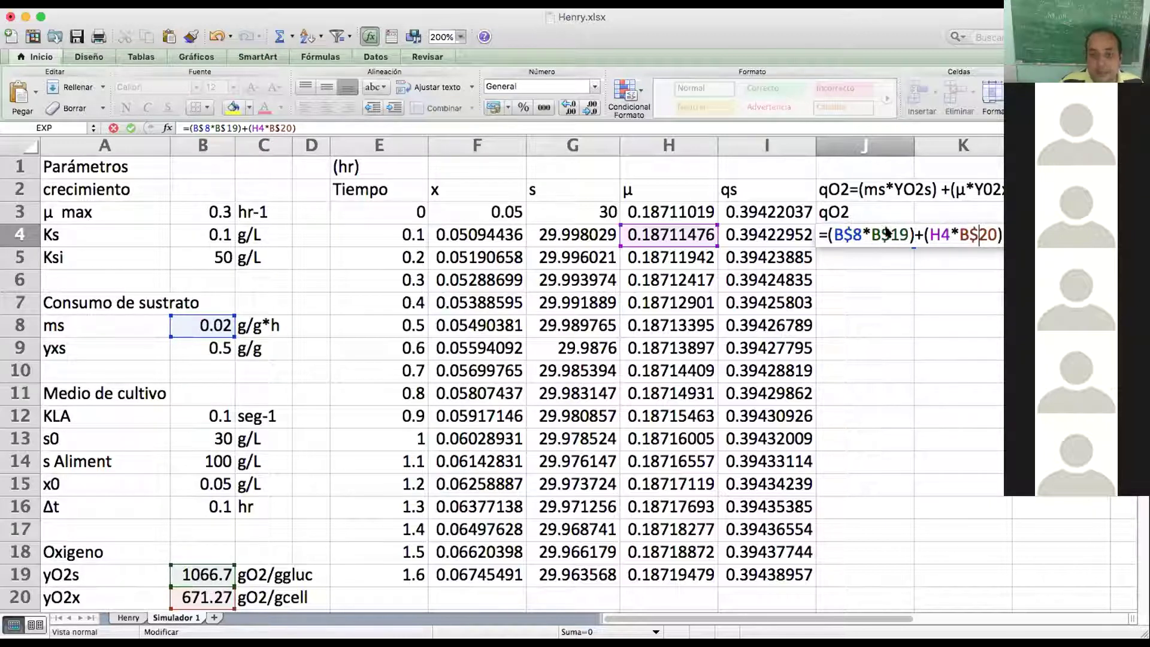
pyautogui.press('Return')
# Move the qO2 equation and label from J2:J3 up one row to J1:J2.
pyautogui.moveTo(857, 184); pyautogui.dragTo(858, 213)
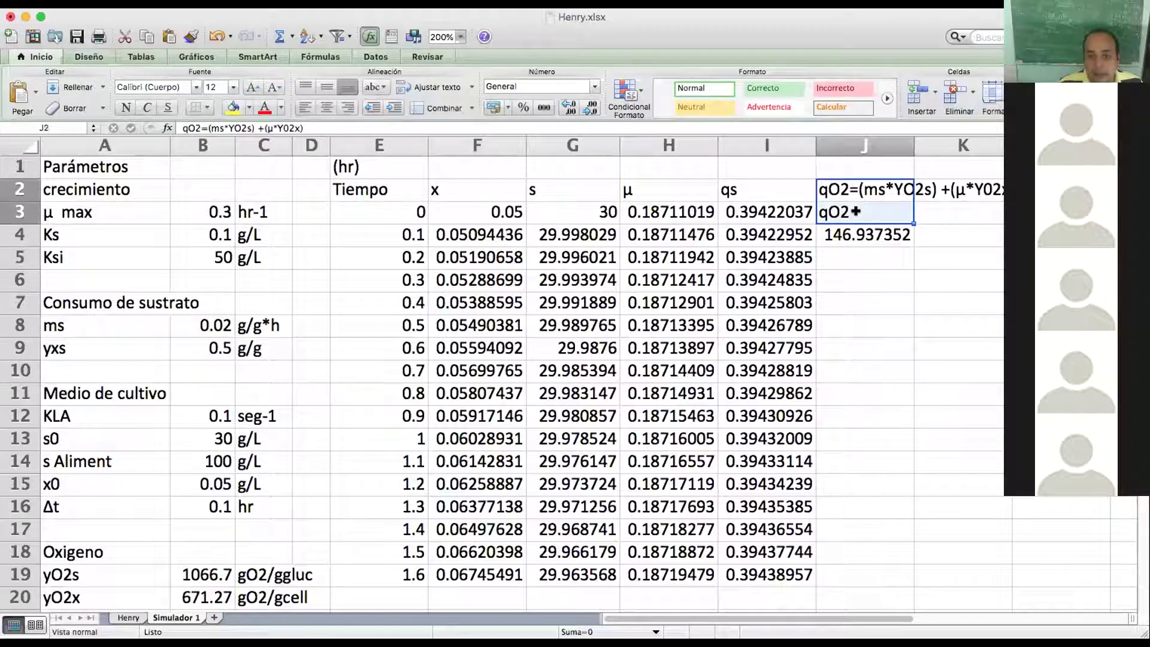
pyautogui.press('super+c')
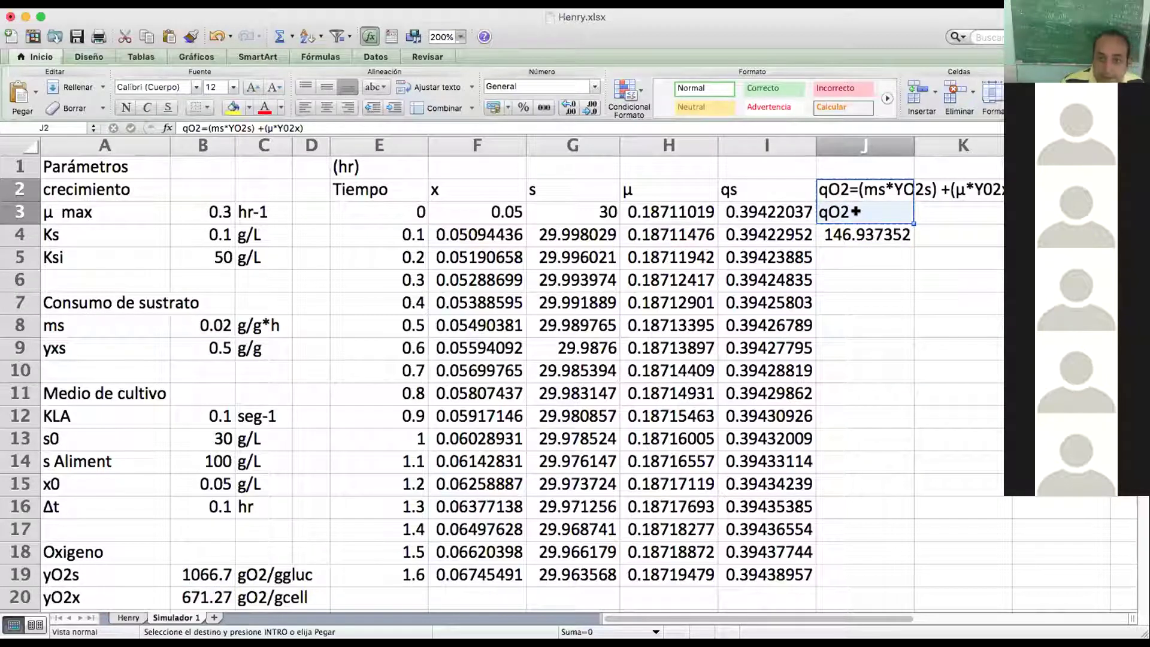
pyautogui.press('super+z')
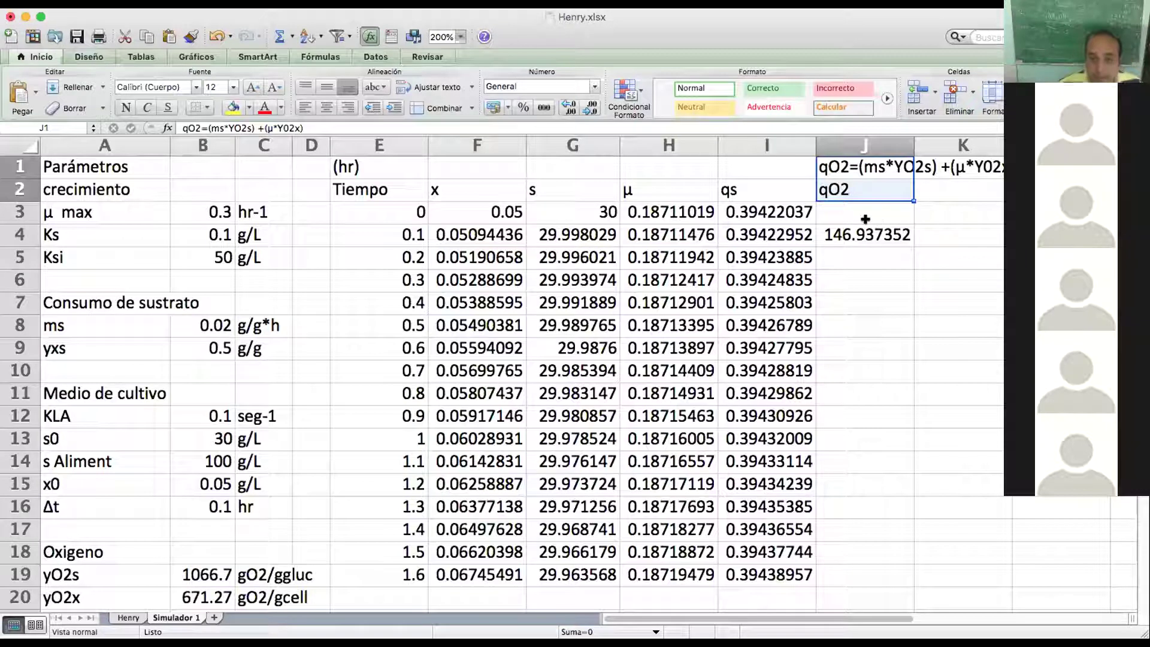
# Copy the qO2 formula from J4 up into J3 and down through J19.
pyautogui.click(868, 235)
pyautogui.moveTo(911, 244); pyautogui.dragTo(975, 199)
pyautogui.click(876, 273)
pyautogui.doubleClick(877, 217)
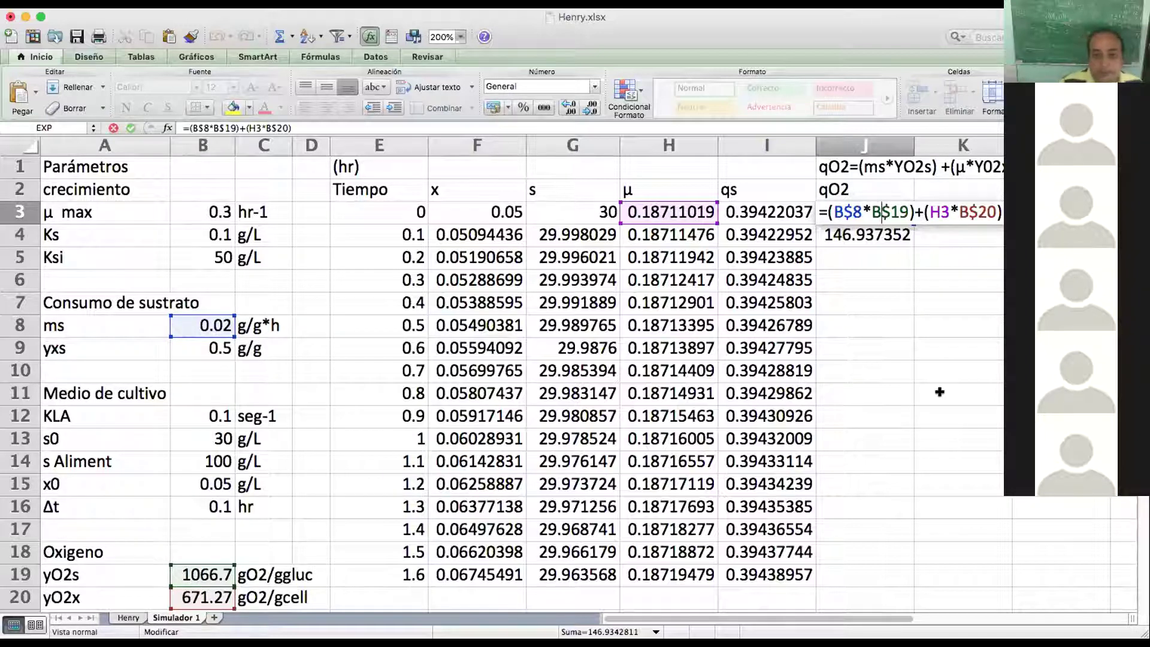
pyautogui.press('Return')
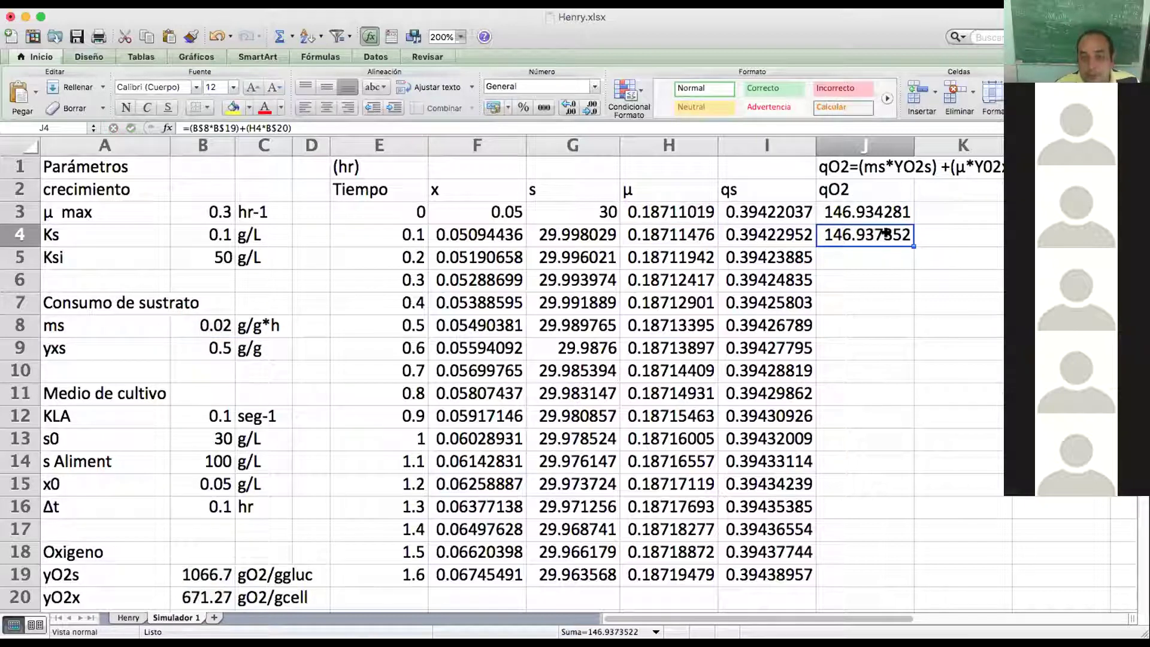
pyautogui.moveTo(912, 244); pyautogui.dragTo(862, 573)
pyautogui.click(978, 529)
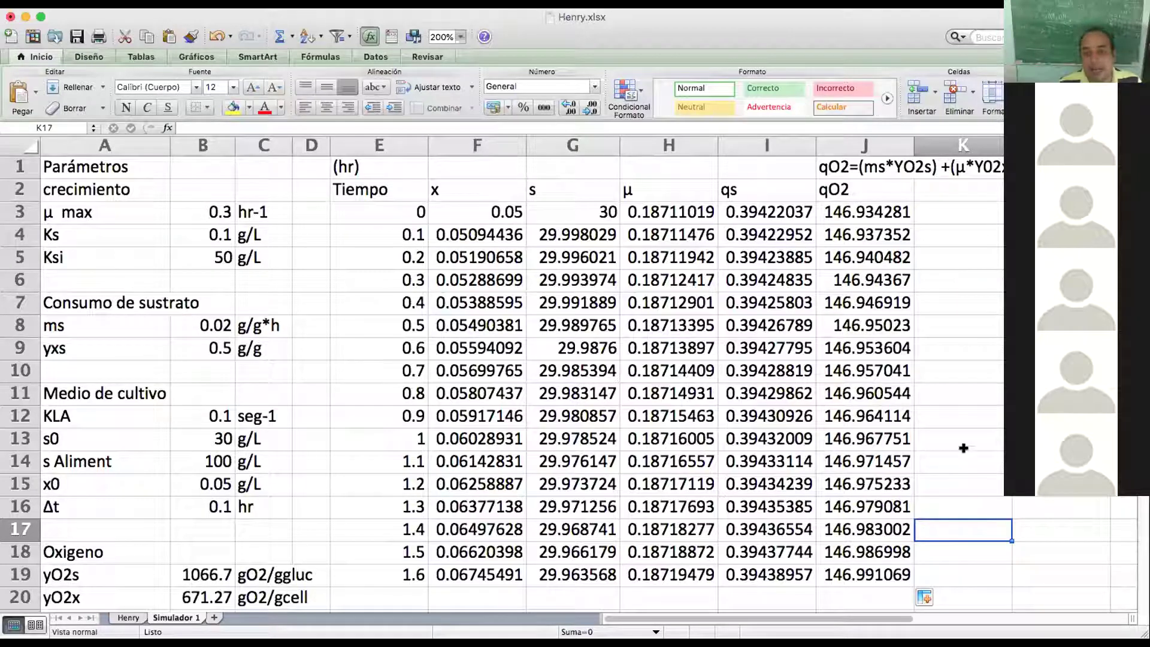
# Add the column header H* in K2, next to qO2.
pyautogui.click(953, 186)
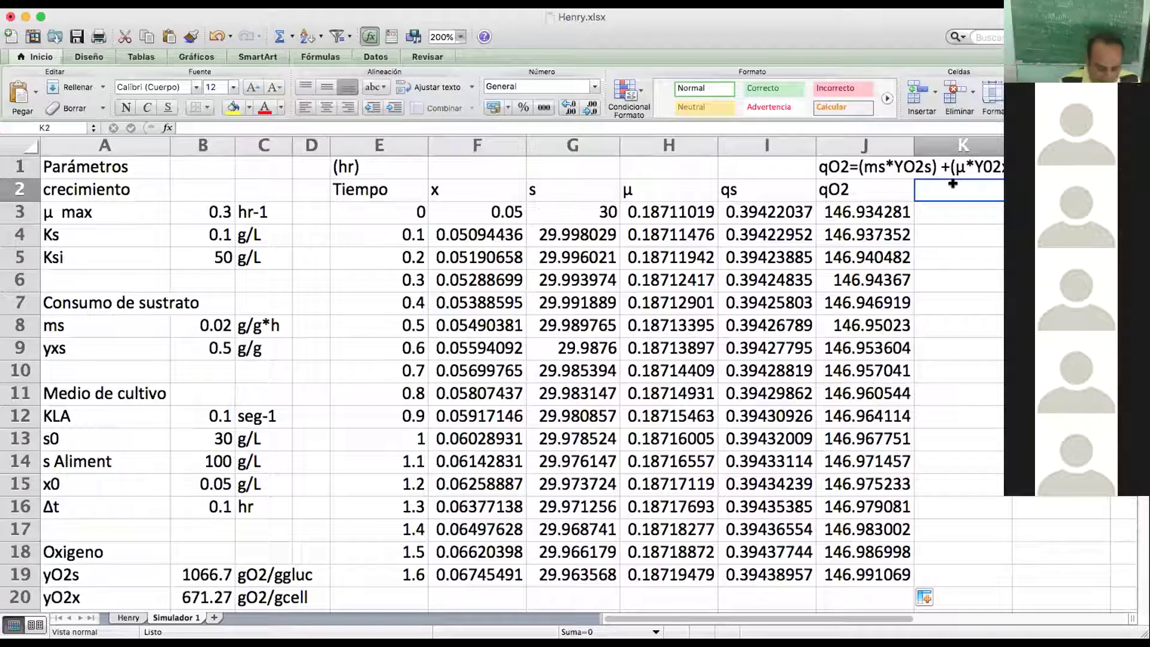
pyautogui.write('H*')
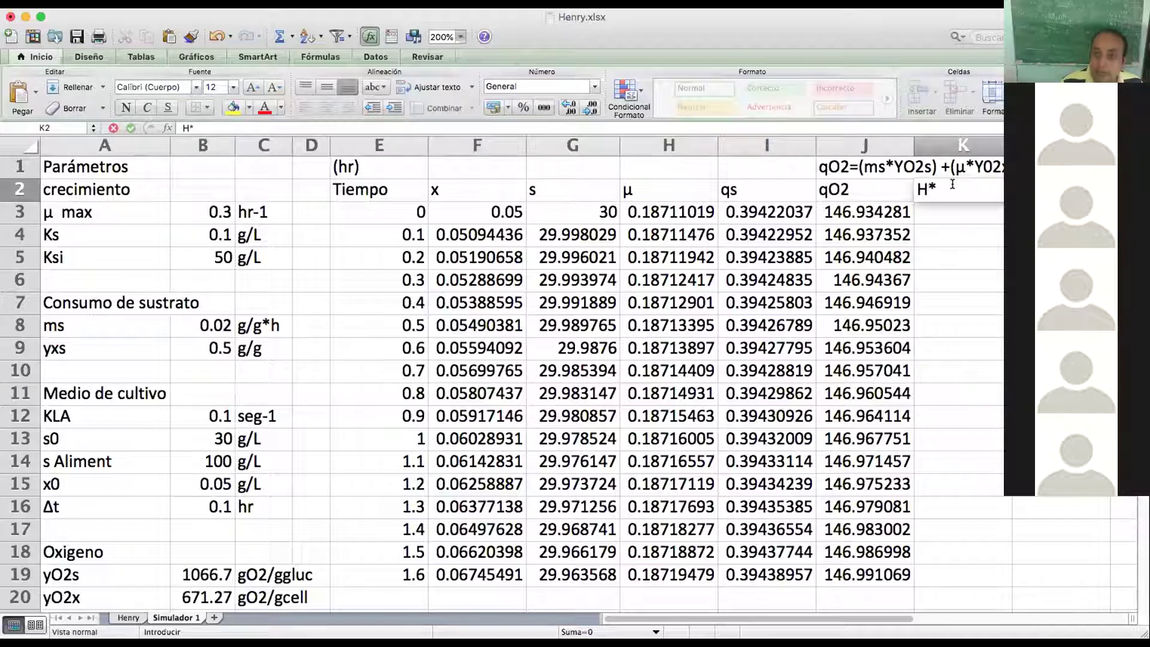
pyautogui.press('Return')
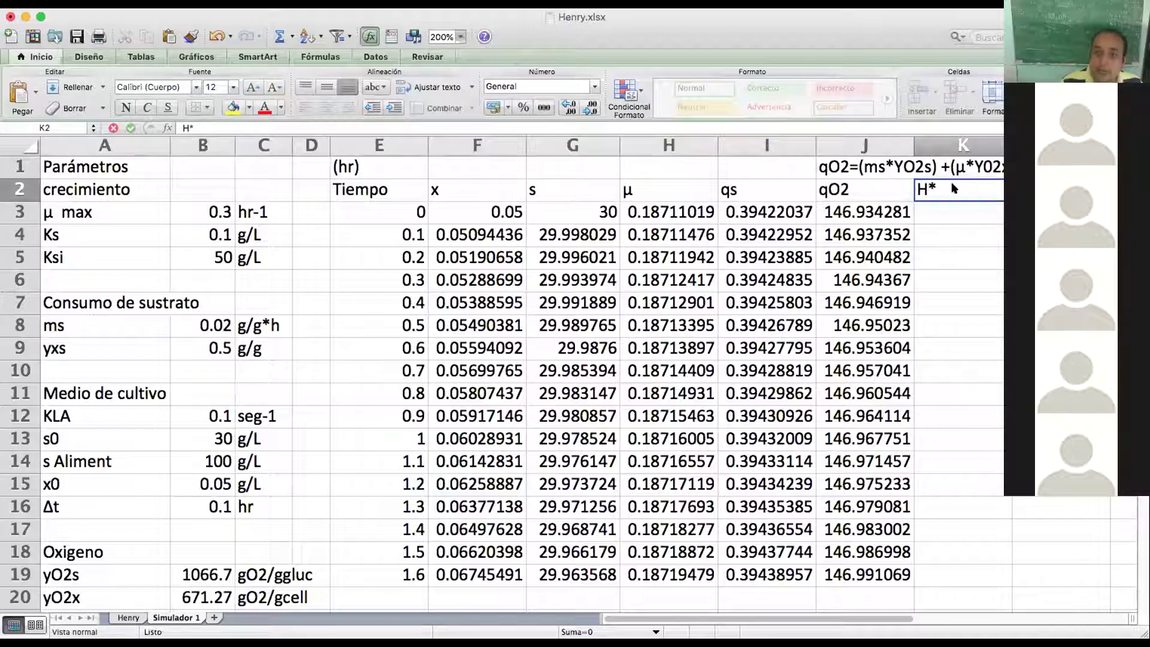
# Move the KLA parameter with its value and unit from A12:C12 to row 21, below yO2x in the Oxigeno group.
pyautogui.scroll(-5, 484, 427)
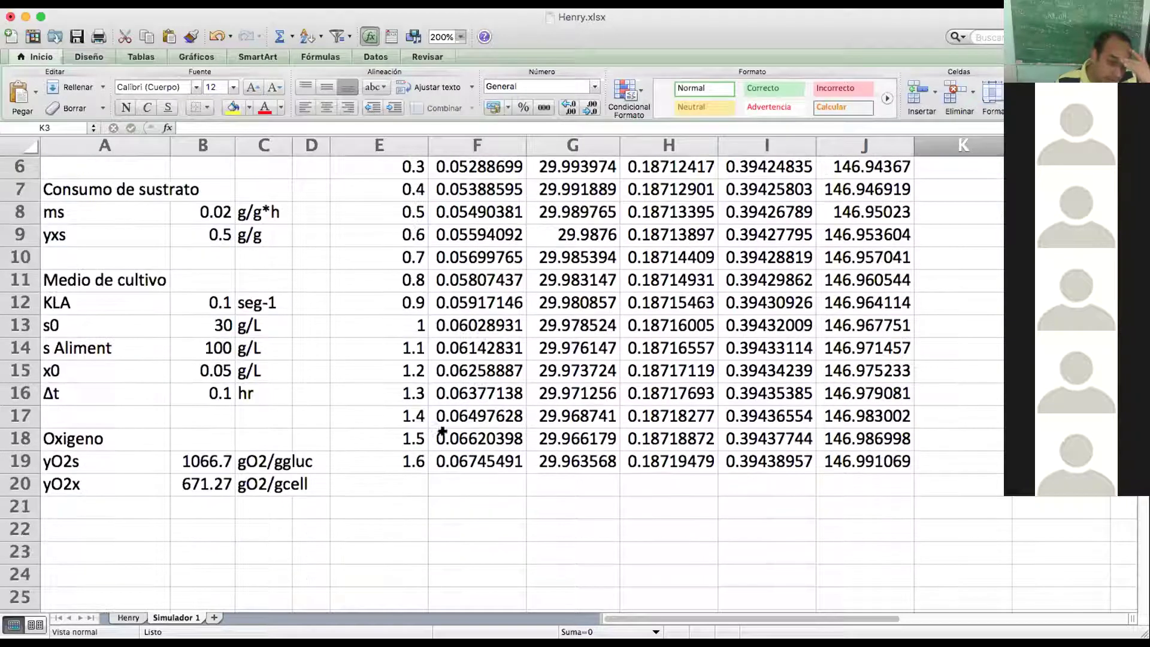
pyautogui.click(97, 502)
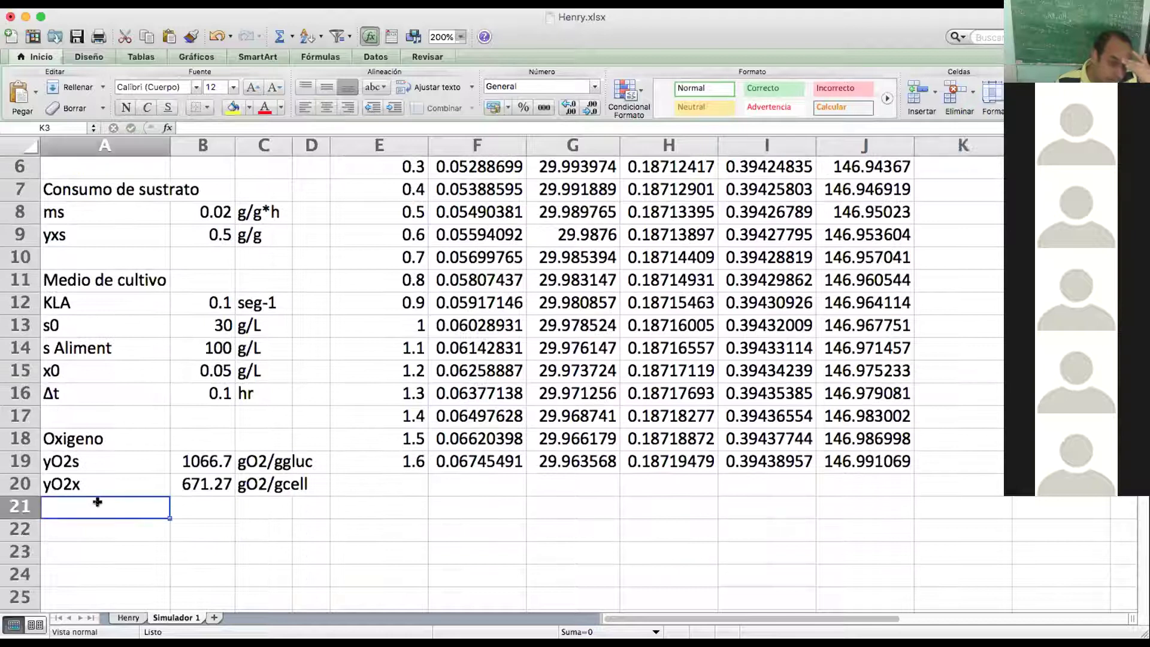
pyautogui.click(80, 301)
pyautogui.keyDown('shift'); pyautogui.click(265, 304); pyautogui.keyUp('shift')
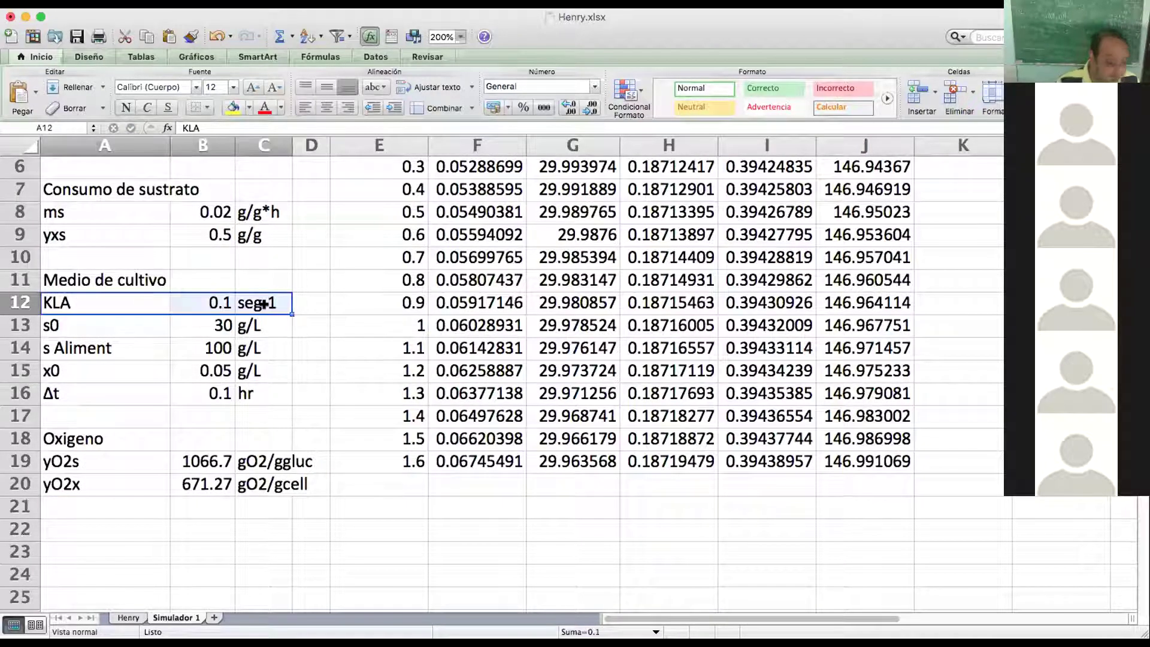
pyautogui.press('super+c')
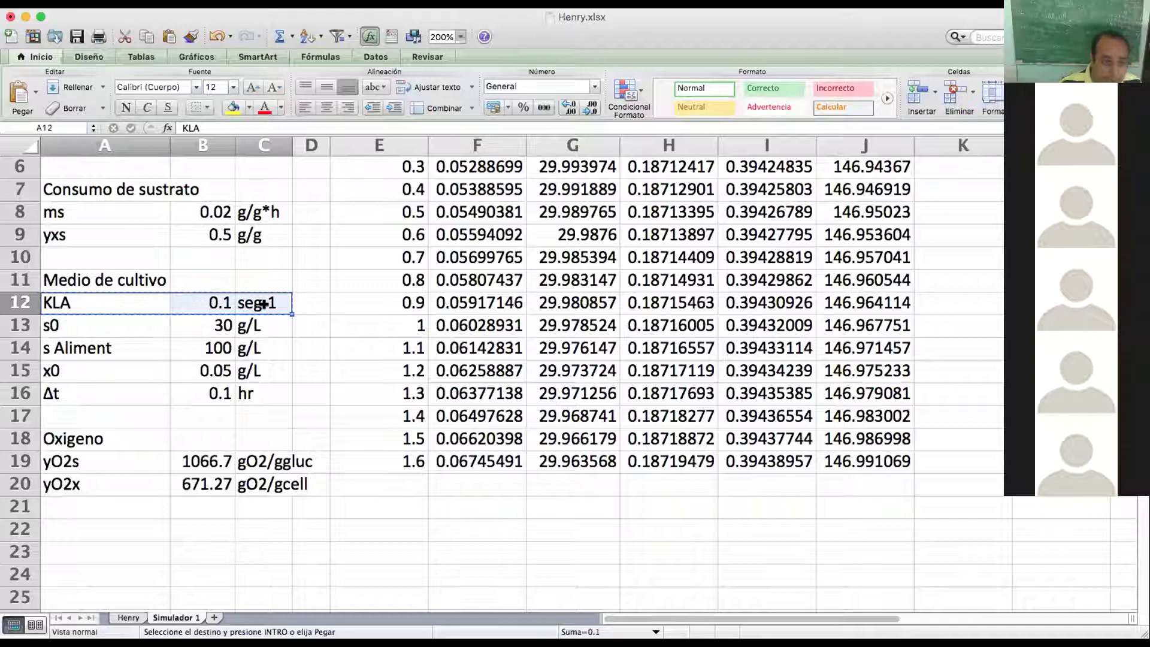
pyautogui.click(111, 509)
pyautogui.press('super+v')
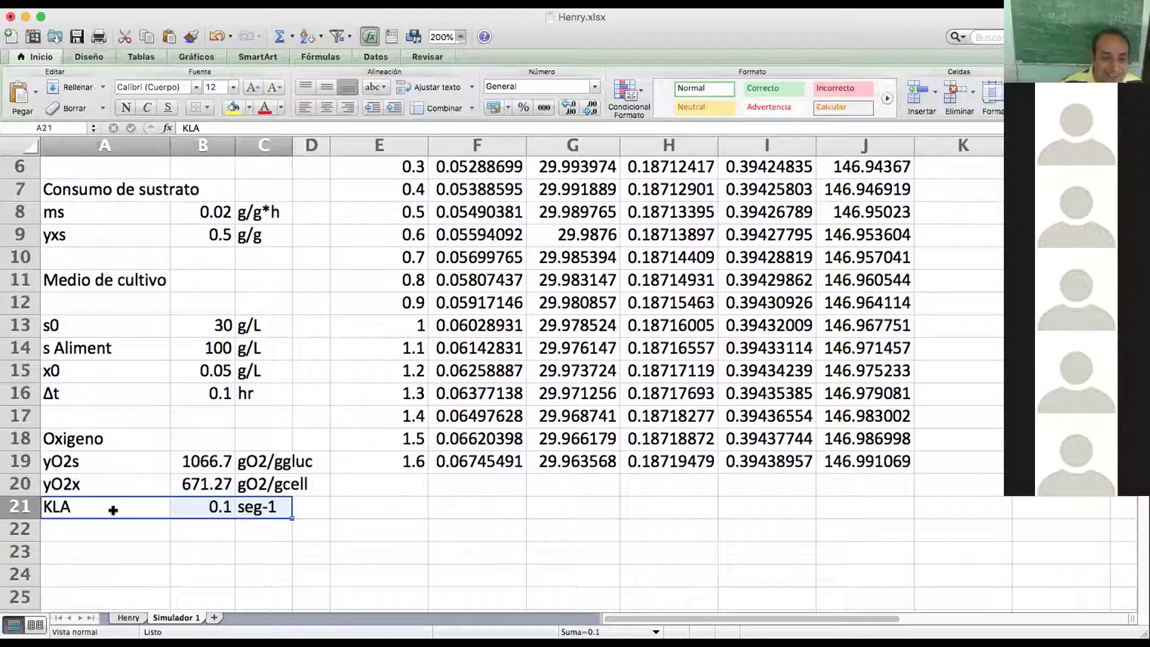
pyautogui.press('Tab')
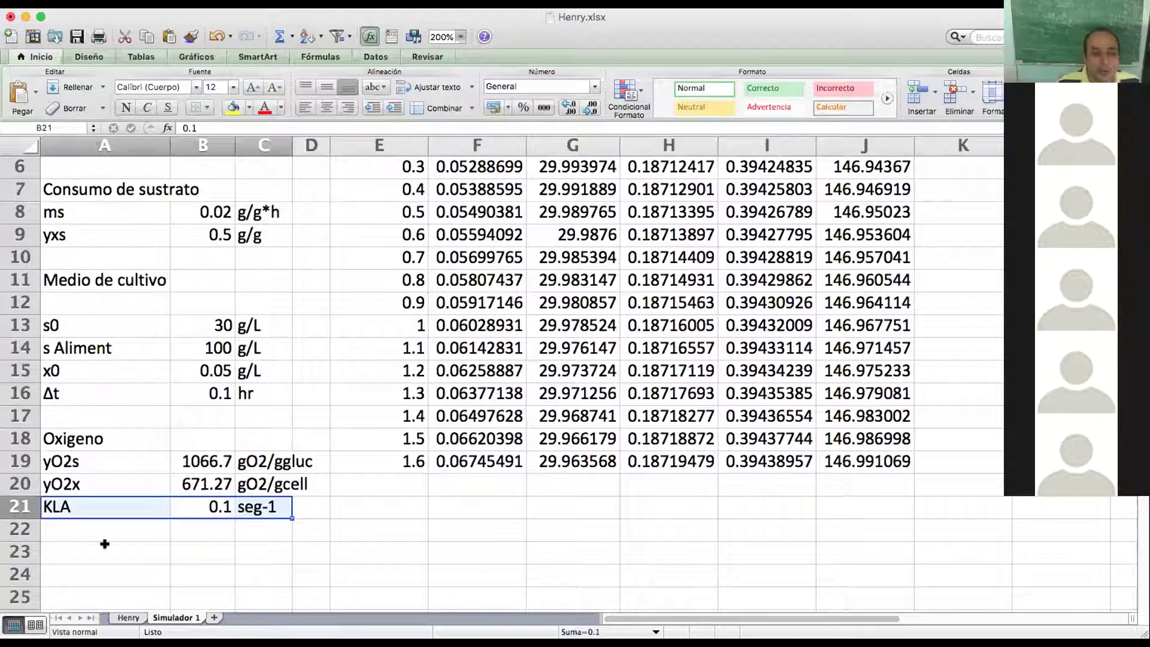
# On the Henry sheet, examine the salinity, temperature and glucose inputs in row 6 and the H gluco formula in D6.
pyautogui.click(127, 617)
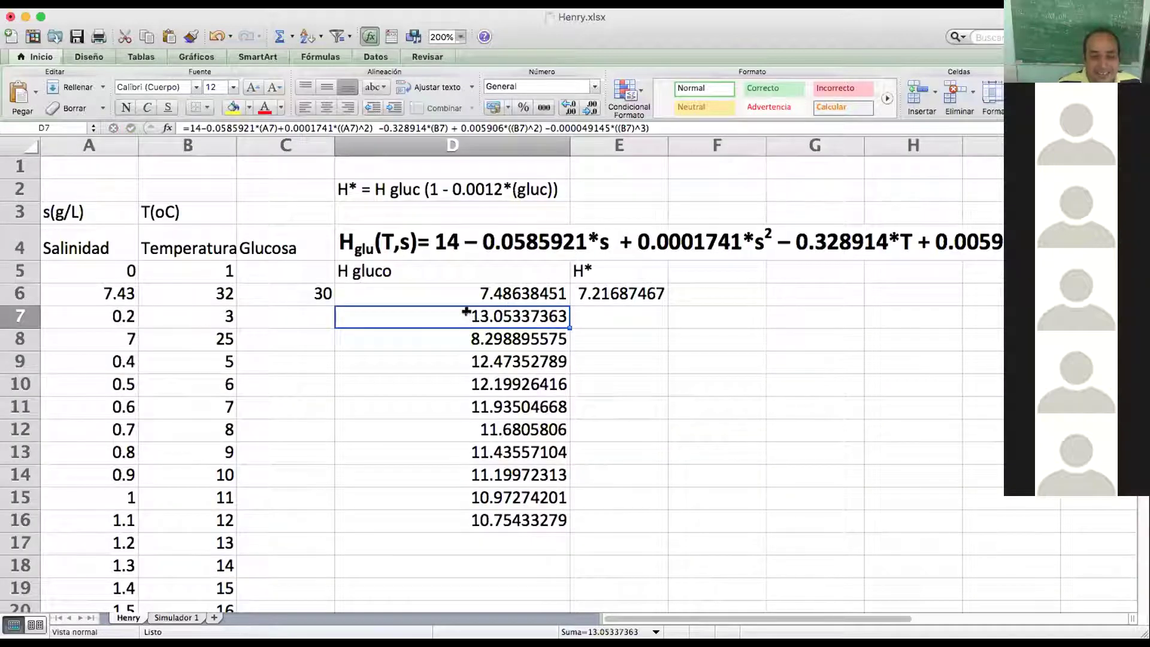
pyautogui.moveTo(85, 320); pyautogui.dragTo(176, 323)
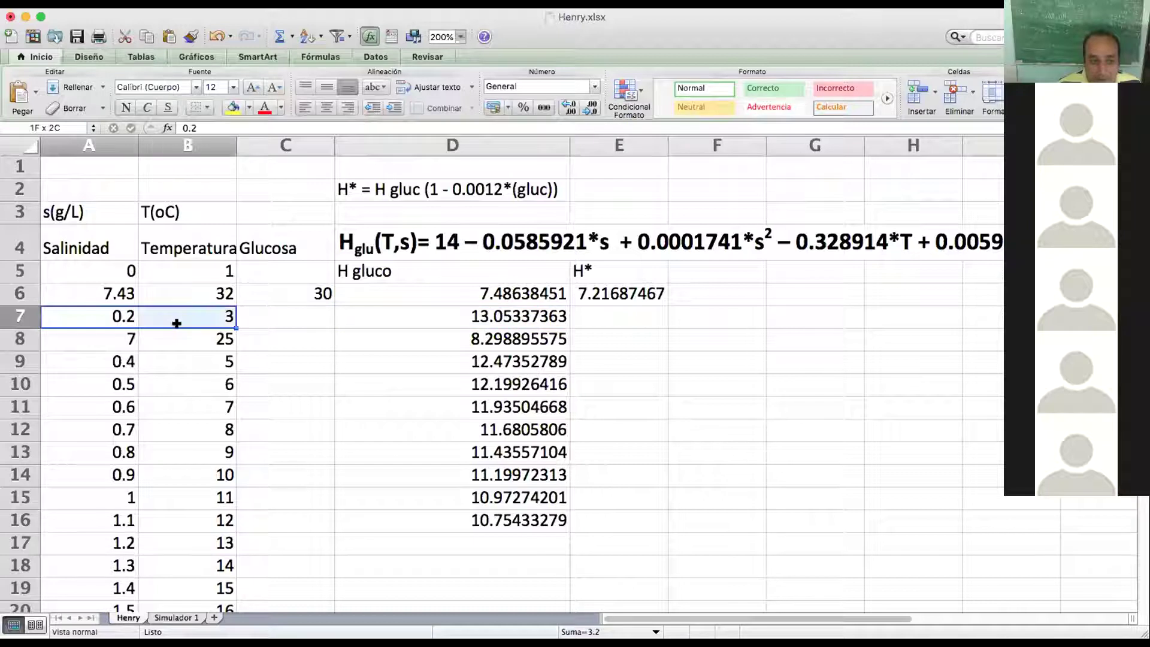
pyautogui.moveTo(124, 292); pyautogui.dragTo(286, 284)
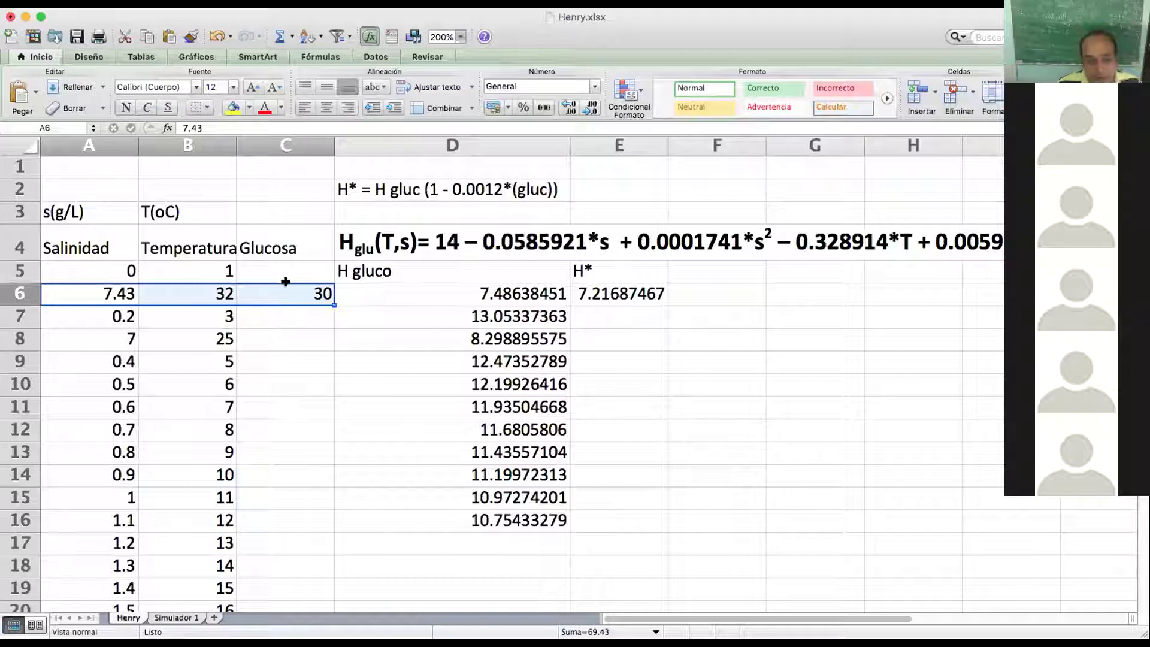
pyautogui.click(532, 293)
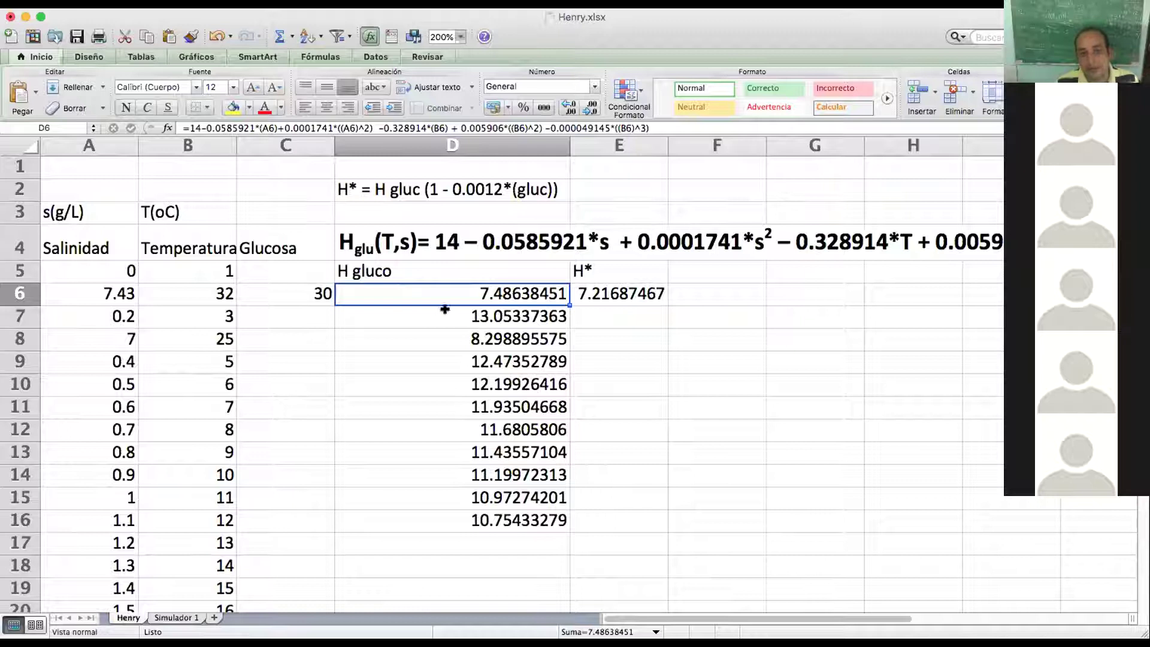
pyautogui.doubleClick(481, 293)
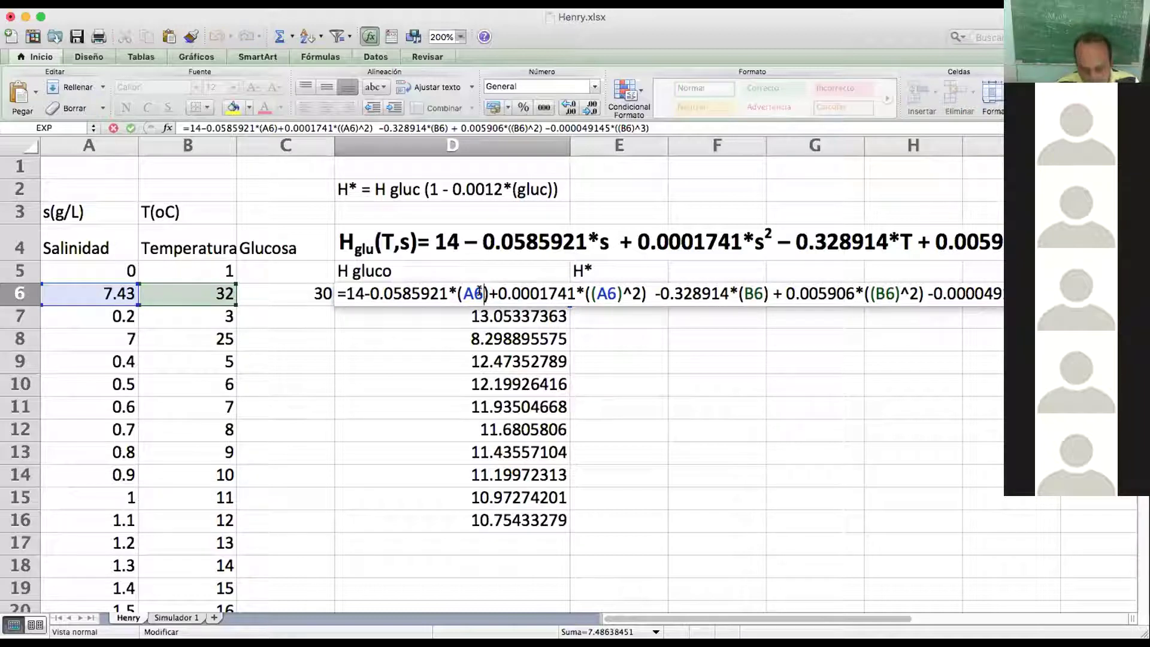
pyautogui.press('Return')
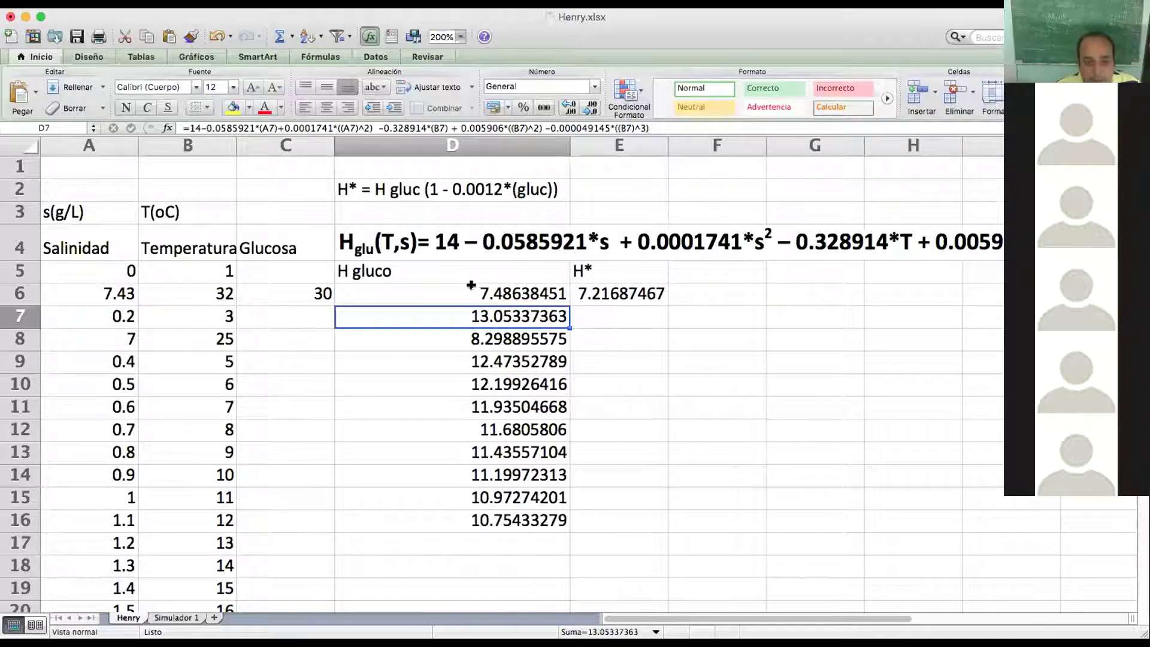
# Add an H glucosa parameter in A22:B22 of Simulador 1, using the H gluco value copied from D6 on the Henry sheet.
pyautogui.click(471, 286)
pyautogui.press('super+c')
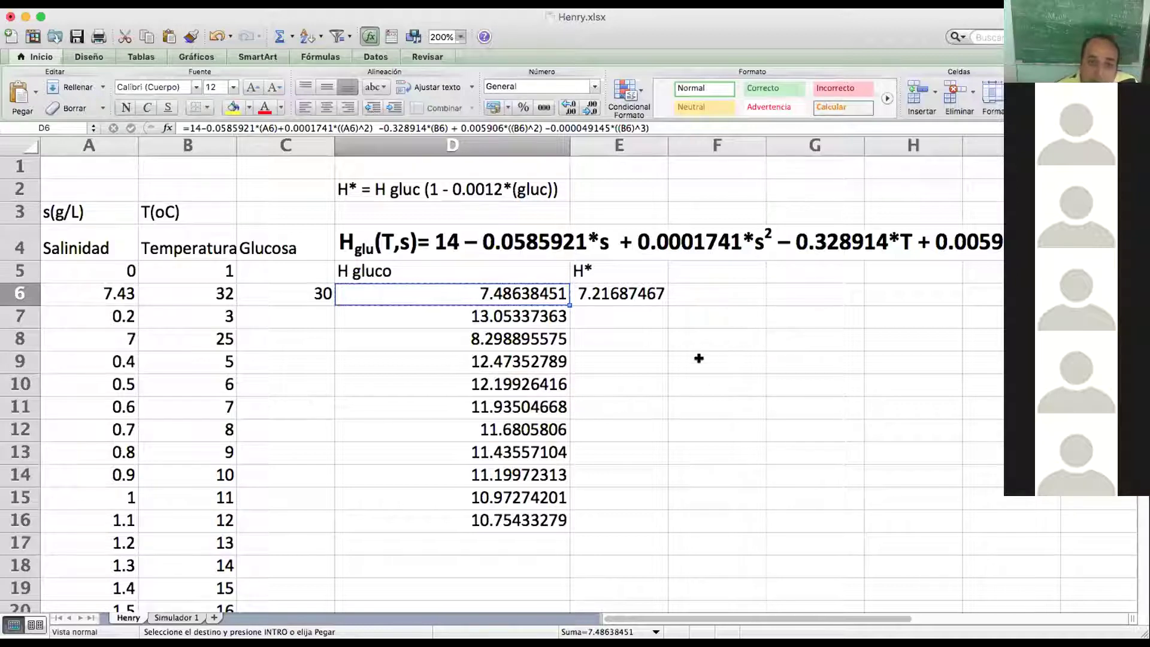
pyautogui.click(176, 617)
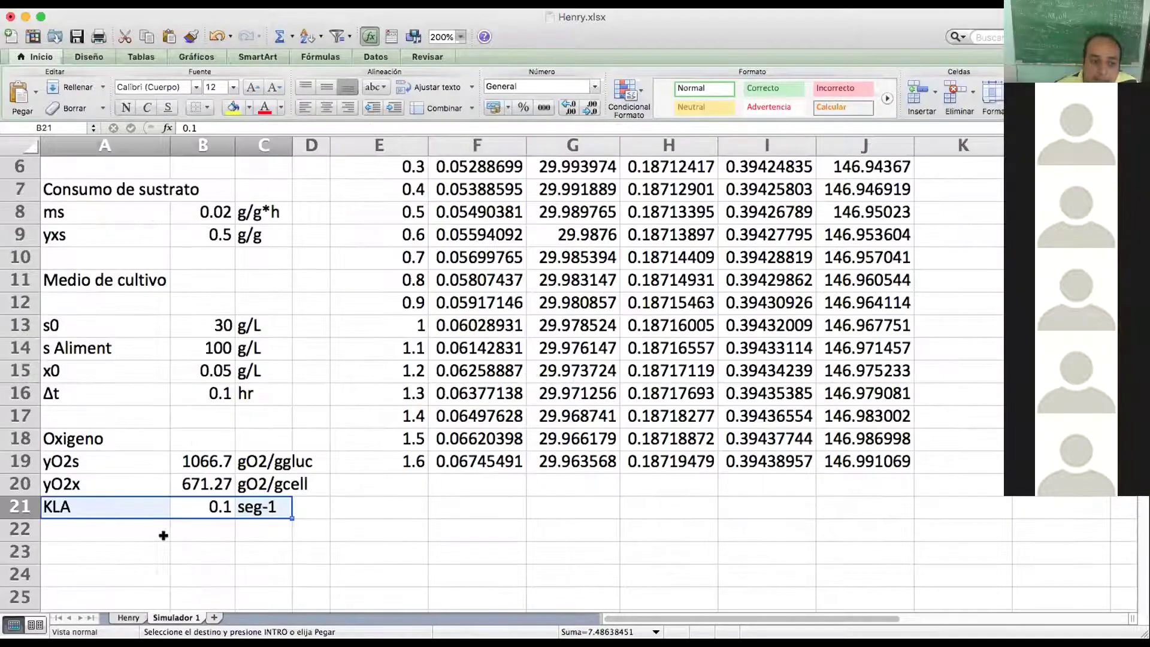
pyautogui.click(119, 526)
pyautogui.write('H')
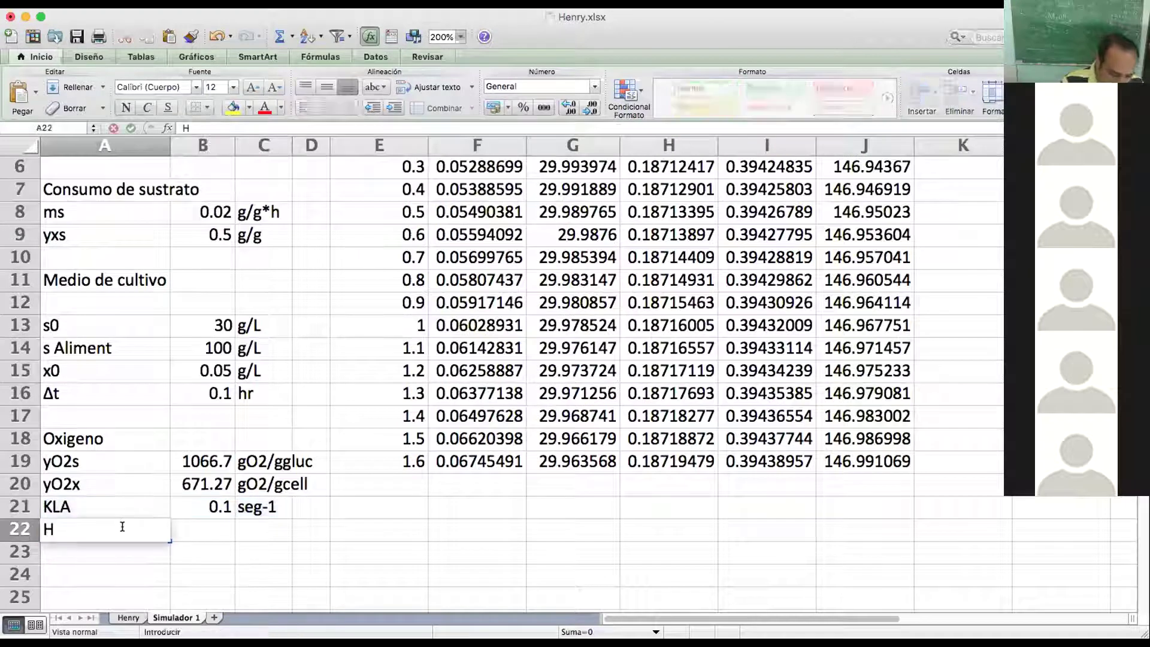
pyautogui.write(' gluc')
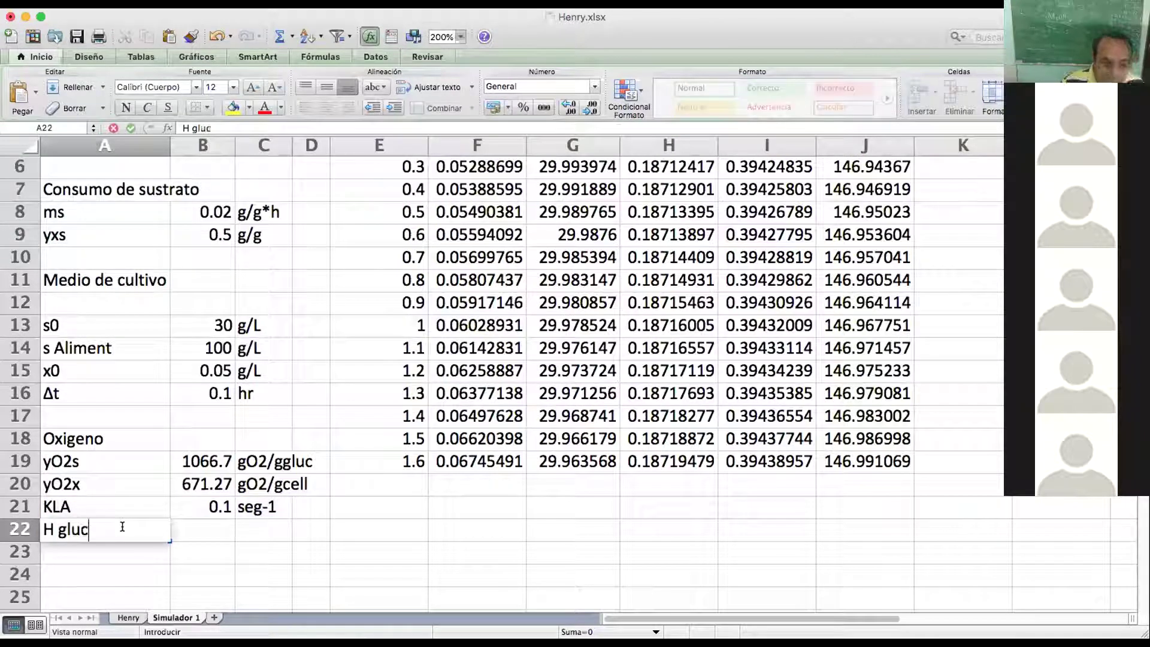
pyautogui.write('osa')
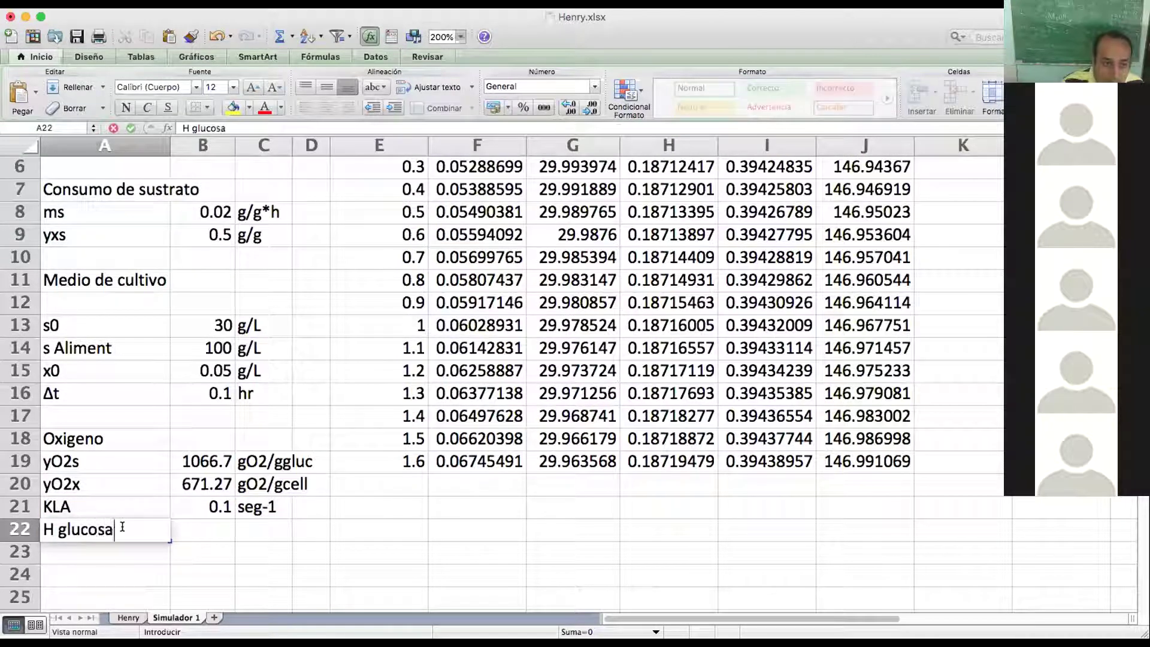
pyautogui.press('Tab')
pyautogui.press('super+v')
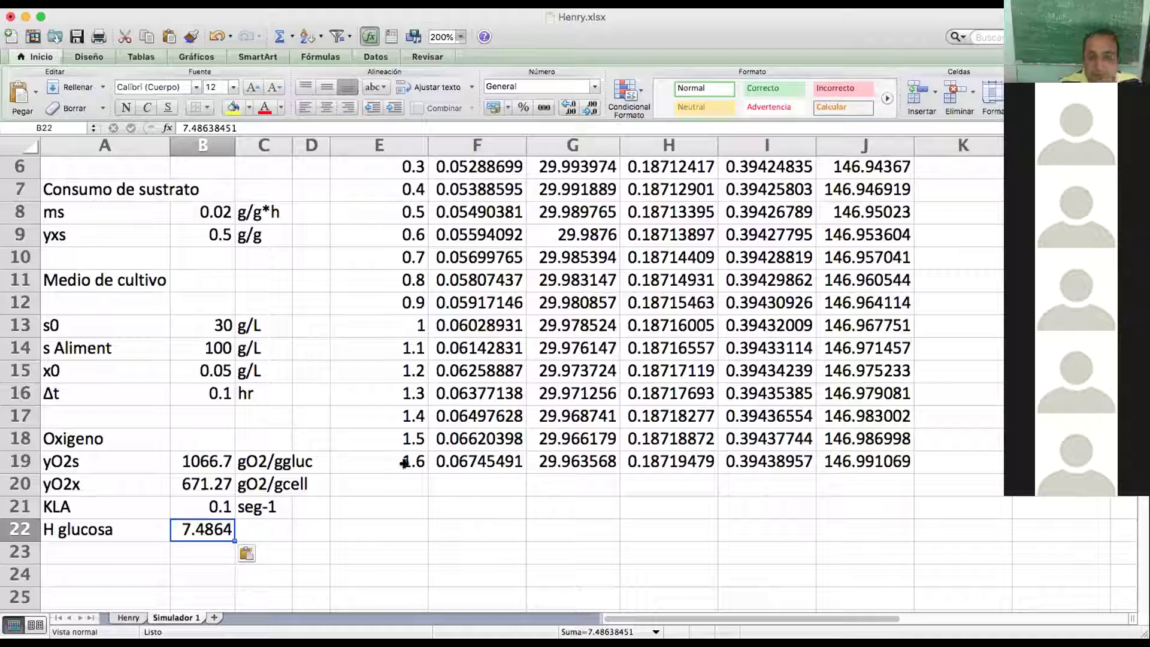
# Enter the H* formula =B22*(1-0.0012*(G3)) in K3, accepting the proposed multiplication-sign correction.
pyautogui.click(405, 498)
pyautogui.scroll(5, 521, 509)
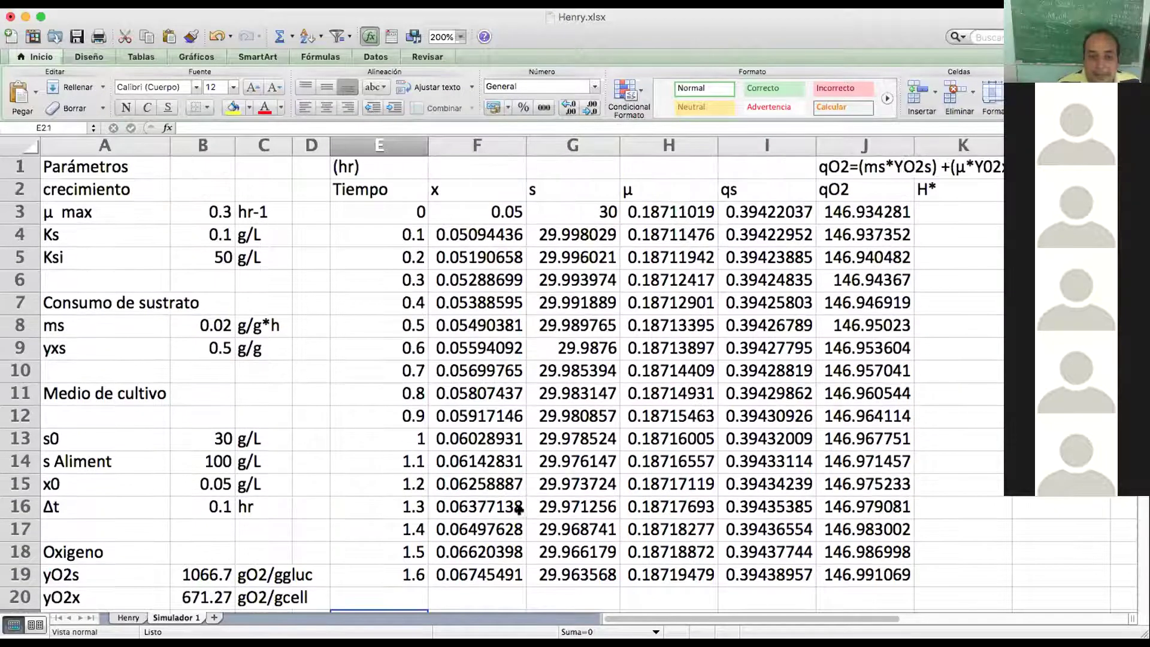
pyautogui.click(928, 214)
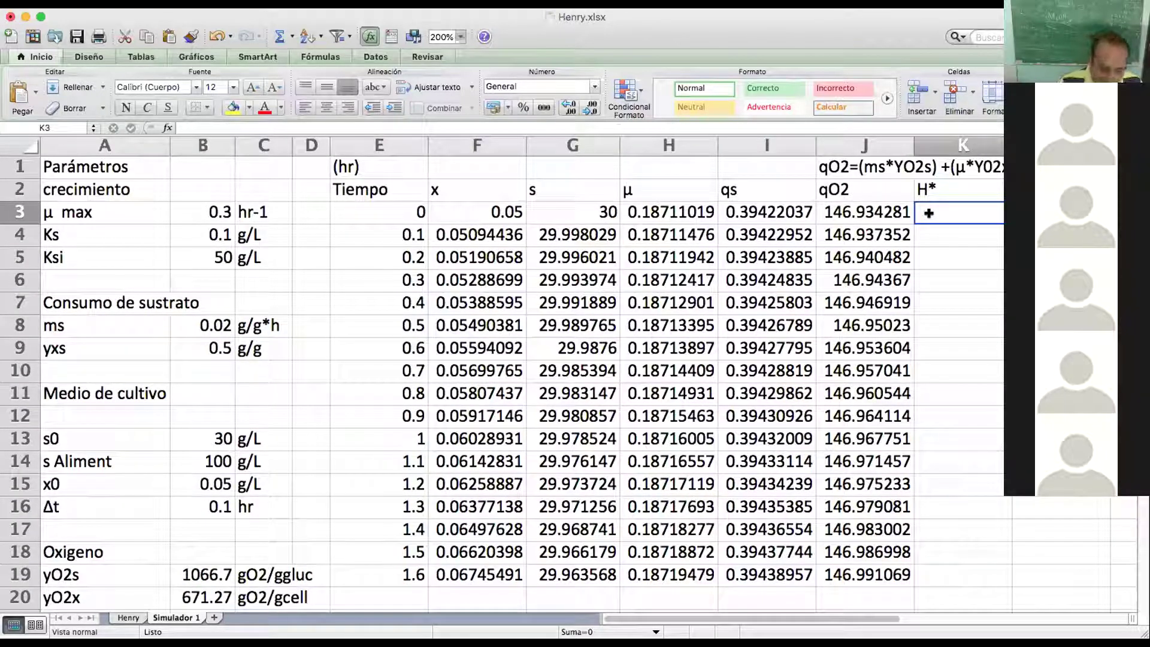
pyautogui.write('=')
pyautogui.scroll(-5, 218, 506)
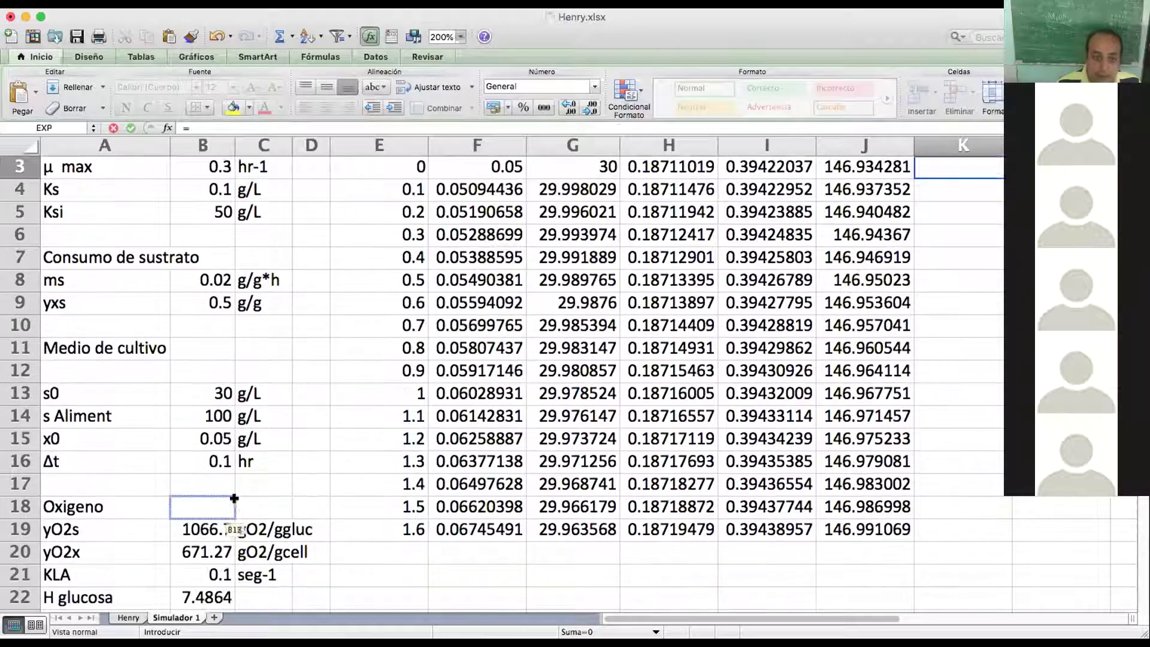
pyautogui.click(203, 393)
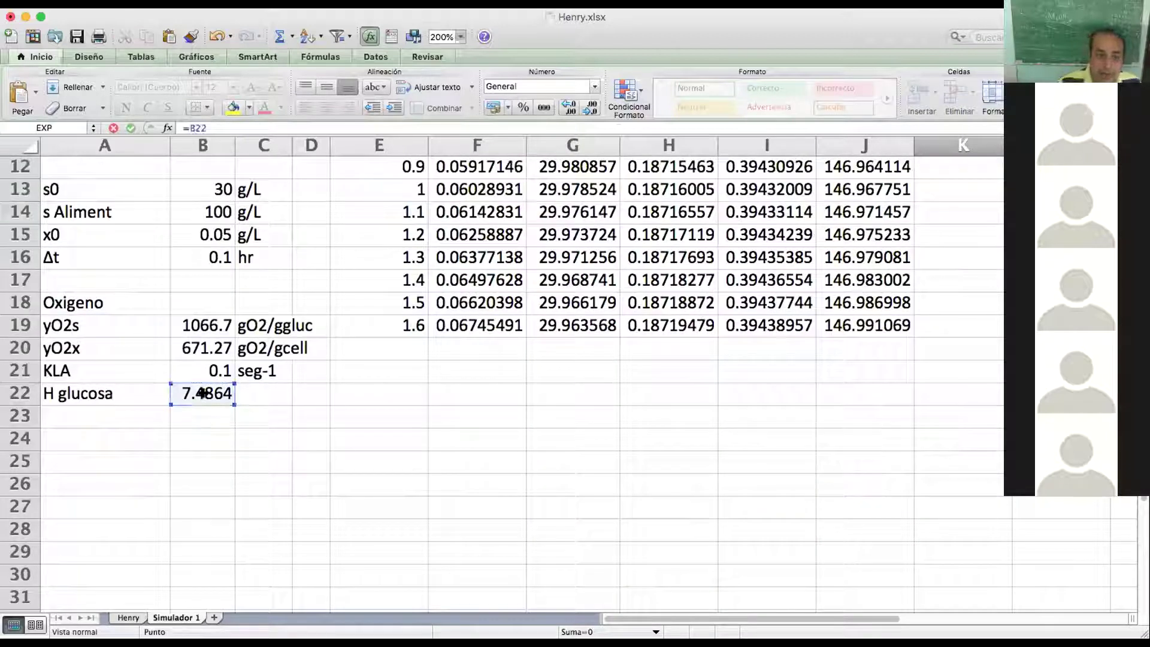
pyautogui.scroll(5, 203, 393)
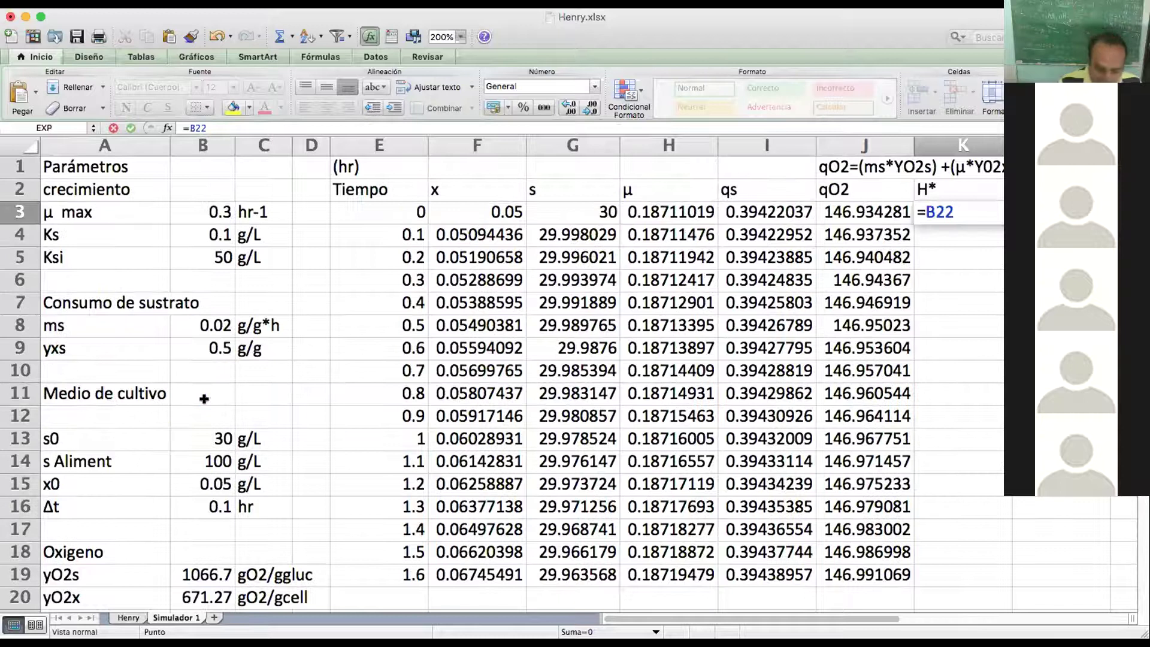
pyautogui.write('*')
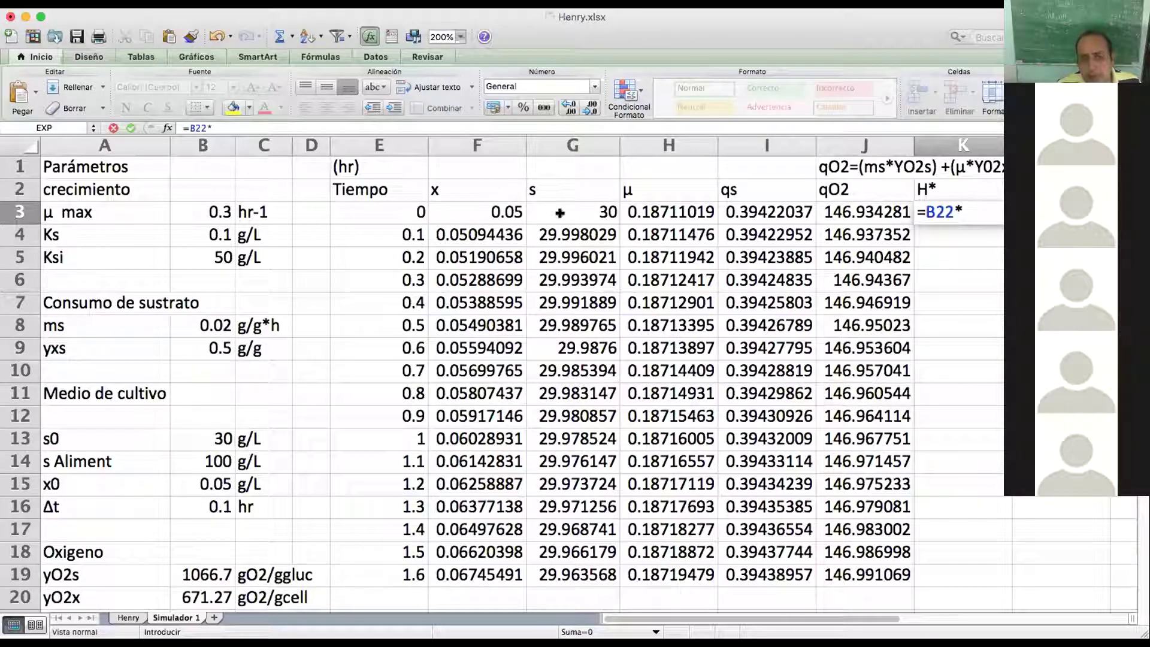
pyautogui.write('(1')
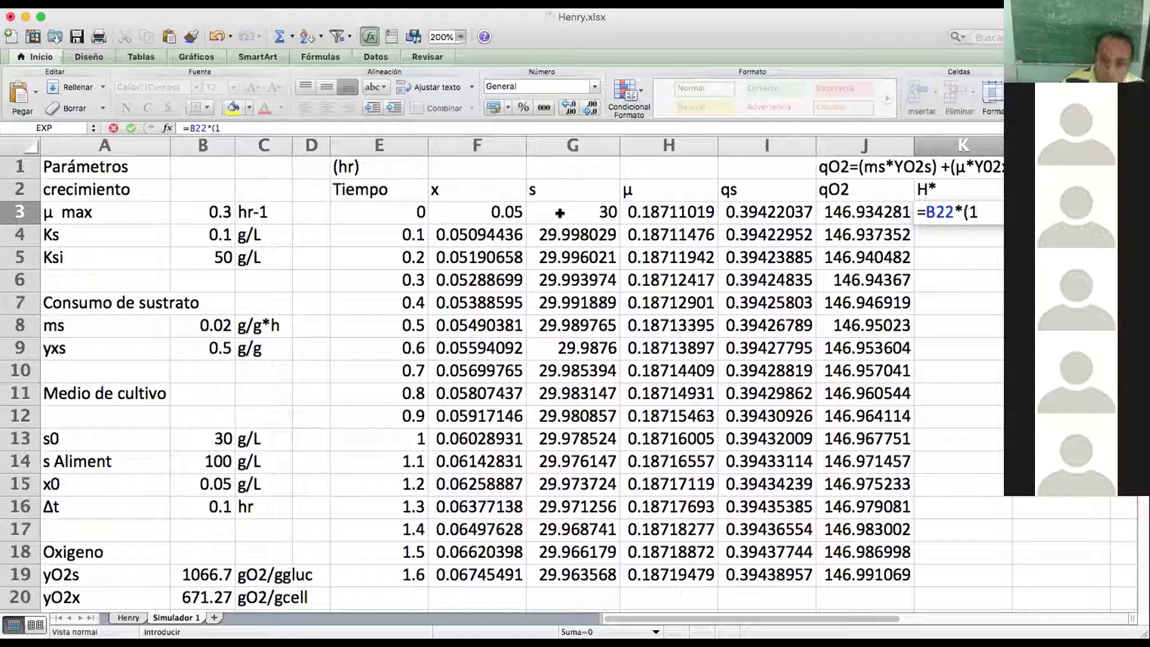
pyautogui.write('-0')
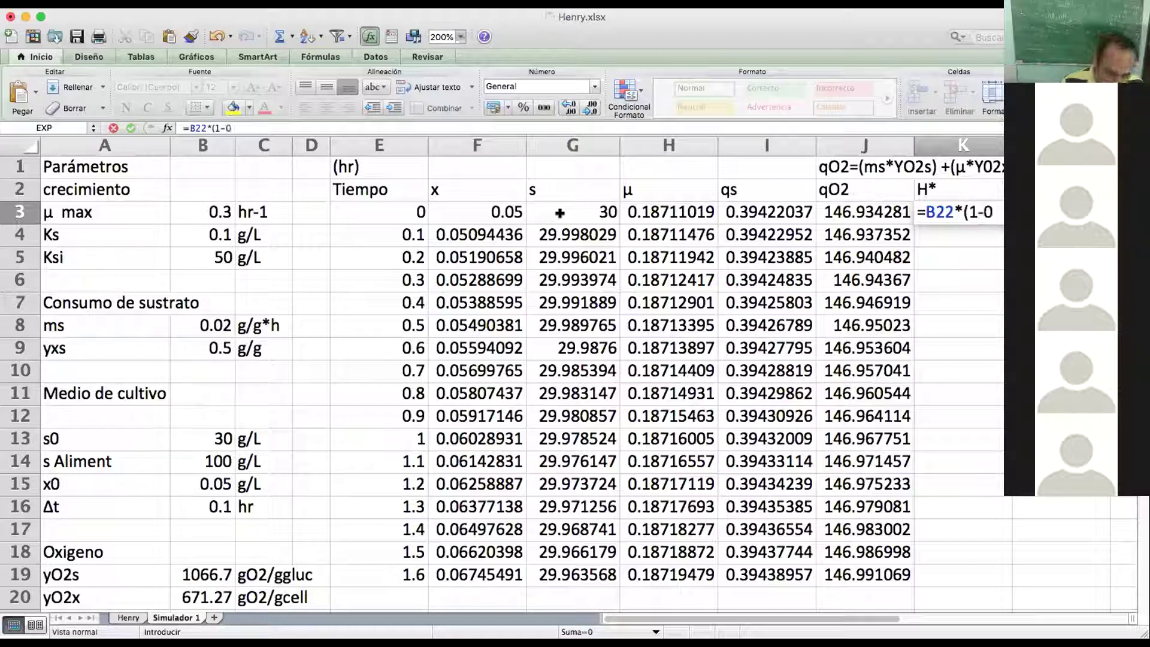
pyautogui.write('.0012')
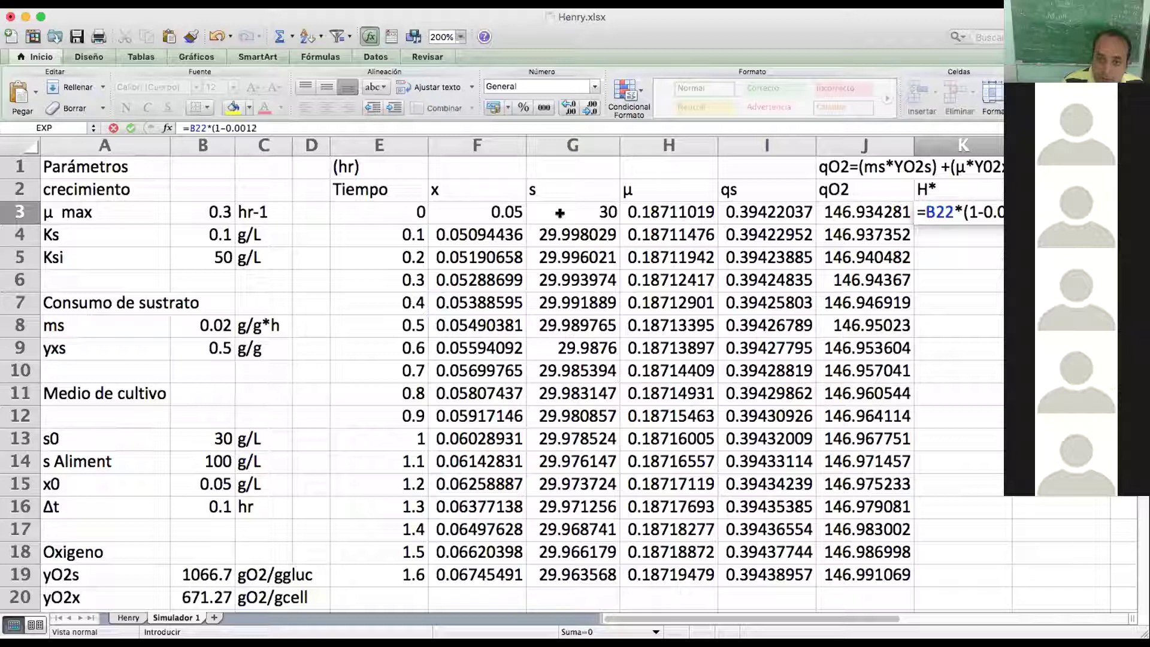
pyautogui.write('(')
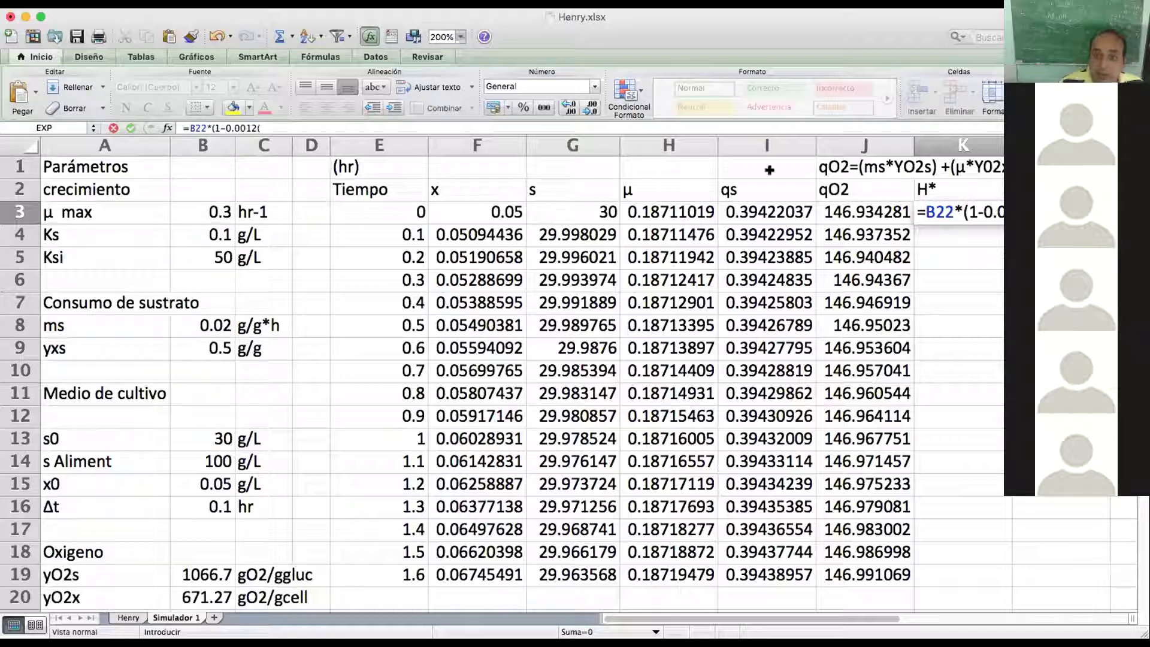
pyautogui.click(567, 214)
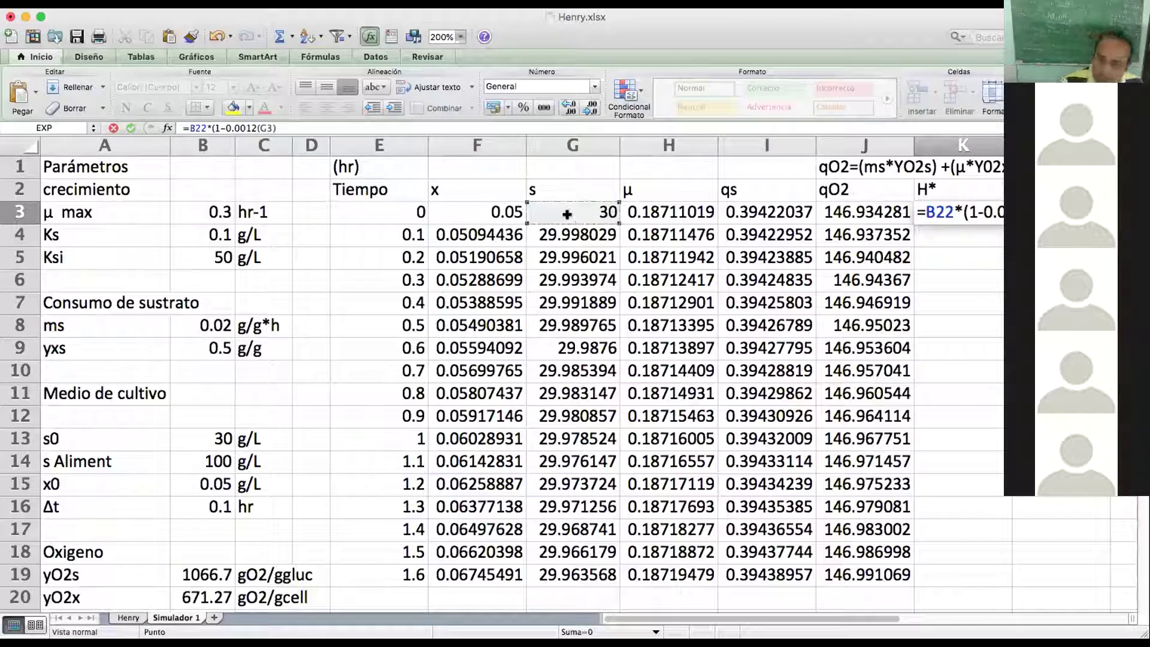
pyautogui.write(')')
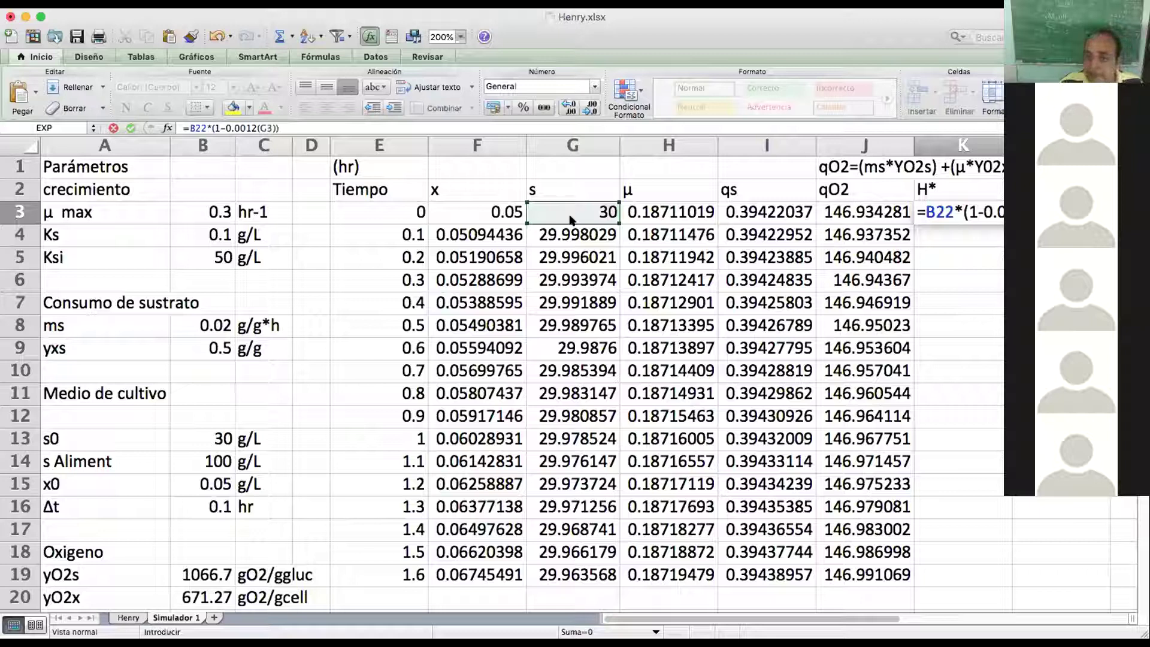
pyautogui.press('Return')
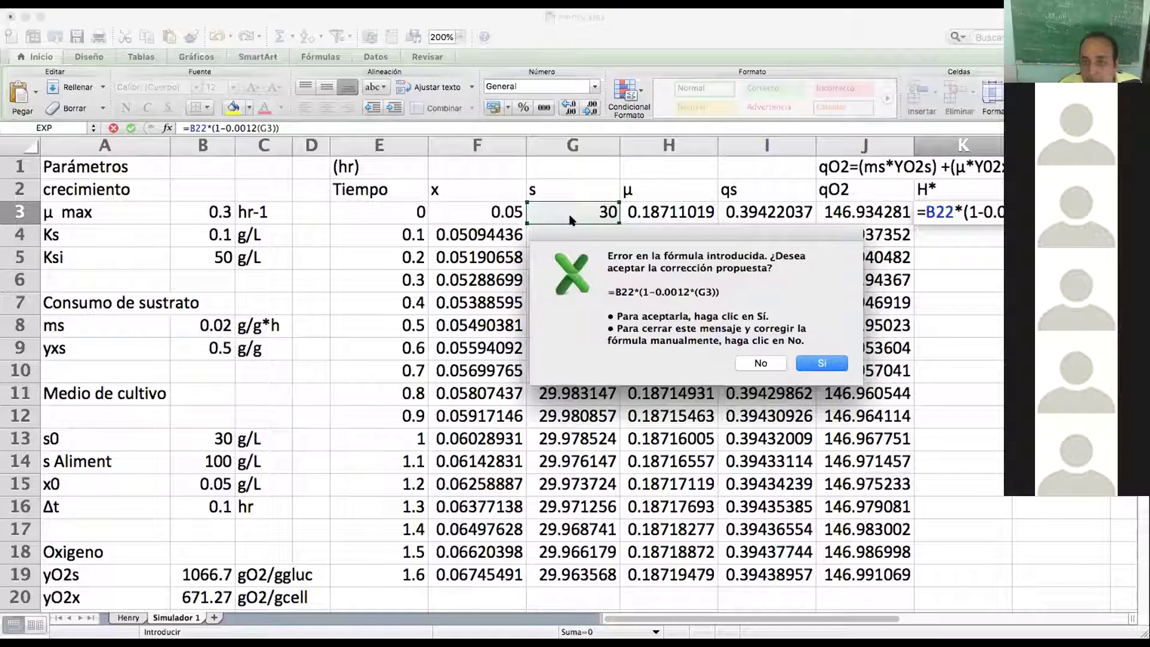
pyautogui.press('Return')
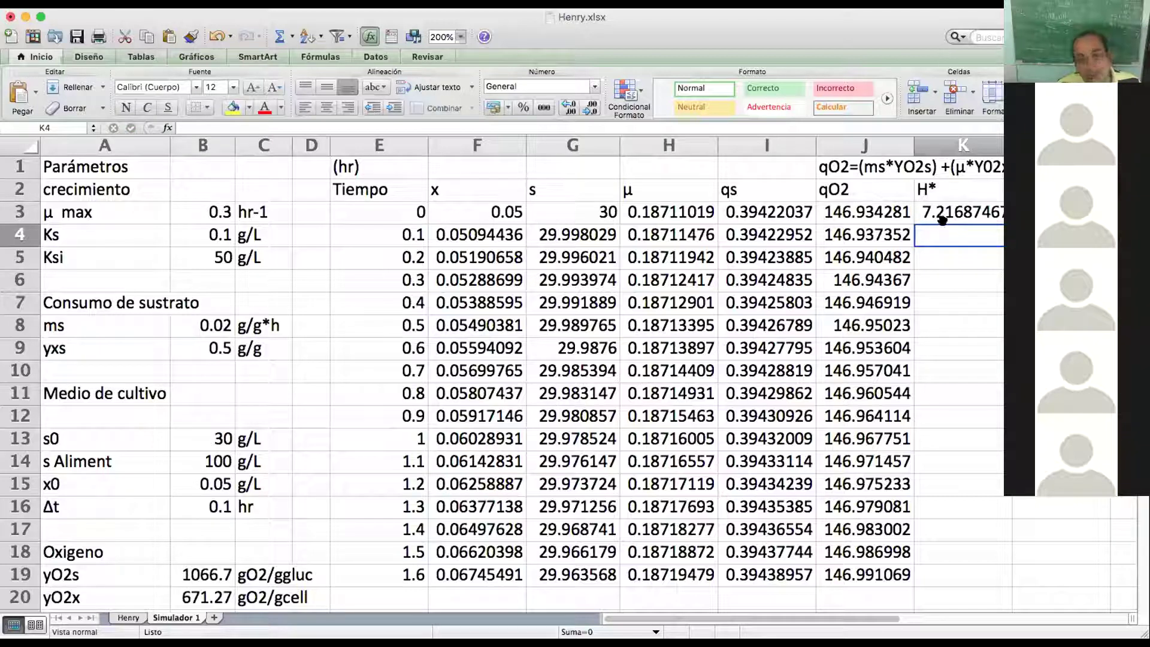
# Compare the K3 result with the H* value and formula in E6 on the Henry sheet.
pyautogui.click(124, 617)
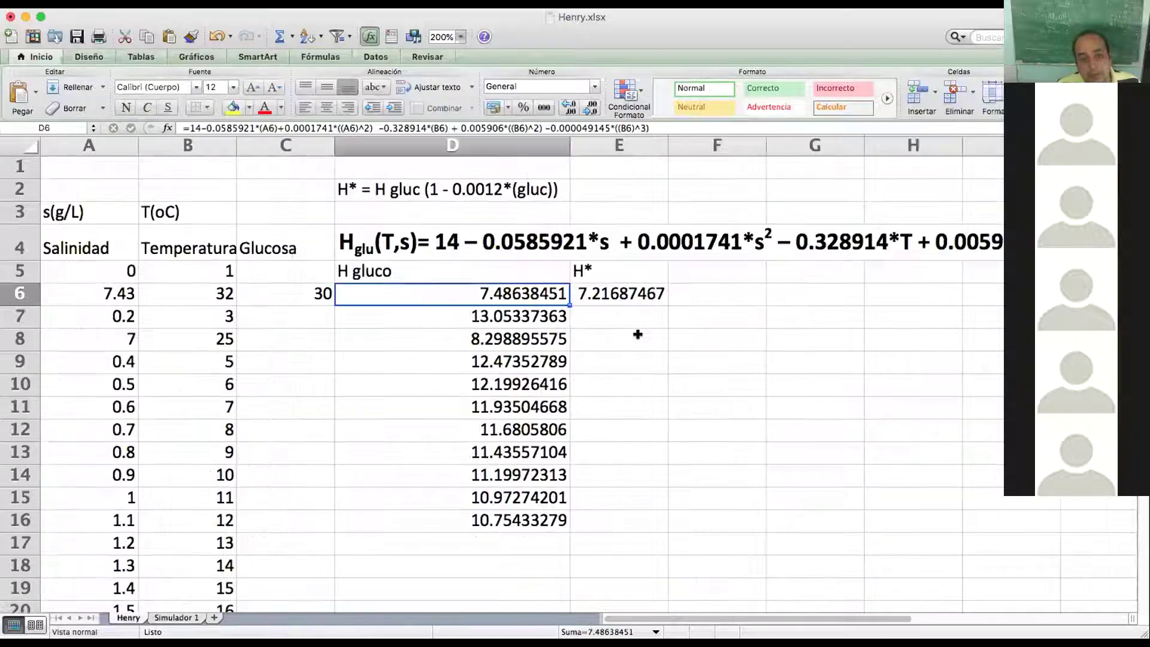
pyautogui.click(623, 293)
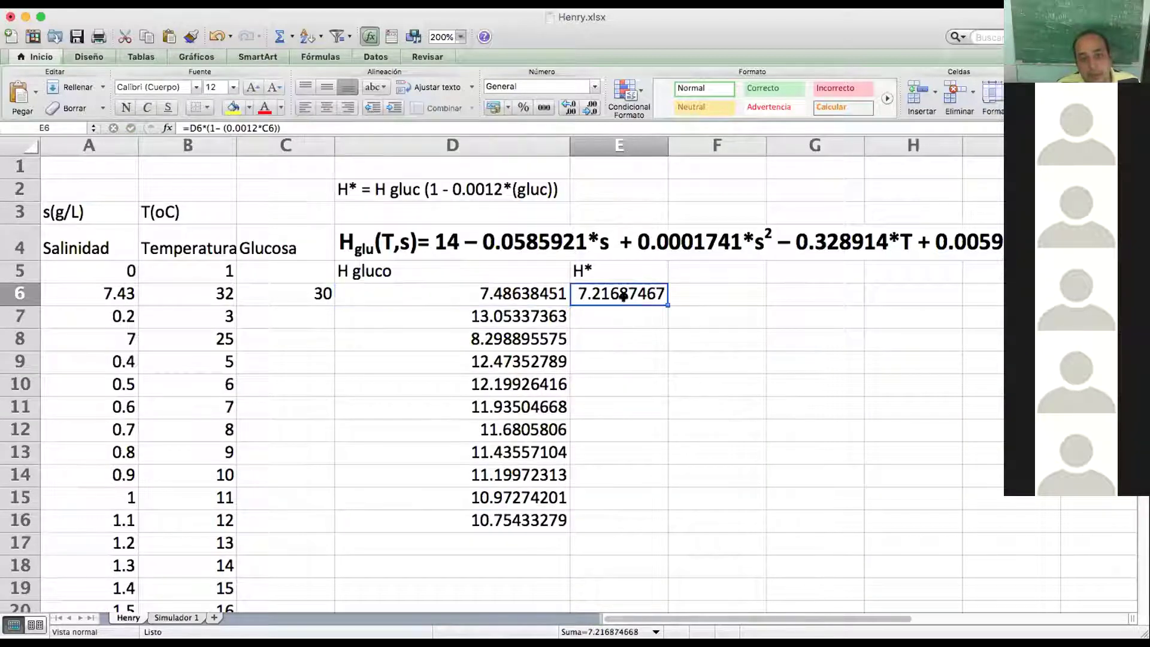
pyautogui.click(198, 619)
# Try to fill the H* formula from K3 down to K19 and check the copied formula in K13.
pyautogui.click(978, 208)
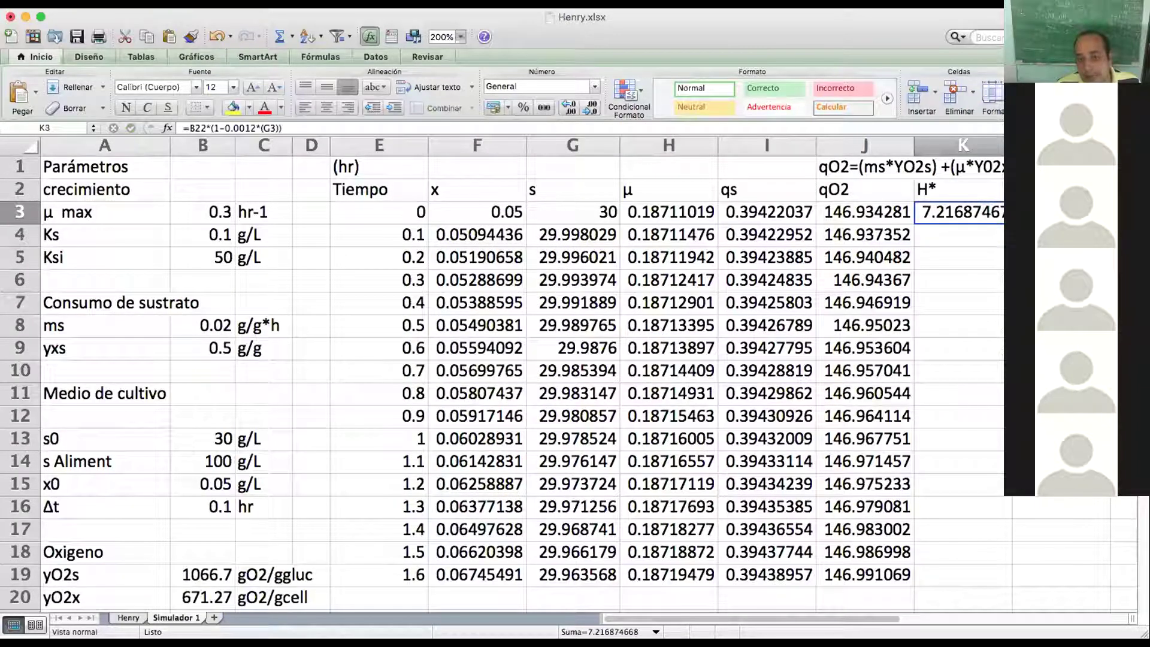
pyautogui.moveTo(1004, 223); pyautogui.dragTo(954, 575)
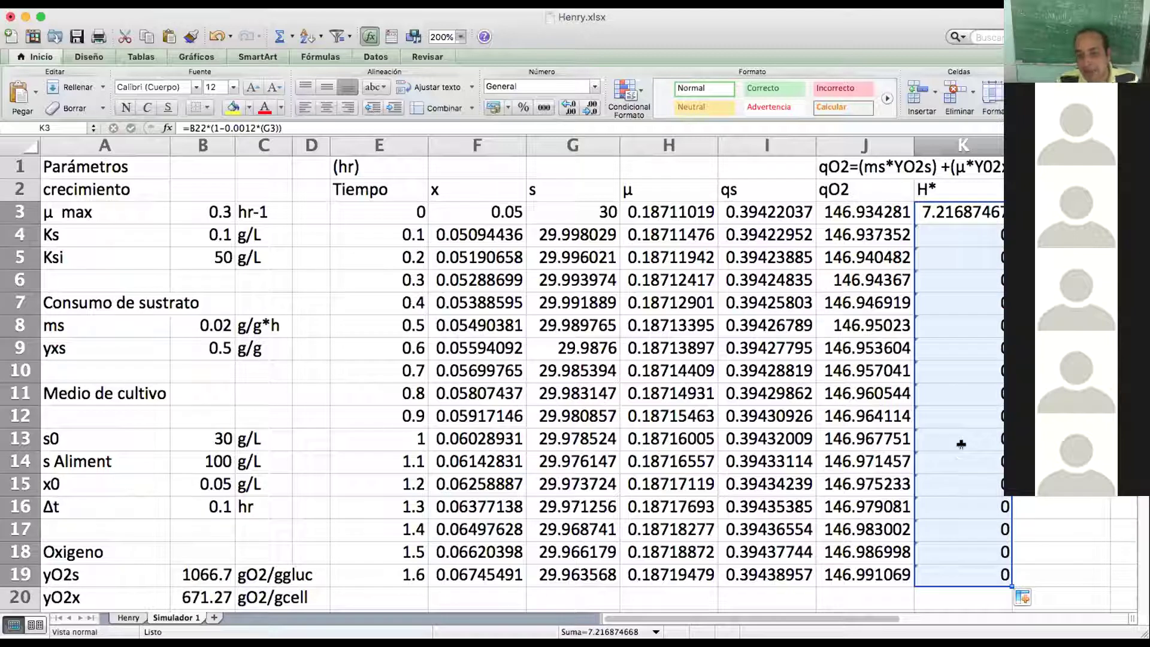
pyautogui.click(960, 444)
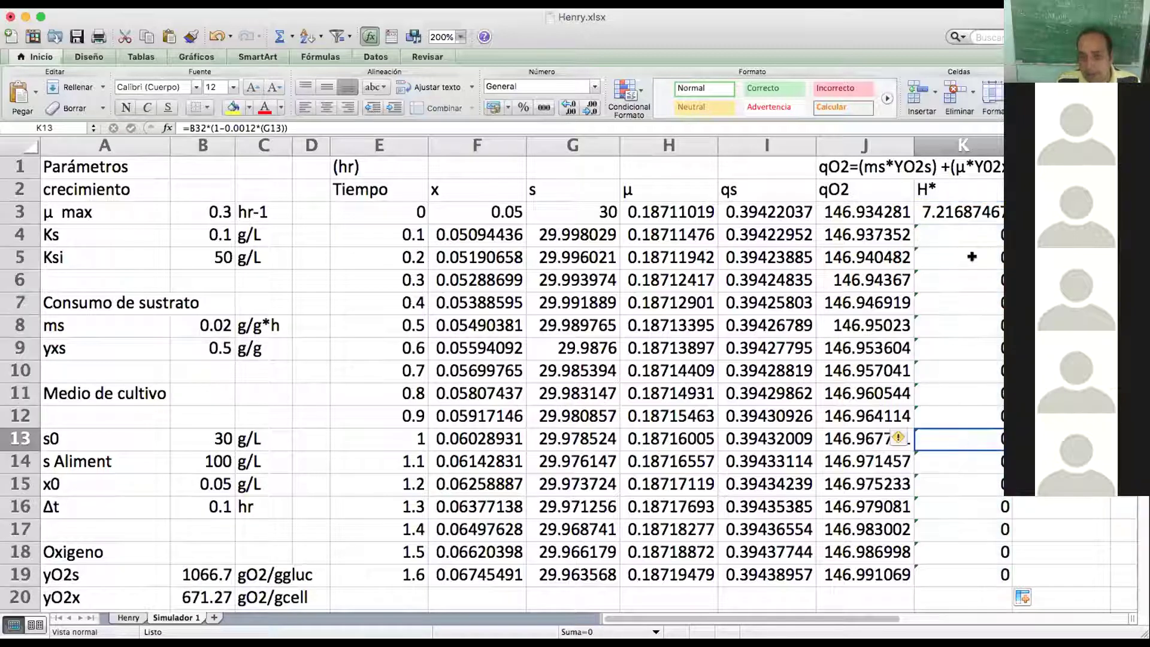
# Lock the H glucosa row in K3 as B$22 and refill the H* formula down through K19.
pyautogui.doubleClick(974, 212)
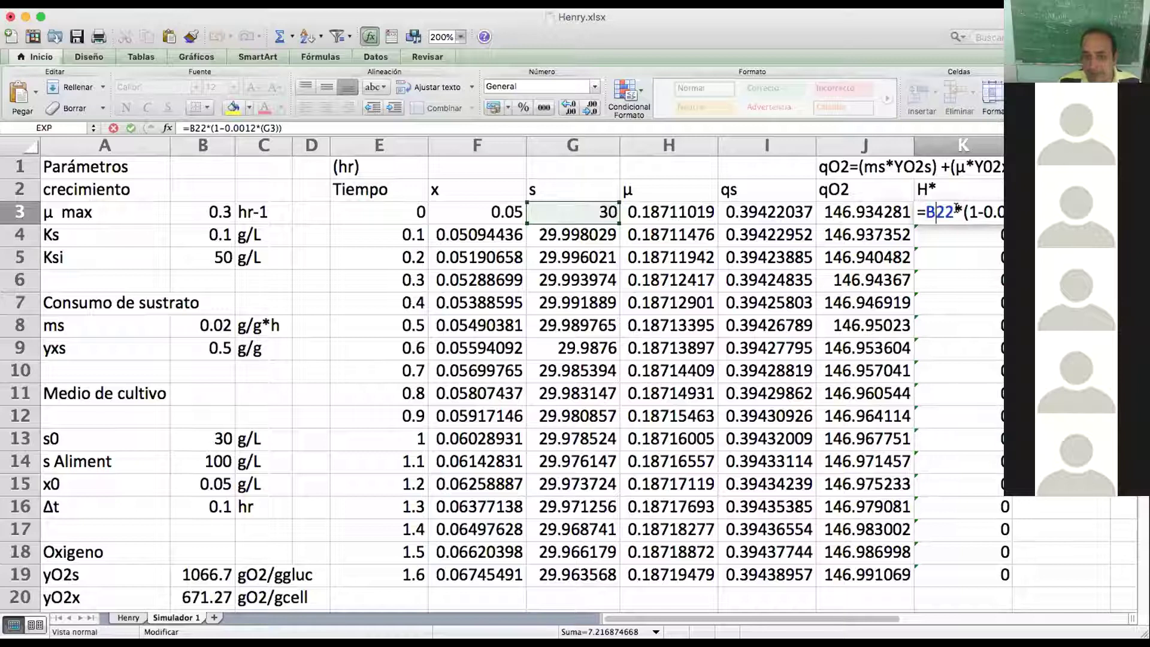
pyautogui.write('$')
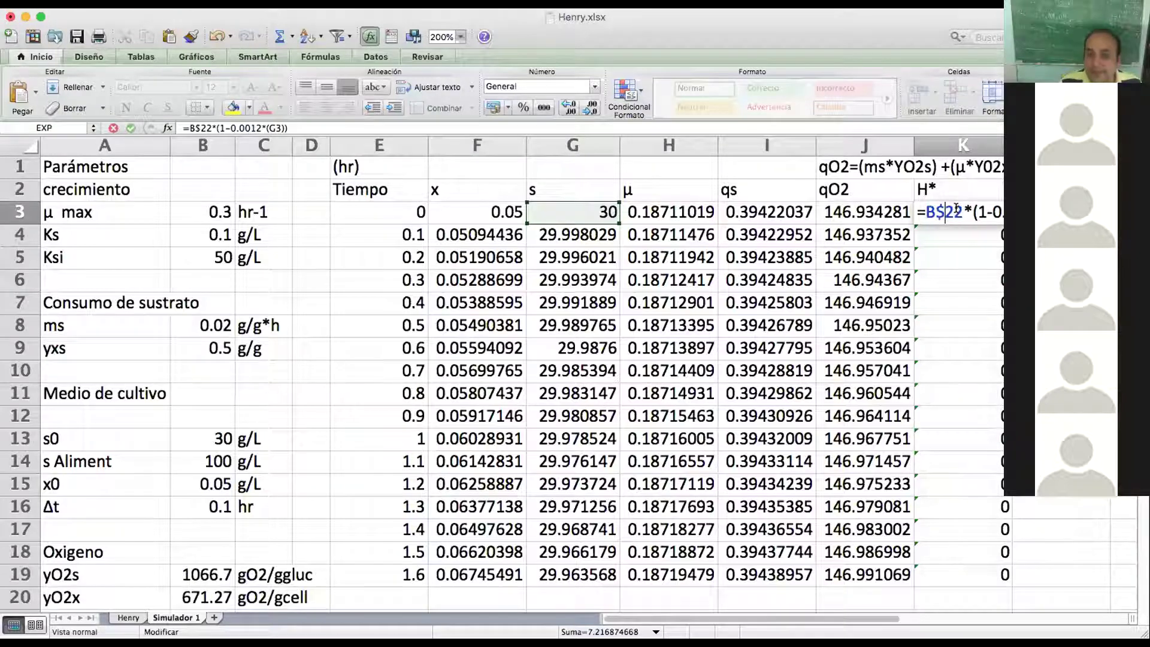
pyautogui.press('Return')
pyautogui.press('Up')
pyautogui.moveTo(1003, 222); pyautogui.dragTo(966, 587)
pyautogui.click(1054, 461)
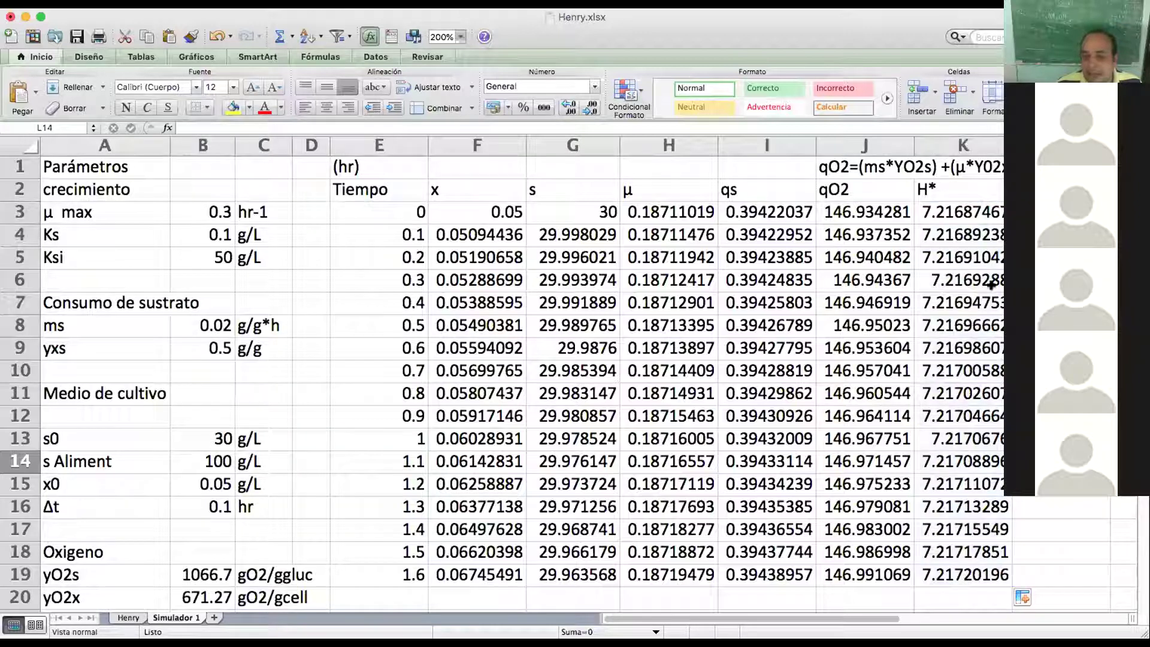
pyautogui.moveTo(935, 211); pyautogui.dragTo(928, 485)
pyautogui.click(958, 574)
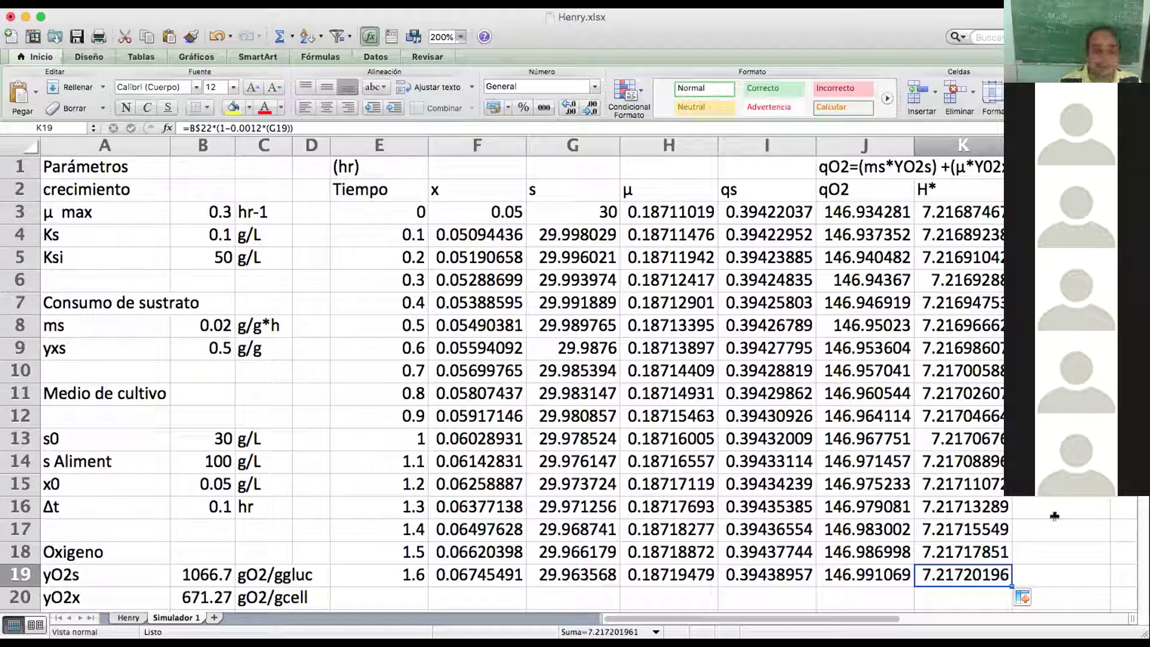
# Extend the simulation columns E through K, from Tiempo to H*, by filling their formulas down to row 454.
pyautogui.moveTo(397, 413); pyautogui.dragTo(937, 560)
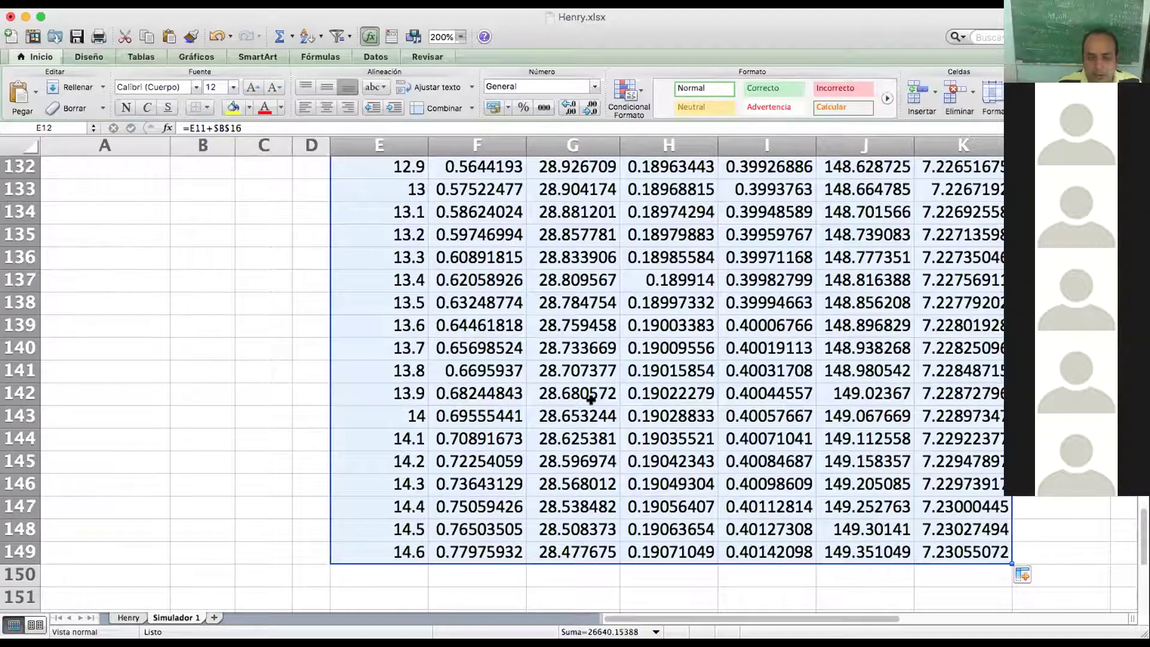
pyautogui.click(592, 399)
pyautogui.moveTo(392, 349); pyautogui.dragTo(997, 541)
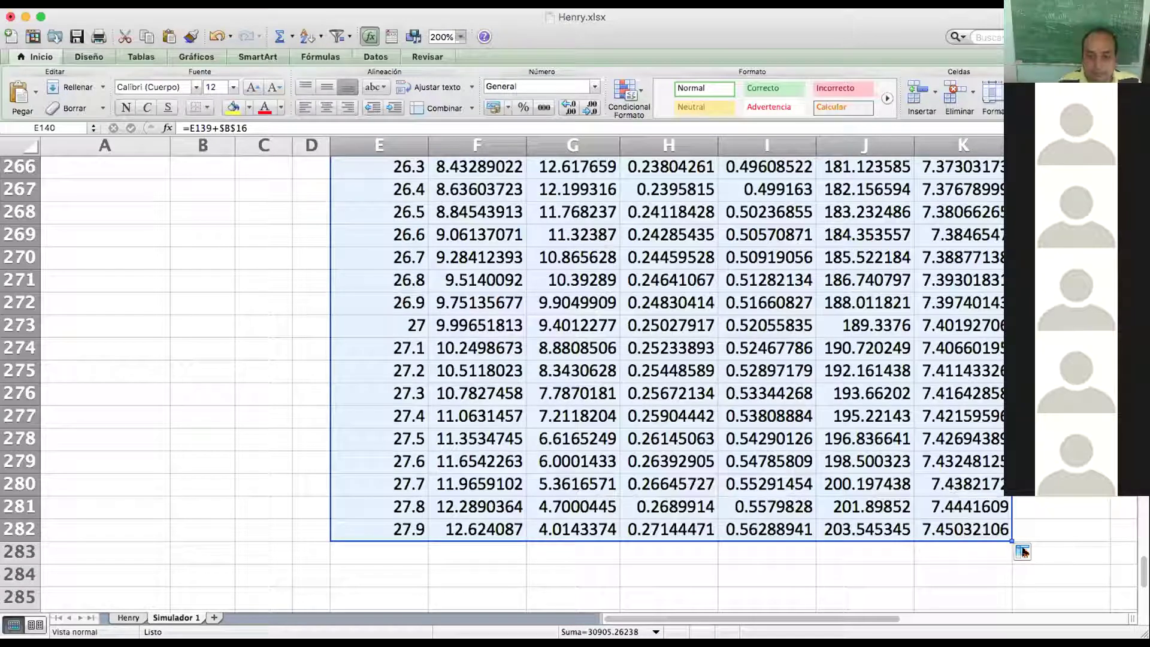
pyautogui.moveTo(1009, 538); pyautogui.dragTo(999, 584)
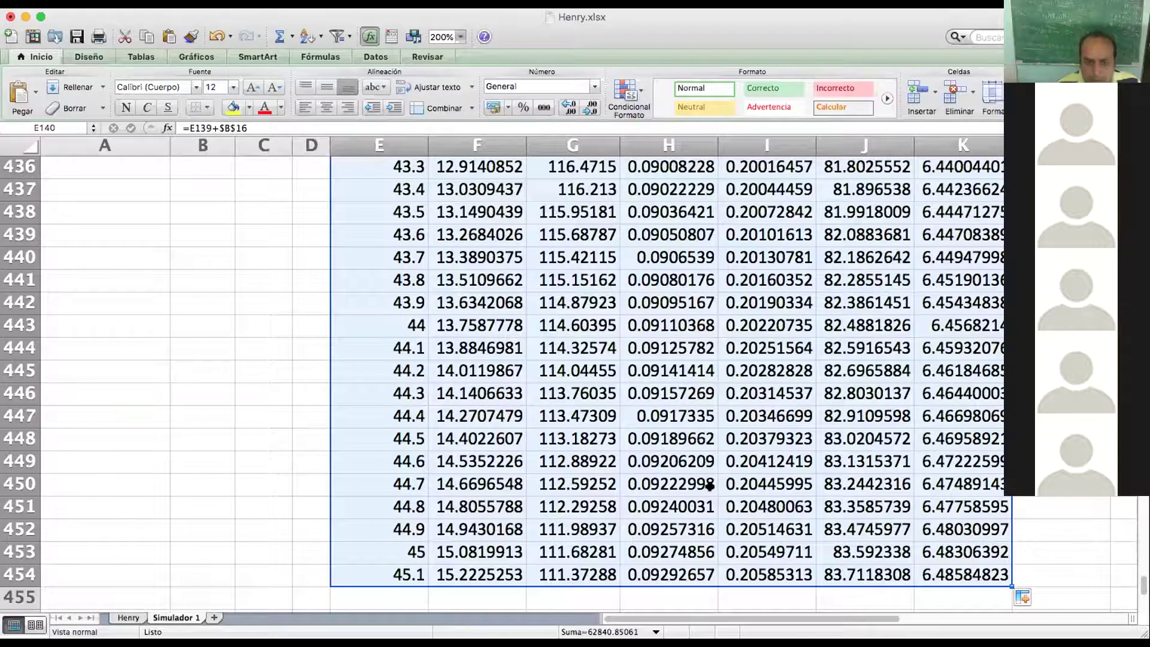
# Examine the substrate s values and their matching times around rows 286 and 287 of the extended table.
pyautogui.scroll(10, 707, 484)
pyautogui.scroll(20, 708, 487)
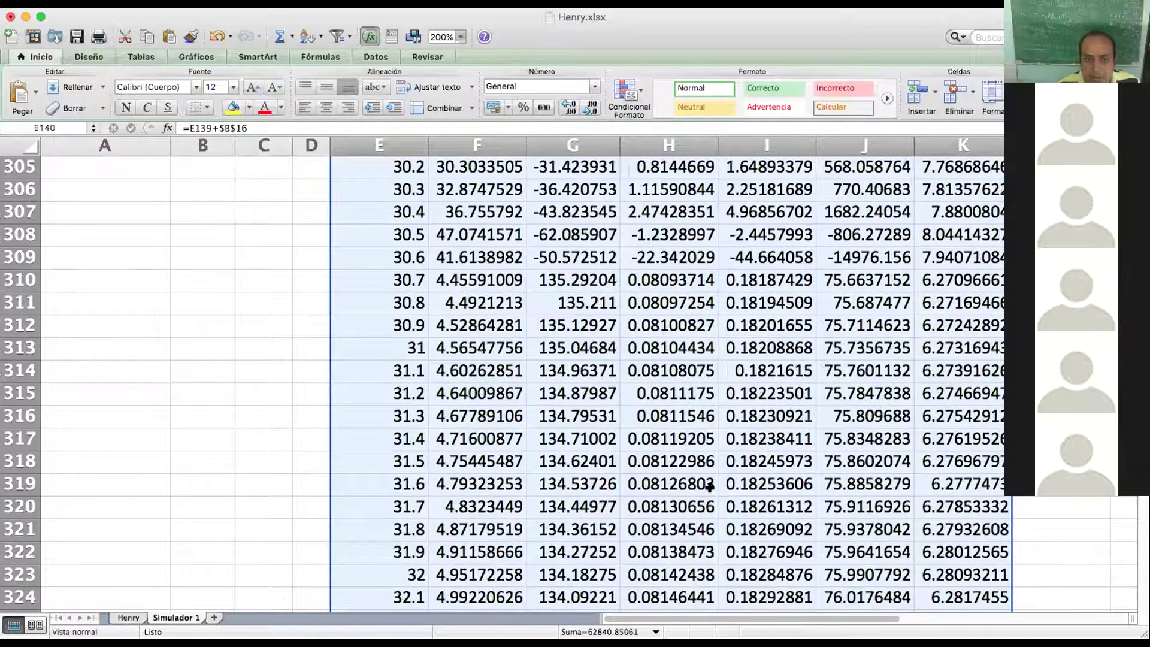
pyautogui.scroll(7, 547, 297)
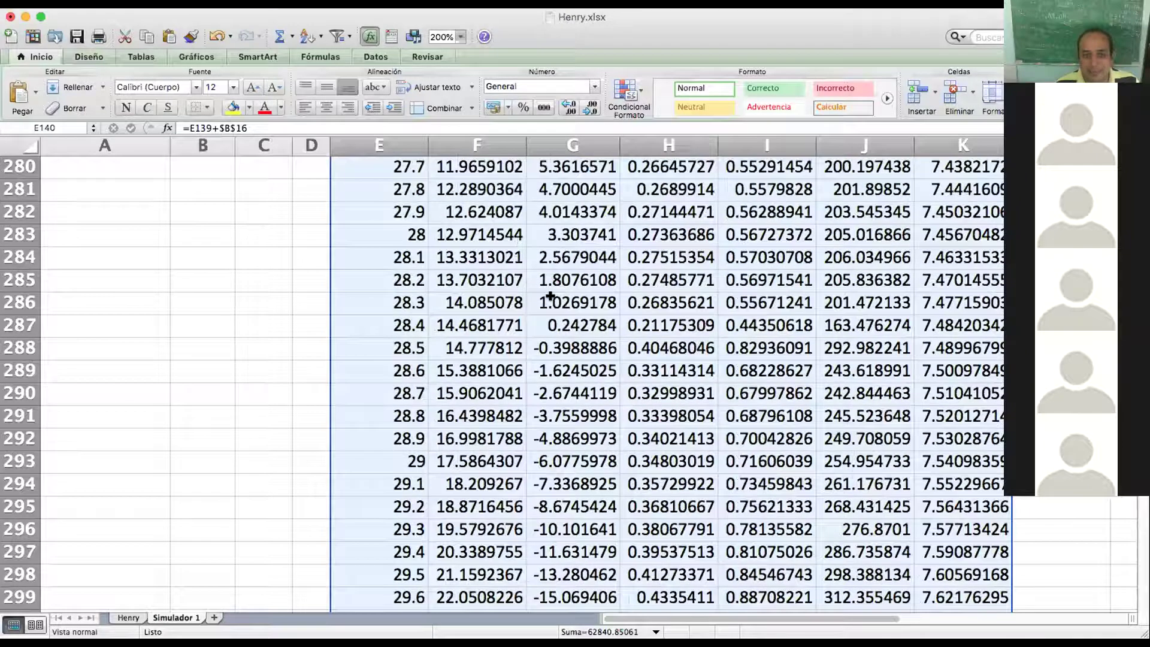
pyautogui.click(550, 296)
pyautogui.click(372, 323)
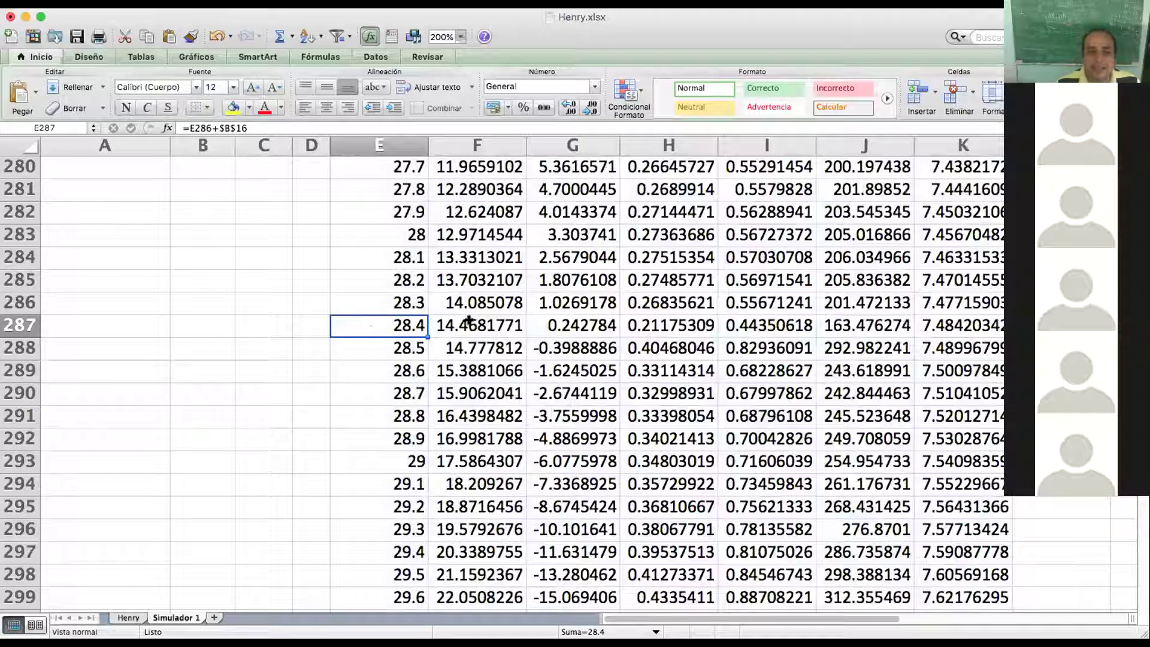
# Examine the s value in G287 and review the simulation rows back up to the parameter list.
pyautogui.click(598, 323)
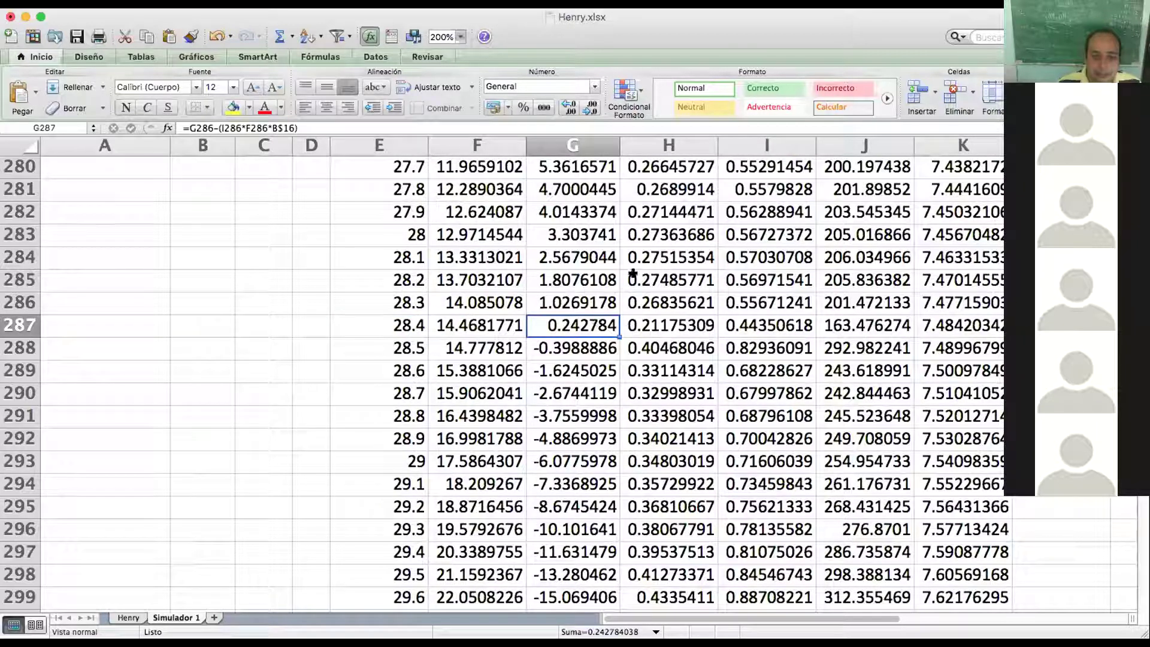
pyautogui.scroll(6, 633, 274)
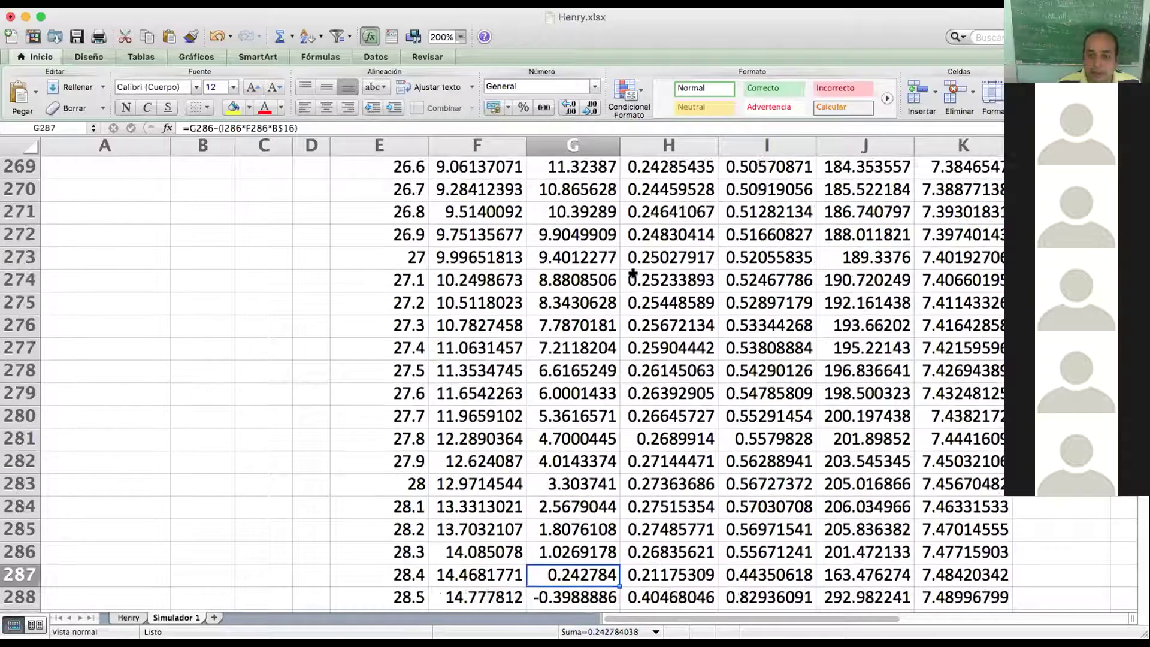
pyautogui.scroll(12, 635, 324)
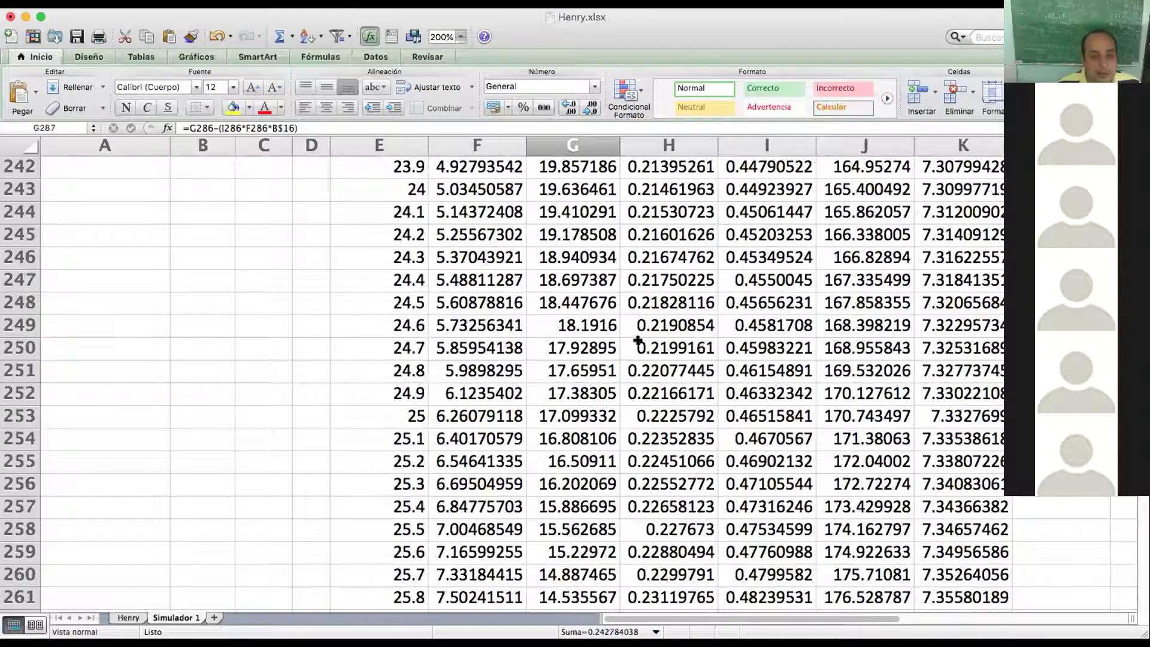
pyautogui.scroll(11, 635, 341)
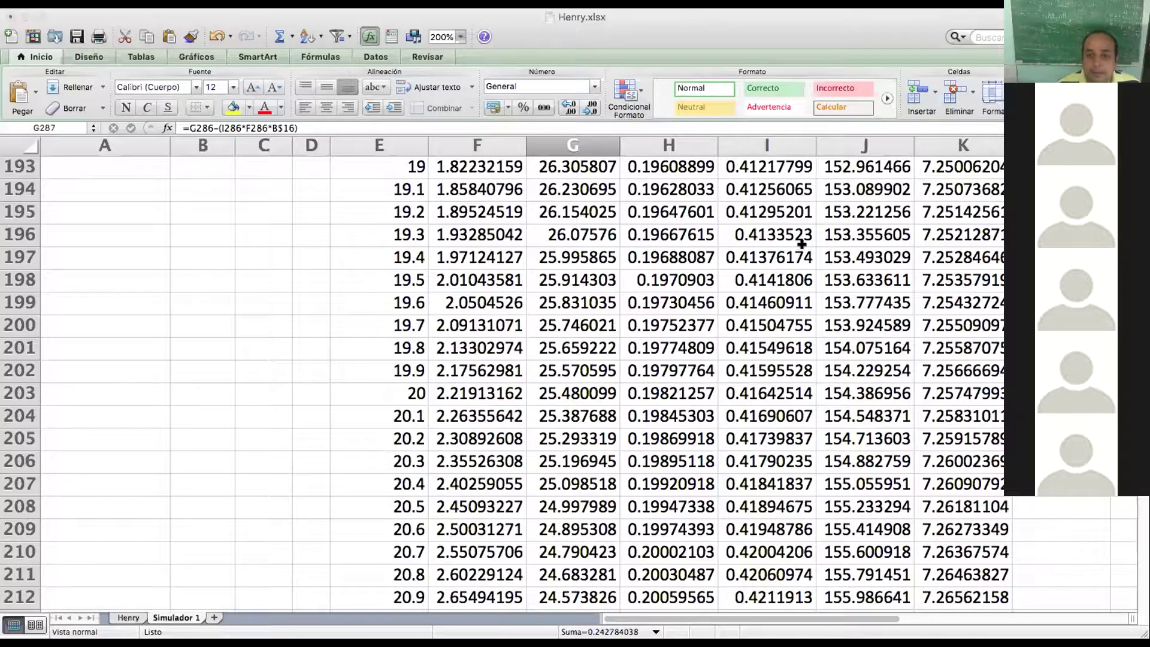
pyautogui.scroll(16, 813, 236)
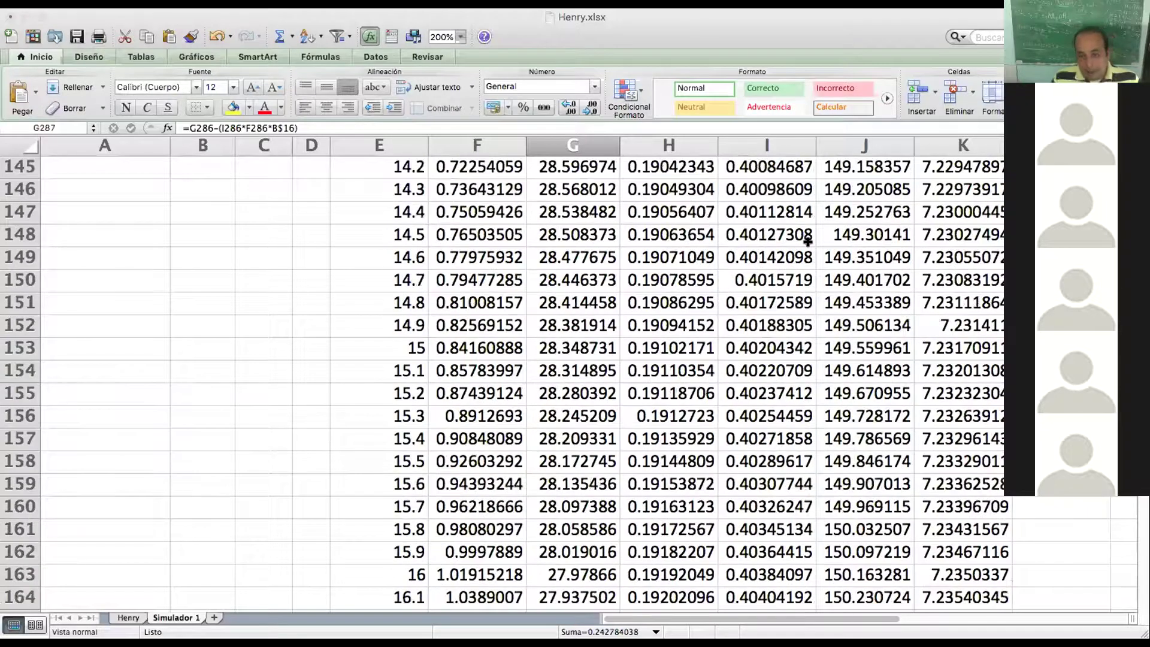
pyautogui.scroll(12, 807, 240)
pyautogui.scroll(20, 806, 269)
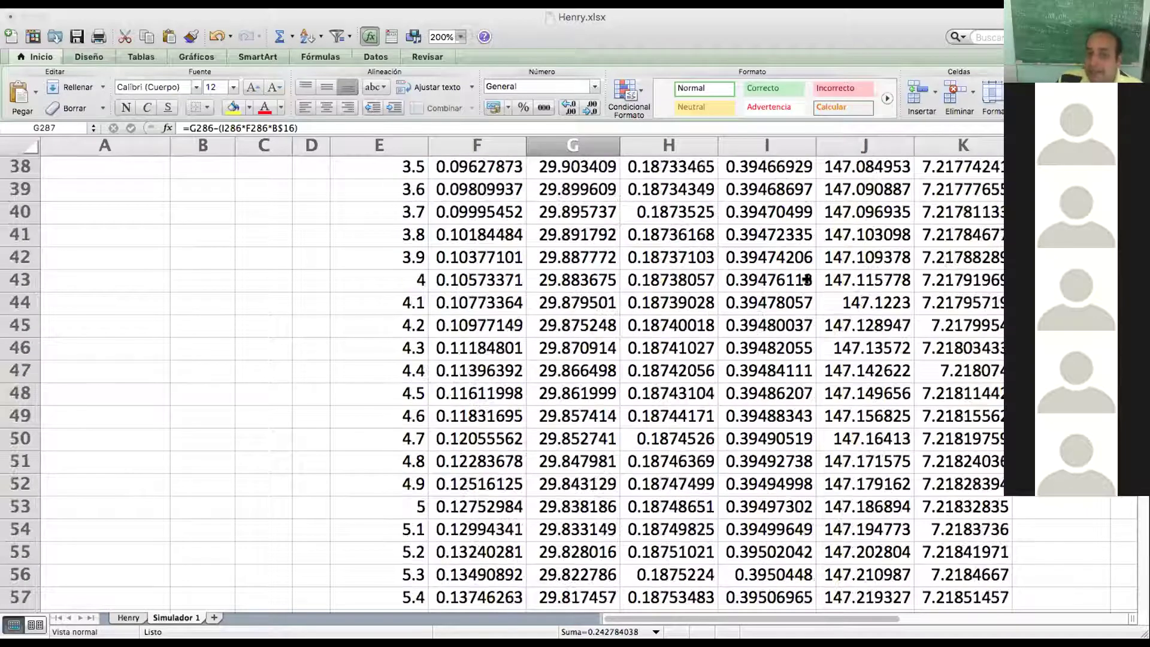
pyautogui.scroll(12, 806, 280)
pyautogui.scroll(-2, 805, 274)
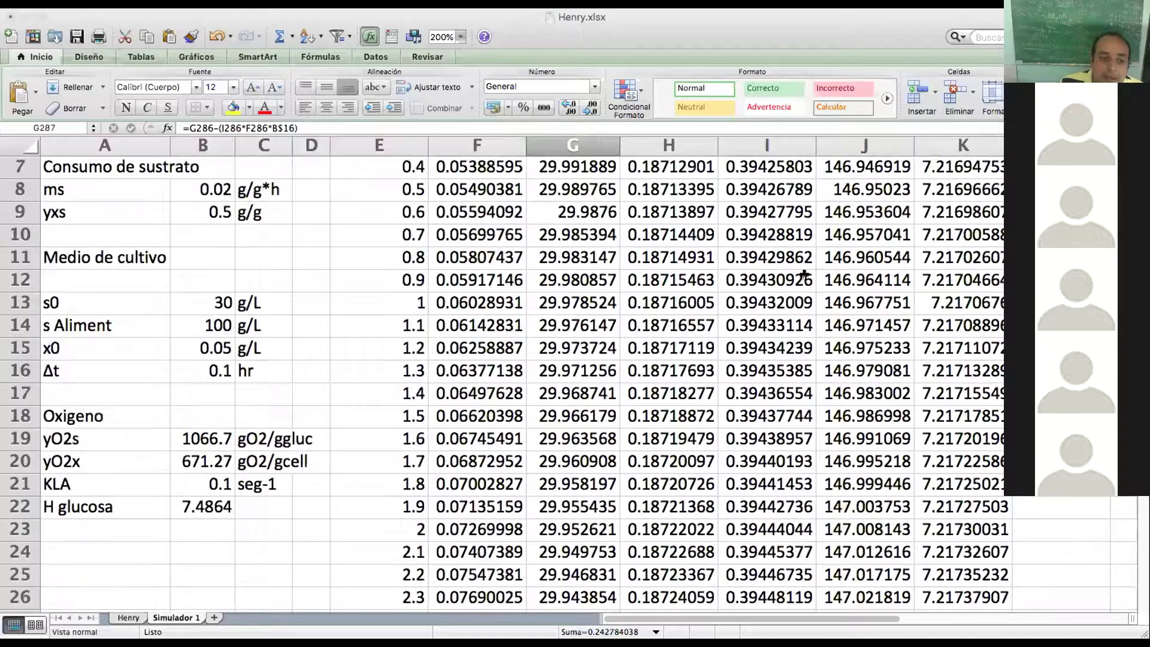
# Add a C critica parameter in row 23 below H glucosa with the value 0.15.
pyautogui.click(90, 522)
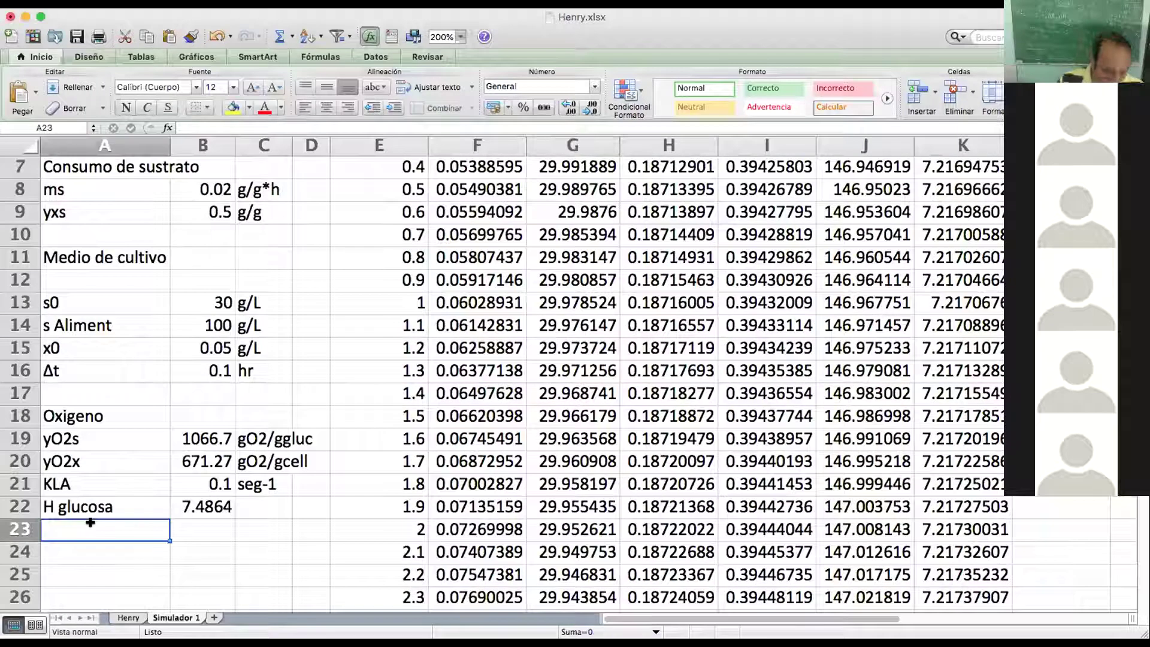
pyautogui.write('C critica')
pyautogui.press('Tab')
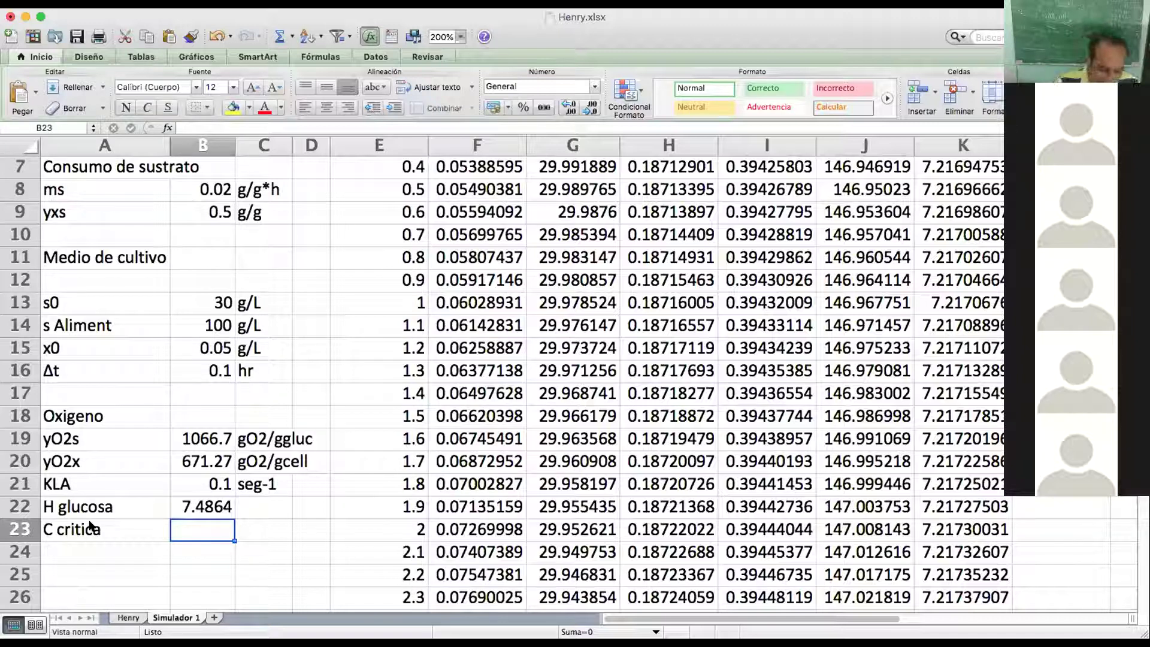
pyautogui.write('0.')
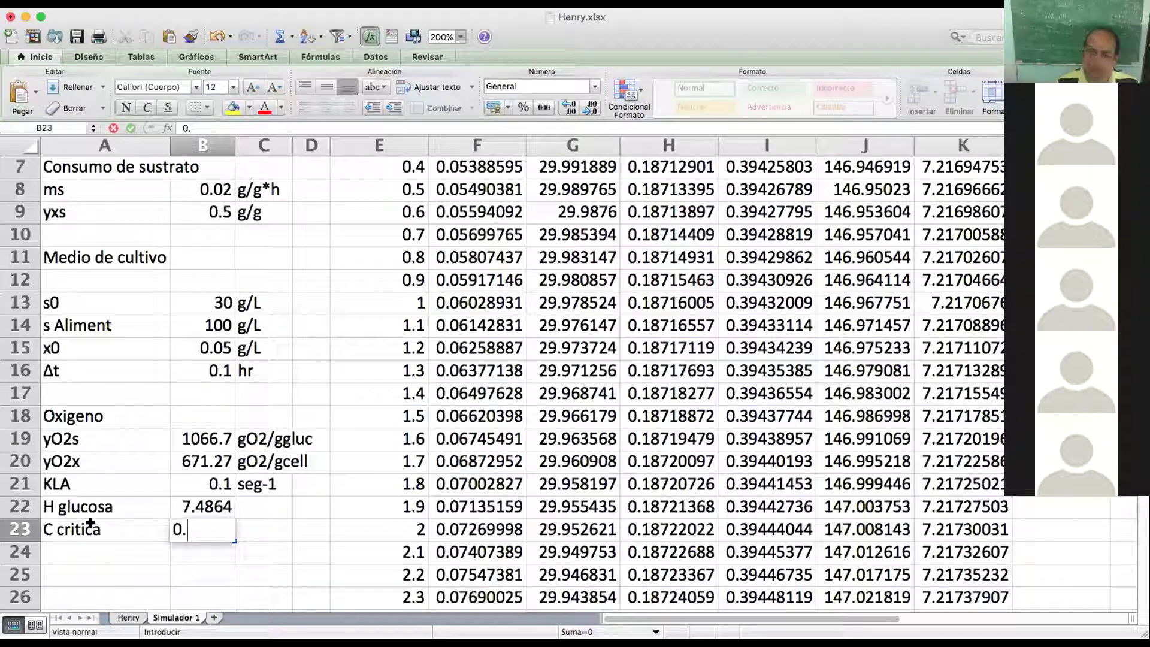
pyautogui.write('15')
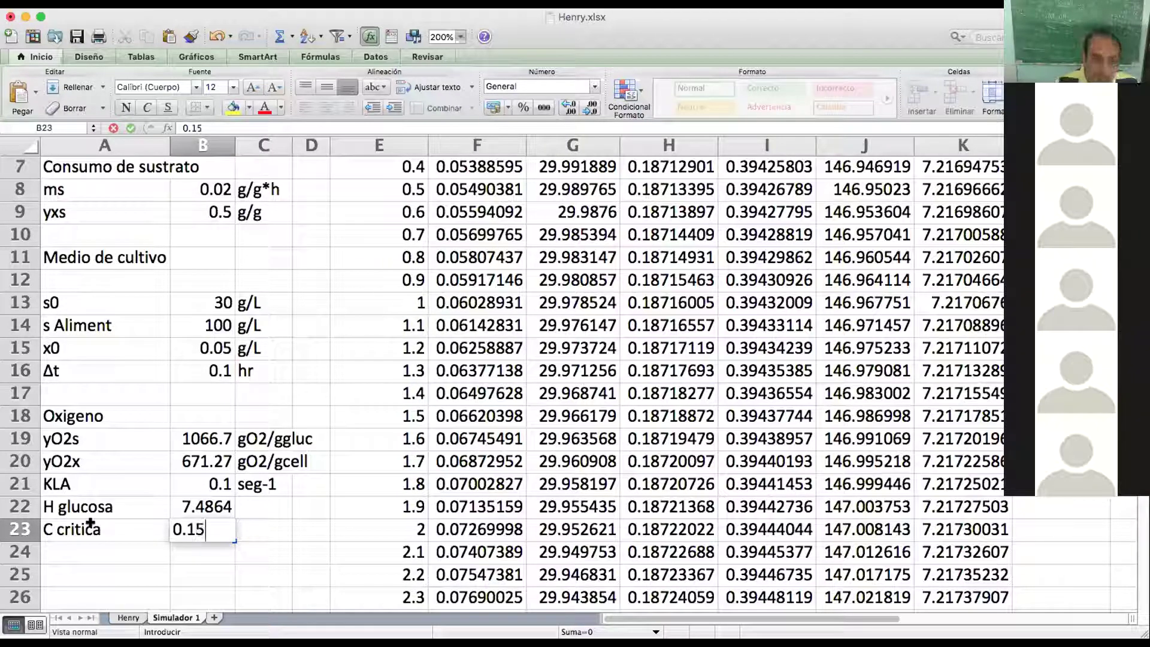
pyautogui.press('Return')
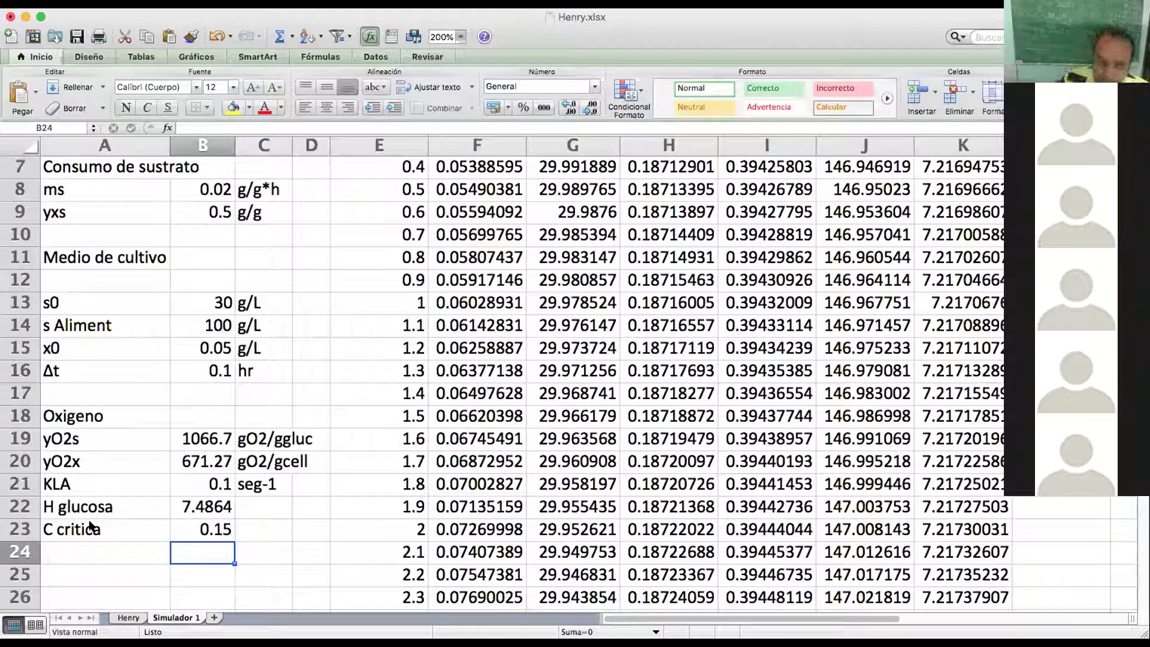
# Set the C critica value in B23 to 0.6.
pyautogui.click(210, 526)
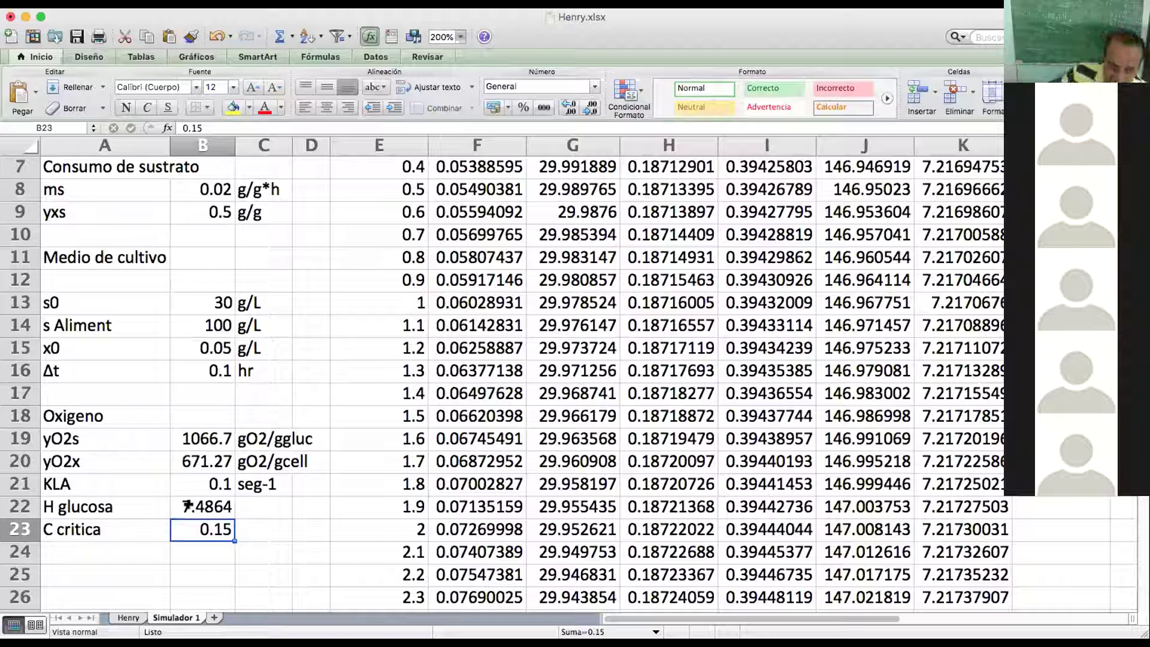
pyautogui.doubleClick(232, 523)
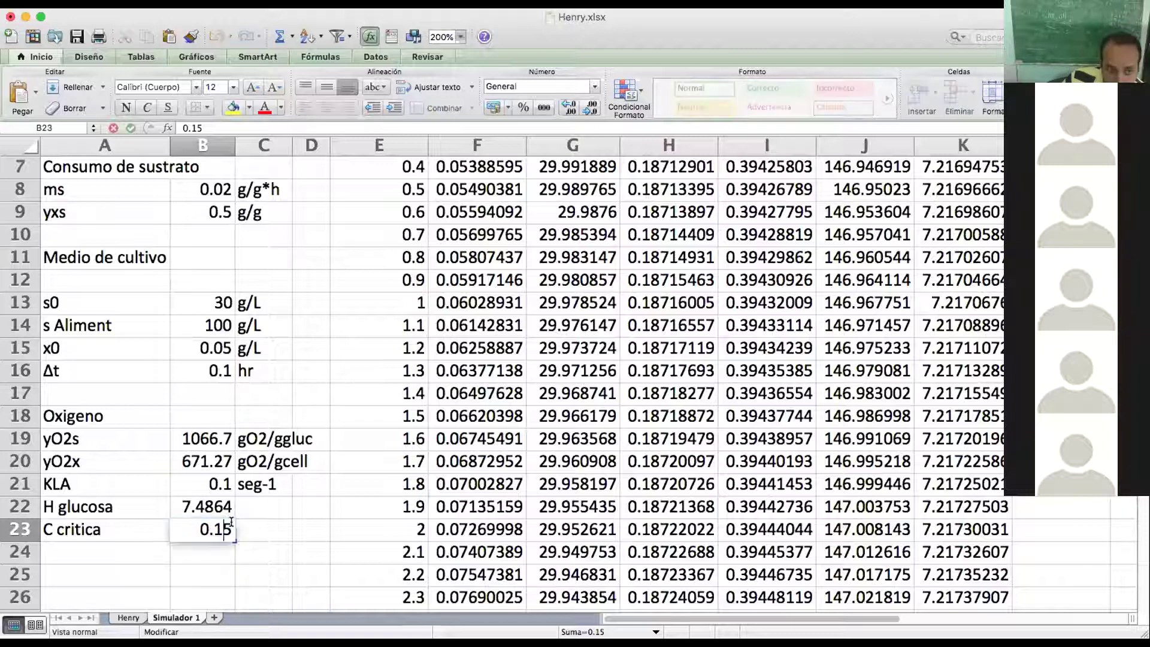
pyautogui.press('BackSpace')
pyautogui.press('BackSpace')
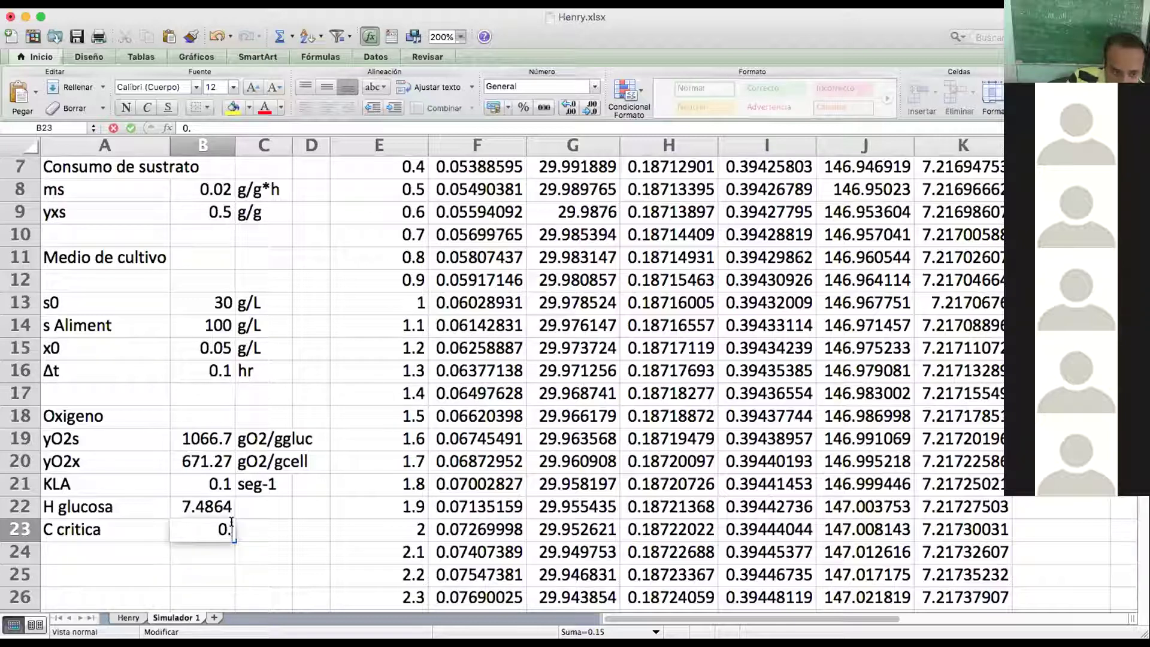
pyautogui.write('6')
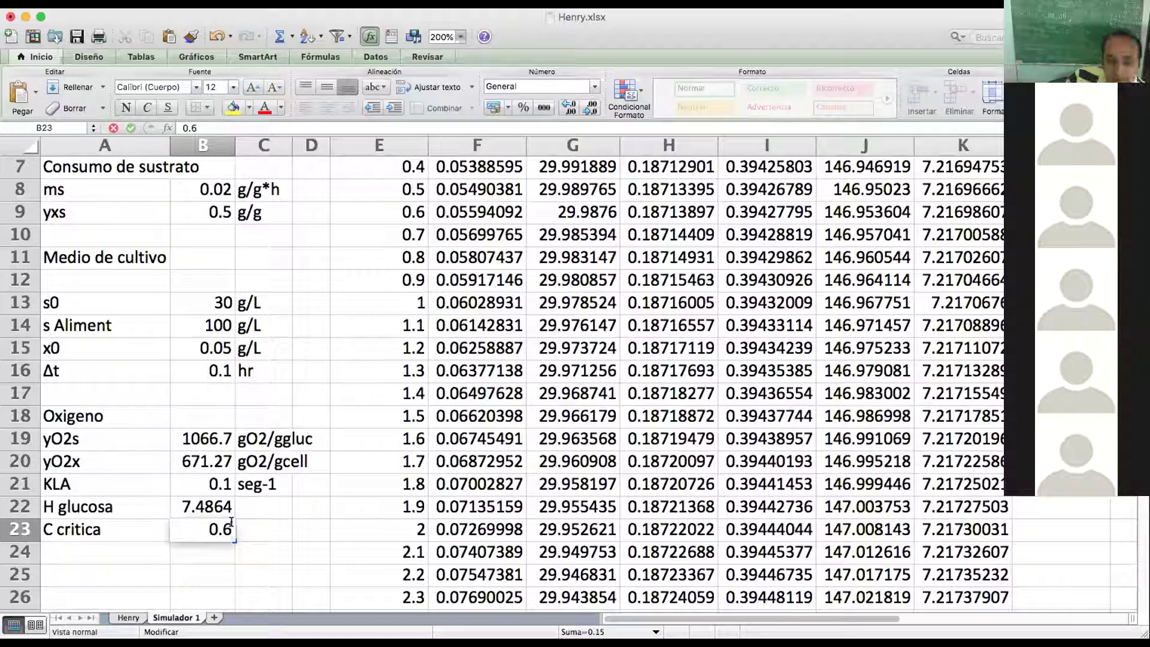
pyautogui.press('Return')
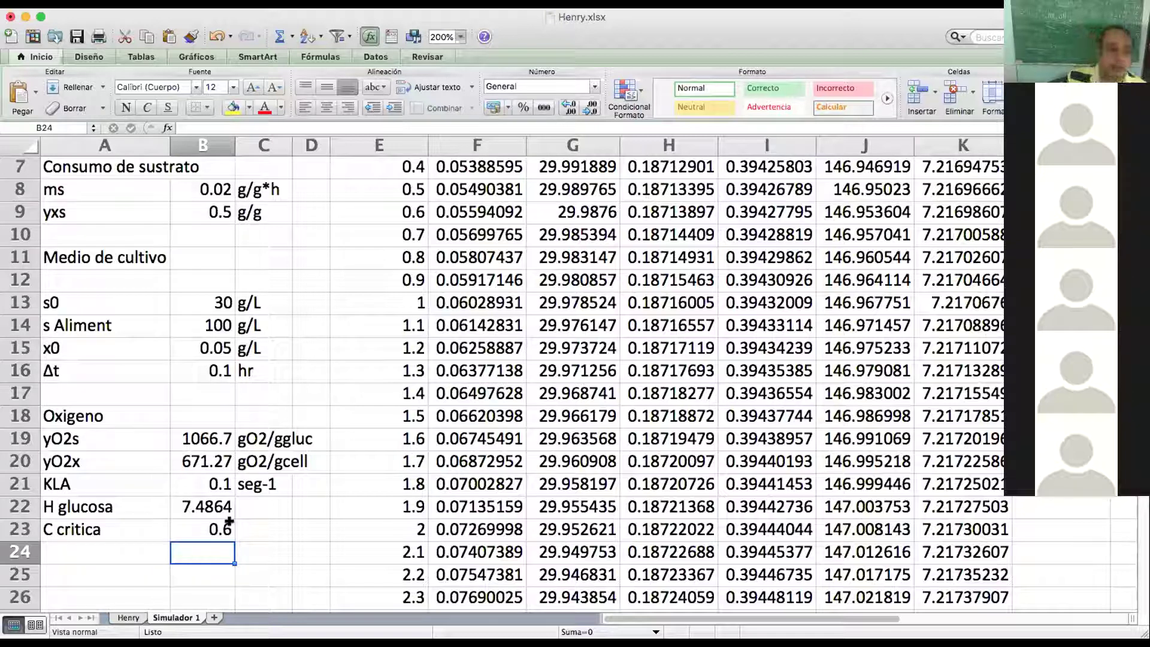
# Add a P atmosferica parameter in row 24 with the value 0.769 and the unit Atm.
pyautogui.click(109, 556)
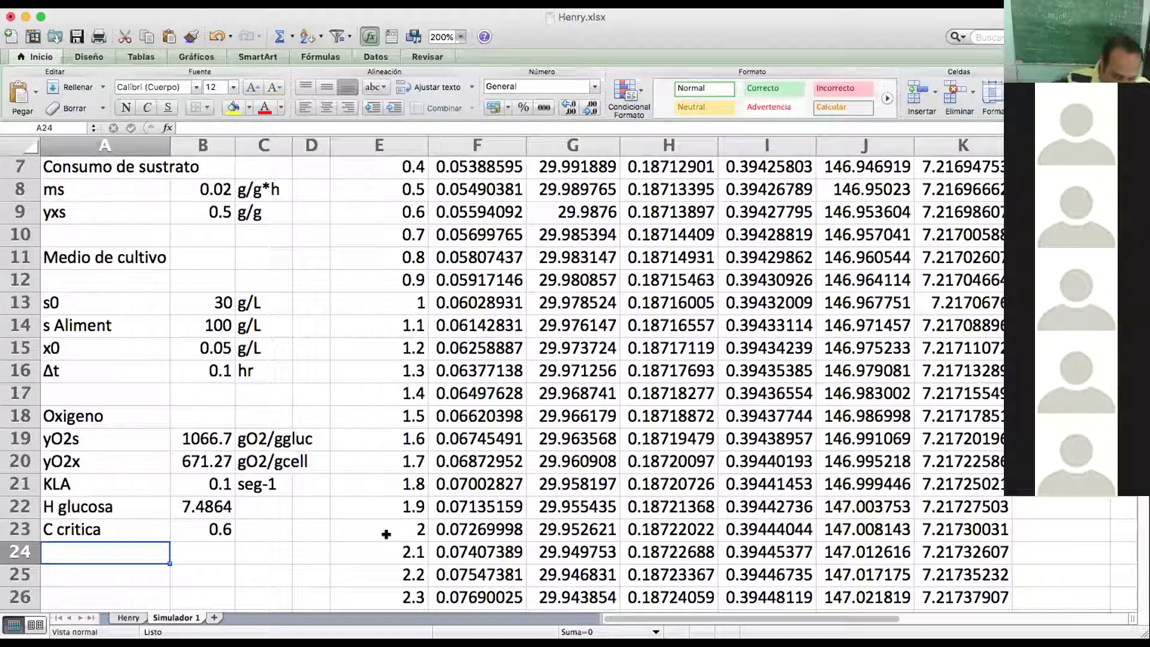
pyautogui.write('P at')
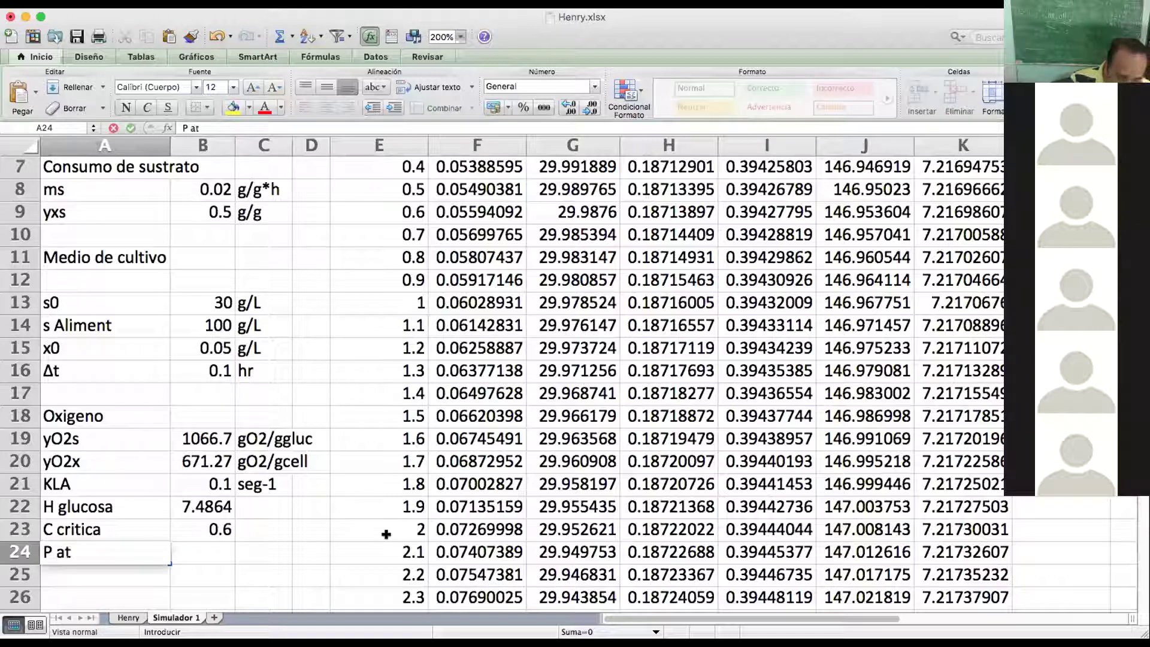
pyautogui.write('mosferica')
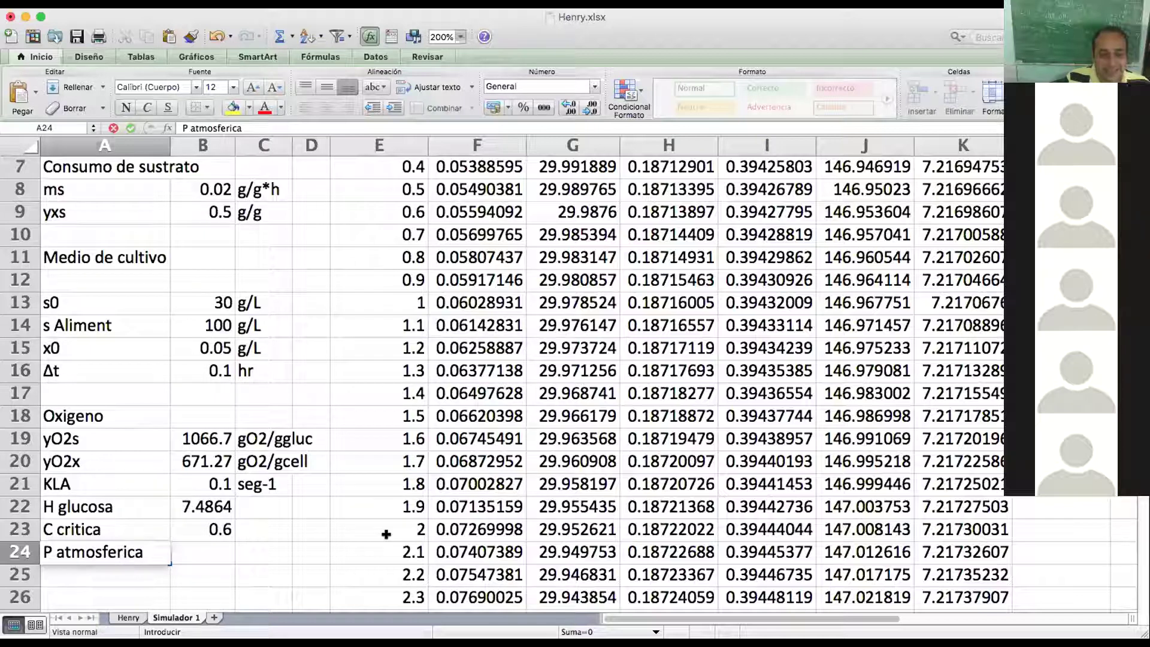
pyautogui.press('Return')
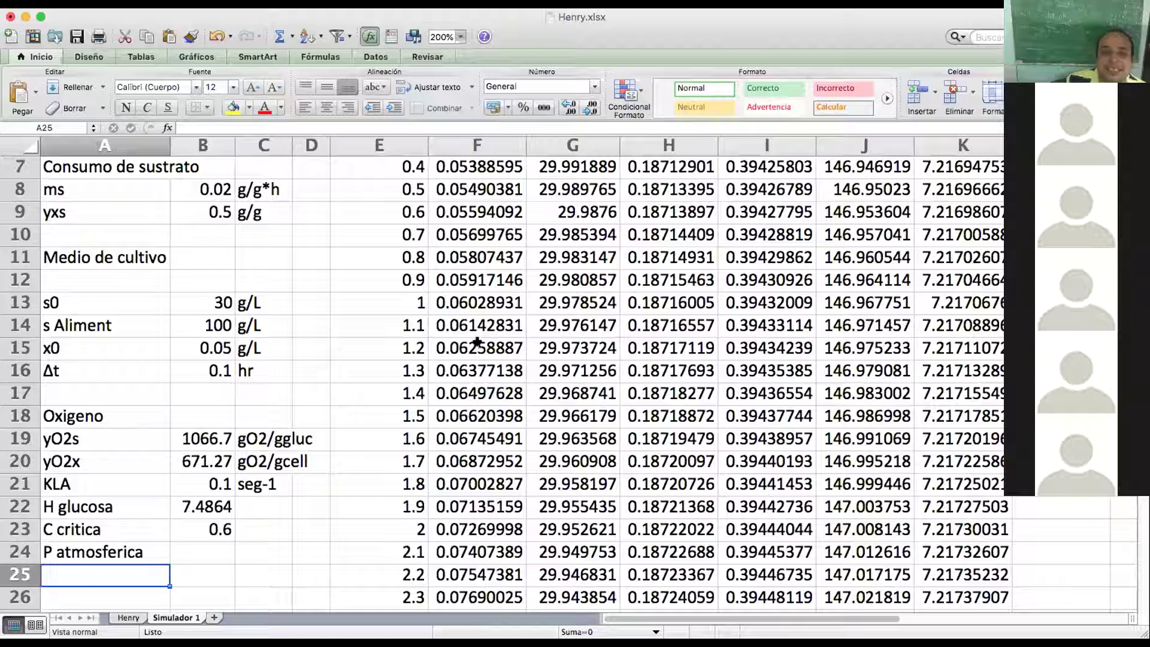
pyautogui.click(213, 549)
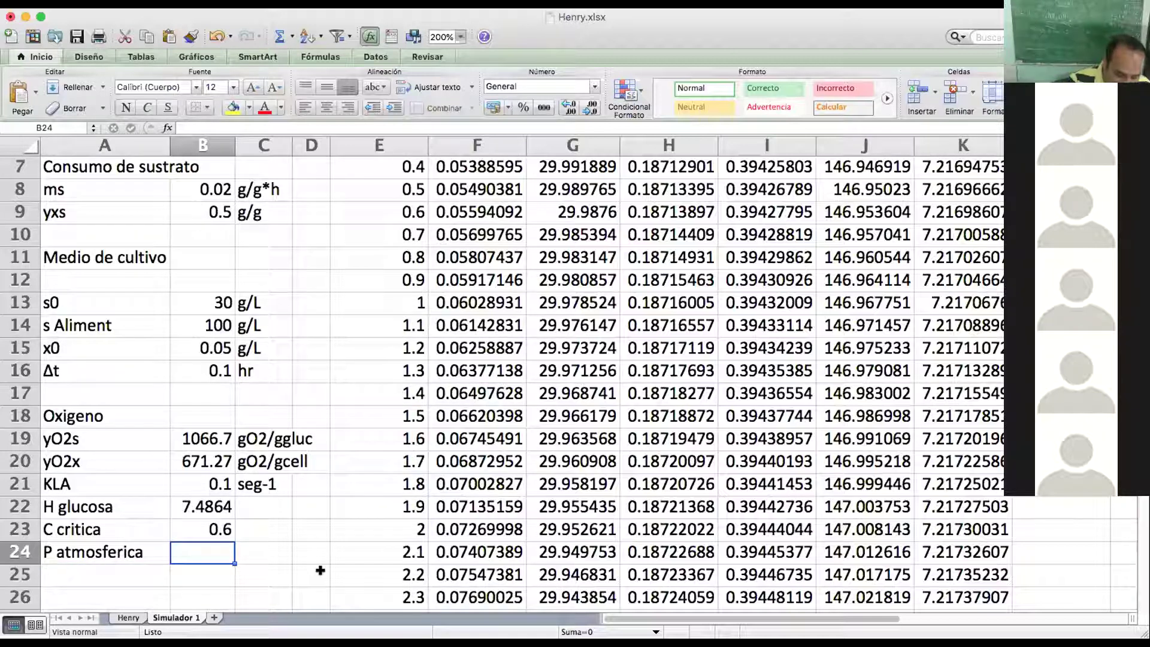
pyautogui.write('0.')
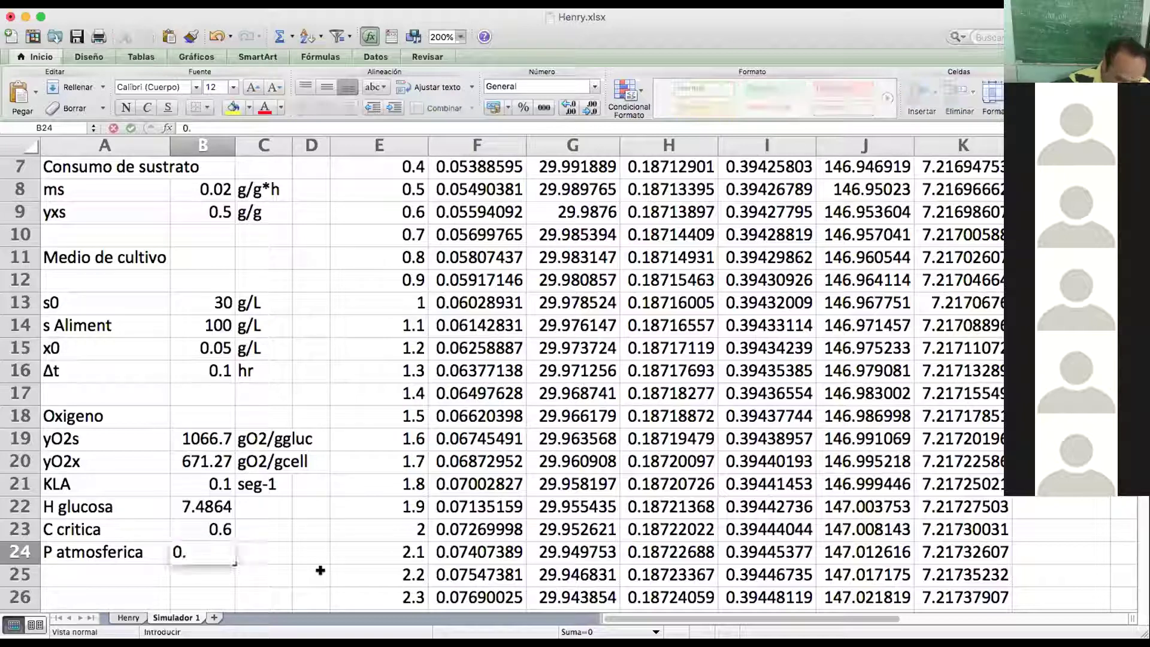
pyautogui.write('769')
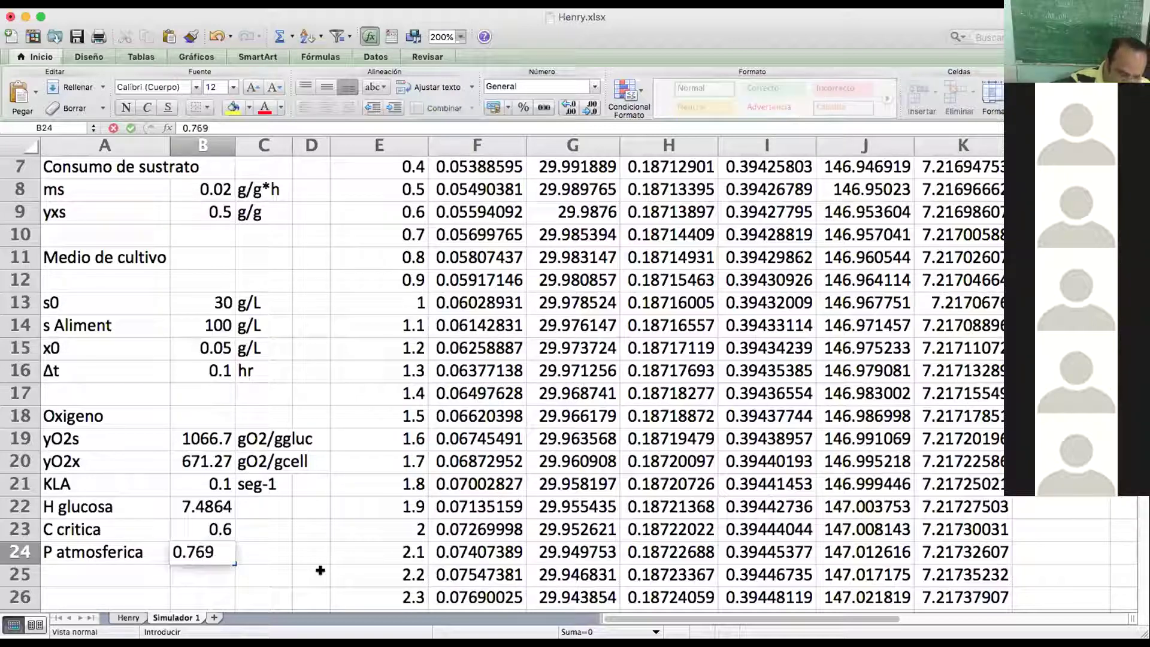
pyautogui.press('Tab')
pyautogui.write('Atm')
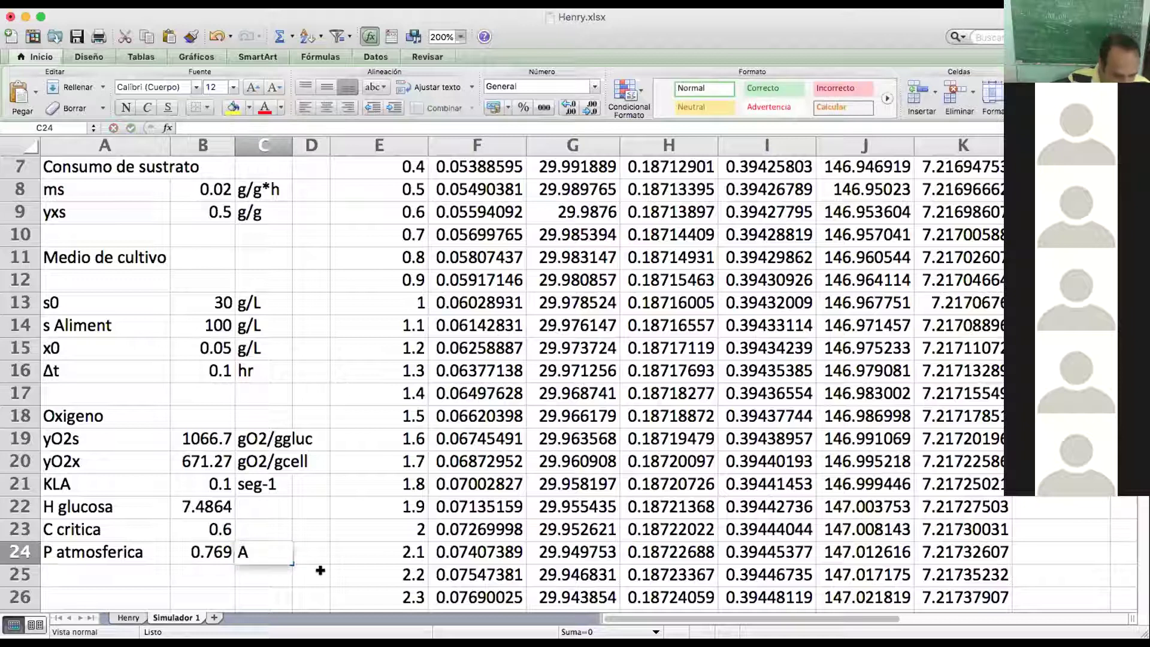
pyautogui.press('Return')
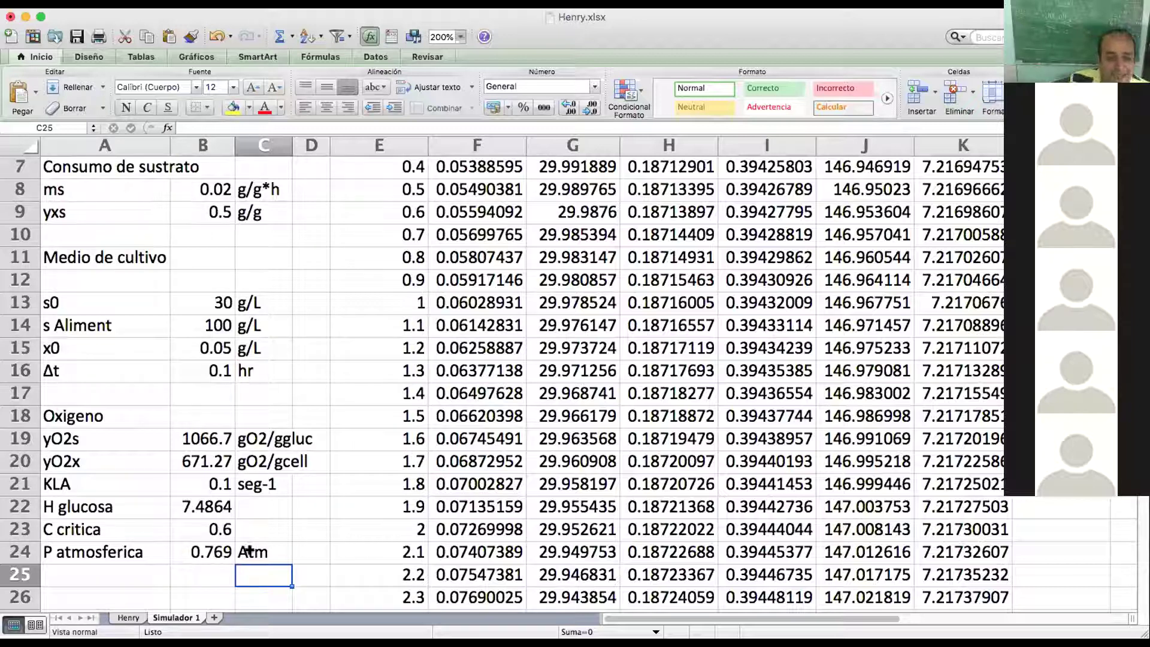
# Add a C* column header in L2 beside the H* column.
pyautogui.click(203, 569)
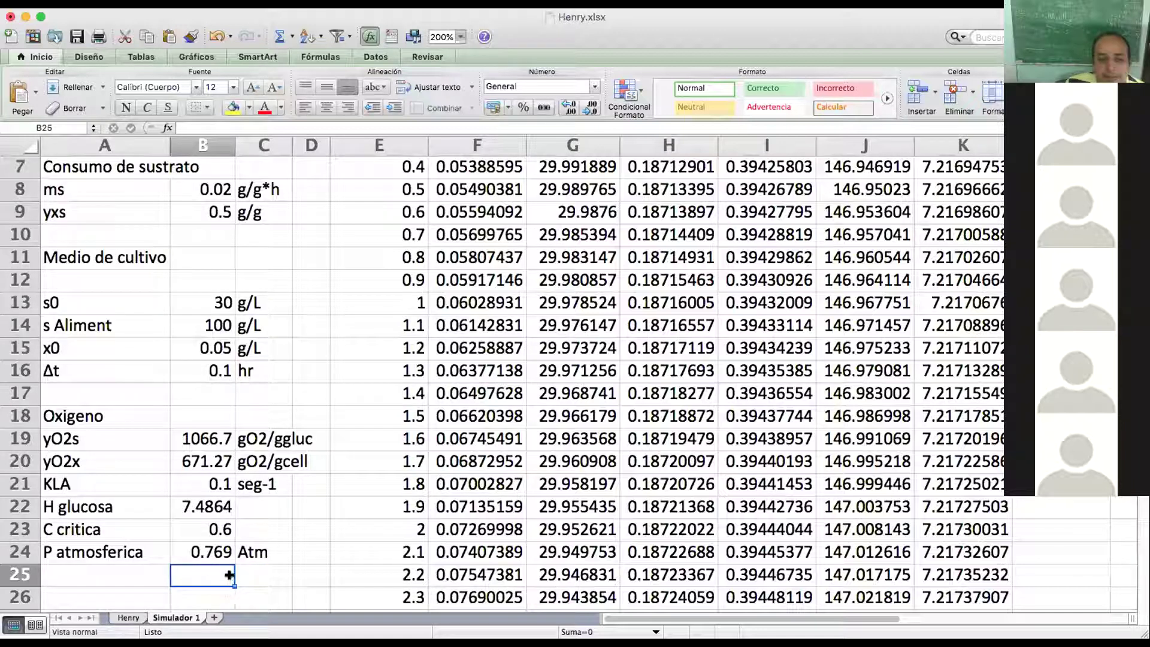
pyautogui.moveTo(652, 618); pyautogui.dragTo(674, 619)
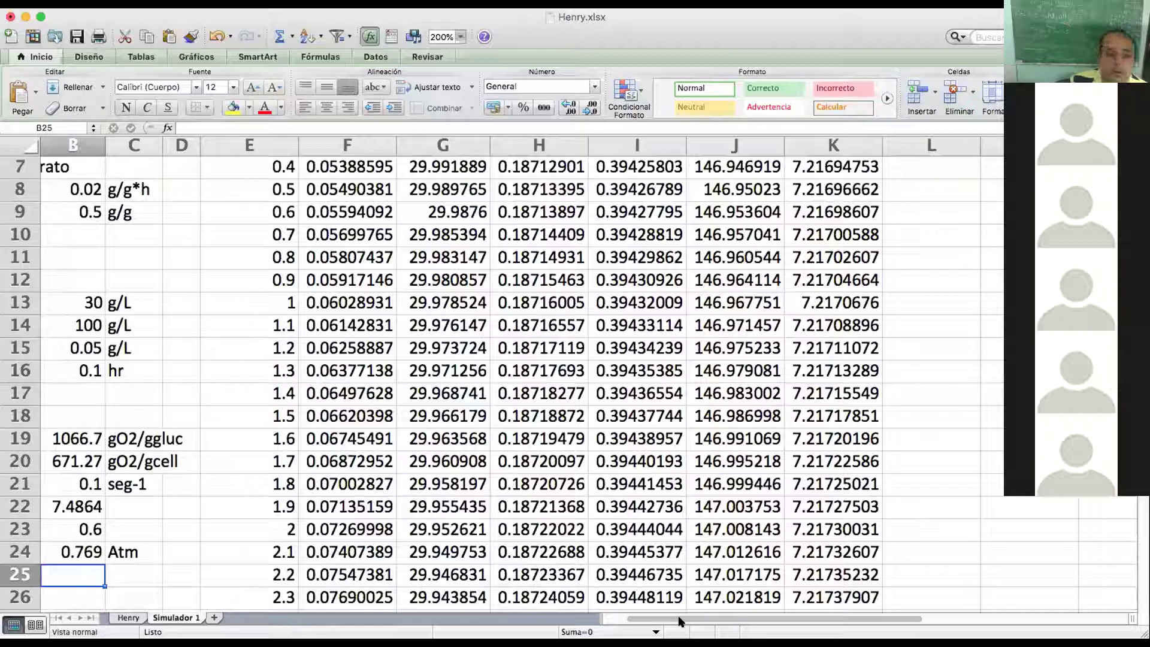
pyautogui.scroll(3, 743, 482)
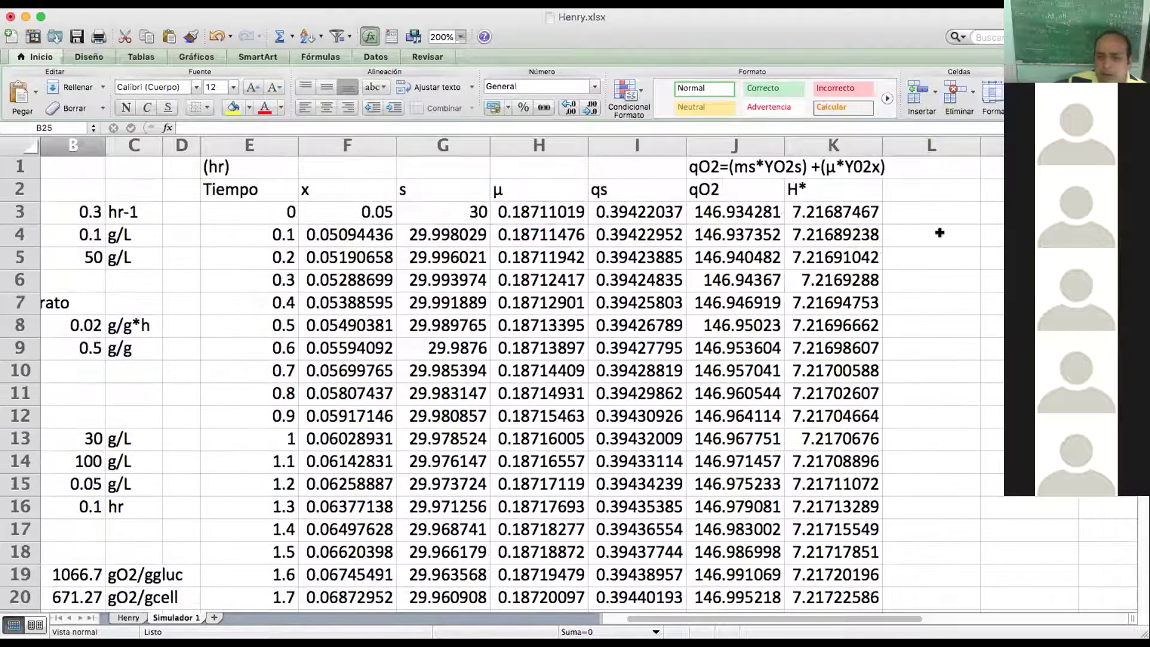
pyautogui.click(916, 189)
pyautogui.write('C*')
pyautogui.press('Return')
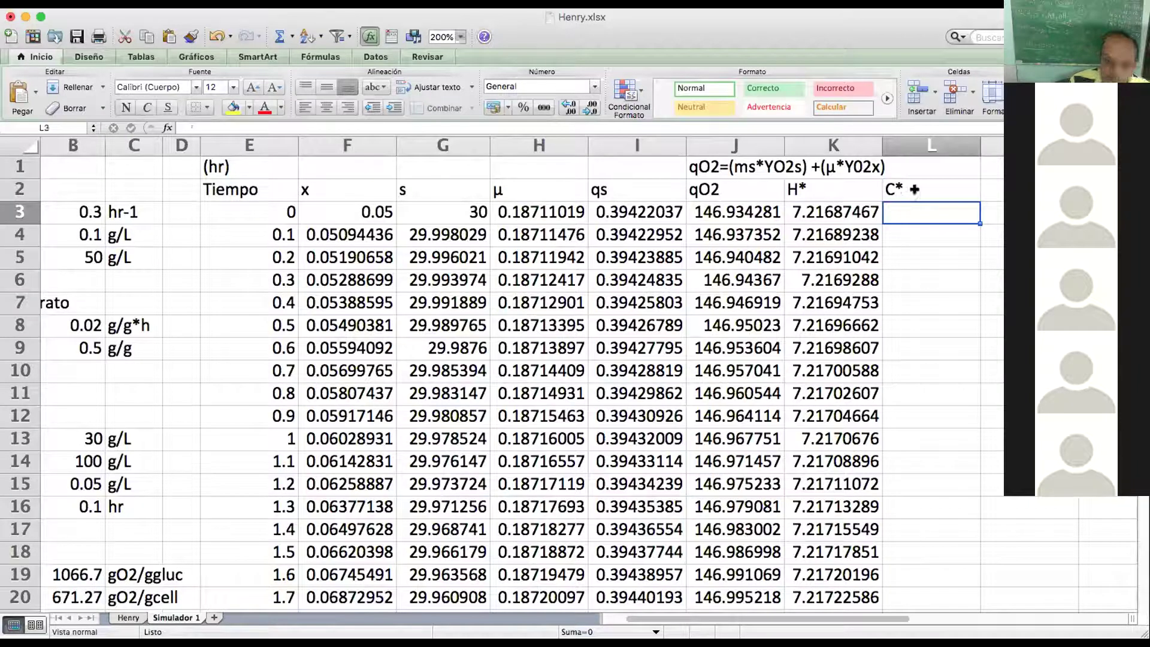
# Calculate the first C* value in L3 with the formula =K3*B24, multiplying H* by the atmospheric pressure.
pyautogui.write('=')
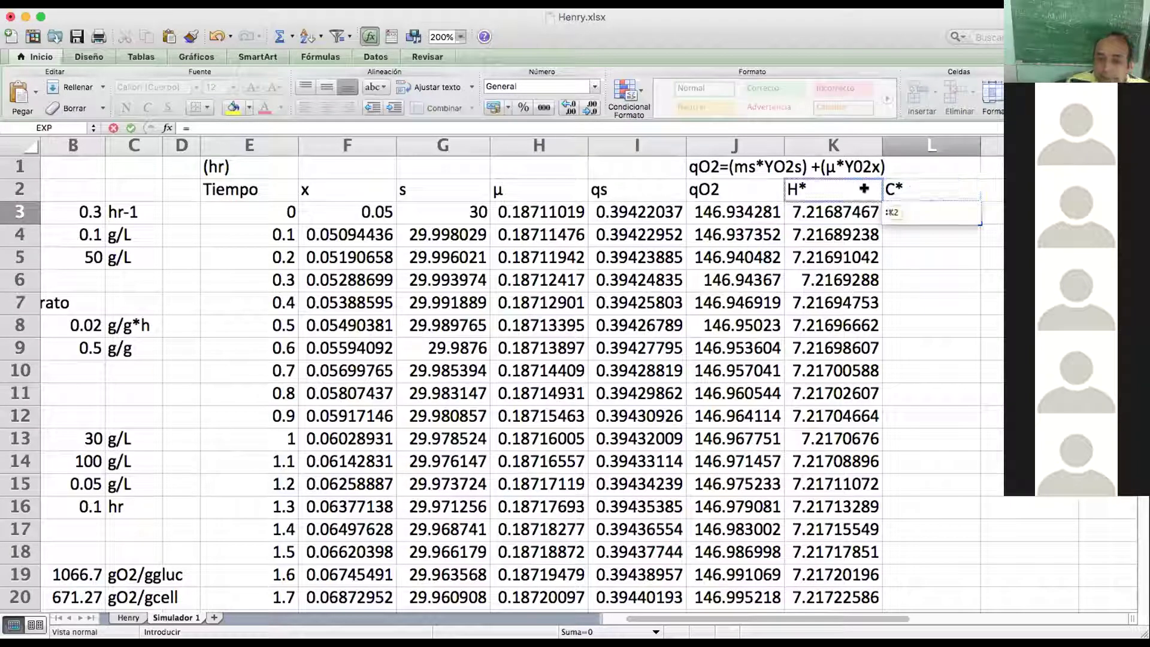
pyautogui.click(850, 208)
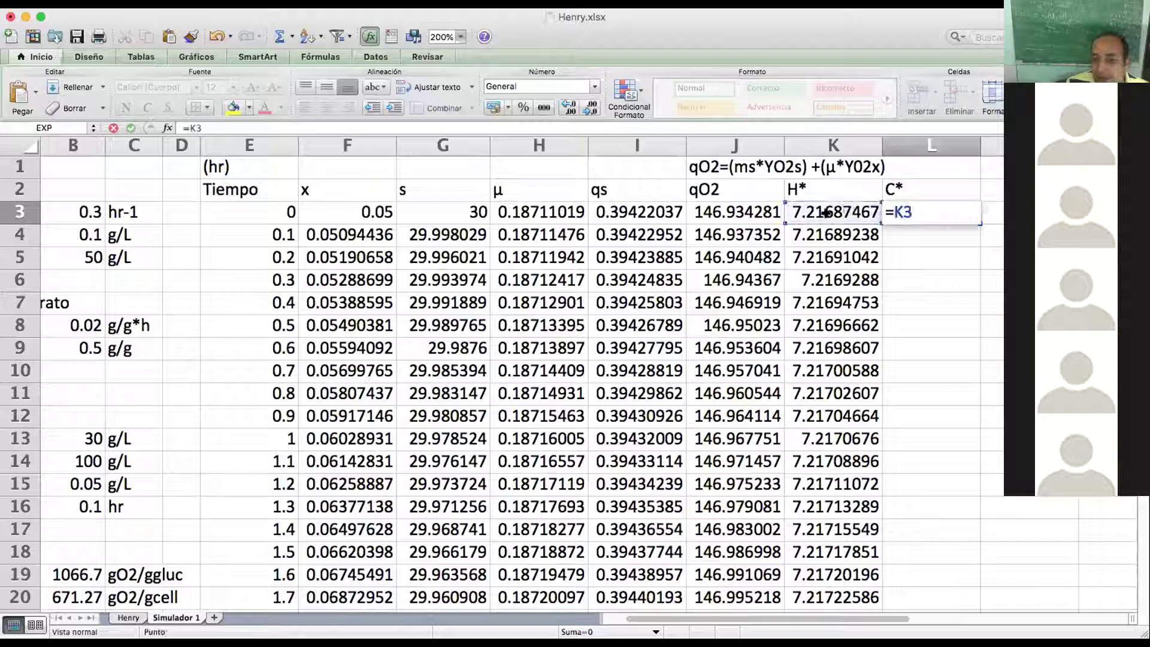
pyautogui.write('*')
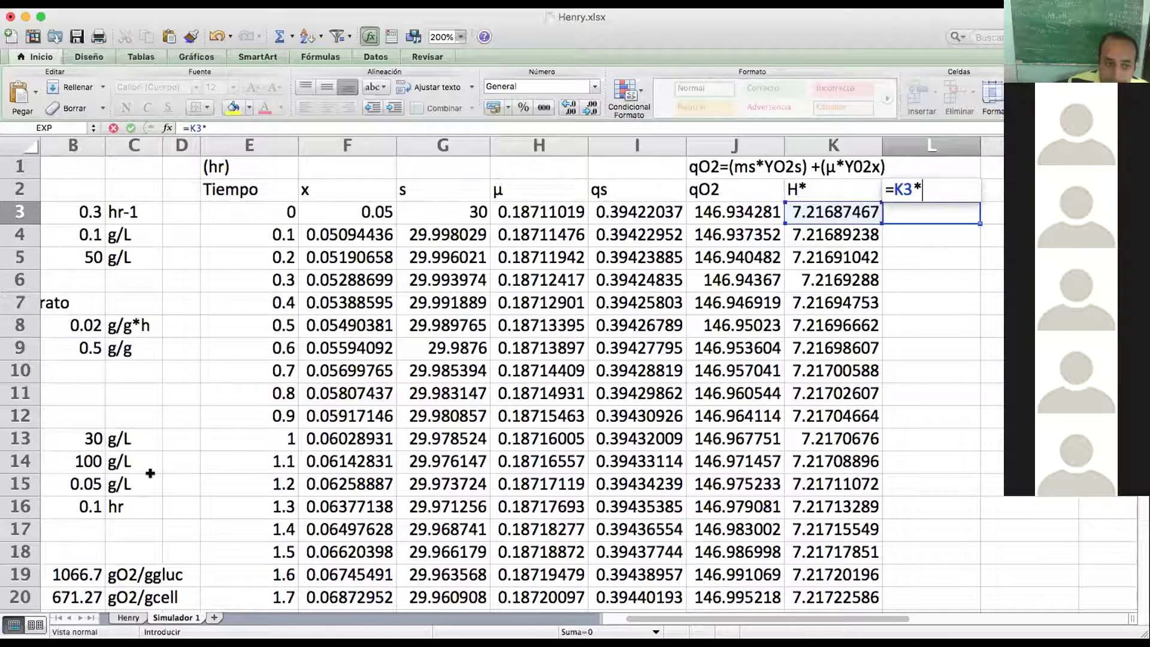
pyautogui.scroll(-4, 151, 474)
pyautogui.click(68, 438)
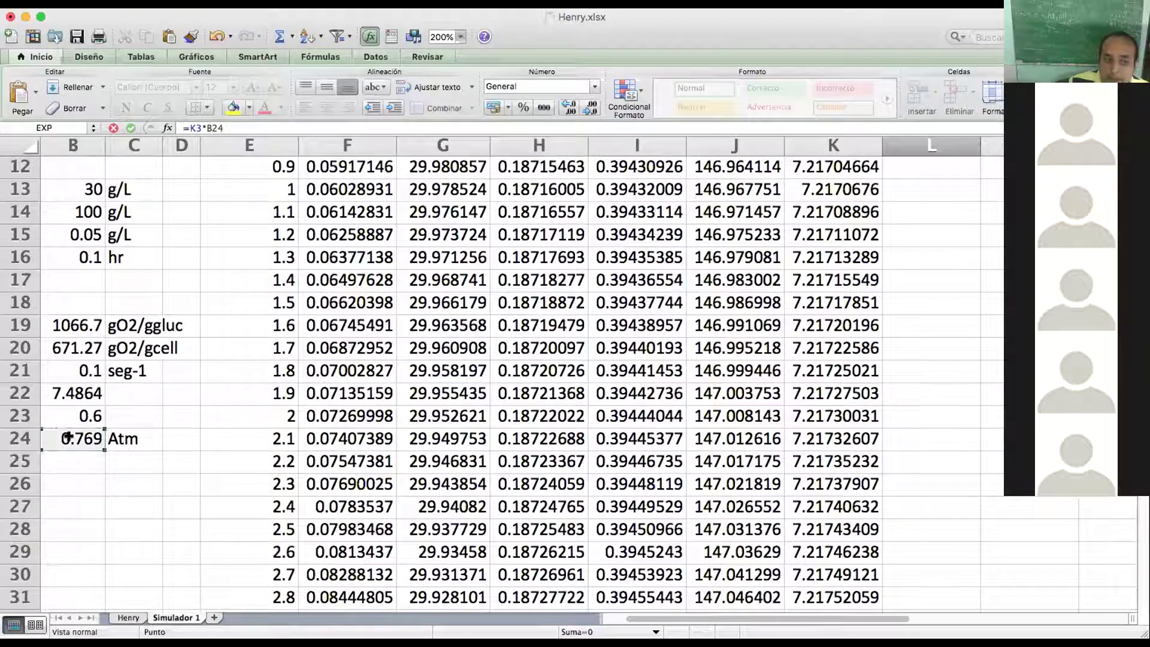
pyautogui.scroll(4, 163, 448)
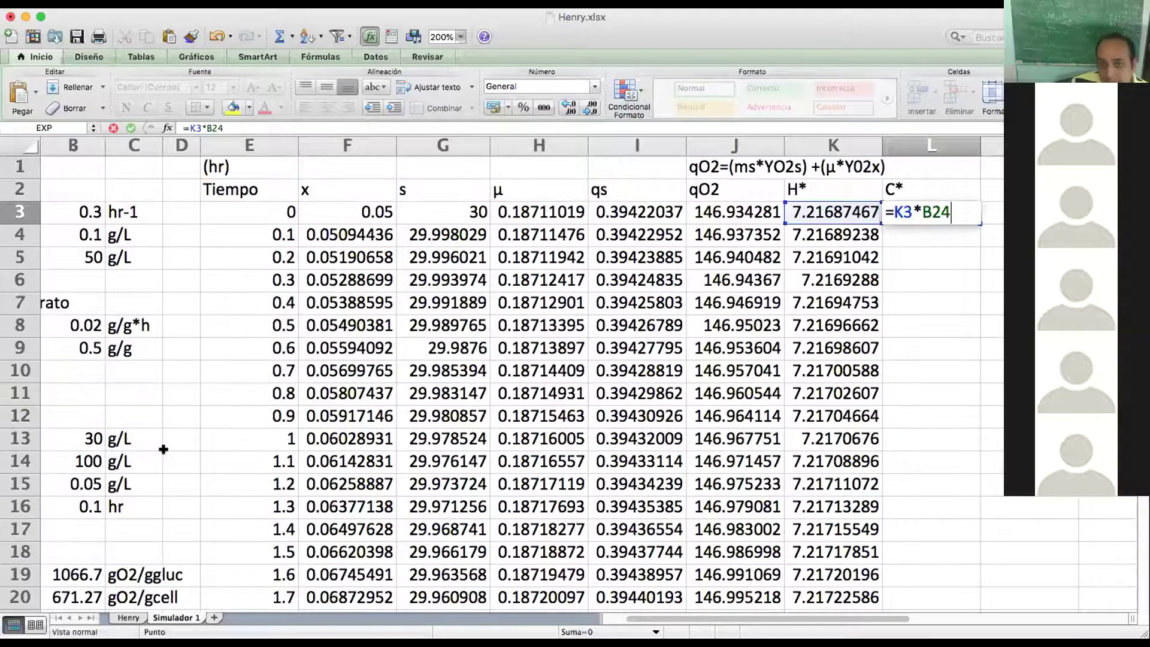
pyautogui.press('Return')
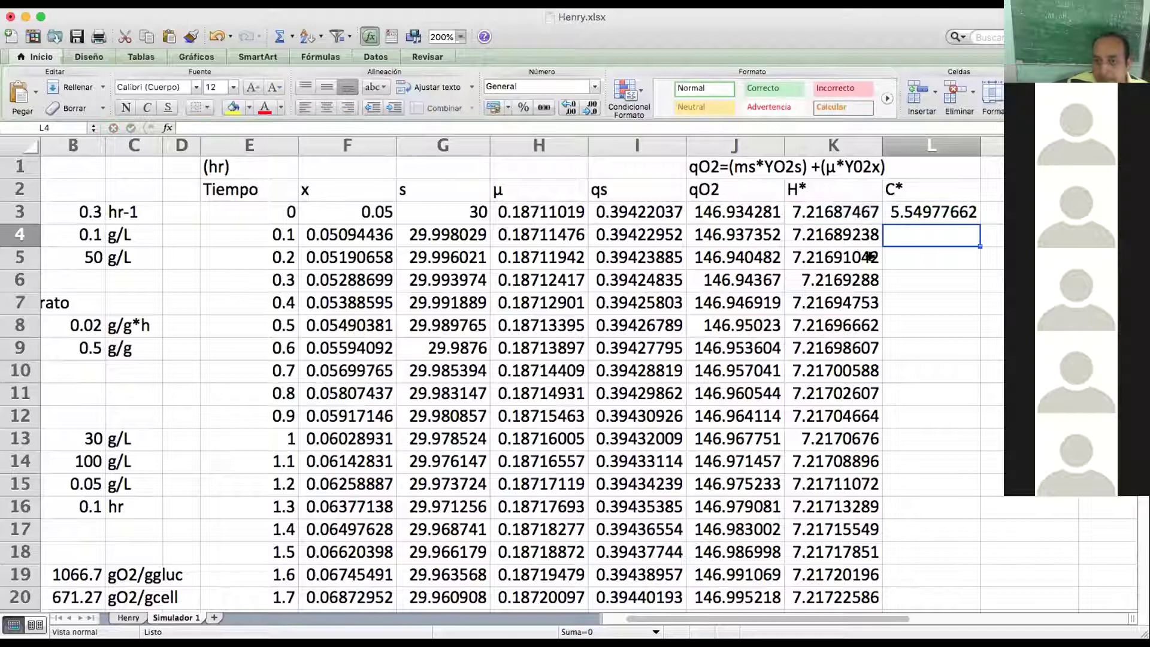
# Lock the pressure row in the L3 formula as =K3*B$24 and fill it down the C* column through the time rows.
pyautogui.doubleClick(924, 211)
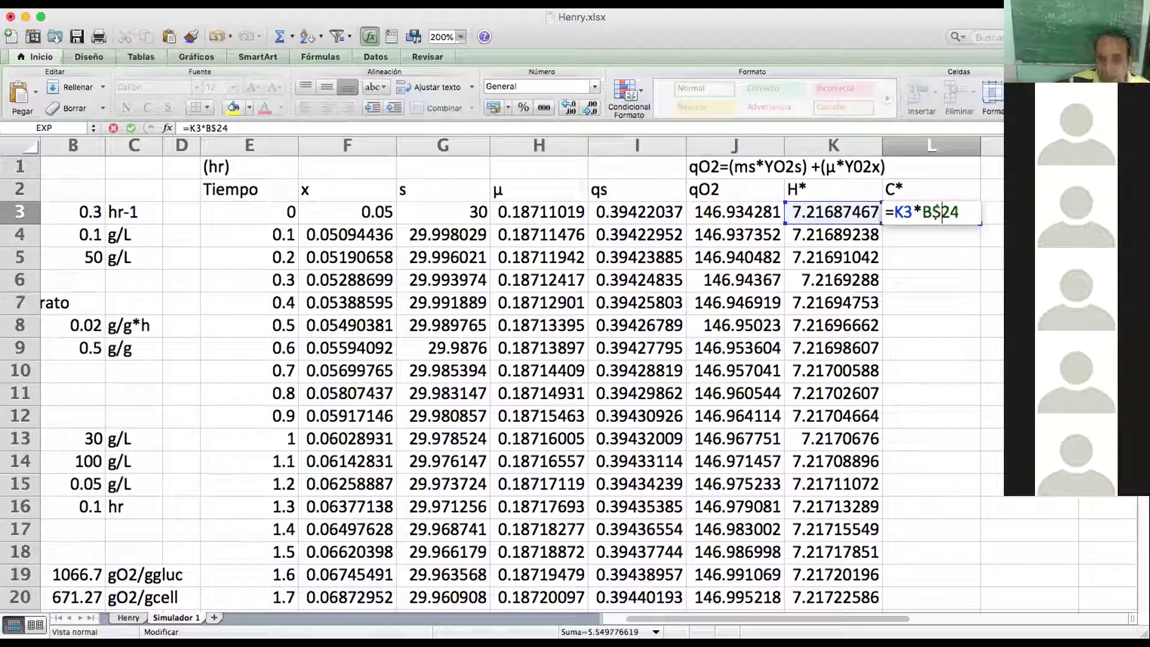
pyautogui.press('Return')
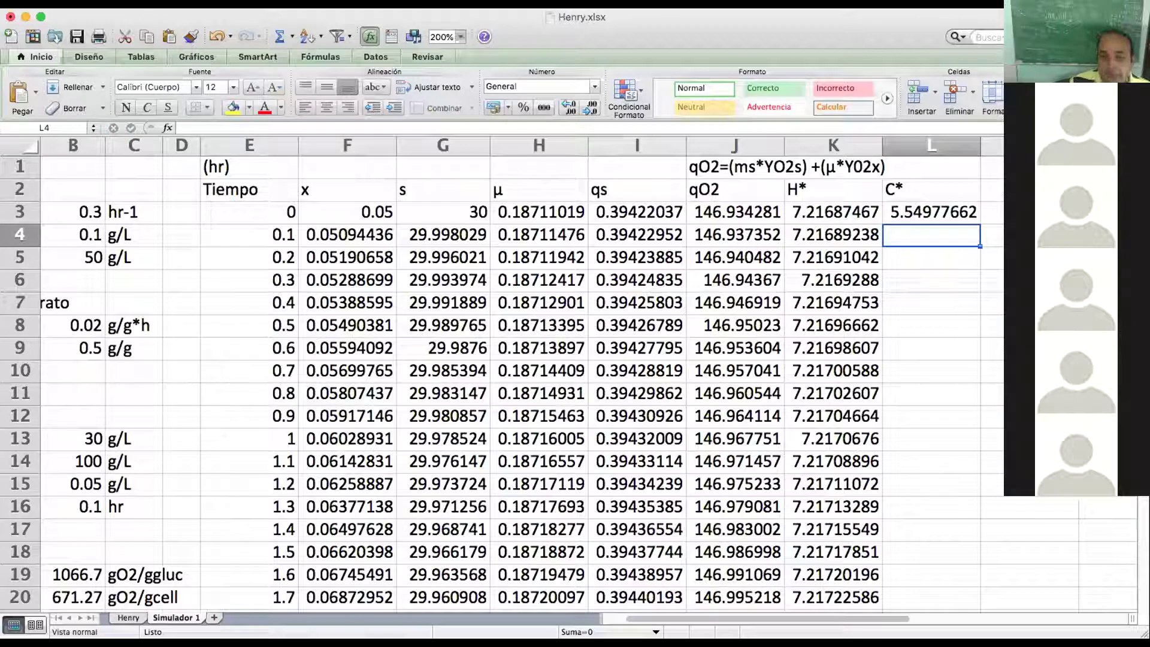
pyautogui.click(936, 208)
pyautogui.moveTo(977, 221); pyautogui.dragTo(910, 421)
# Review the filled C* values from the last time rows back up to the start of the table.
pyautogui.scroll(10, 913, 419)
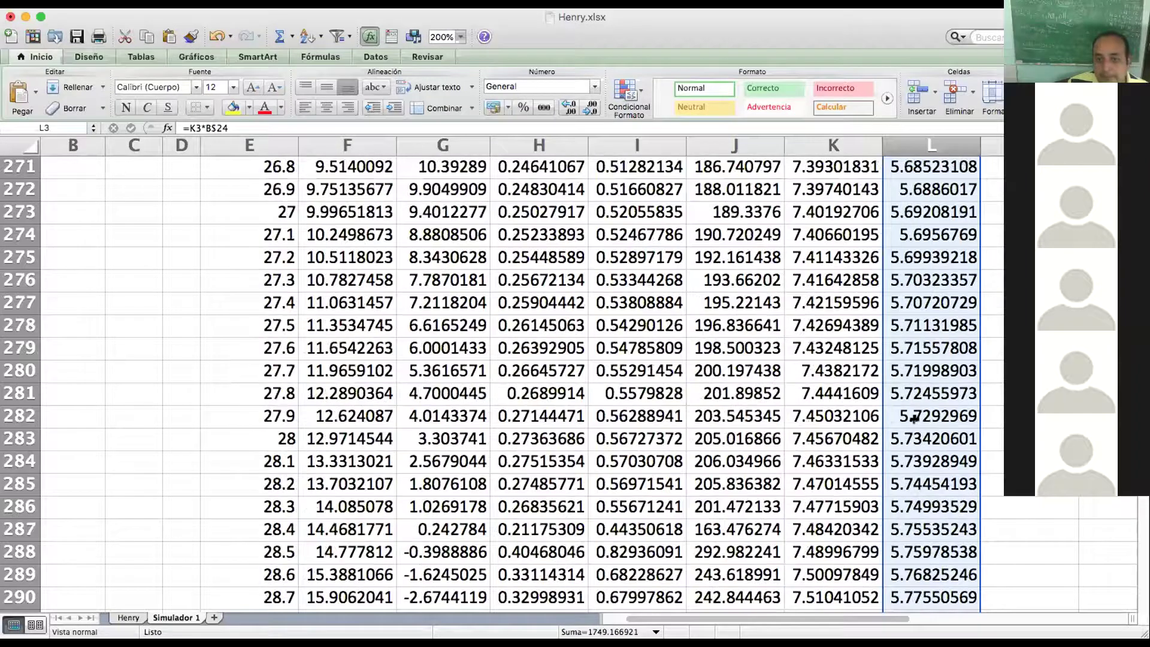
pyautogui.scroll(15, 914, 419)
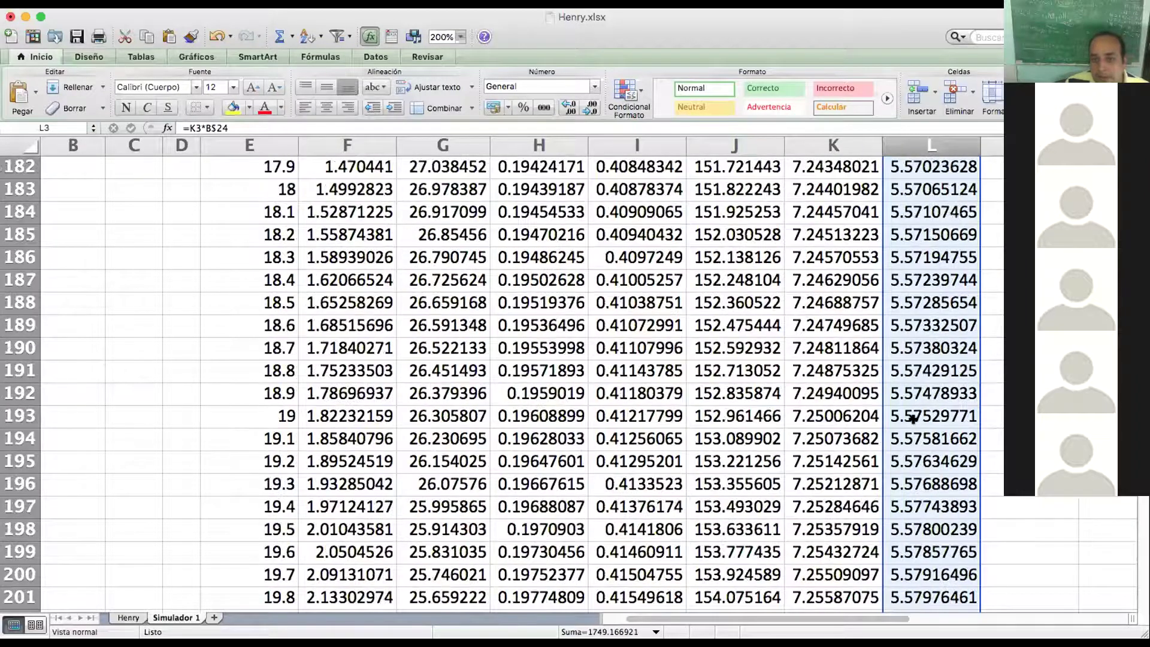
pyautogui.scroll(12, 913, 419)
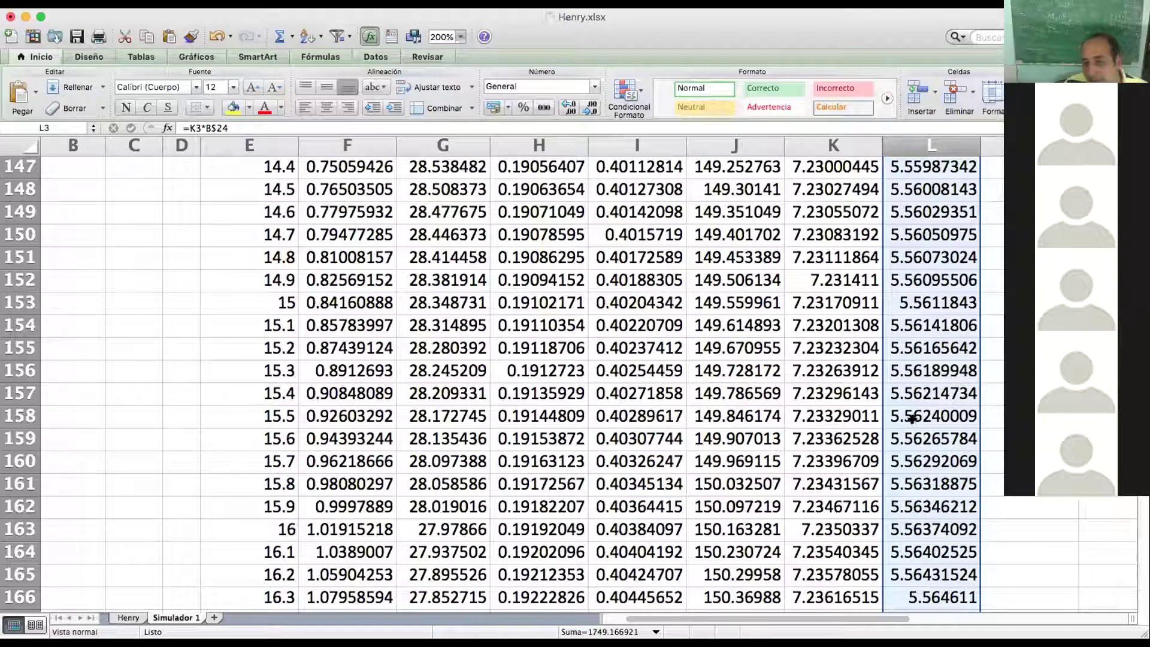
pyautogui.scroll(20, 911, 419)
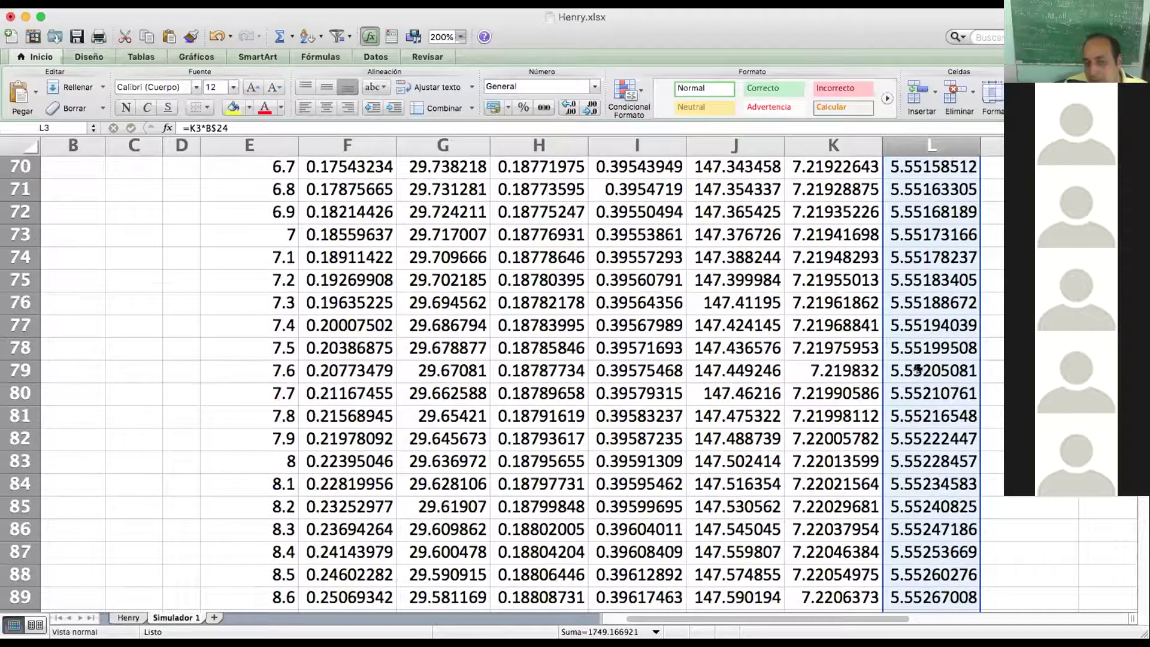
pyautogui.scroll(12, 918, 380)
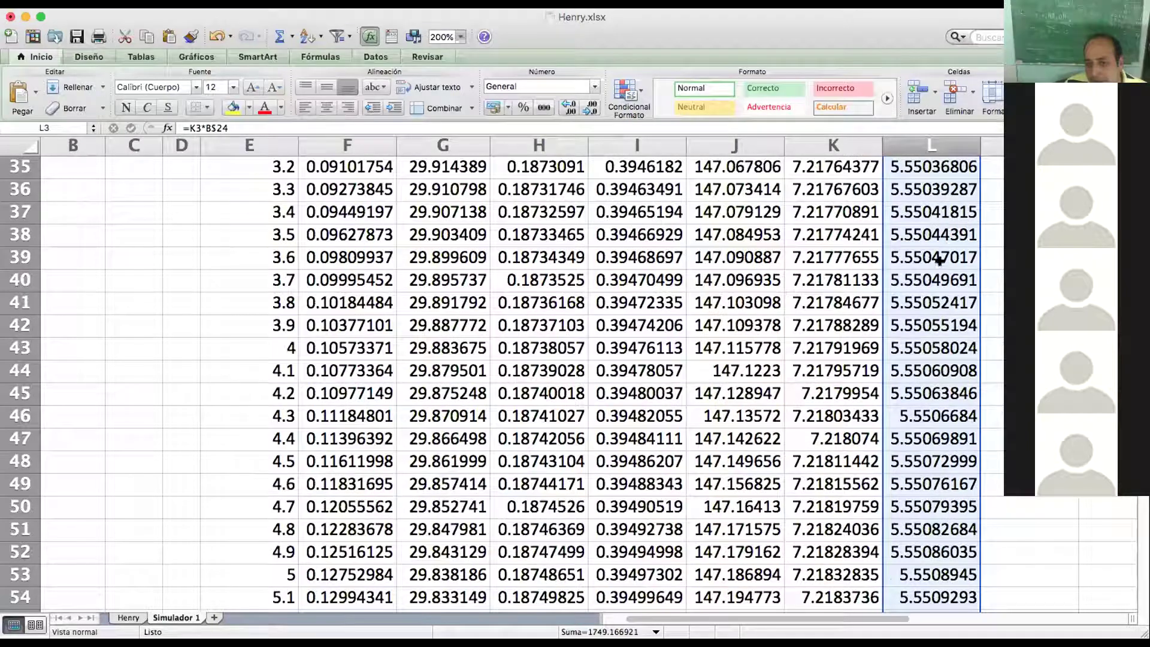
pyautogui.scroll(12, 921, 425)
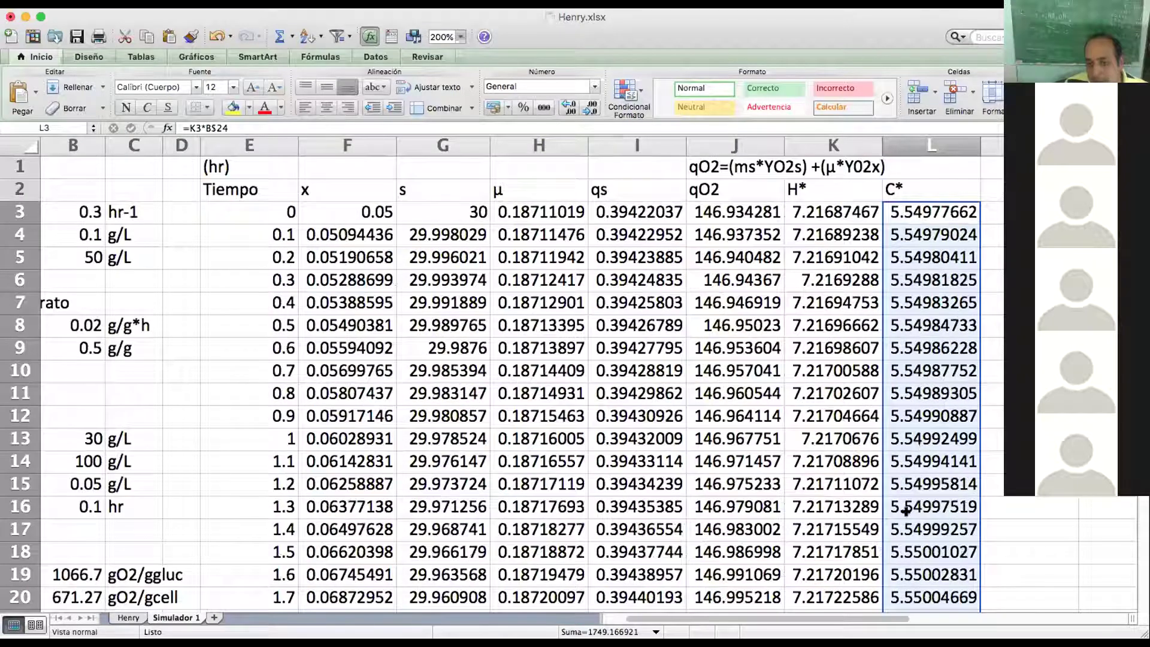
pyautogui.scroll(-1, 906, 500)
pyautogui.moveTo(911, 487); pyautogui.dragTo(914, 500)
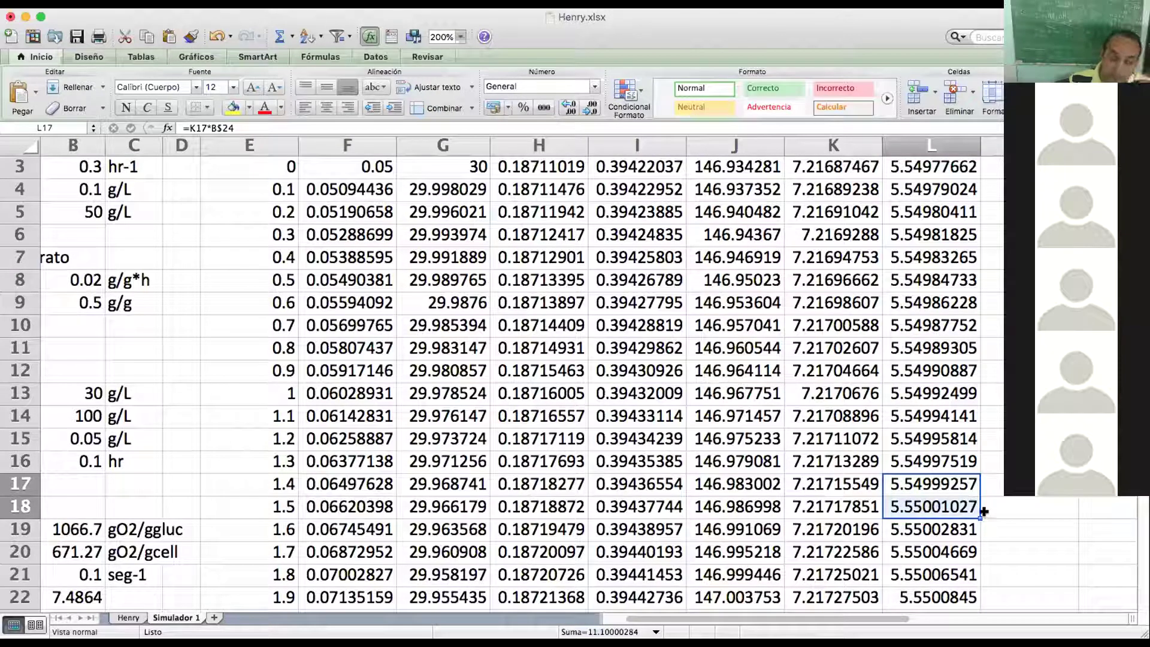
pyautogui.scroll(2, 935, 539)
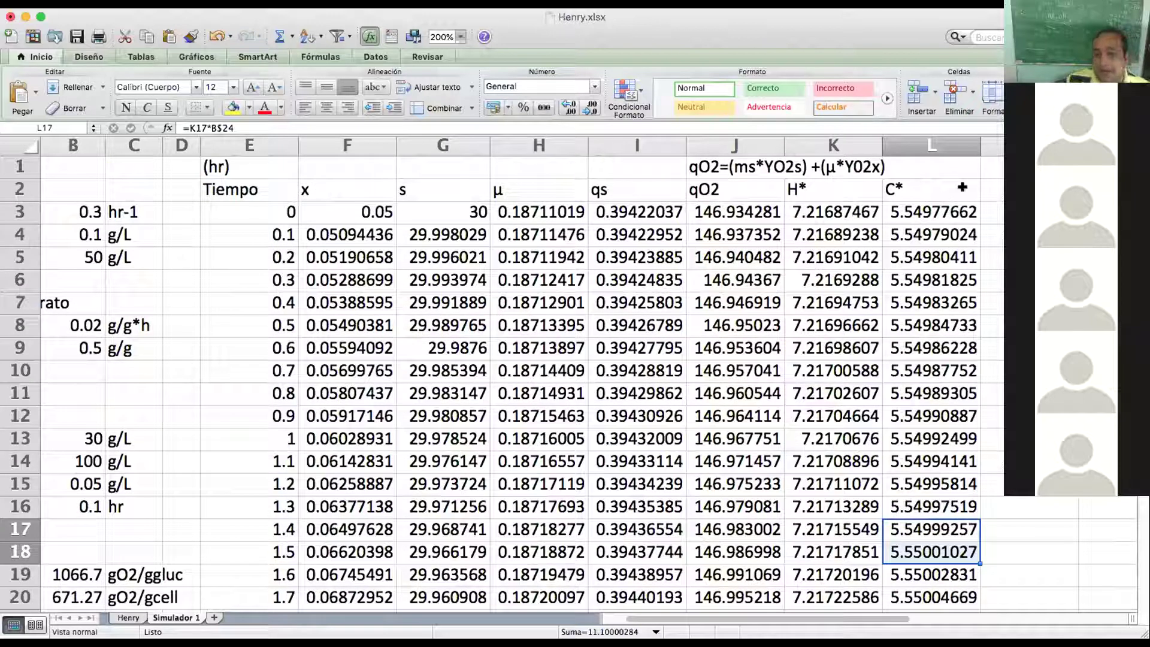
# Add a KLA Requer column header in M2 beside the C* column.
pyautogui.click(992, 190)
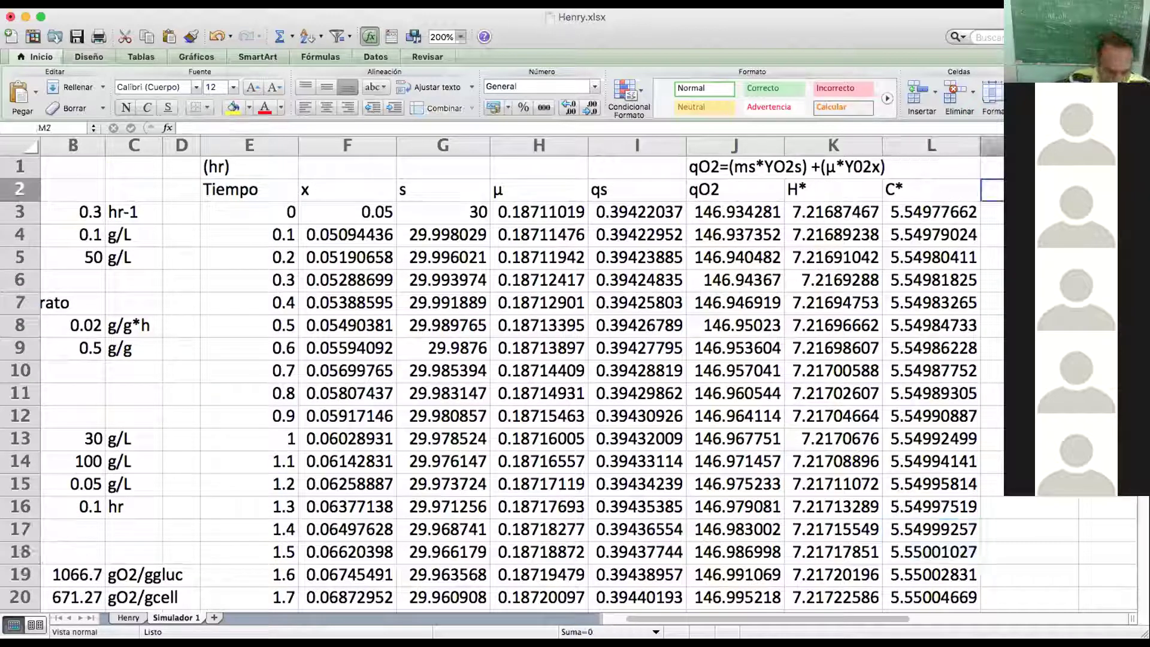
pyautogui.write('KLA Reque')
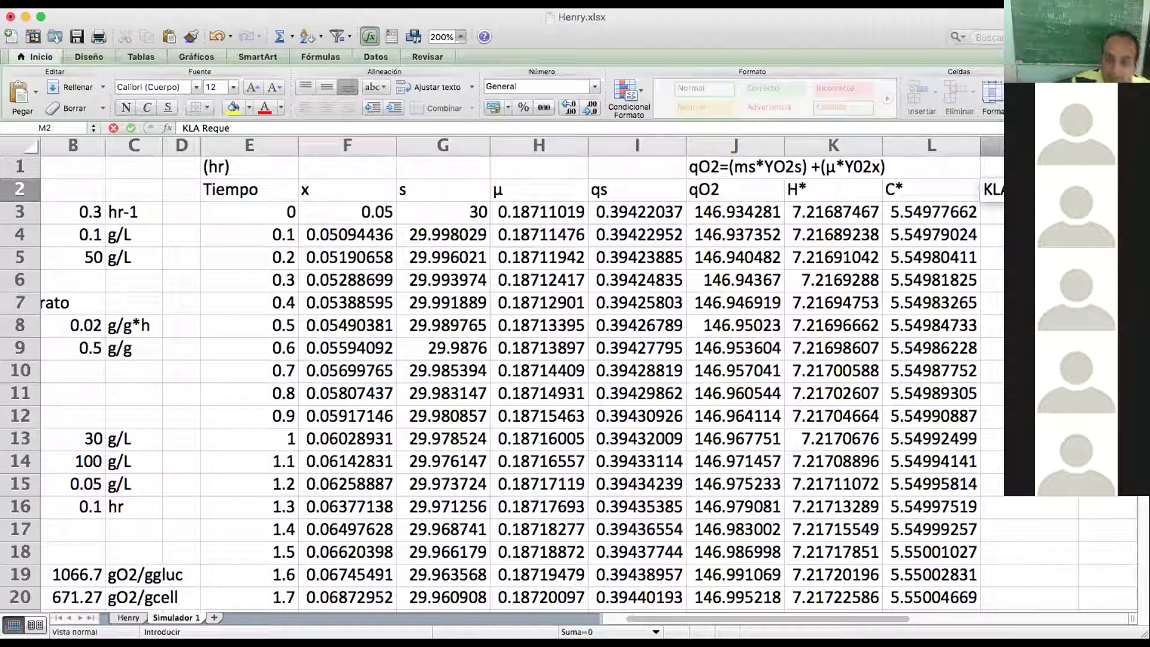
pyautogui.press('Return')
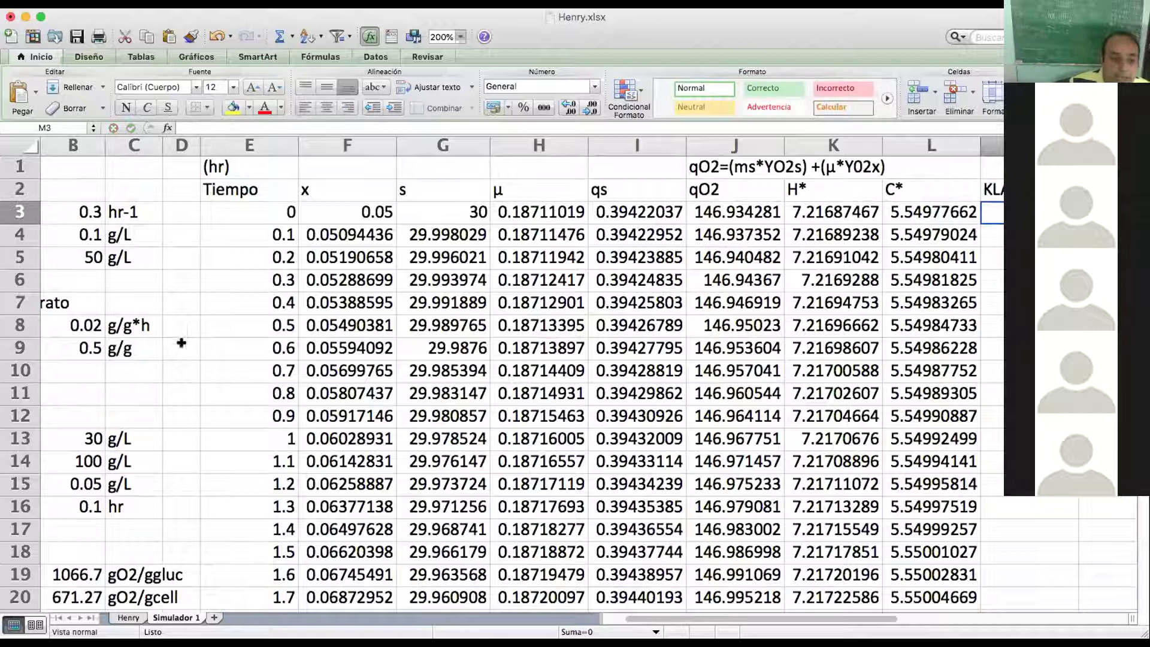
# Rename the KLA parameter label in A21 of the Oxigeno section as KLA (max).
pyautogui.hscroll(-2, 731, 629)
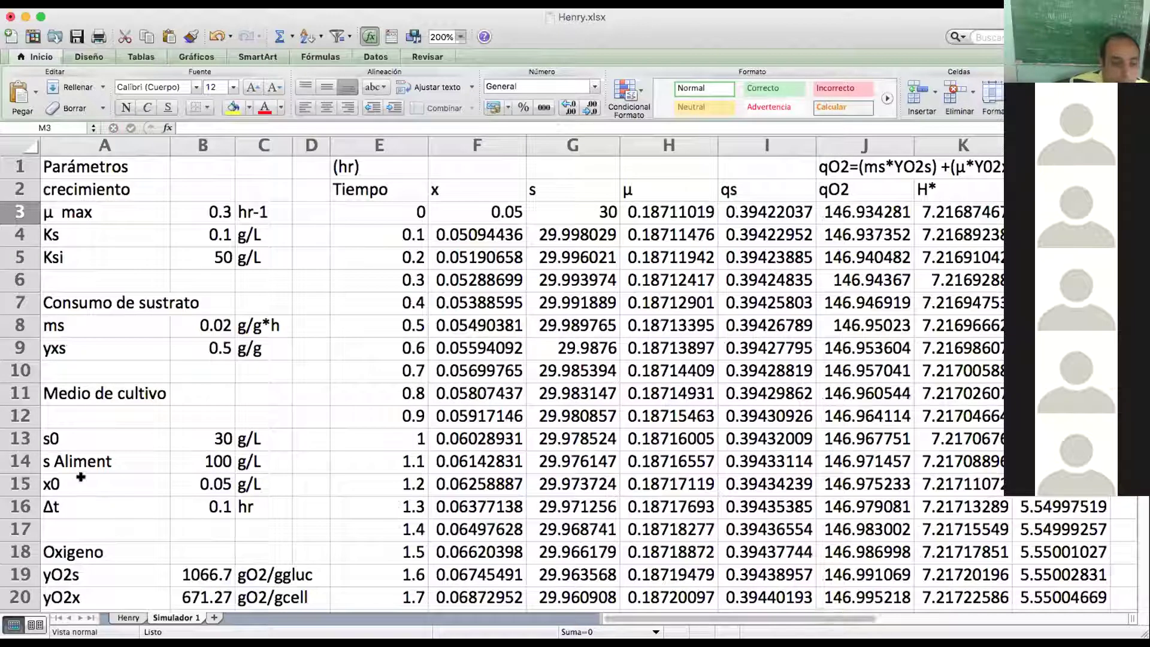
pyautogui.scroll(-6, 96, 384)
pyautogui.doubleClick(95, 346)
pyautogui.write('(')
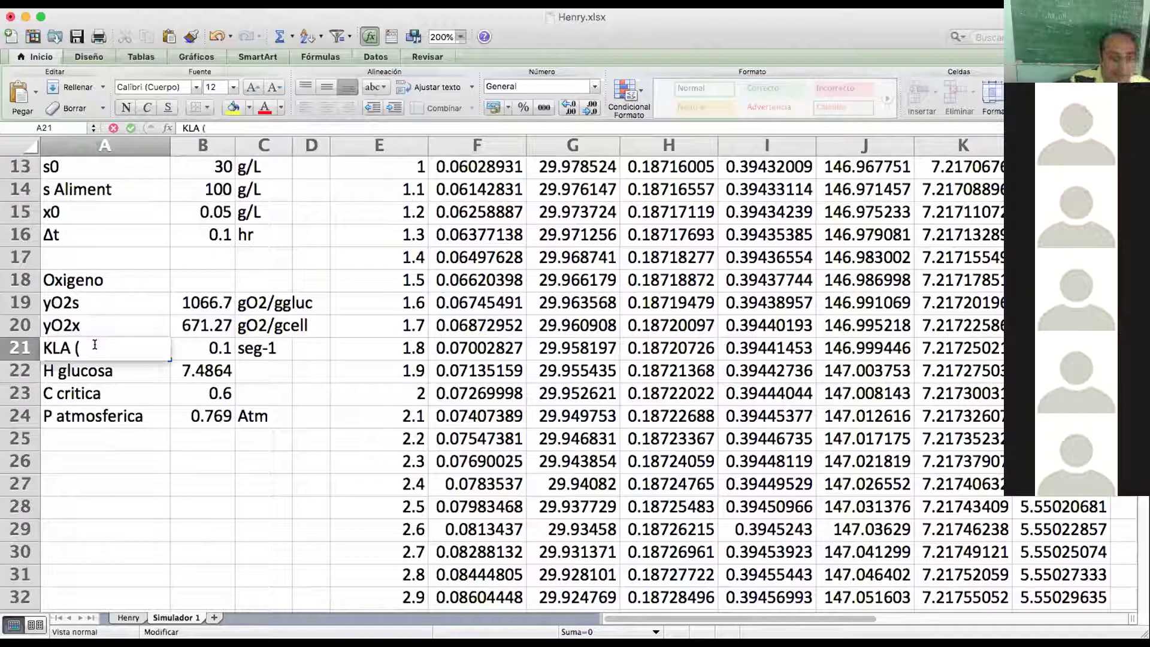
pyautogui.write('max)')
pyautogui.press('Return')
pyautogui.moveTo(117, 345); pyautogui.dragTo(212, 350)
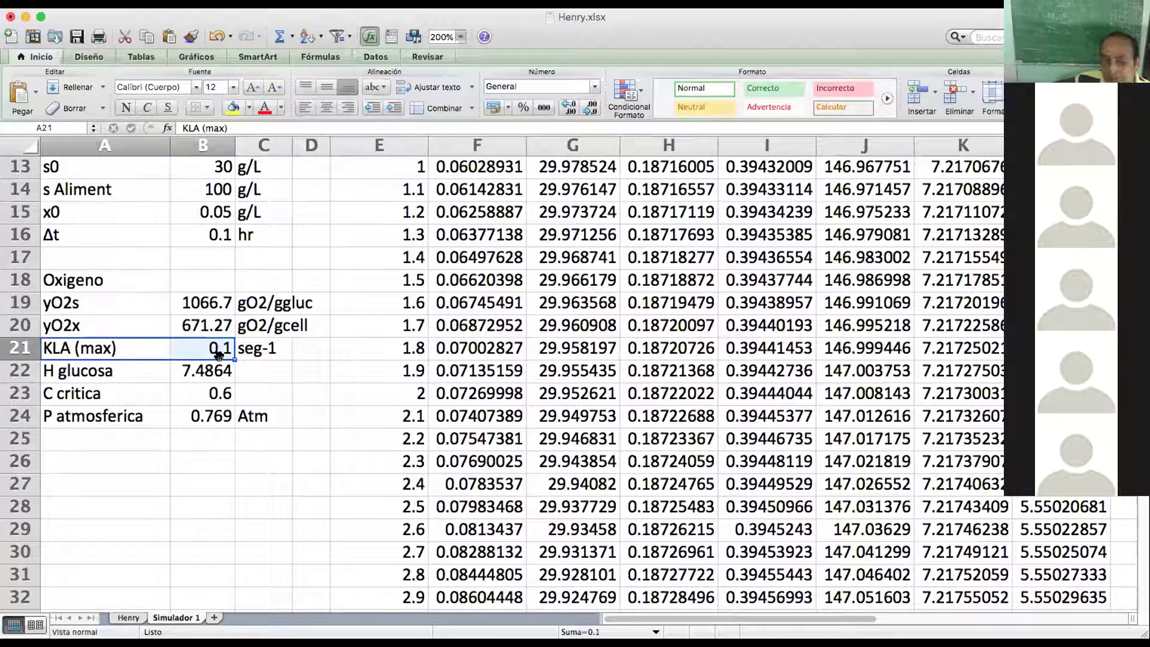
pyautogui.moveTo(685, 621); pyautogui.dragTo(722, 620)
pyautogui.scroll(-2, 716, 516)
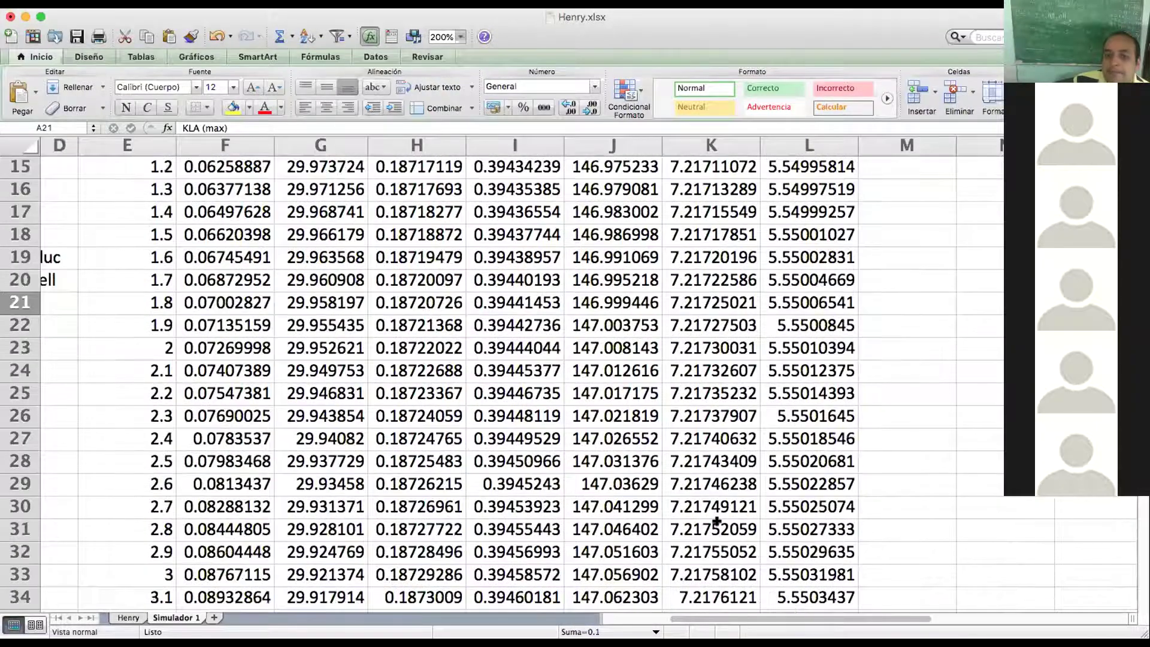
pyautogui.scroll(7, 716, 521)
pyautogui.click(930, 202)
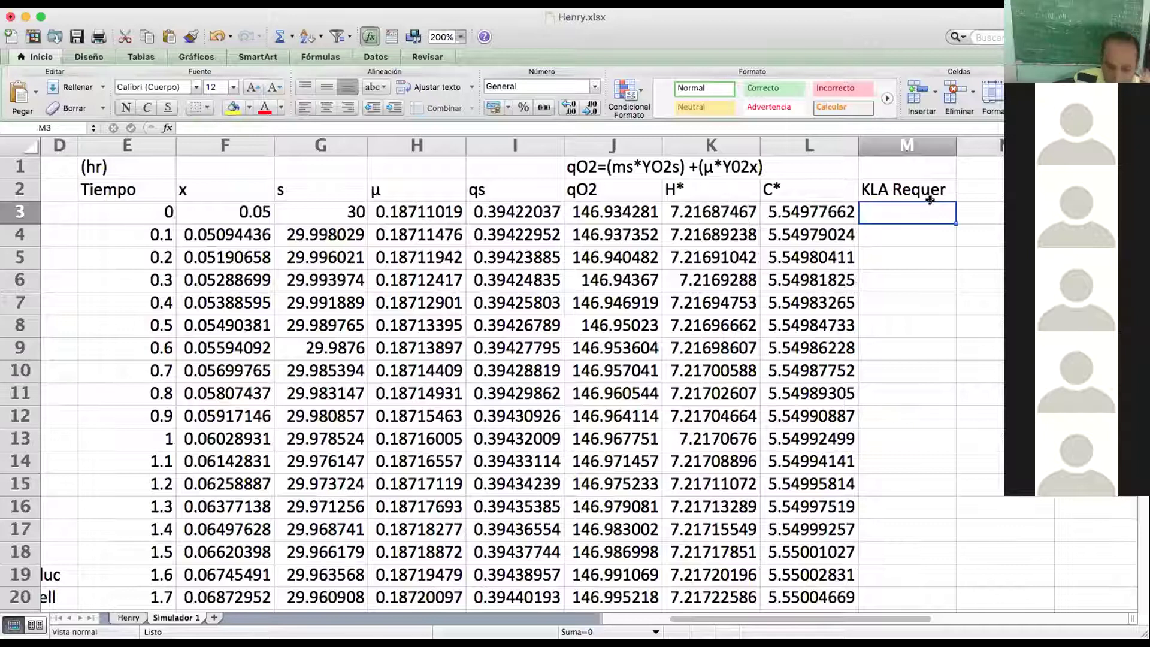
pyautogui.write('=')
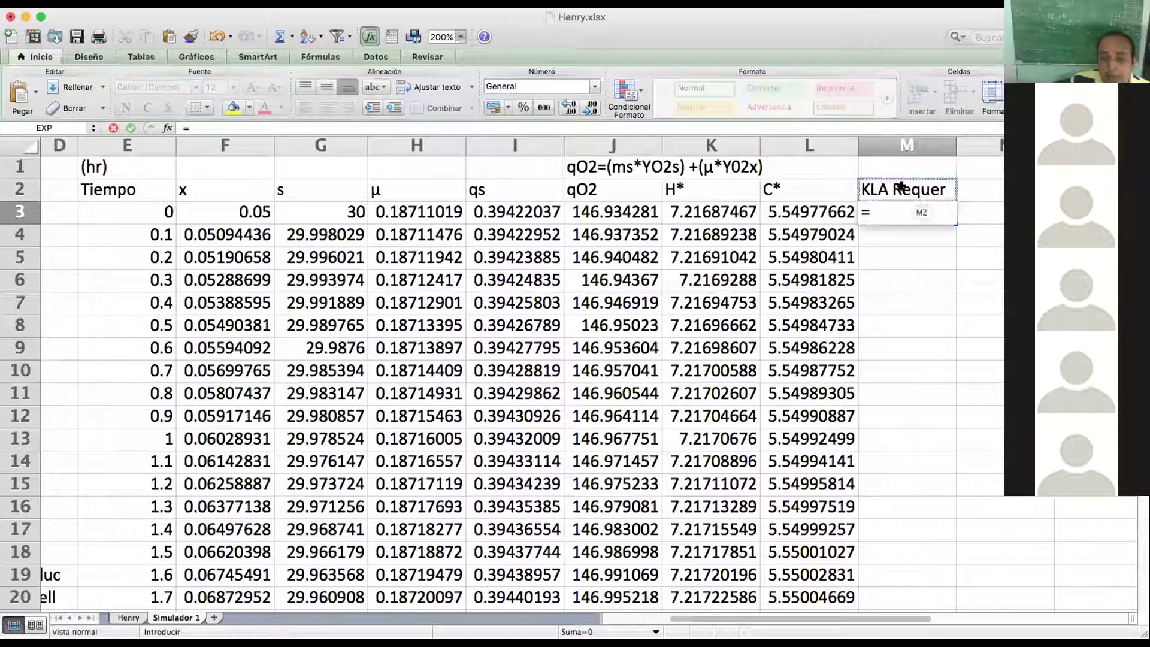
pyautogui.press('BackSpace')
# Write the formula note KLA= qO2*x/(C*-Ccritica) in M1 above the KLA Requer header.
pyautogui.press('Up')
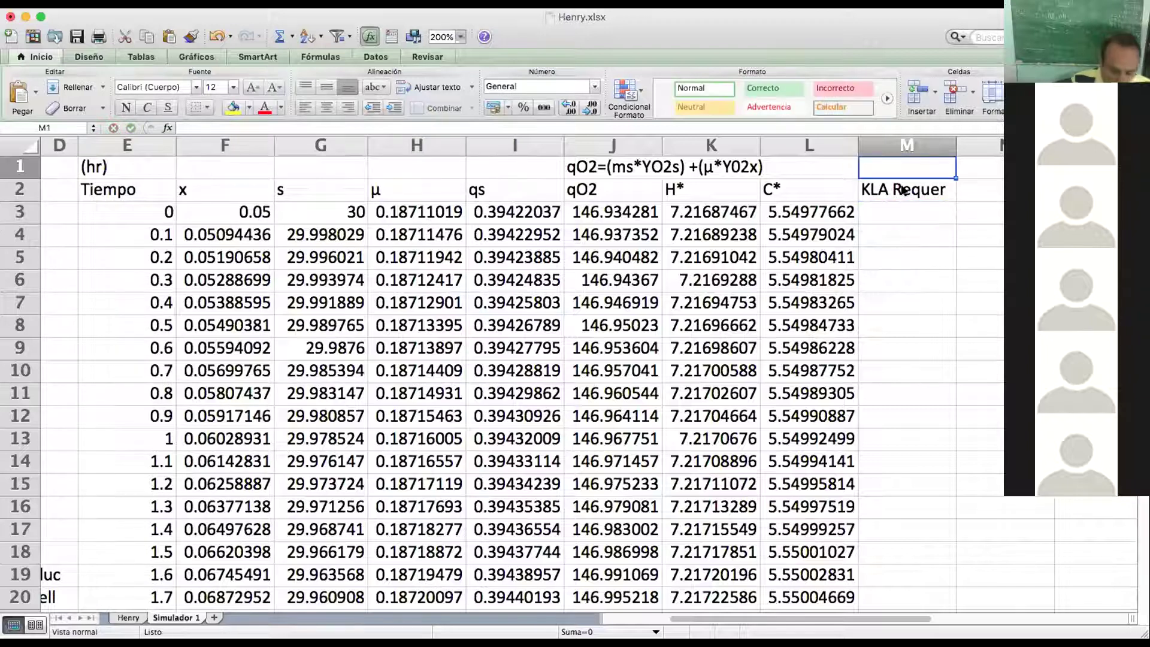
pyautogui.write('KLa')
pyautogui.press('BackSpace')
pyautogui.write('A=')
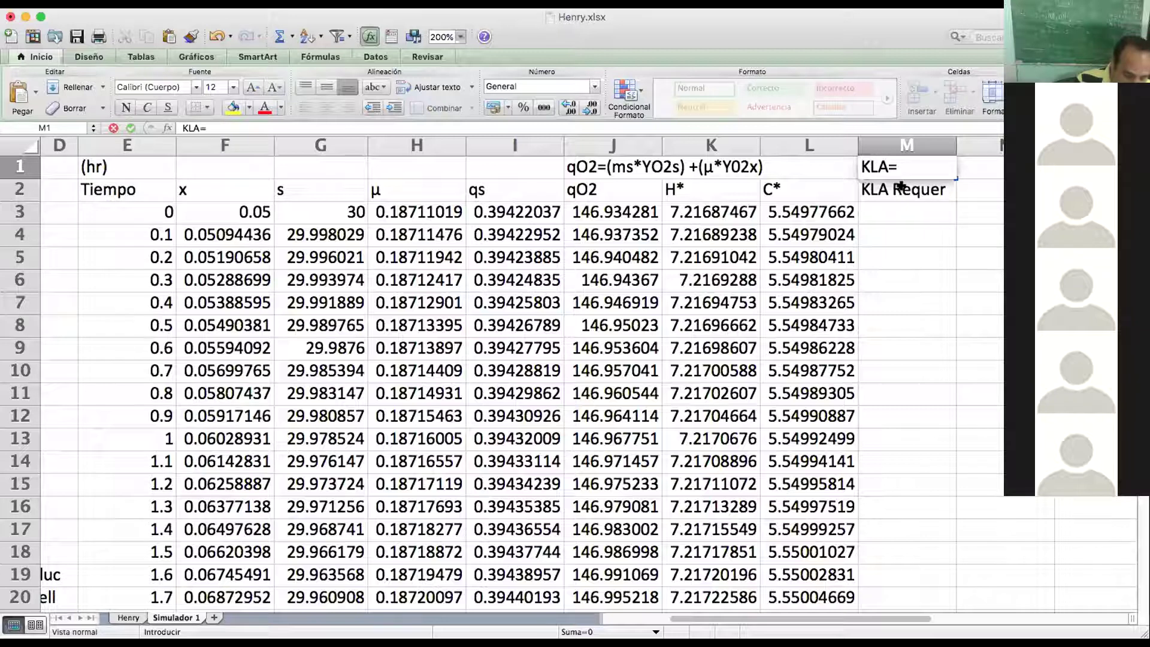
pyautogui.write(' qO')
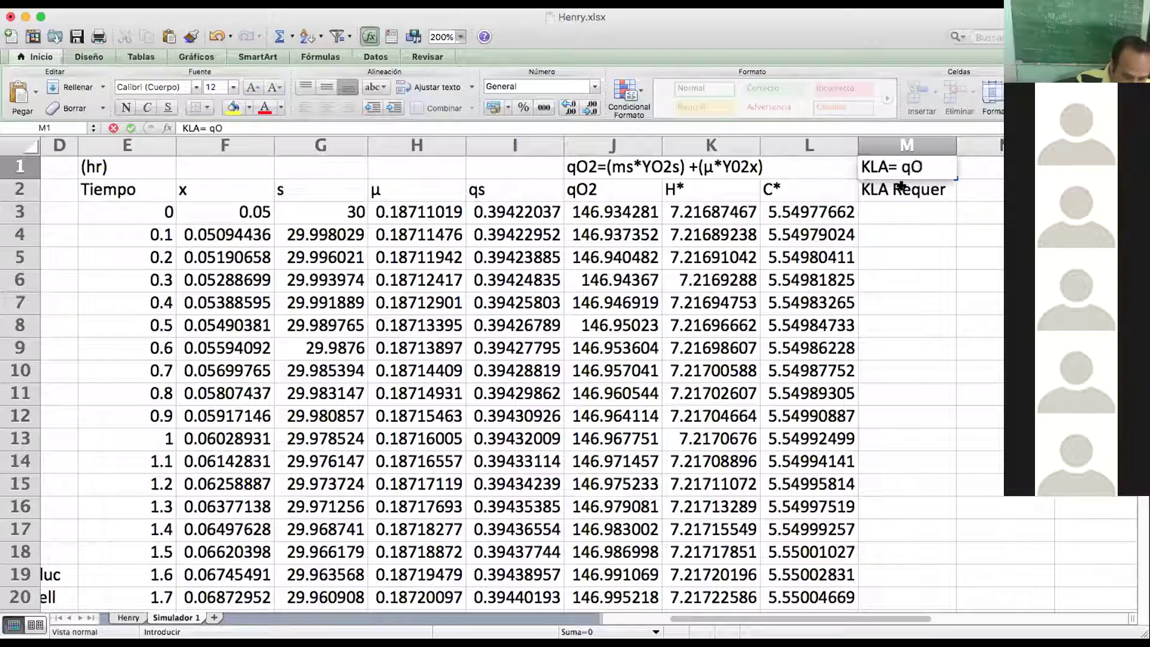
pyautogui.write('1')
pyautogui.write('2')
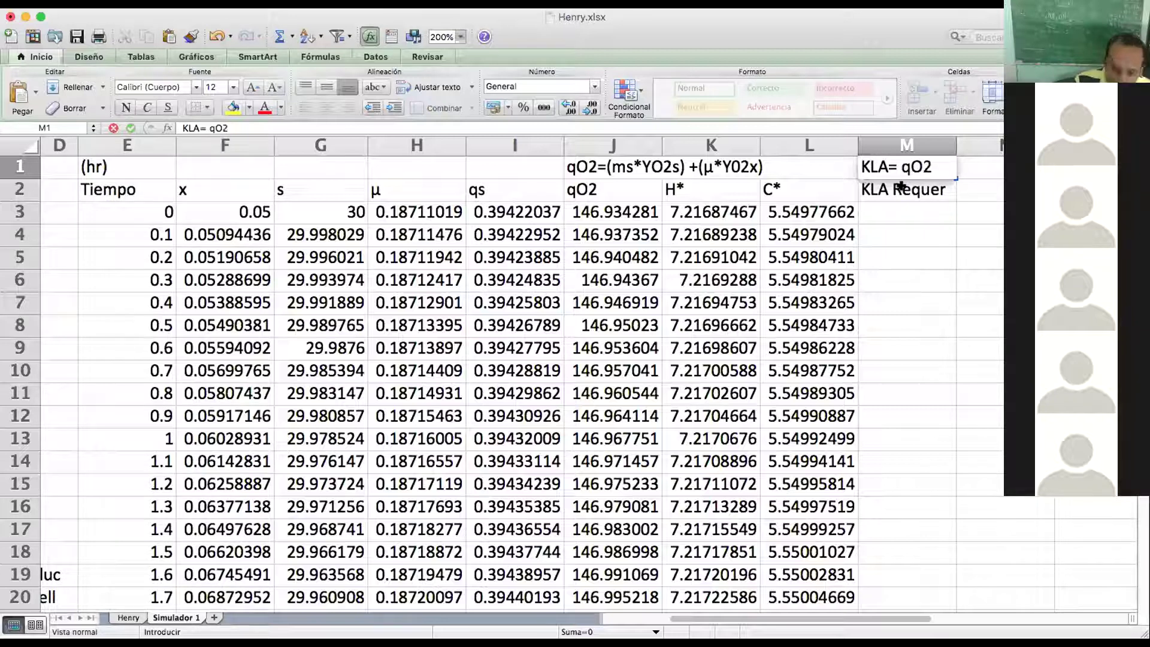
pyautogui.write('*x')
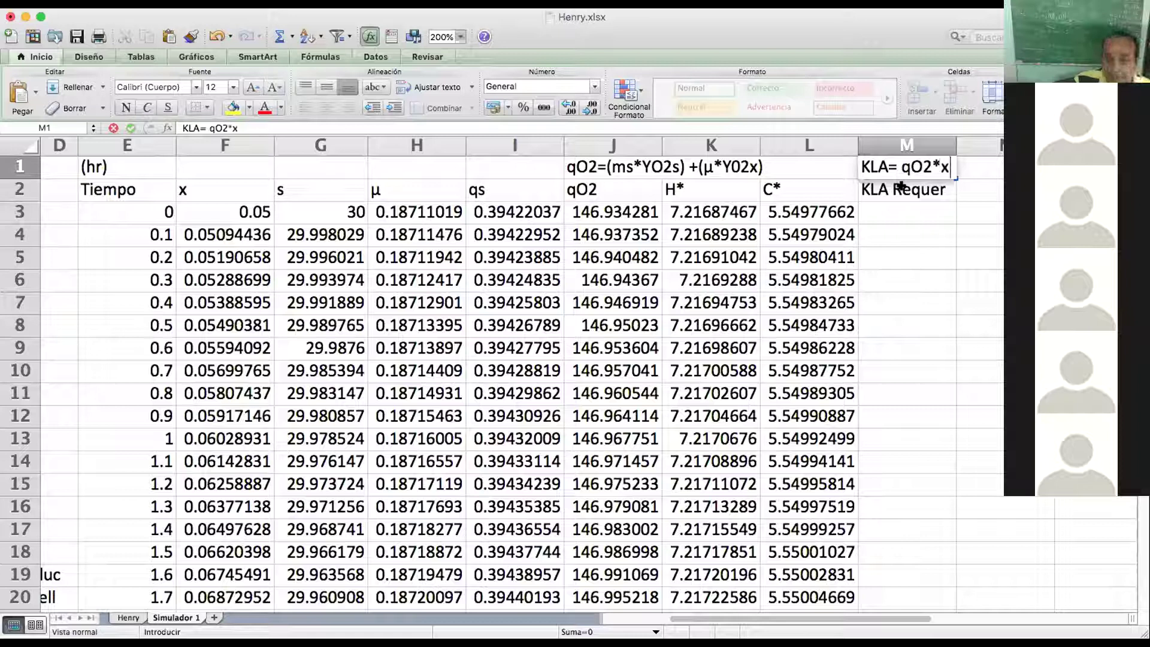
pyautogui.write('/(')
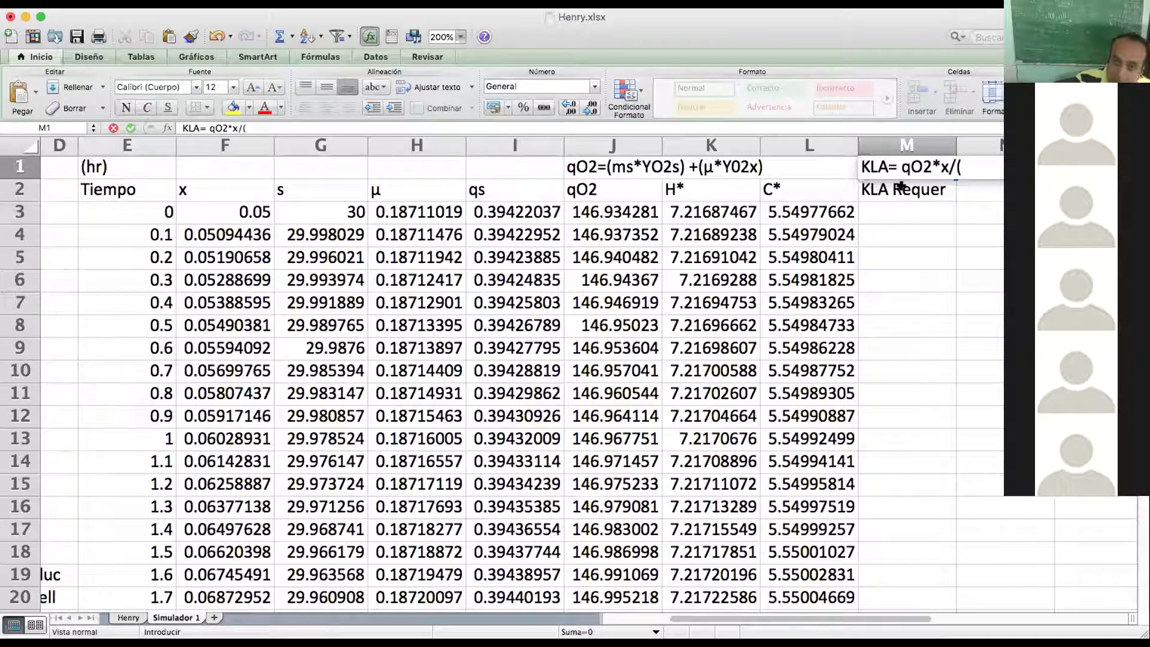
pyautogui.write('C*-Ccritica')
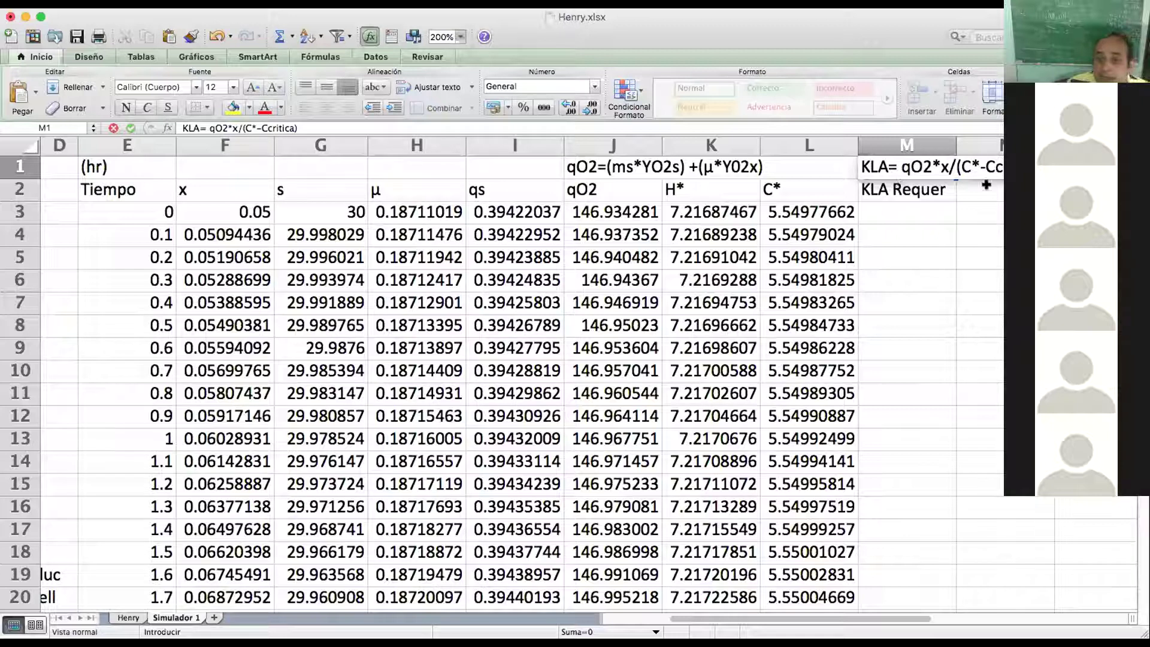
# Space out the note in M1 to read KLA= qO2*x / (C*- C critica).
pyautogui.click(986, 166)
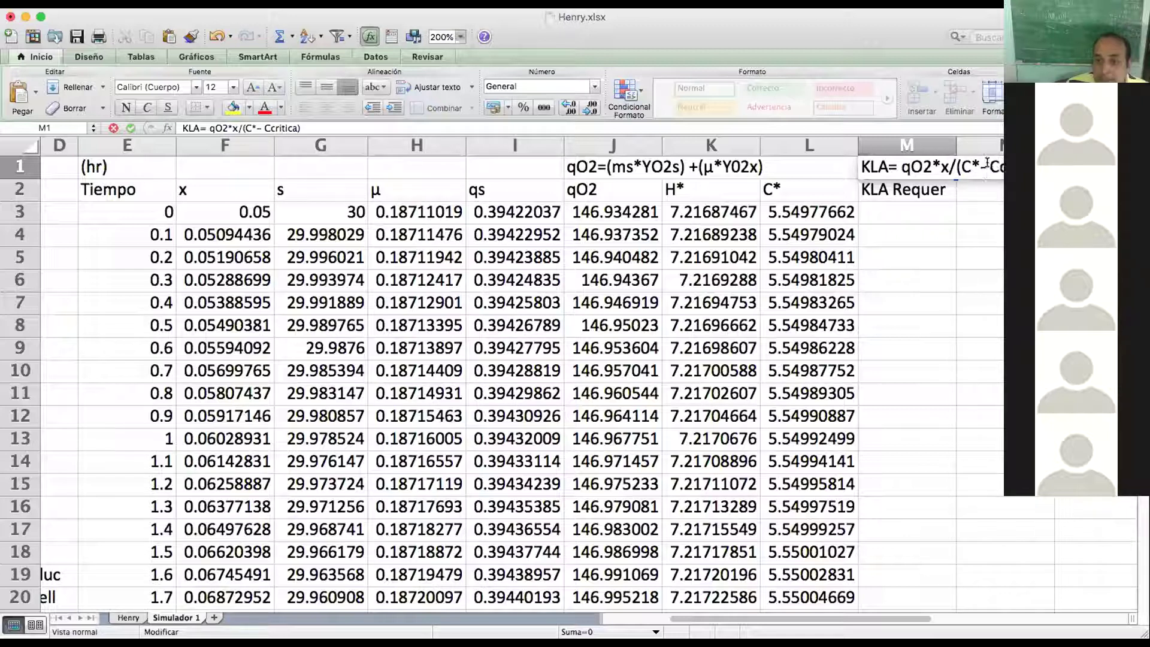
pyautogui.click(995, 166)
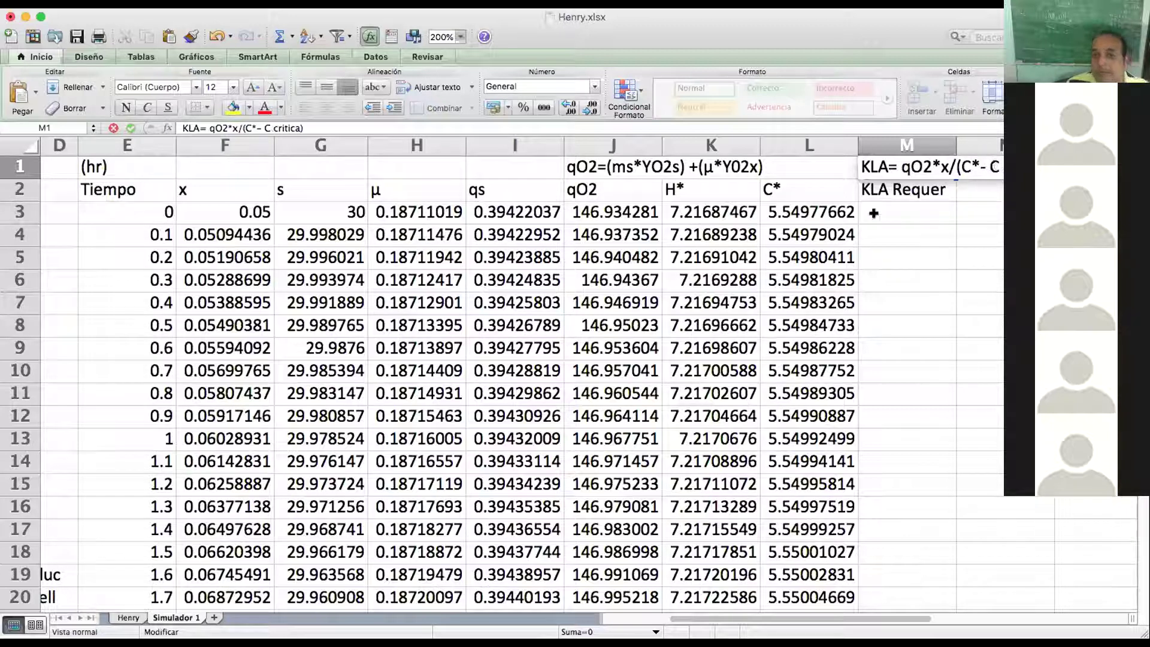
pyautogui.click(947, 166)
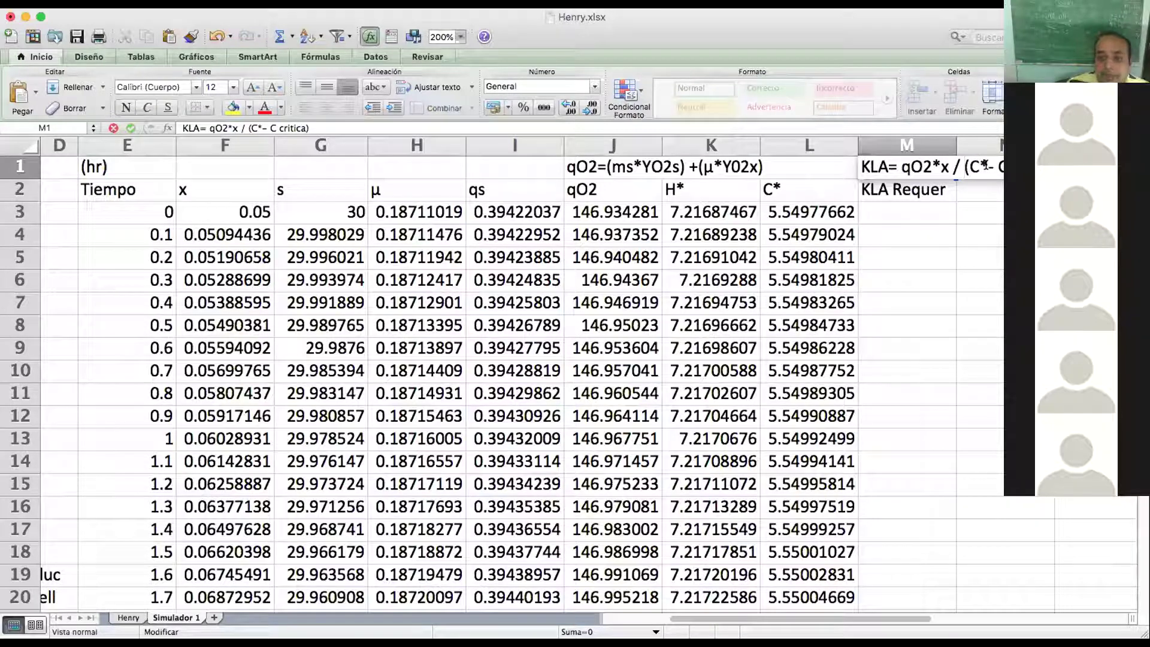
pyautogui.click(901, 198)
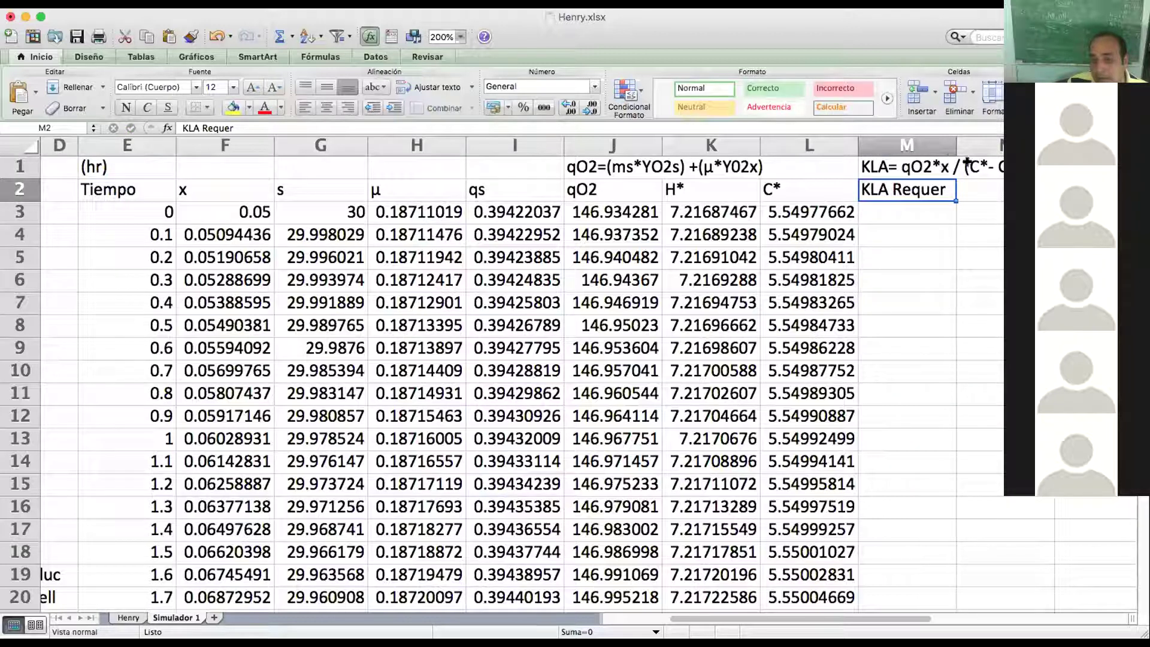
# Begin the required KLA formula in M3 with qO2 times x divided by C* minus, as =J3*F3/(L3-.
pyautogui.click(915, 211)
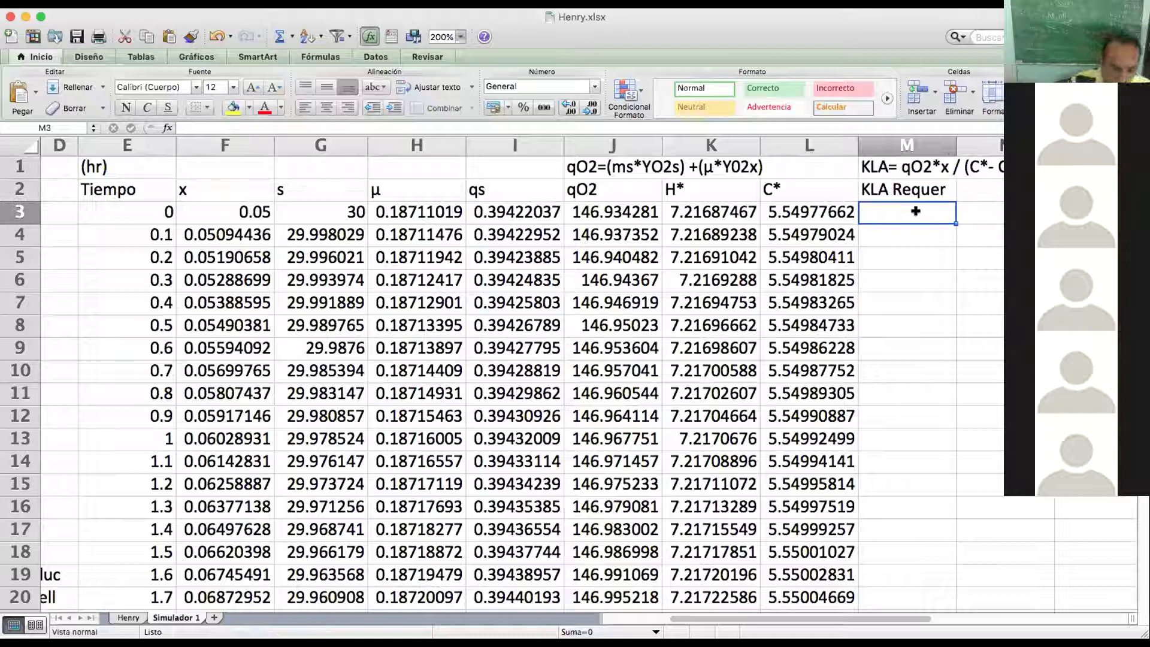
pyautogui.write('=')
pyautogui.click(610, 211)
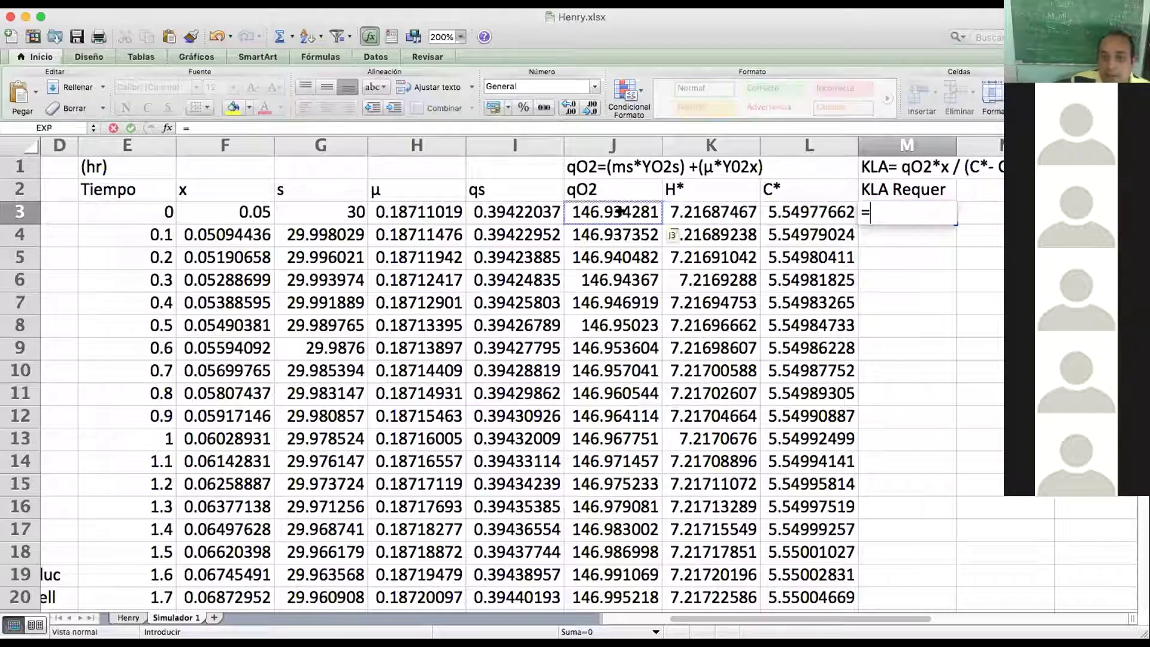
pyautogui.write('*')
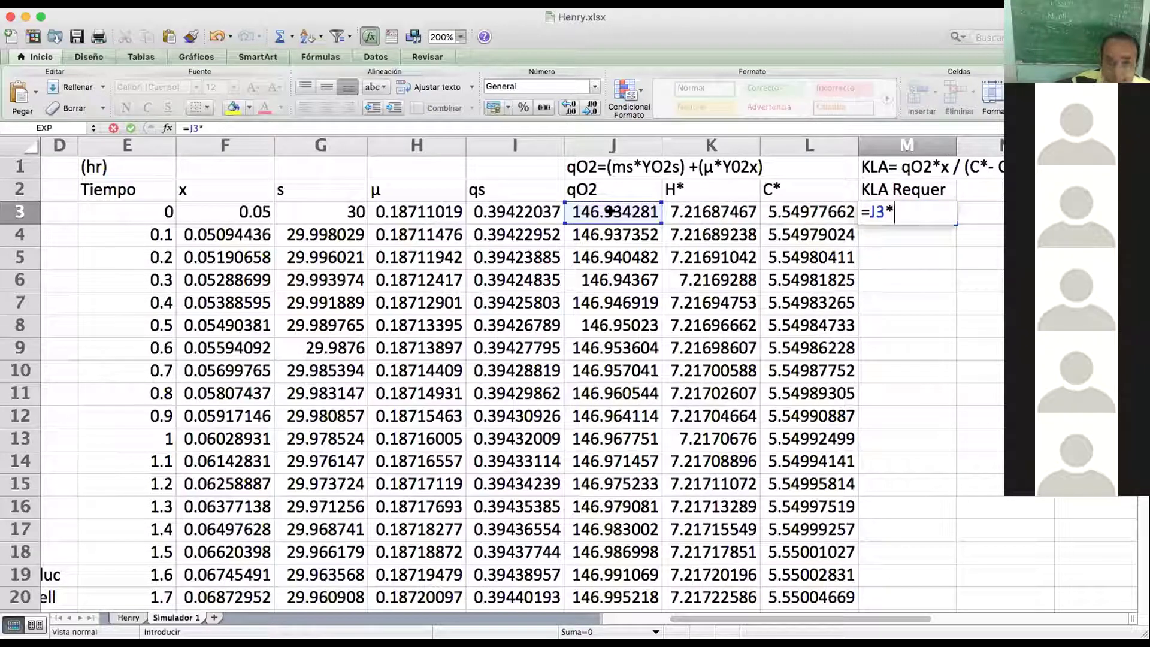
pyautogui.click(200, 204)
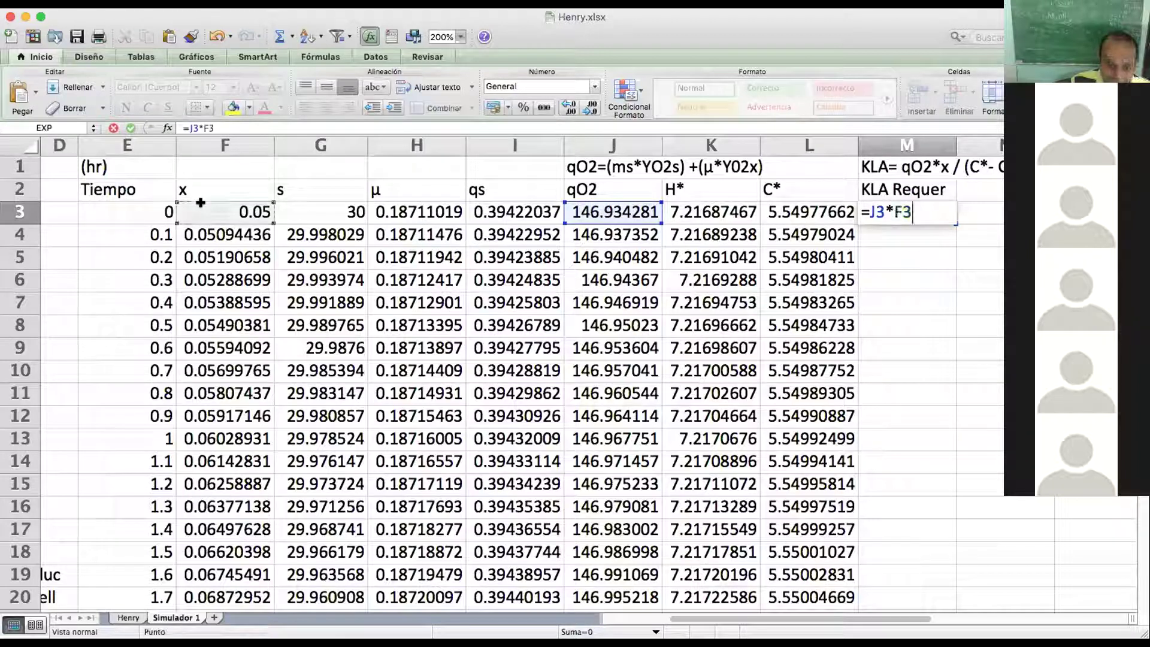
pyautogui.write('/(')
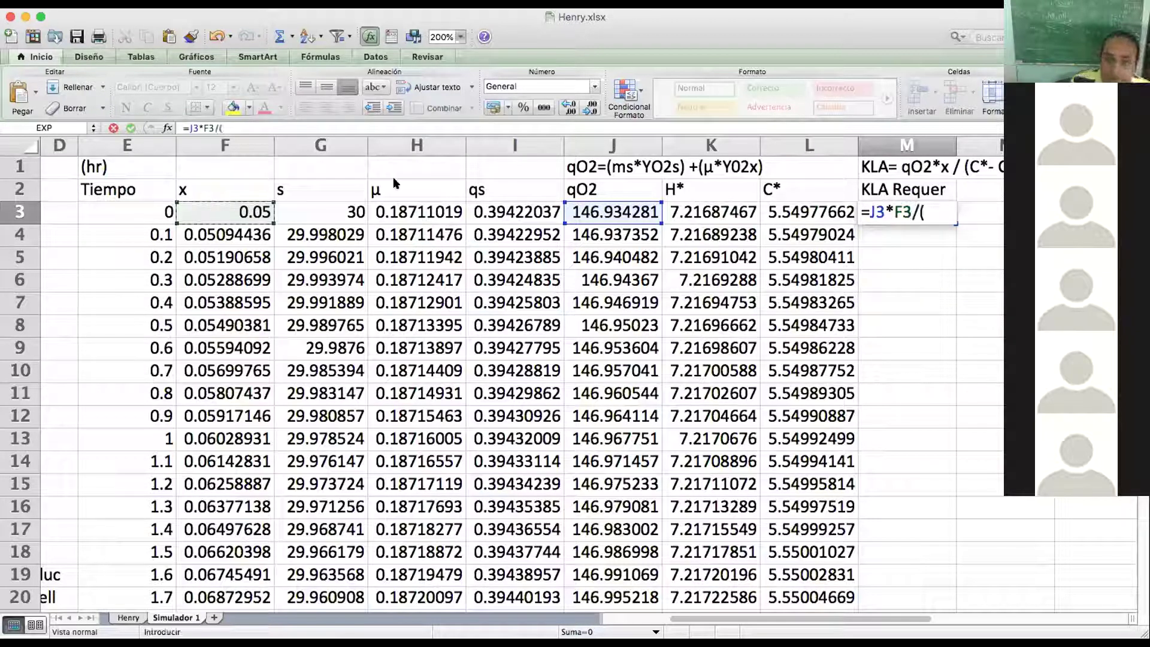
pyautogui.click(793, 213)
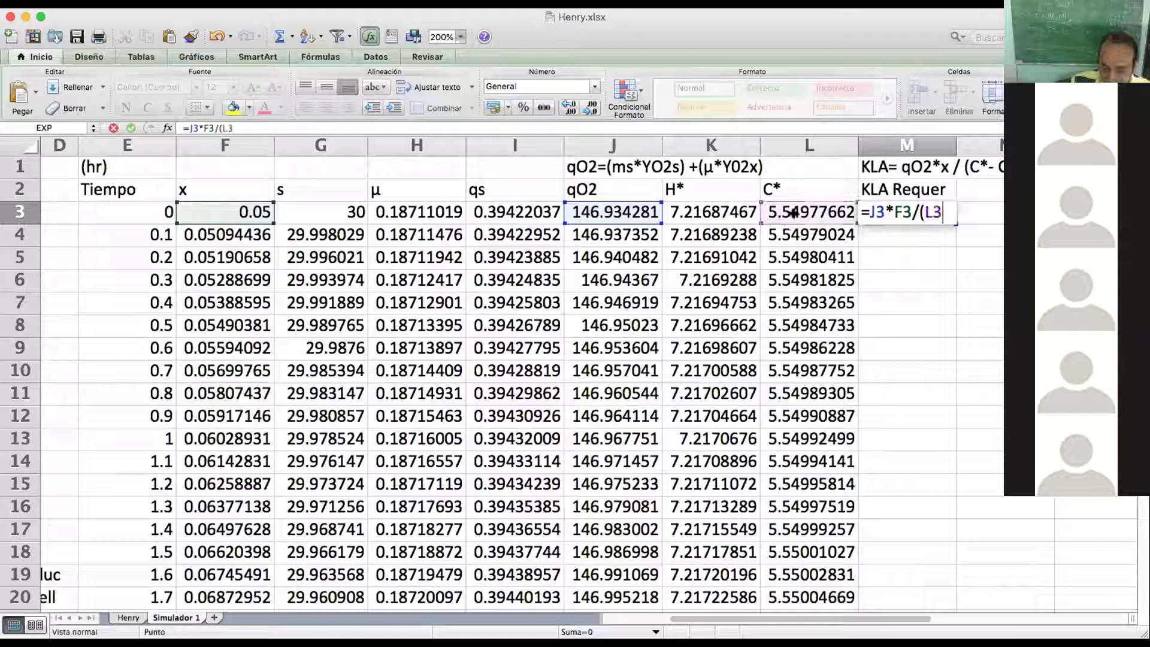
pyautogui.write('-')
# Add the C critica parameter in B23 as a reference in the M3 formula's denominator.
pyautogui.moveTo(820, 620); pyautogui.dragTo(637, 621)
pyautogui.scroll(-2, 419, 536)
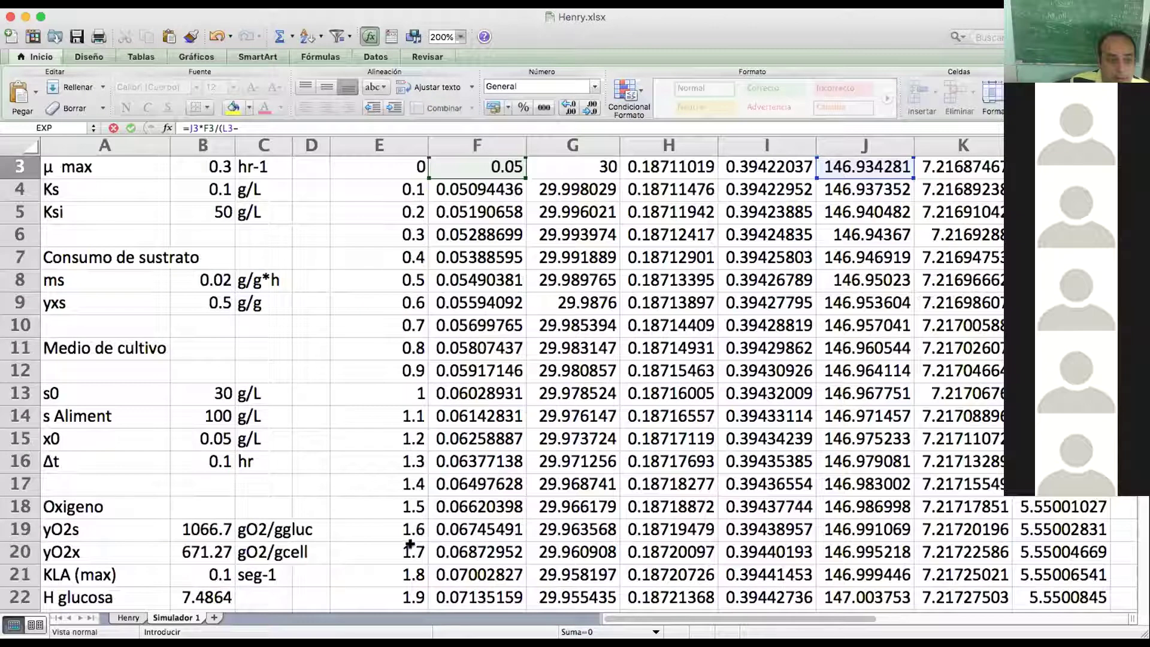
pyautogui.scroll(-5, 321, 488)
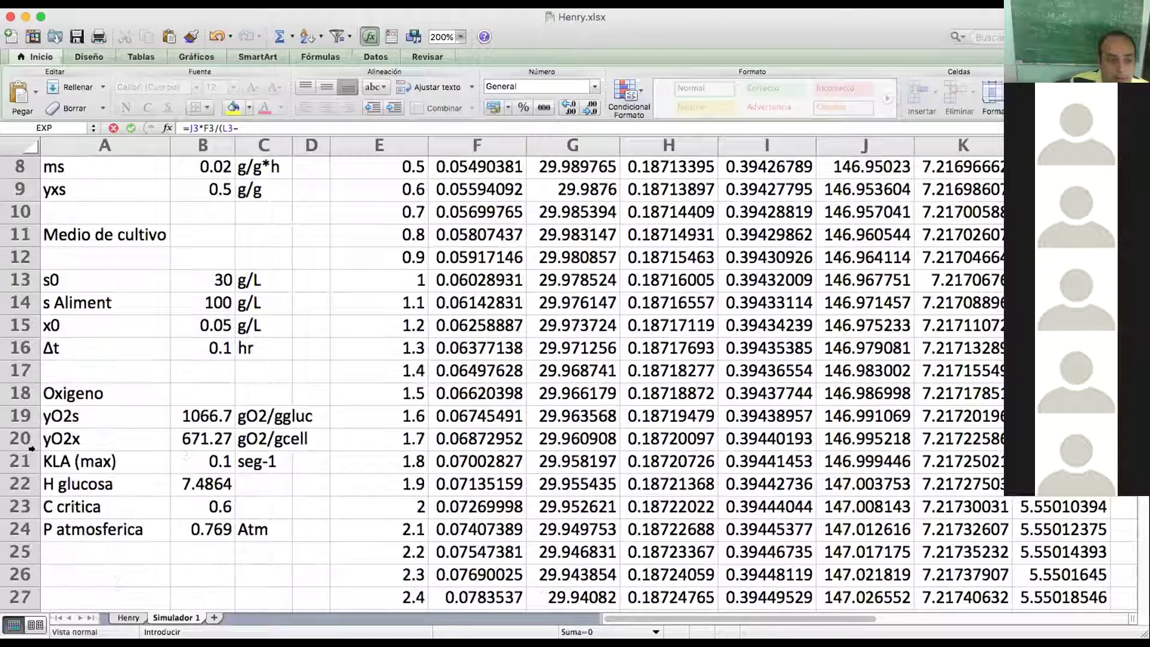
pyautogui.click(193, 460)
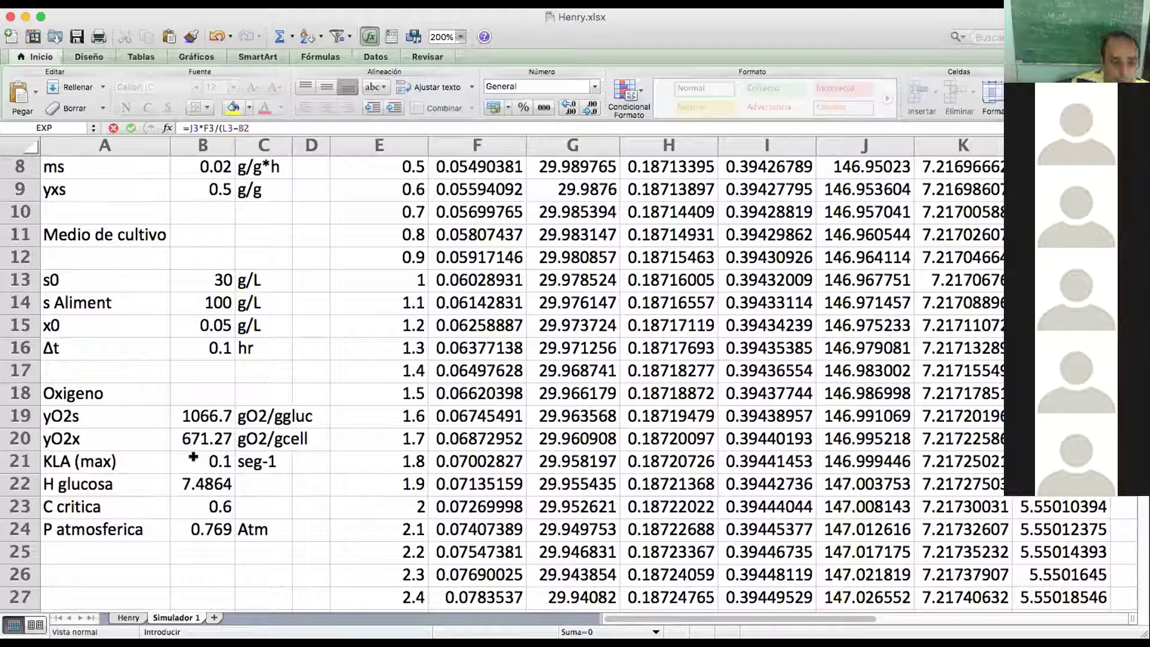
pyautogui.click(198, 507)
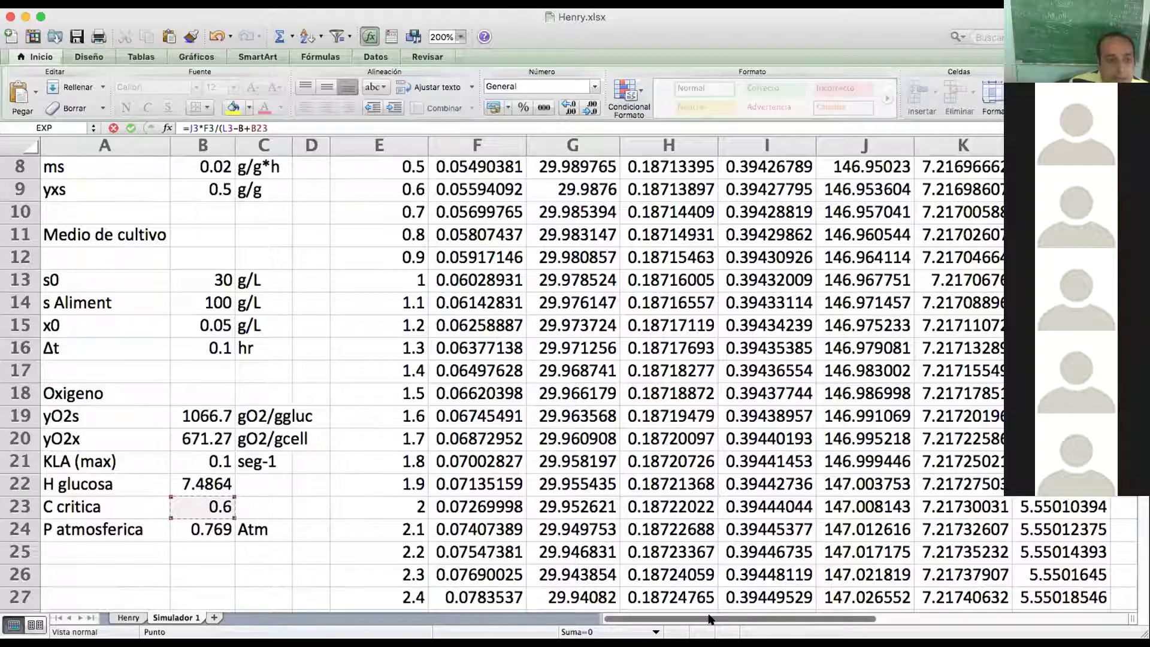
# Remove the stray B+ from the M3 formula, lock the C critica row and complete it as =J3*F3/(L3-B$23).
pyautogui.moveTo(708, 619); pyautogui.dragTo(751, 618)
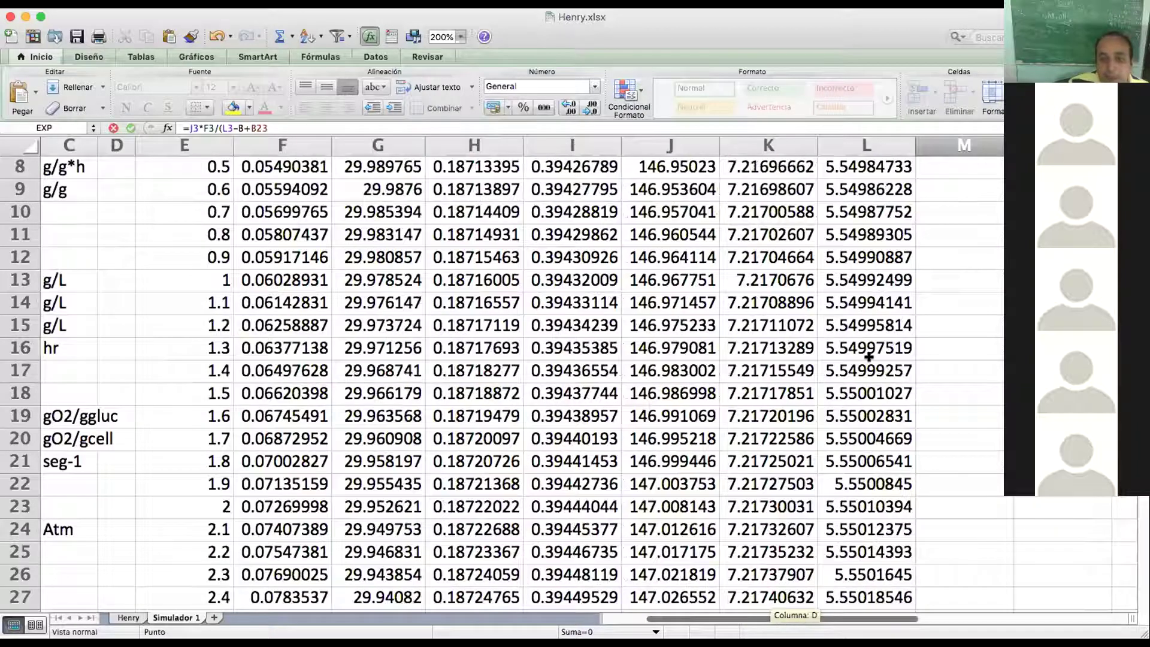
pyautogui.scroll(7, 868, 357)
pyautogui.hscroll(2, 868, 357)
pyautogui.click(933, 215)
pyautogui.press('BackSpace')
pyautogui.press('BackSpace')
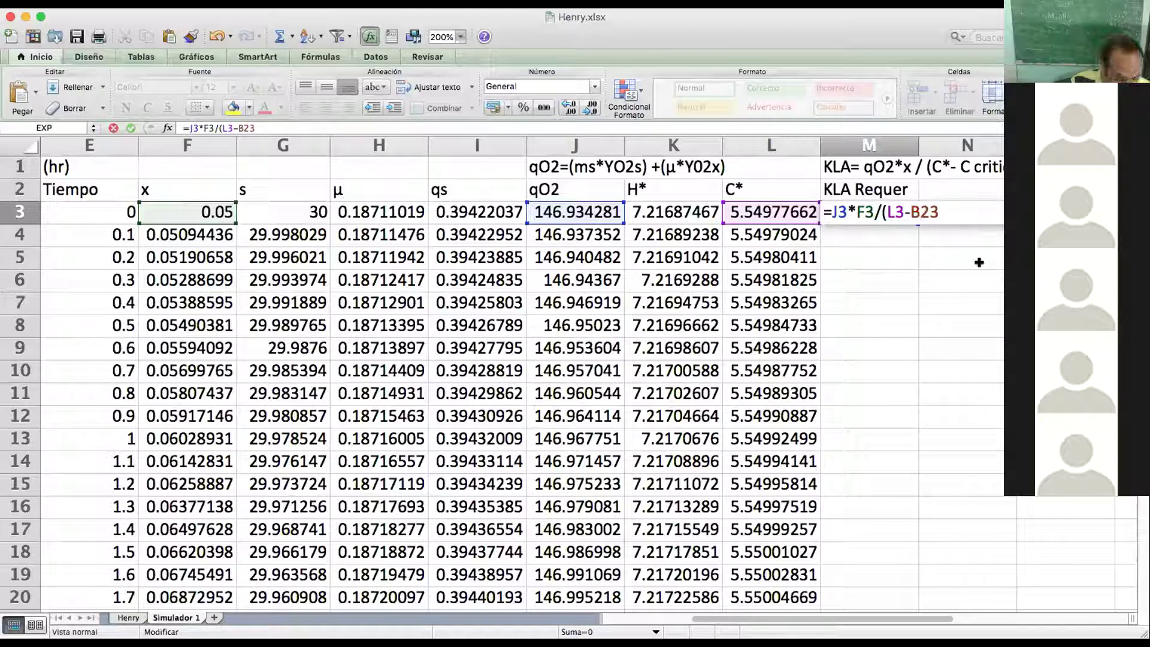
pyautogui.write('$')
pyautogui.press('Right')
pyautogui.write(')')
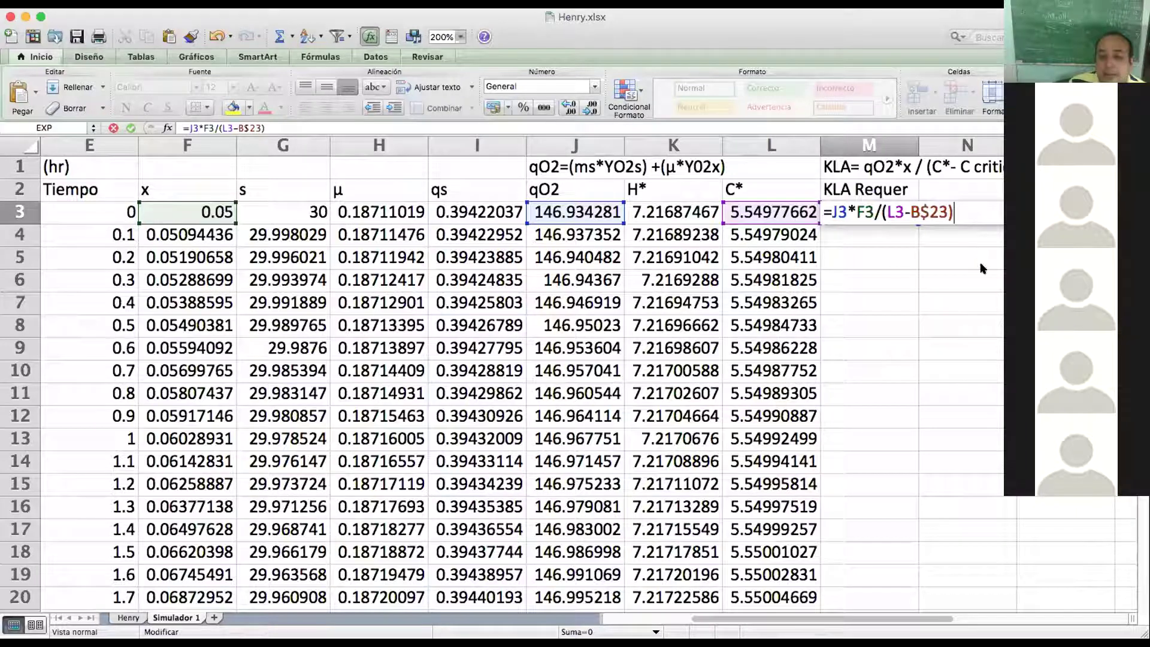
pyautogui.press('Return')
# Fill the M3 formula down the KLA Requer column through the time rows.
pyautogui.click(865, 211)
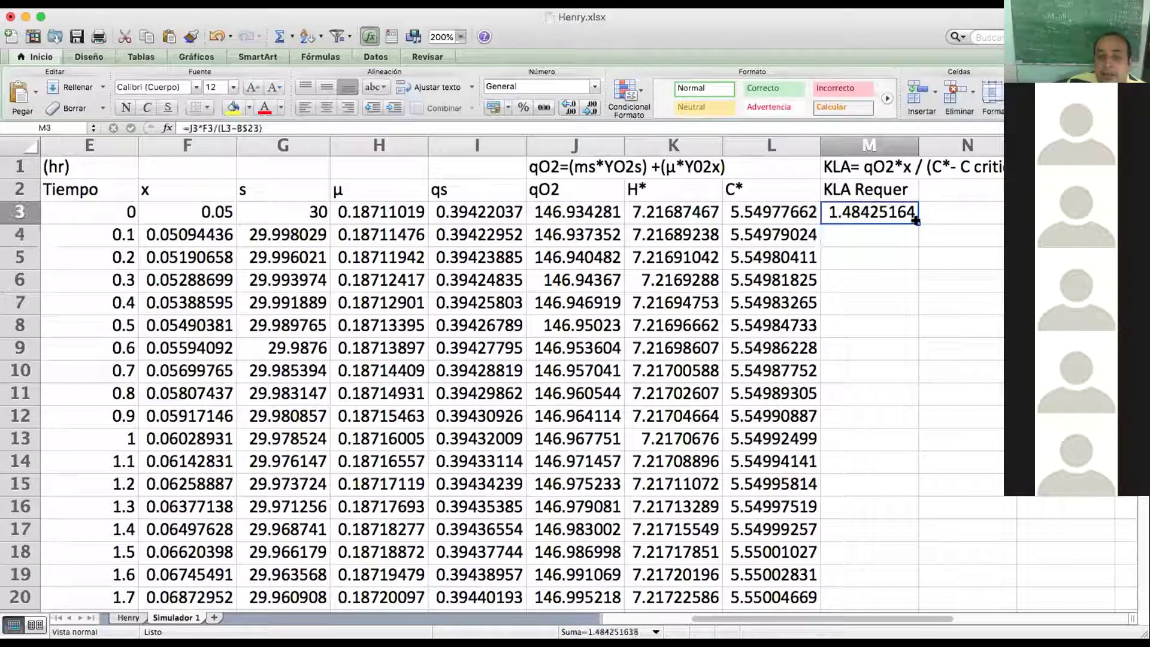
pyautogui.moveTo(916, 220)
pyautogui.mouseDown()
pyautogui.moveTo(898, 251)
pyautogui.moveTo(886, 611)
pyautogui.moveTo(915, 443)
pyautogui.moveTo(884, 265)
pyautogui.moveTo(868, 304)
pyautogui.mouseUp()
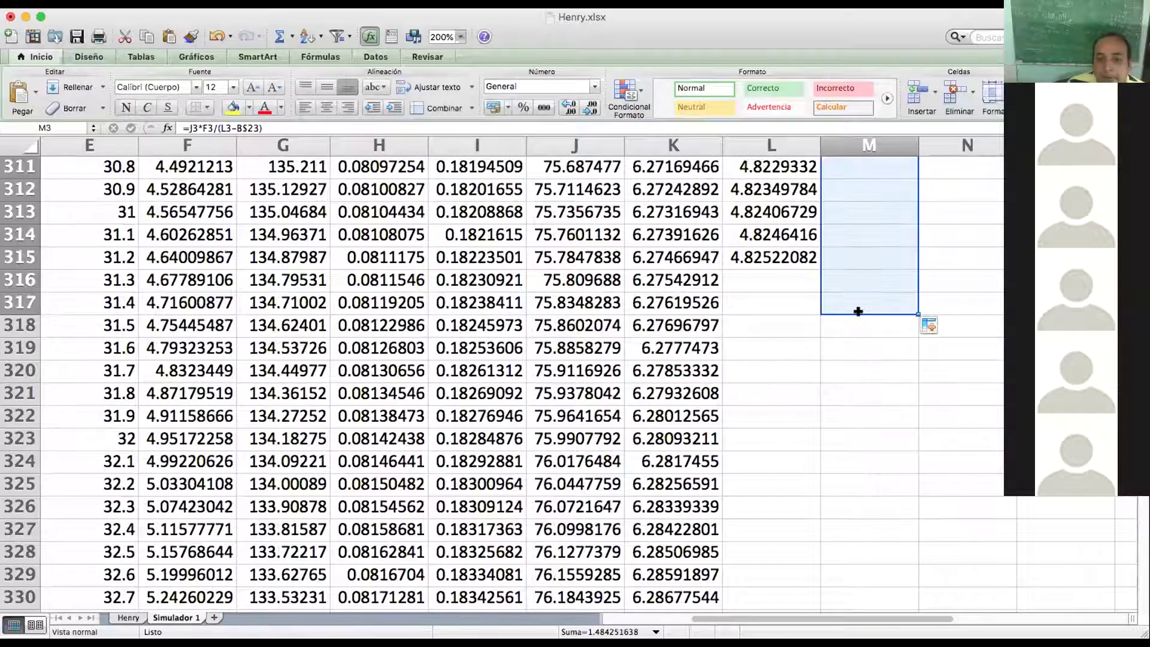
pyautogui.scroll(8, 858, 311)
pyautogui.scroll(4, 857, 311)
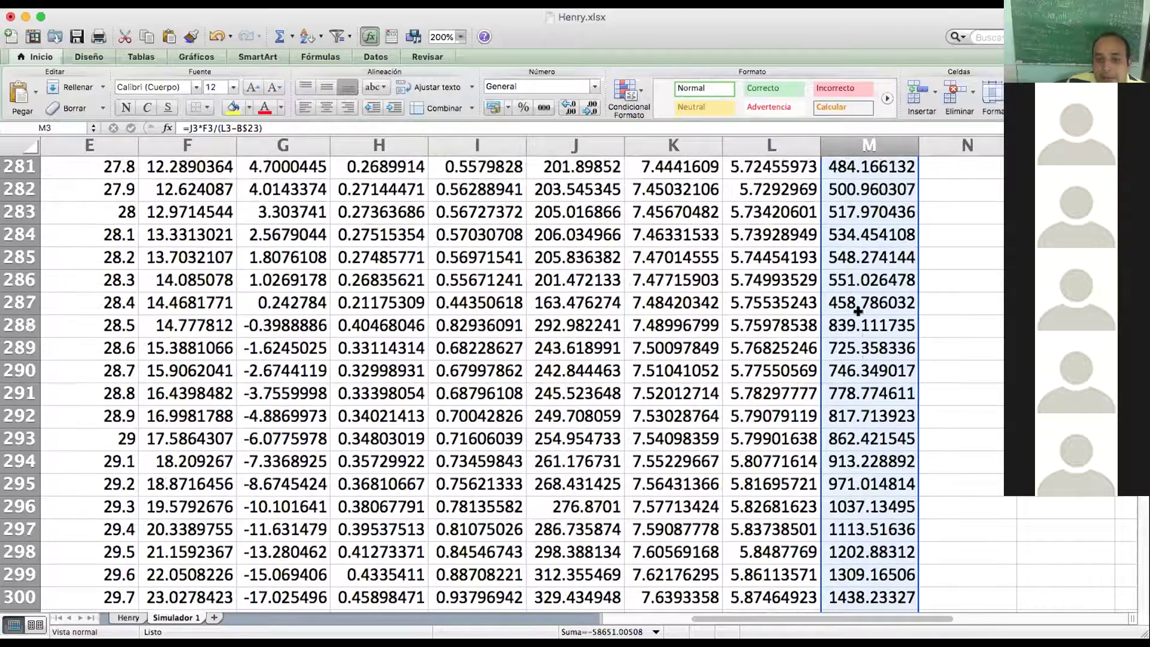
pyautogui.click(861, 307)
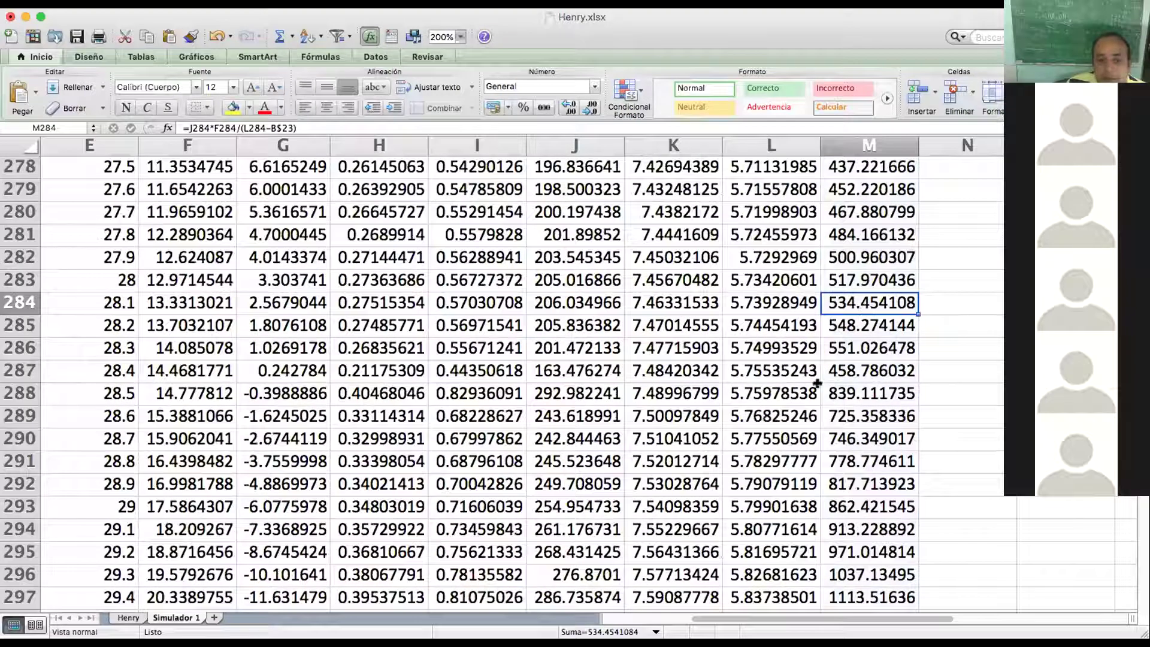
# Check the KLA (max) parameter in B21 and compare it with the first values of the KLA Requer column.
pyautogui.moveTo(825, 614); pyautogui.dragTo(743, 614)
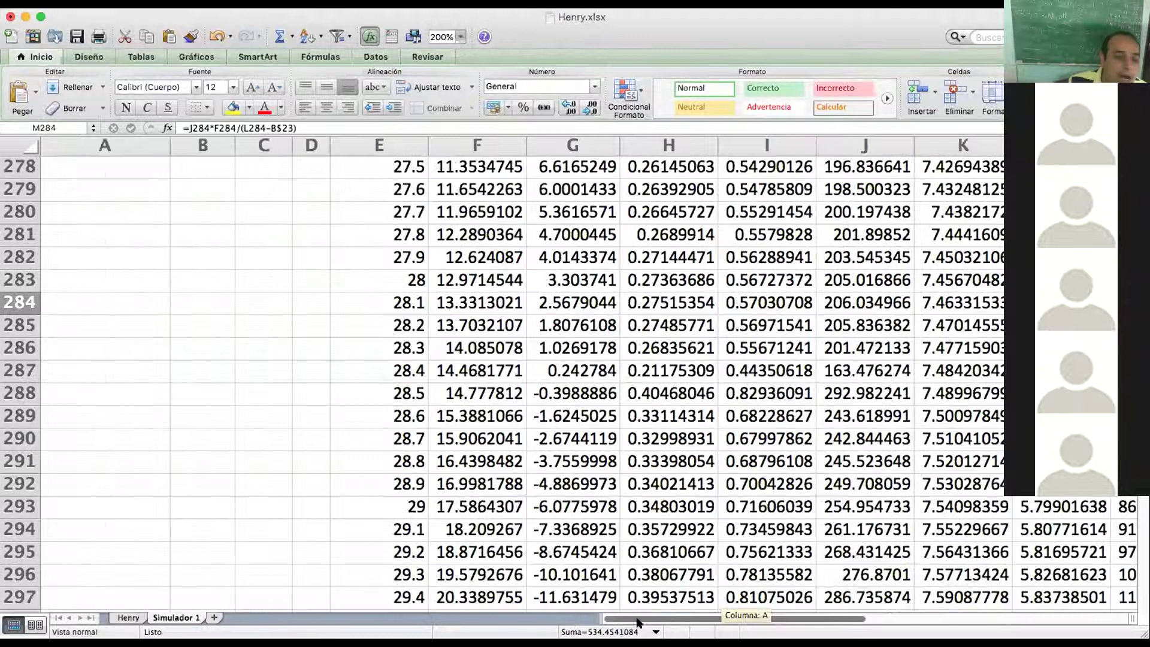
pyautogui.scroll(3, 90, 456)
pyautogui.scroll(10, 90, 456)
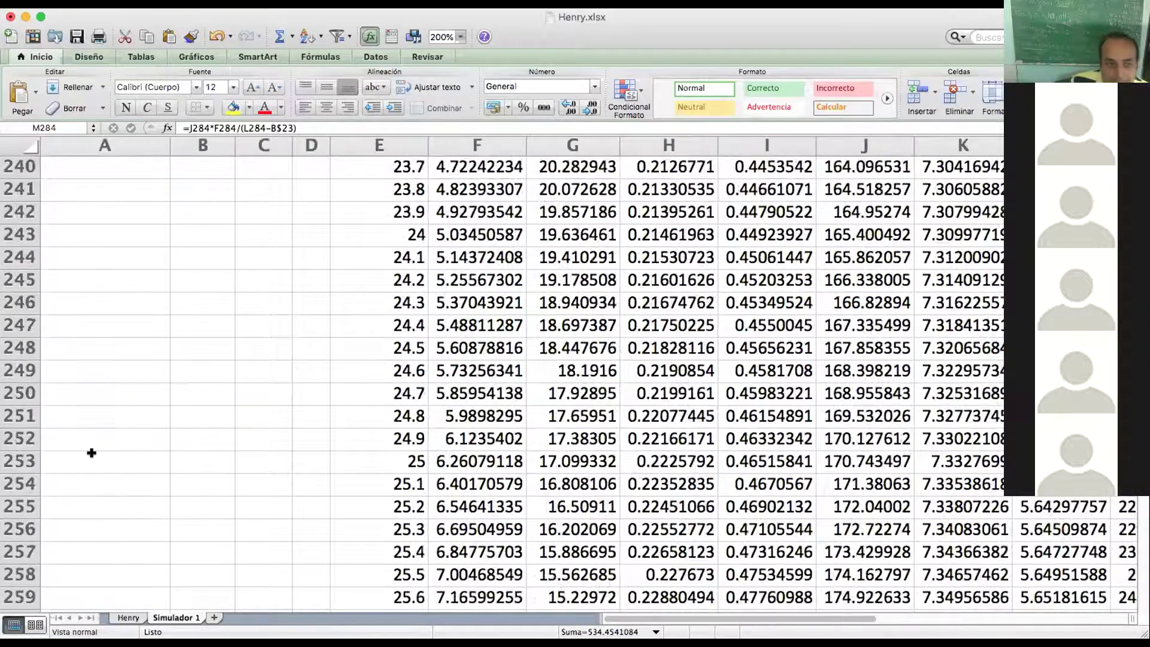
pyautogui.scroll(20, 91, 453)
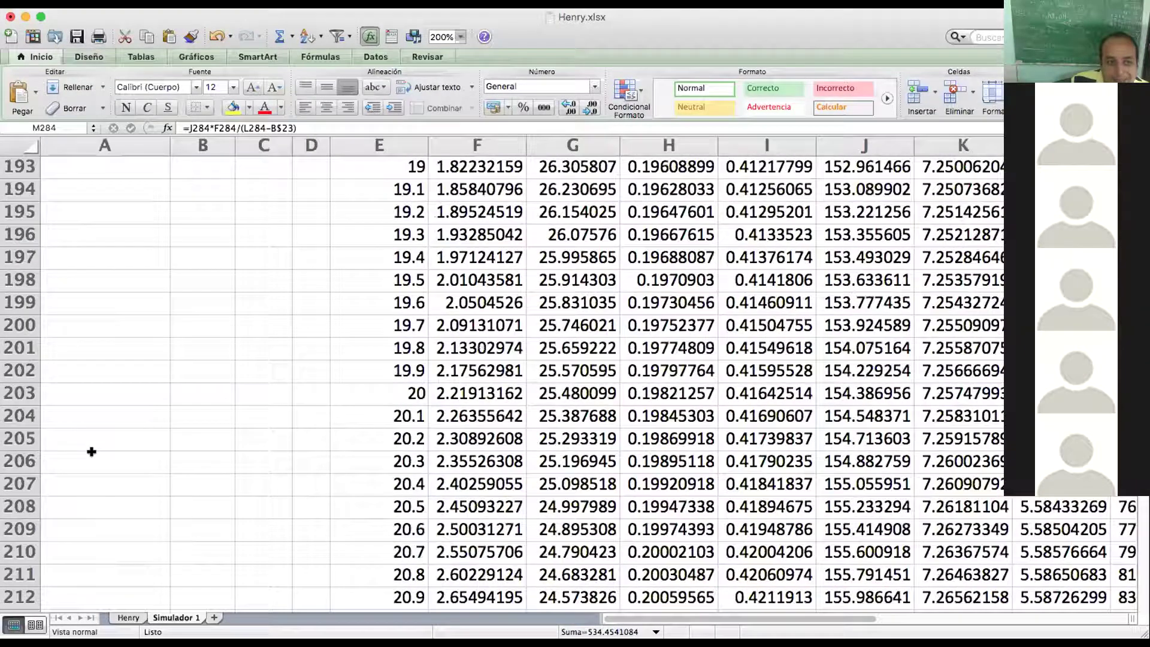
pyautogui.scroll(9, 91, 452)
pyautogui.scroll(20, 91, 451)
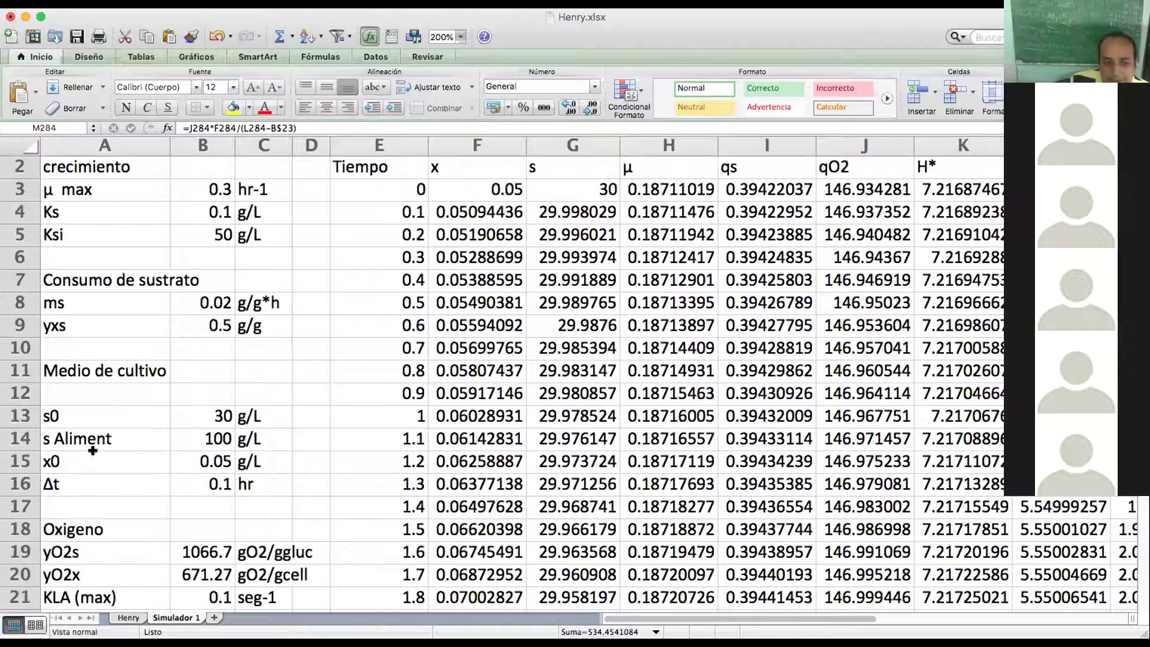
pyautogui.scroll(-2, 93, 450)
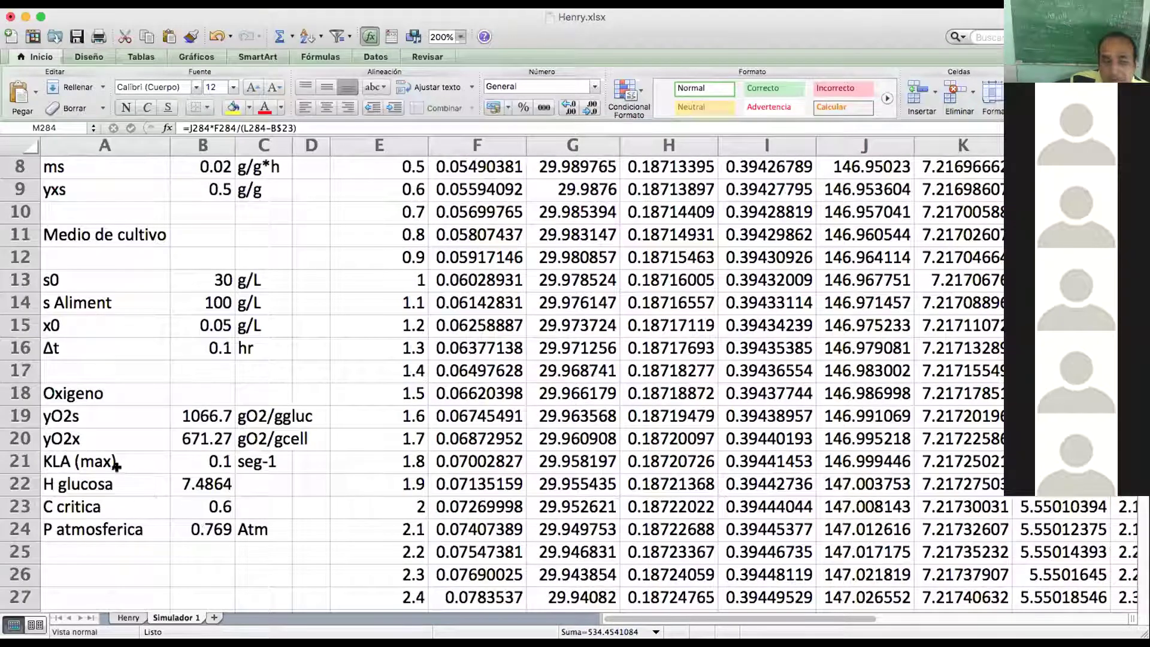
pyautogui.click(203, 457)
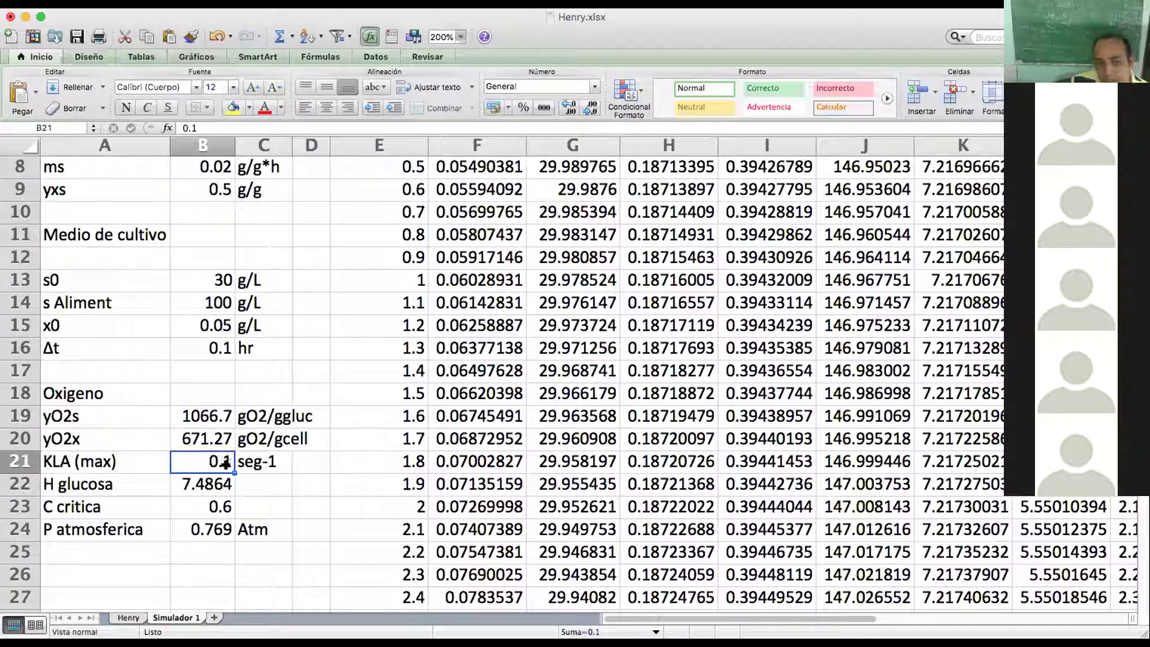
pyautogui.moveTo(674, 620); pyautogui.dragTo(762, 613)
pyautogui.scroll(5, 899, 333)
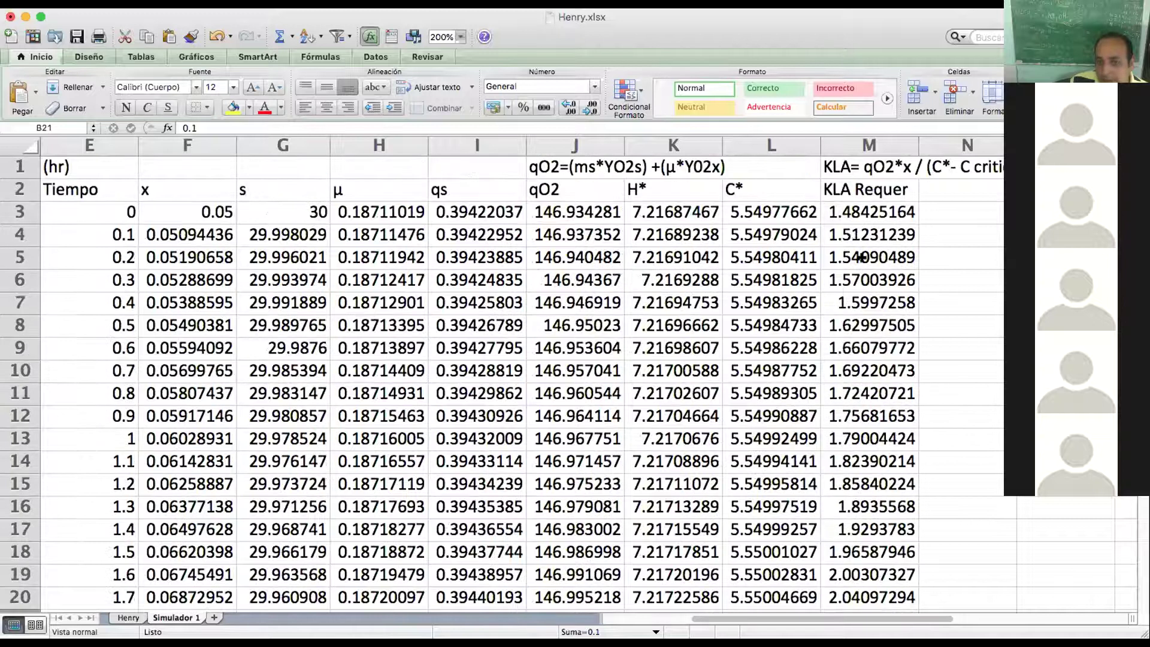
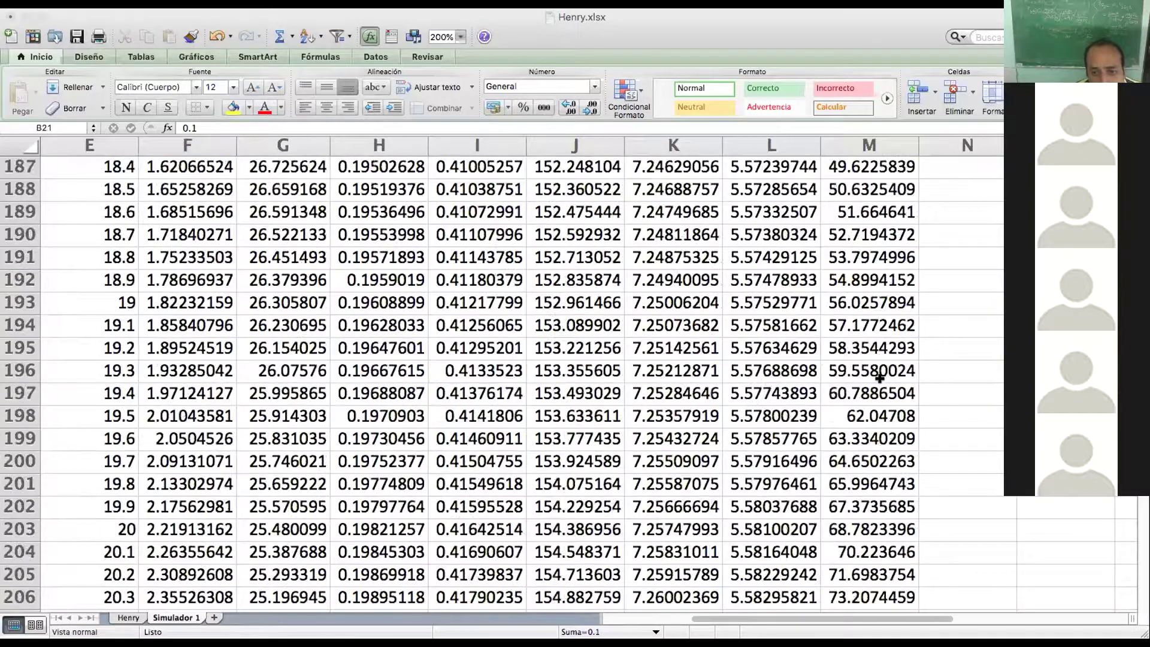
# Follow the KLA Requer column down the time rows to locate where it reaches the KLA (max) limit.
pyautogui.scroll(-11, 879, 378)
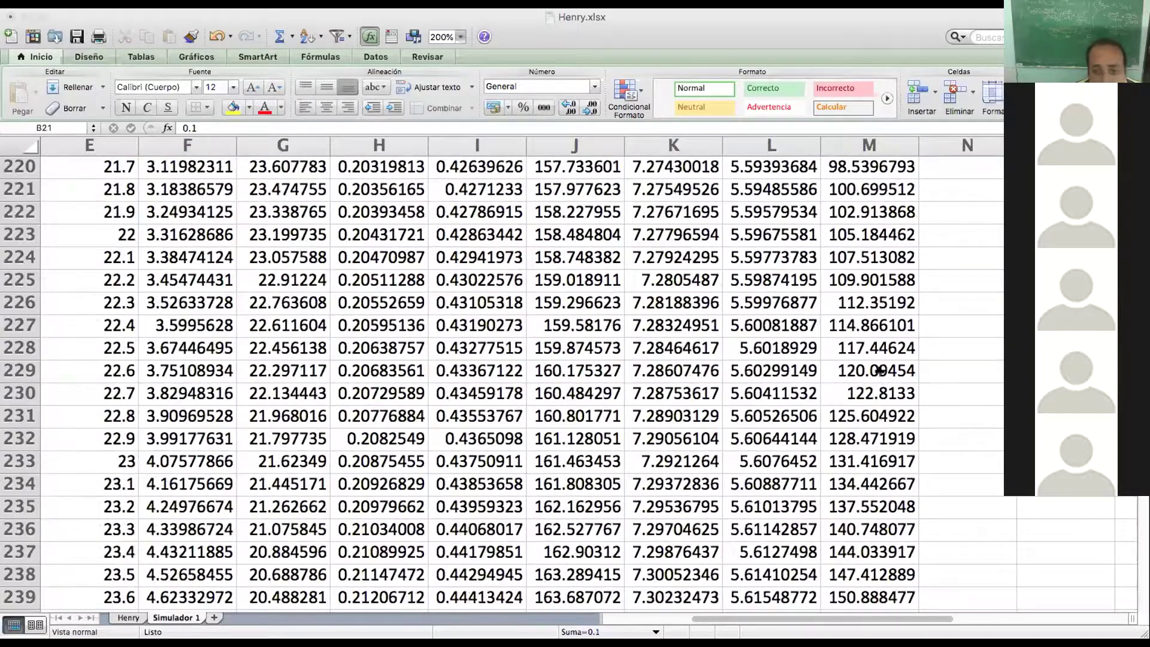
pyautogui.scroll(-1, 878, 441)
pyautogui.scroll(-2, 878, 441)
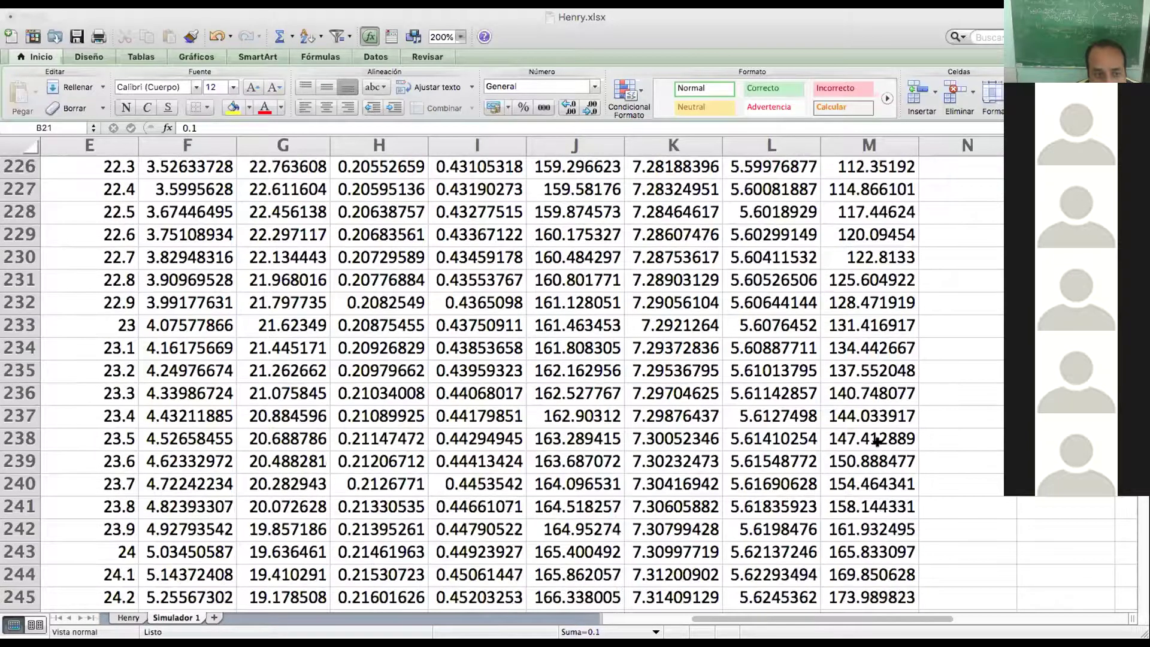
pyautogui.scroll(-4, 876, 461)
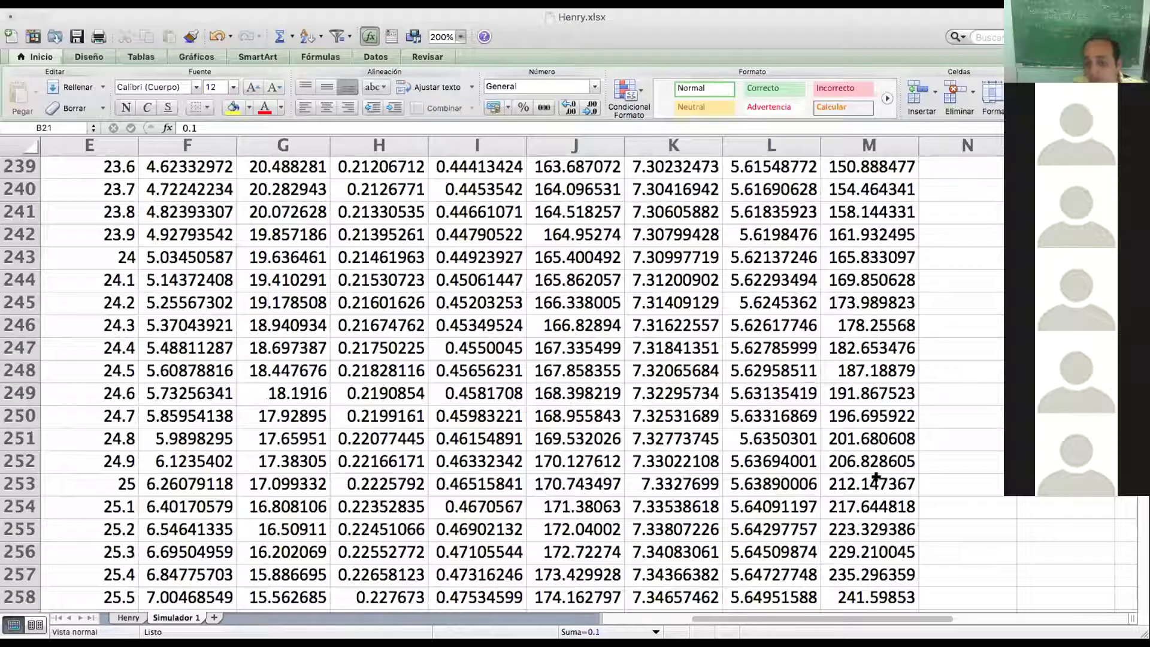
pyautogui.scroll(-1, 875, 484)
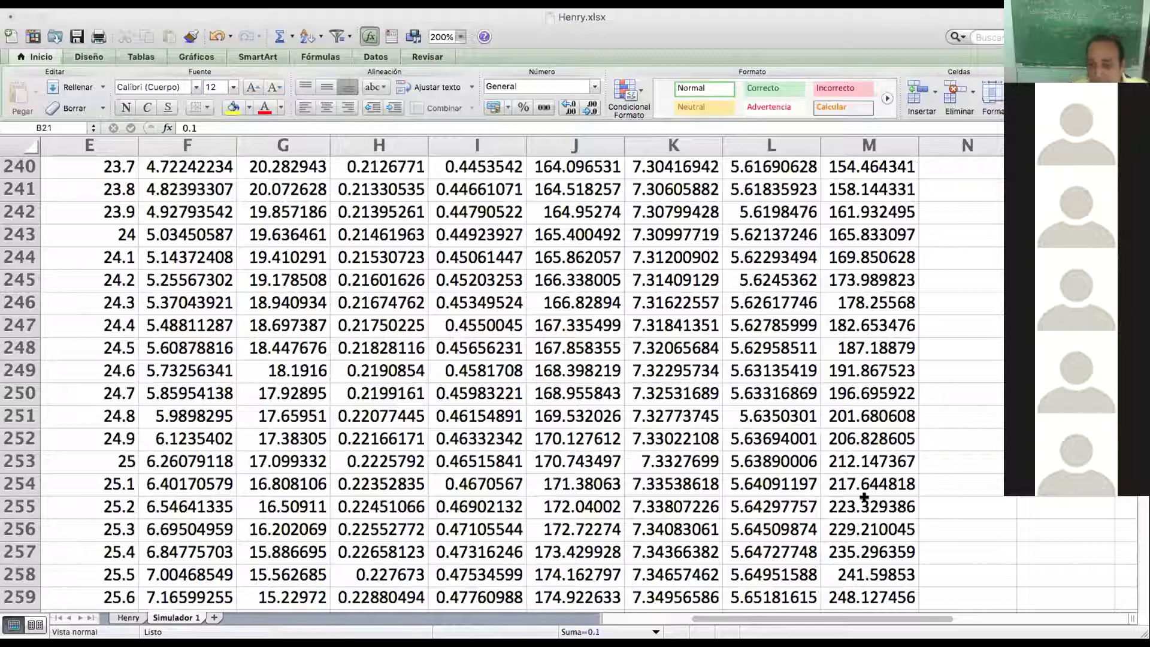
pyautogui.scroll(-3, 865, 497)
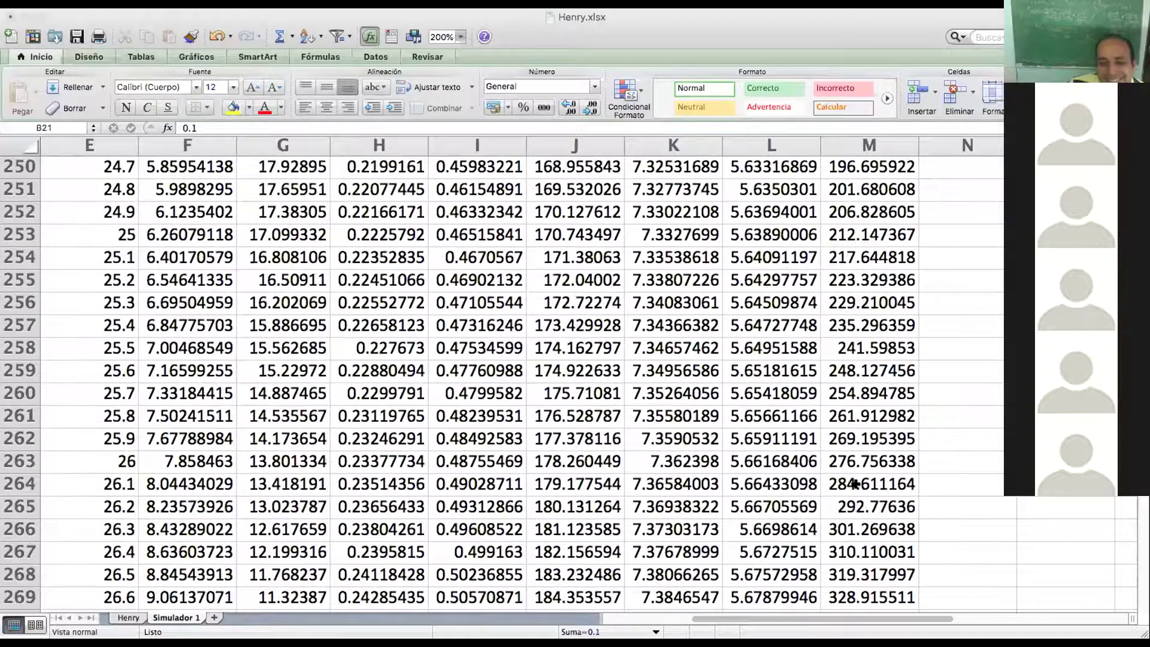
pyautogui.scroll(-1, 855, 484)
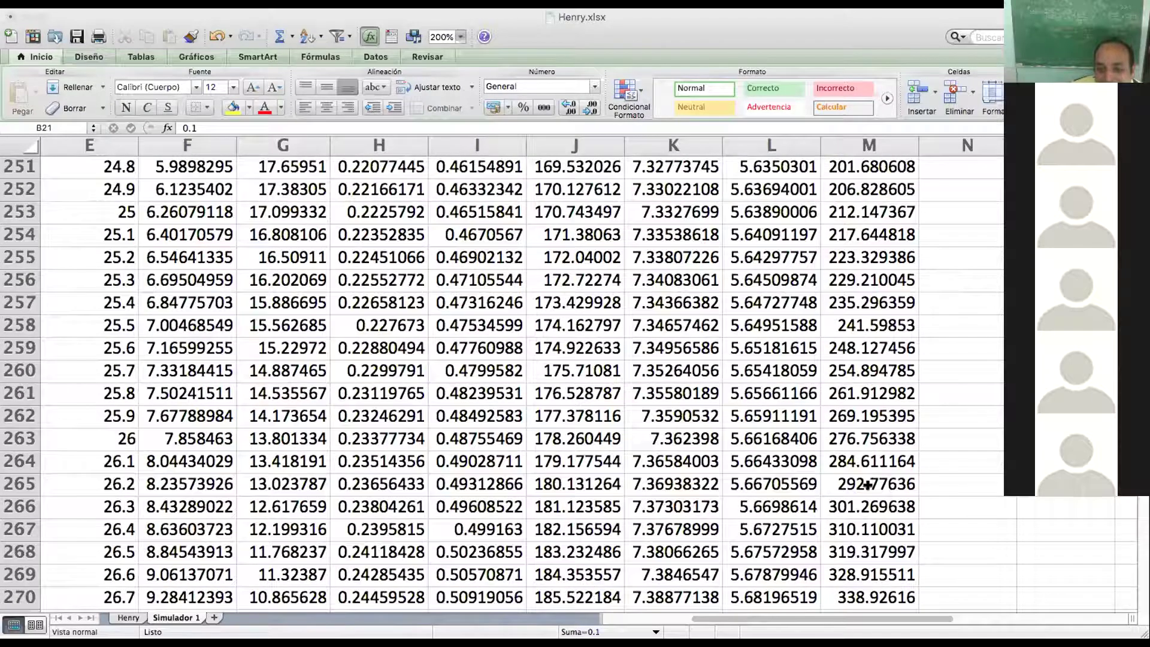
pyautogui.scroll(-2, 869, 482)
pyautogui.scroll(-1, 866, 528)
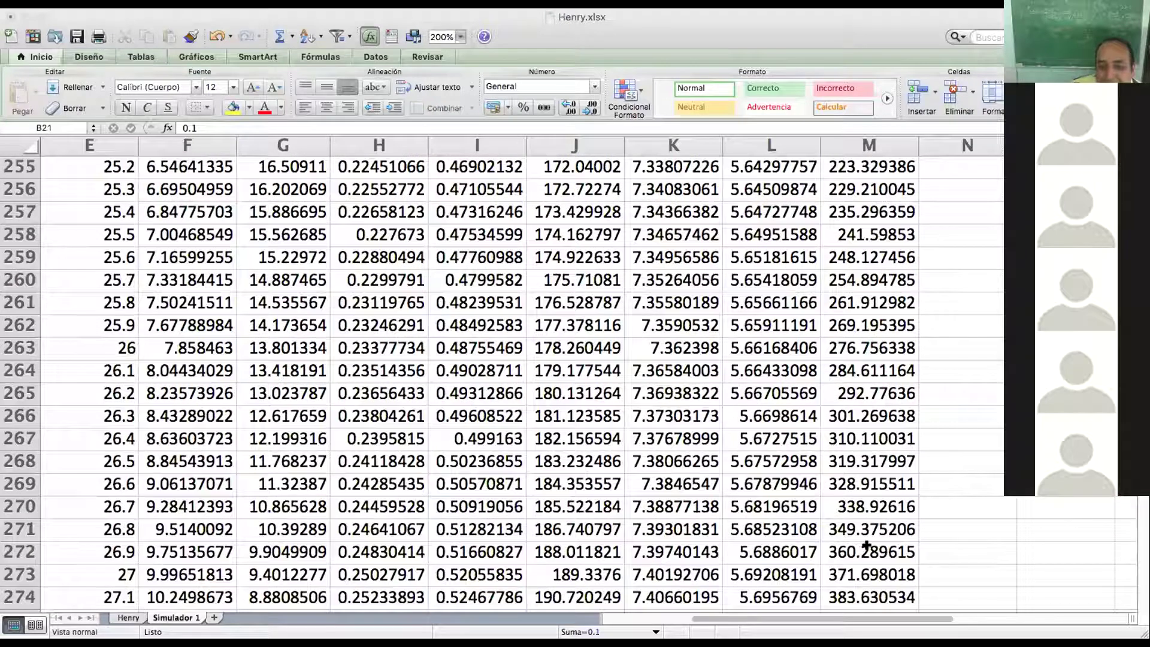
# Inspect the KLA Requer values in M272 and M273 and compare them with the time rows around them.
pyautogui.click(866, 545)
pyautogui.scroll(-3, 867, 545)
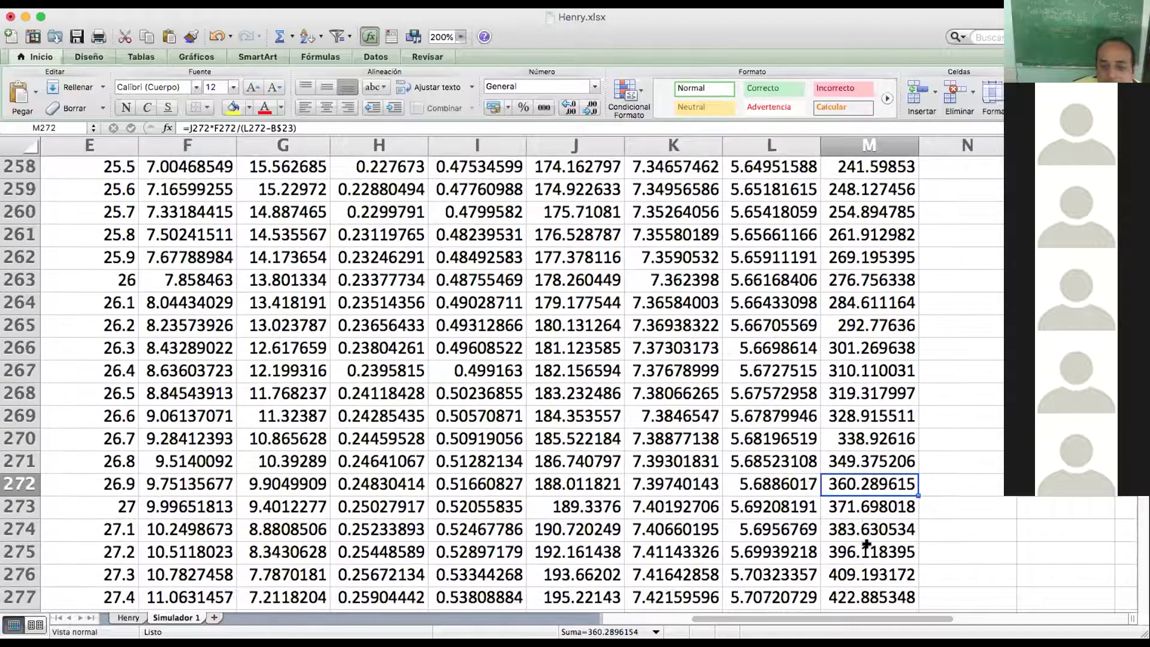
pyautogui.scroll(-9, 867, 543)
pyautogui.scroll(-3, 866, 540)
pyautogui.scroll(4, 867, 527)
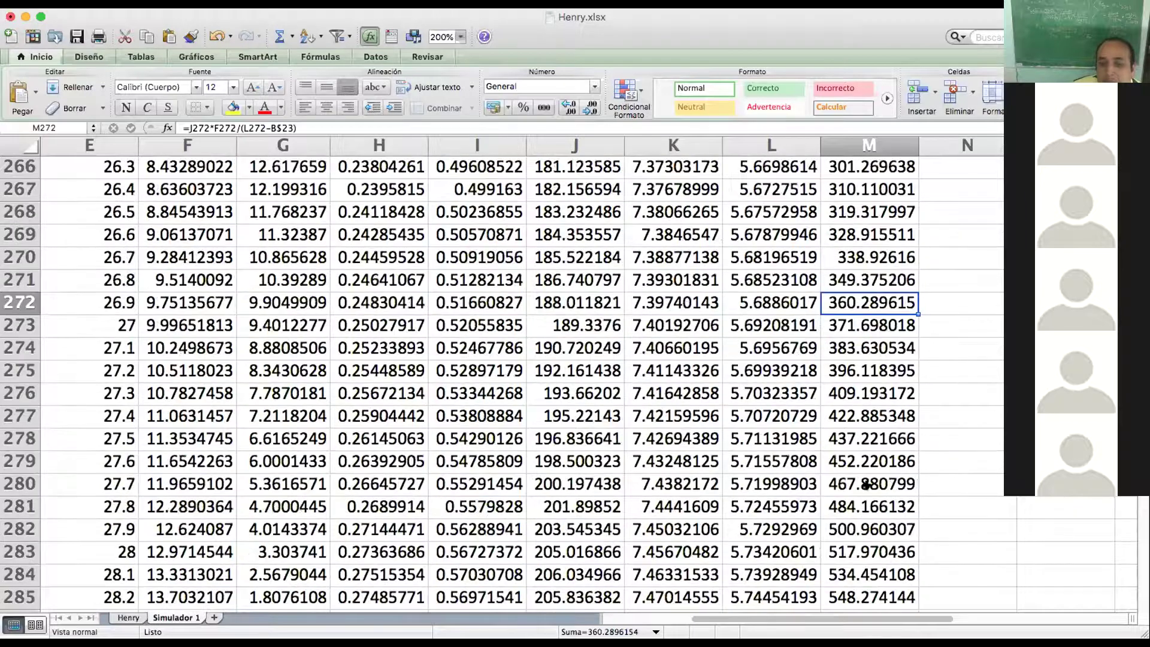
pyautogui.click(851, 324)
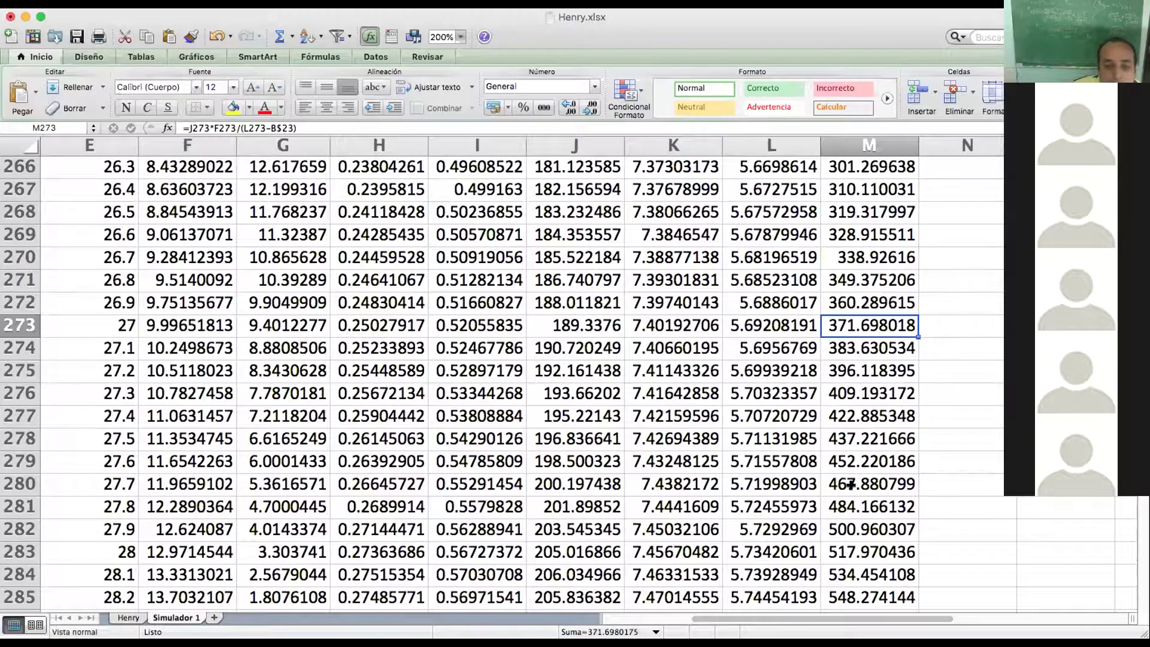
pyautogui.scroll(-6, 851, 484)
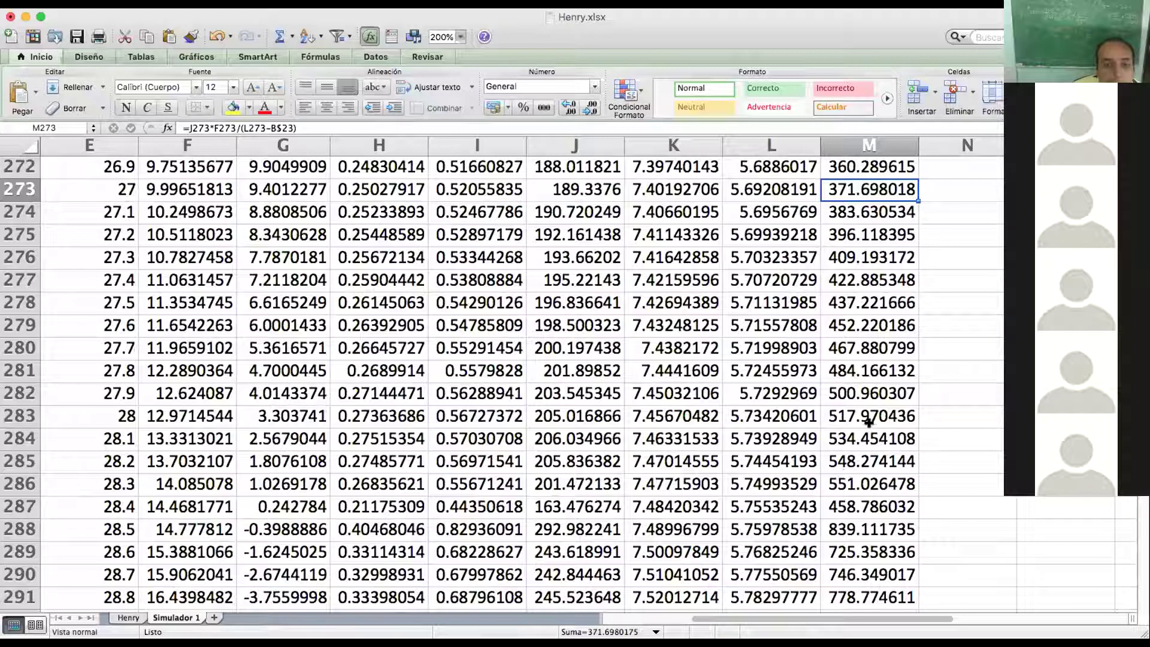
pyautogui.scroll(10, 868, 422)
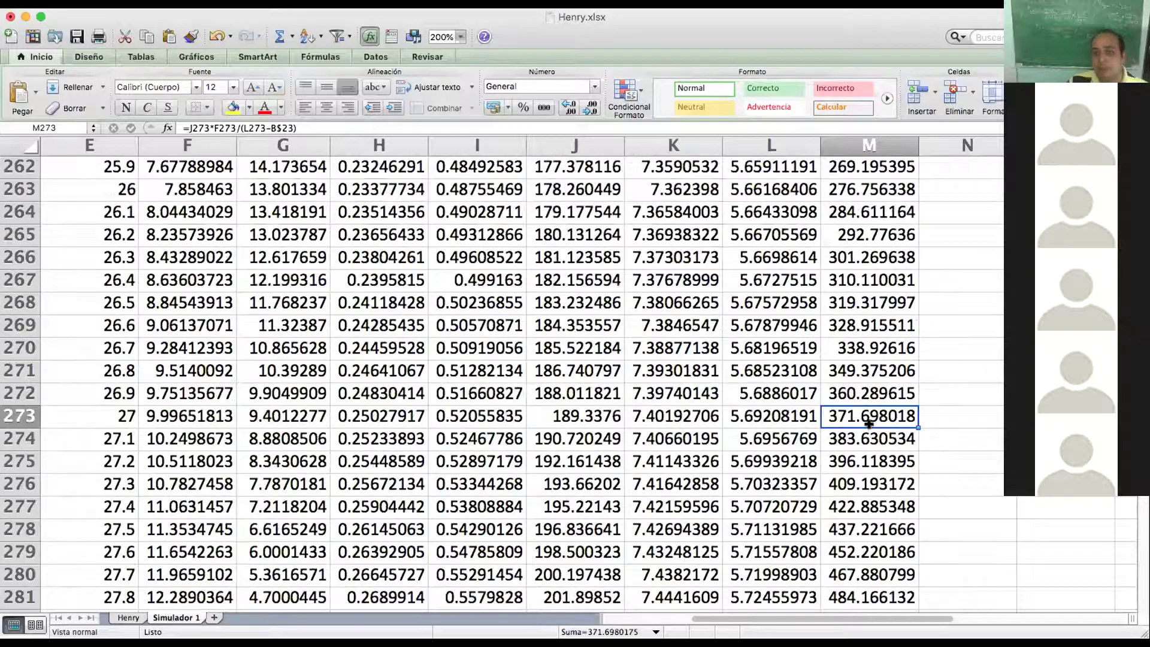
# Narrow the Tiempo, x, s, μ and qs columns (E to I) so more of the table fits beside the parameters.
pyautogui.moveTo(806, 620); pyautogui.dragTo(690, 632)
pyautogui.moveTo(987, 538); pyautogui.dragTo(987, 538)
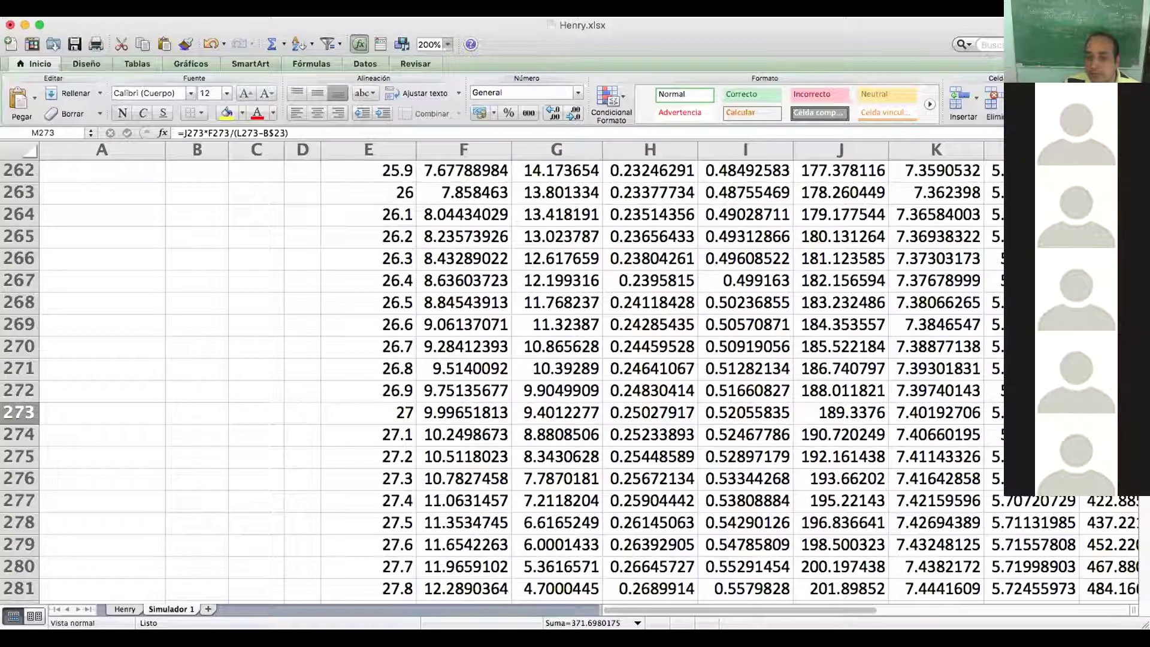
pyautogui.scroll(15, 515, 377)
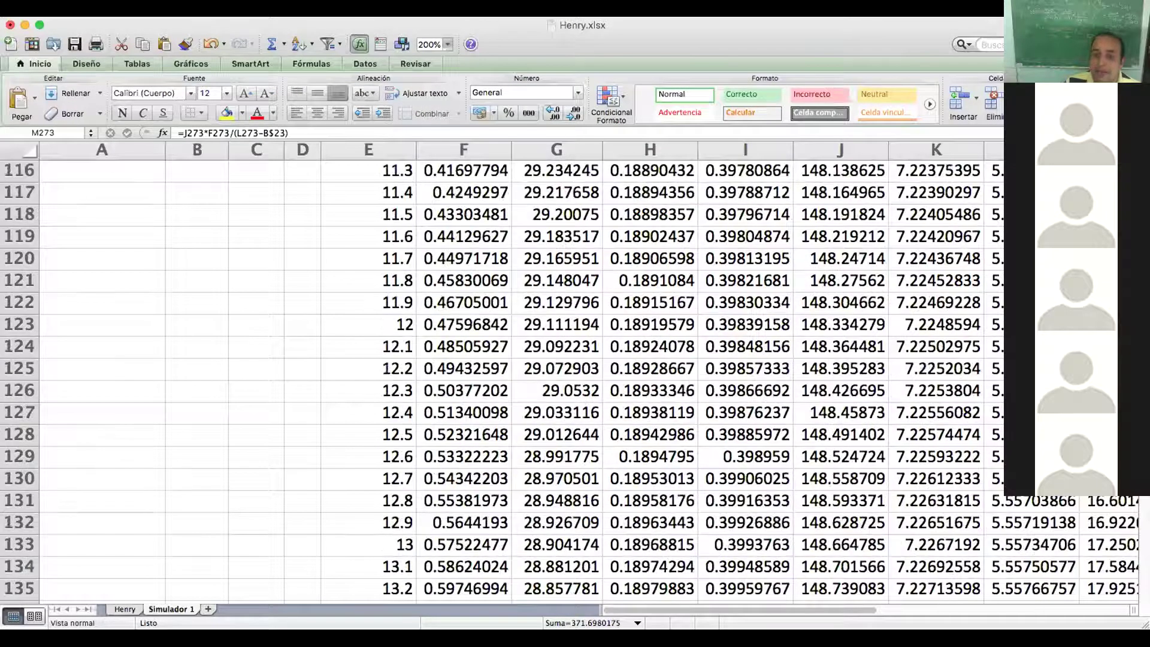
pyautogui.scroll(12, 333, 433)
pyautogui.scroll(-3, 334, 433)
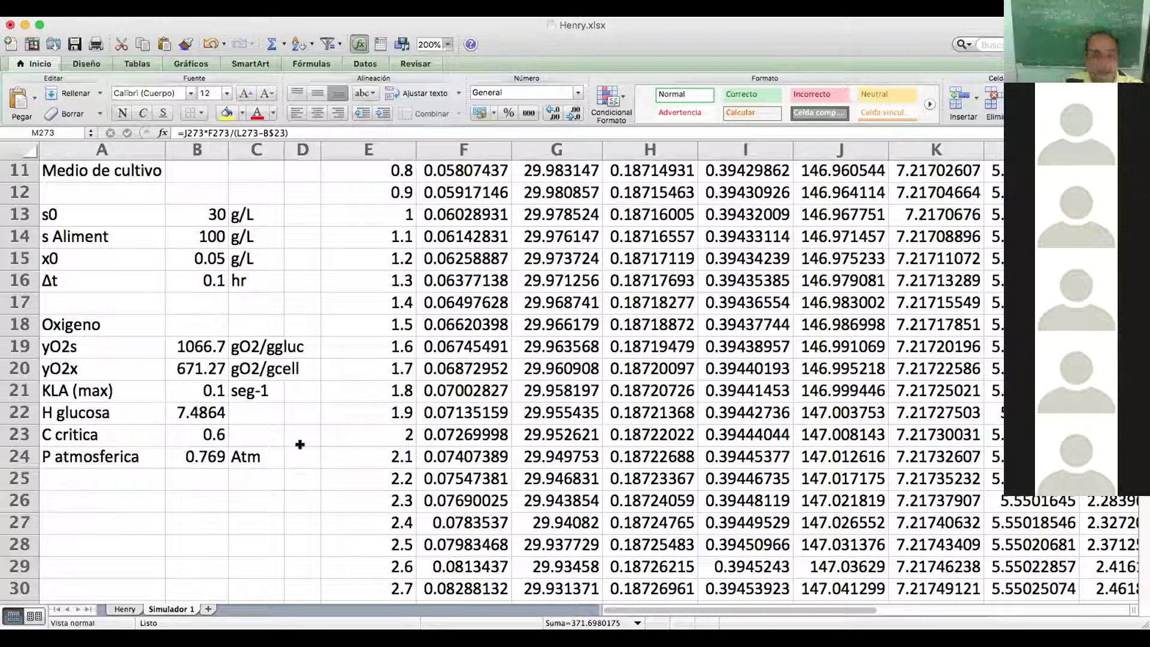
pyautogui.scroll(4, 300, 444)
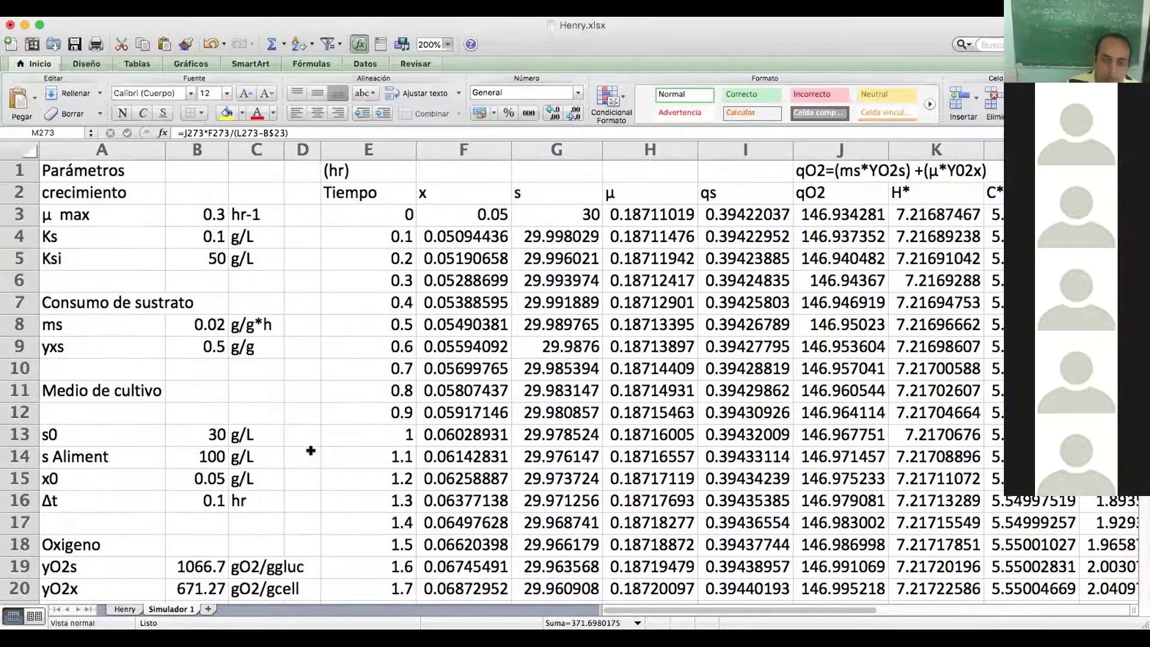
pyautogui.moveTo(505, 150); pyautogui.dragTo(481, 150)
pyautogui.moveTo(560, 150); pyautogui.dragTo(540, 150)
pyautogui.moveTo(646, 149); pyautogui.dragTo(605, 150)
pyautogui.moveTo(707, 151); pyautogui.dragTo(673, 150)
pyautogui.click(667, 149)
pyautogui.moveTo(411, 146); pyautogui.dragTo(386, 149)
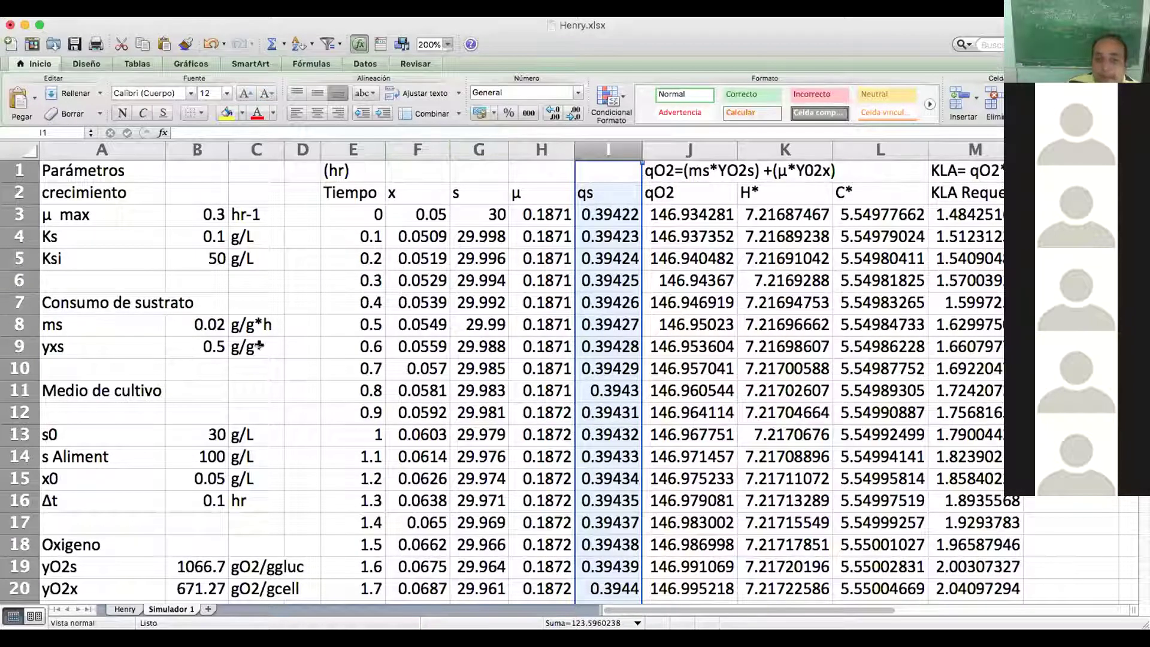
# Set the initial substrate s0 in B13 to 25 g/L.
pyautogui.scroll(-2, 259, 345)
pyautogui.scroll(-2, 258, 345)
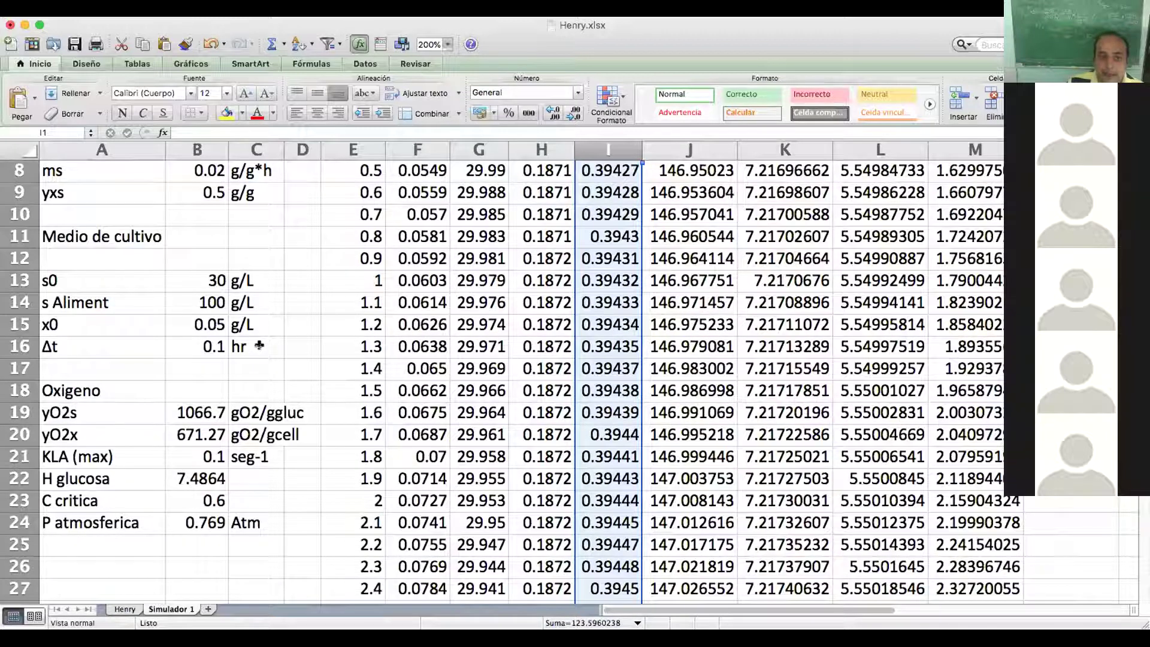
pyautogui.scroll(4, 259, 345)
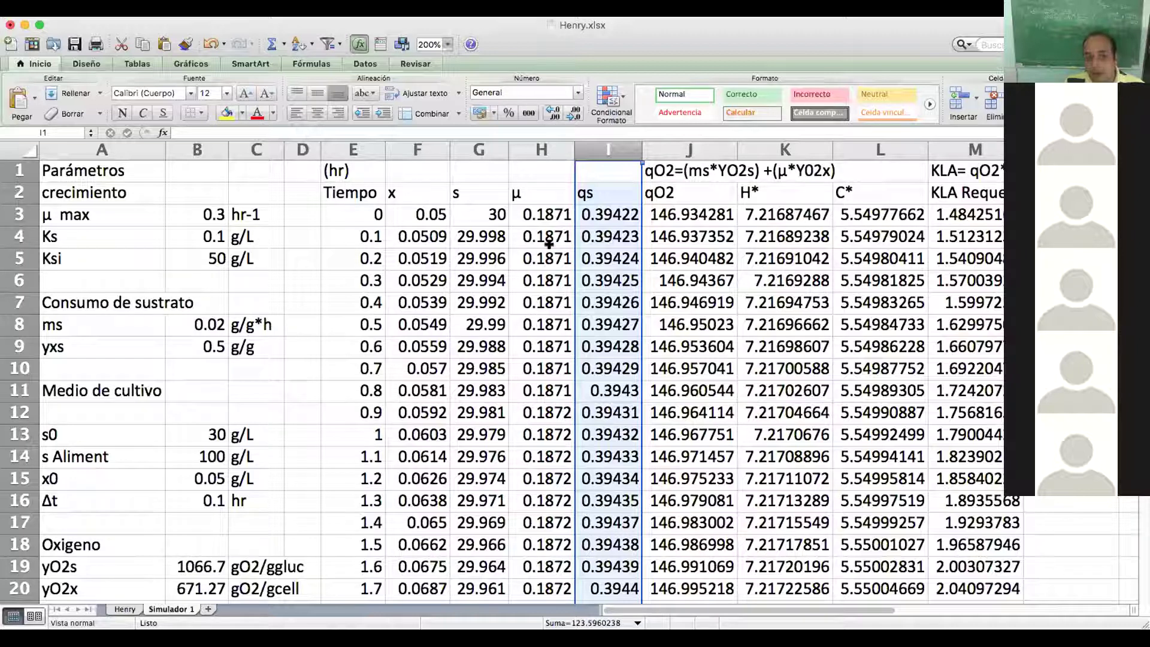
pyautogui.click(208, 433)
pyautogui.doubleClick(208, 433)
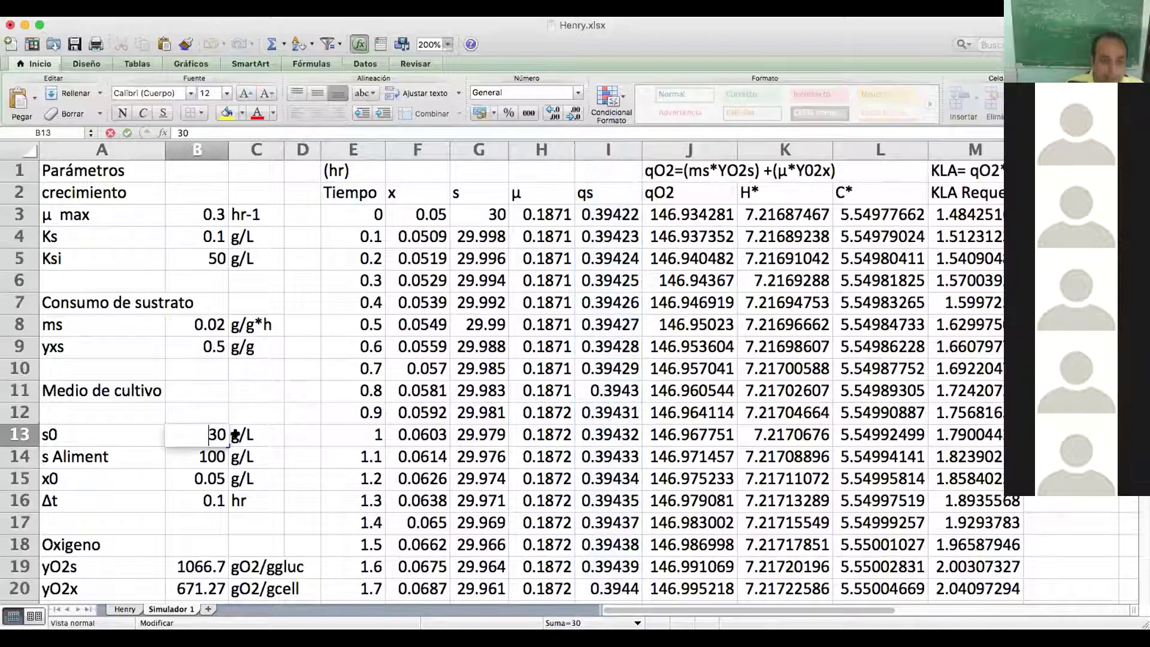
pyautogui.press('BackSpace')
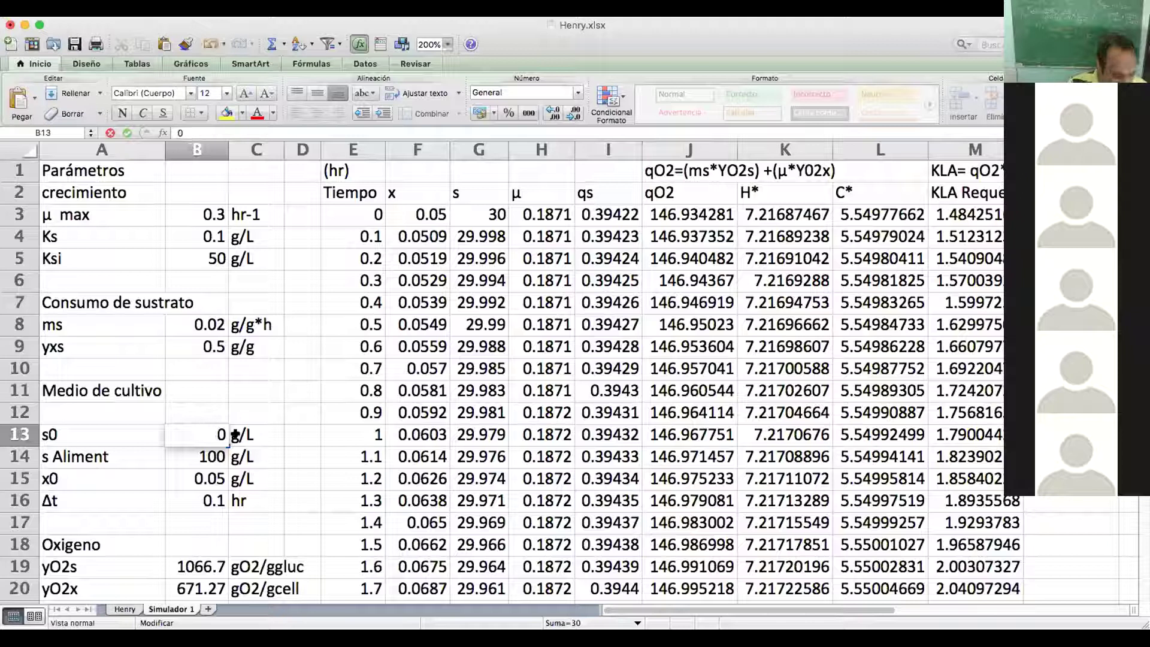
pyautogui.write('2')
pyautogui.press('Delete')
pyautogui.write('5')
pyautogui.press('Return')
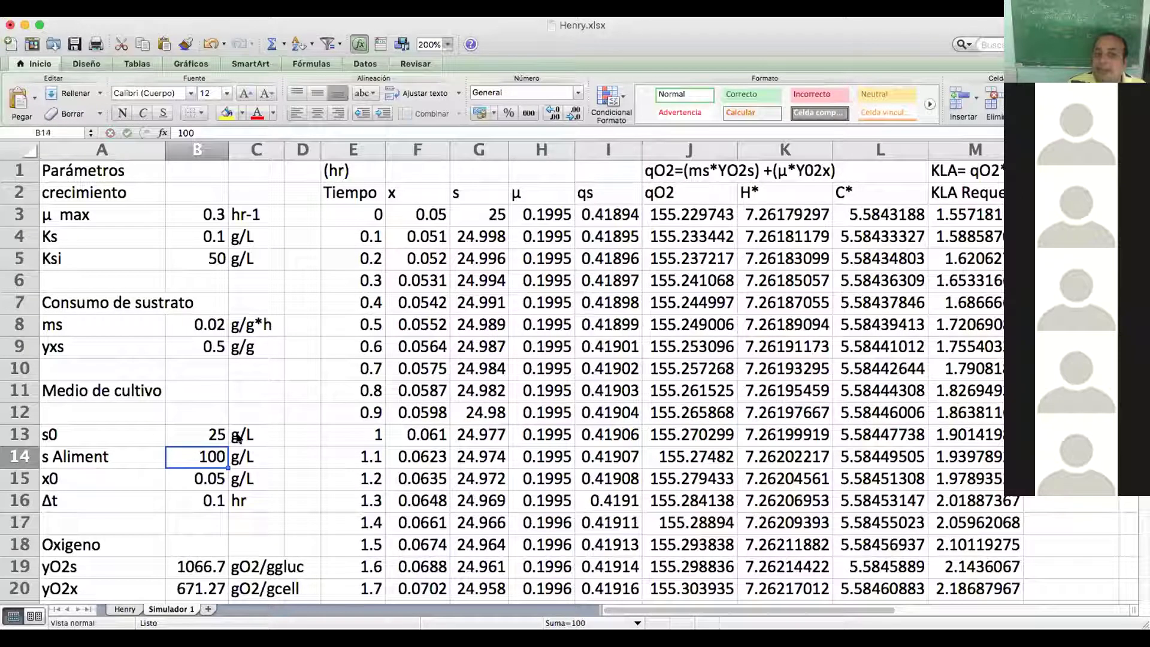
# Check the recalculated KLA Requer column through the later time rows and inspect the value in M256.
pyautogui.scroll(-15, 853, 524)
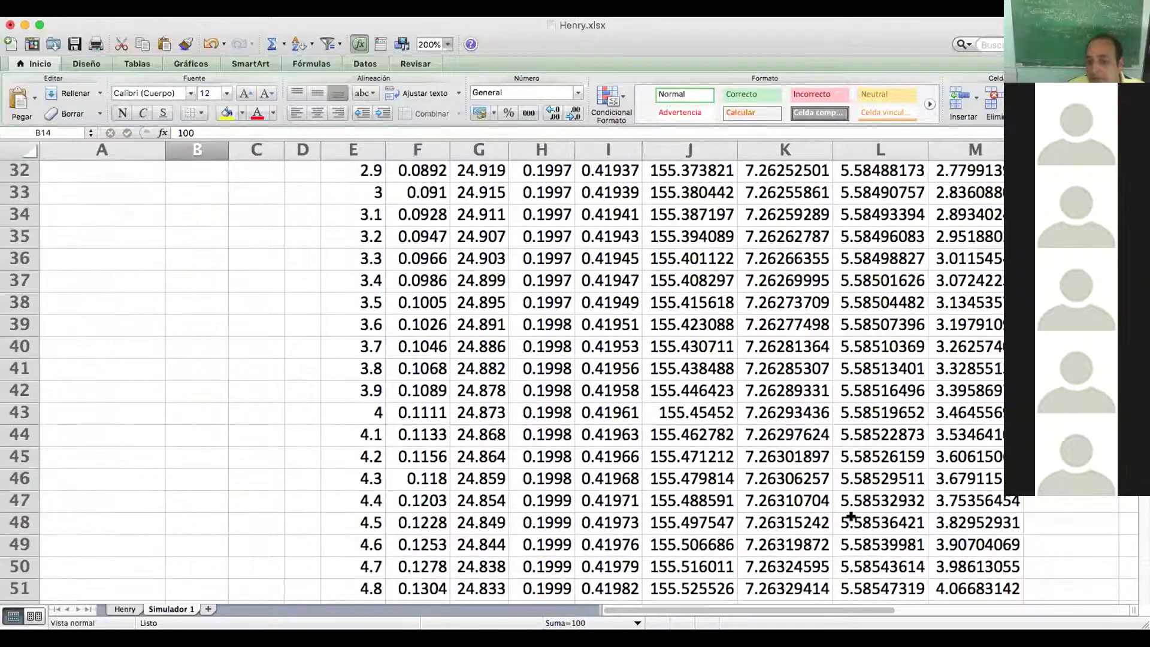
pyautogui.scroll(-5, 851, 519)
pyautogui.scroll(-20, 841, 531)
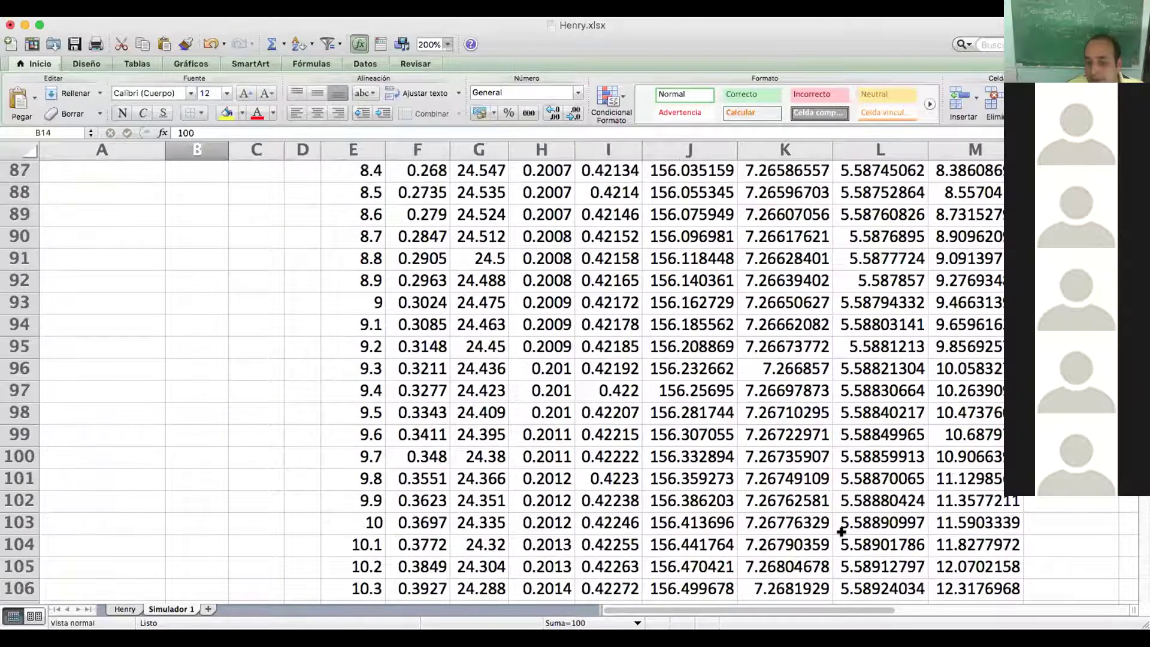
pyautogui.scroll(-18, 841, 532)
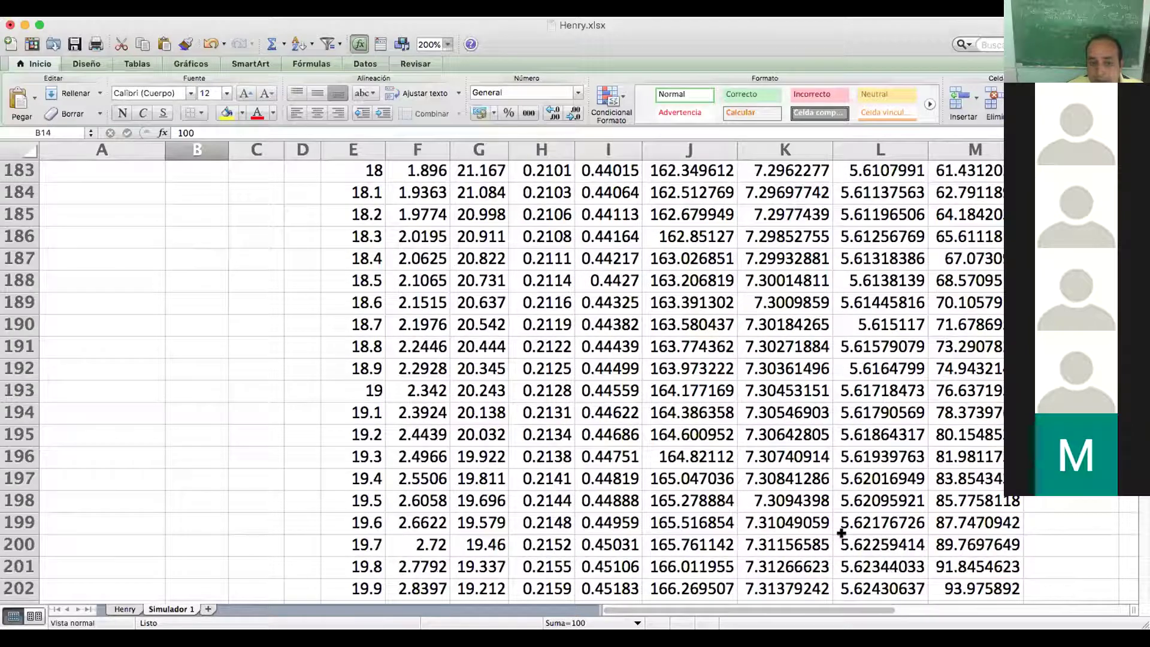
pyautogui.scroll(-19, 840, 533)
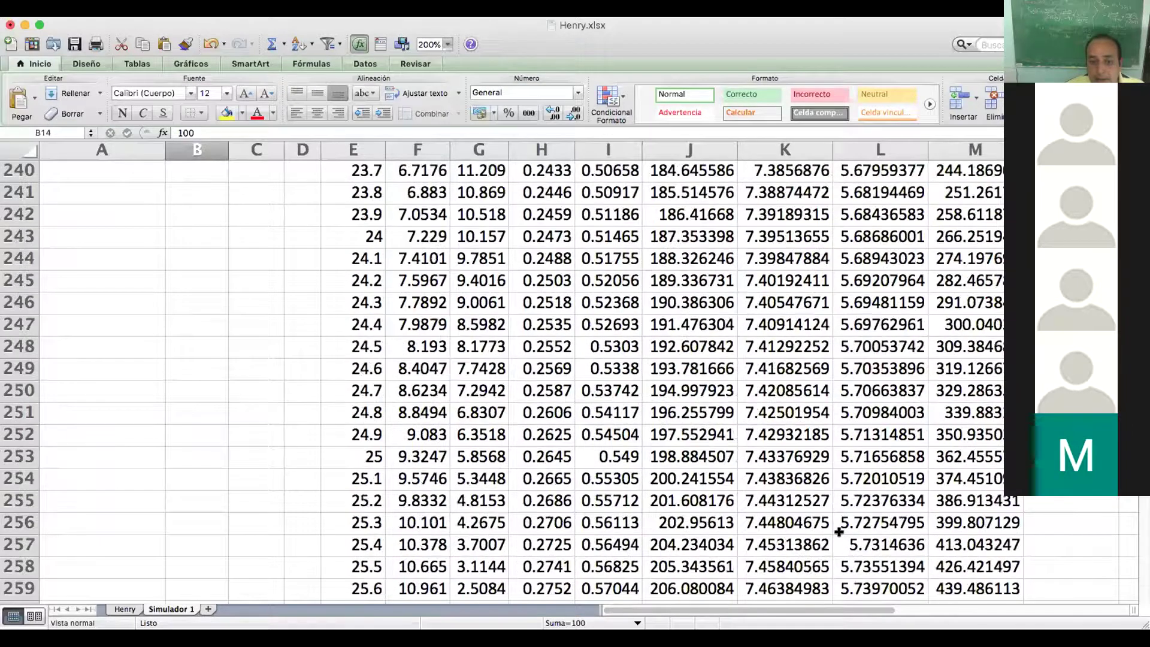
pyautogui.scroll(-4, 840, 530)
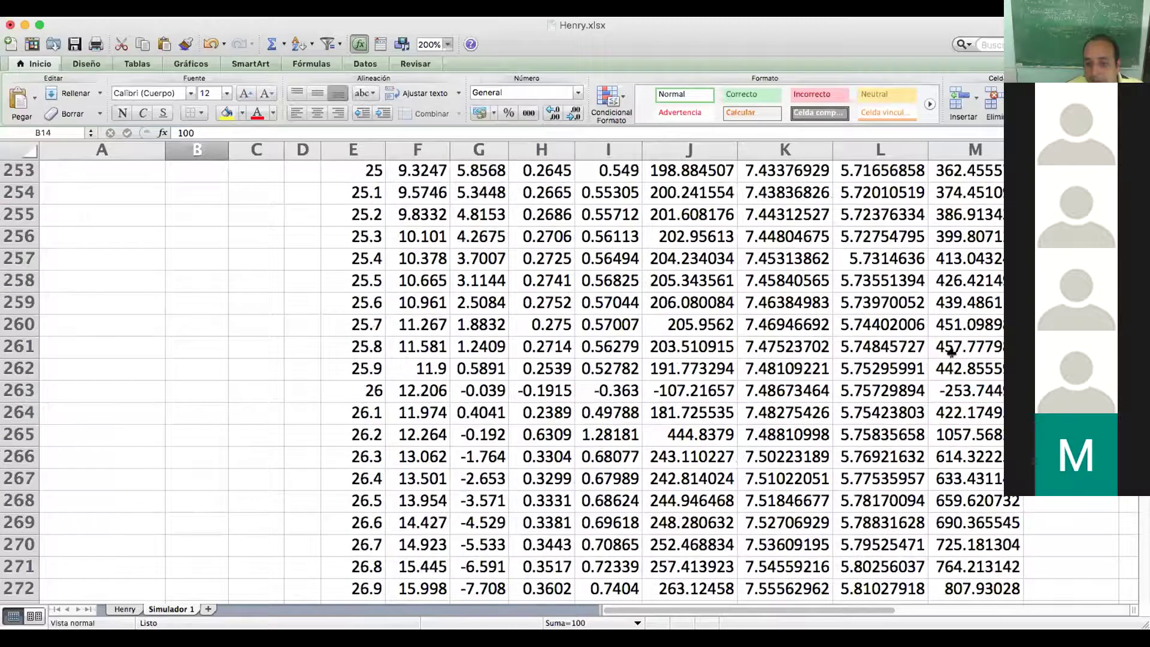
pyautogui.click(934, 231)
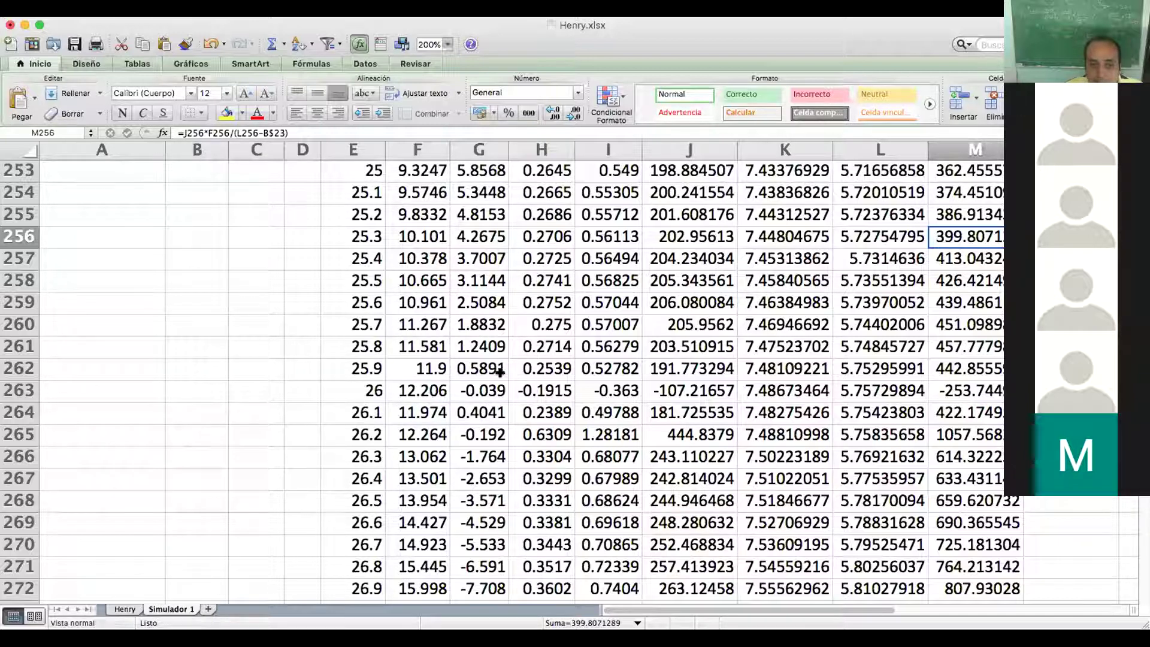
# Insert a smooth-line scatter chart of x against Tiempo from the range E2:F262.
pyautogui.moveTo(411, 368); pyautogui.dragTo(341, 188)
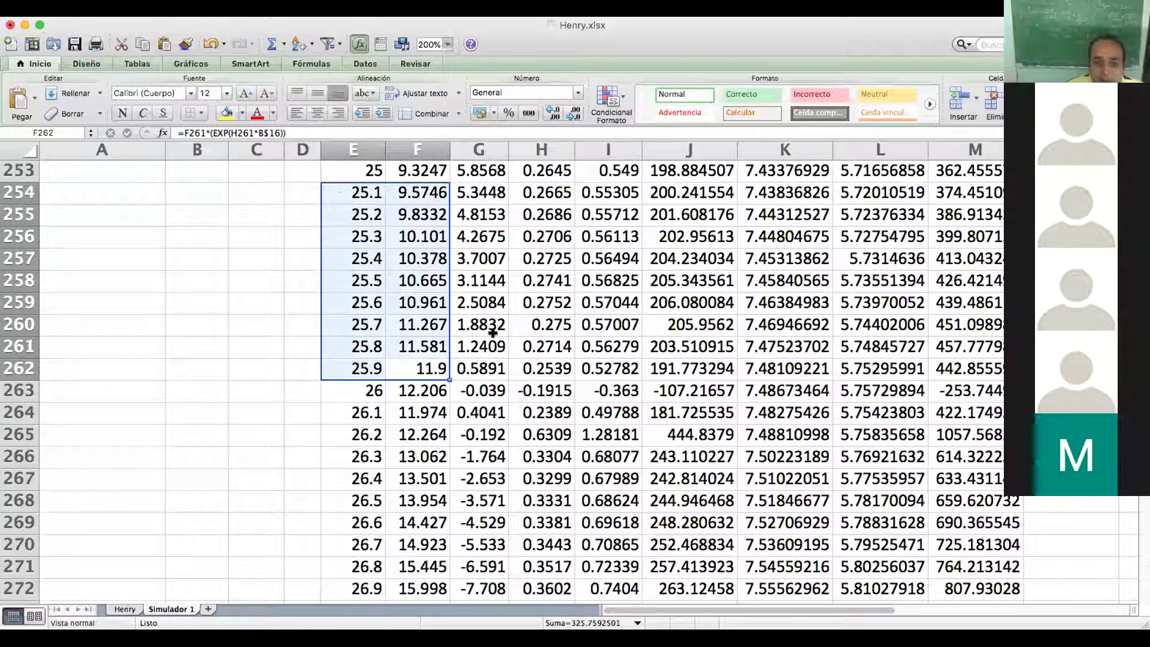
pyautogui.moveTo(444, 365); pyautogui.dragTo(328, 135)
pyautogui.moveTo(328, 189); pyautogui.dragTo(328, 189)
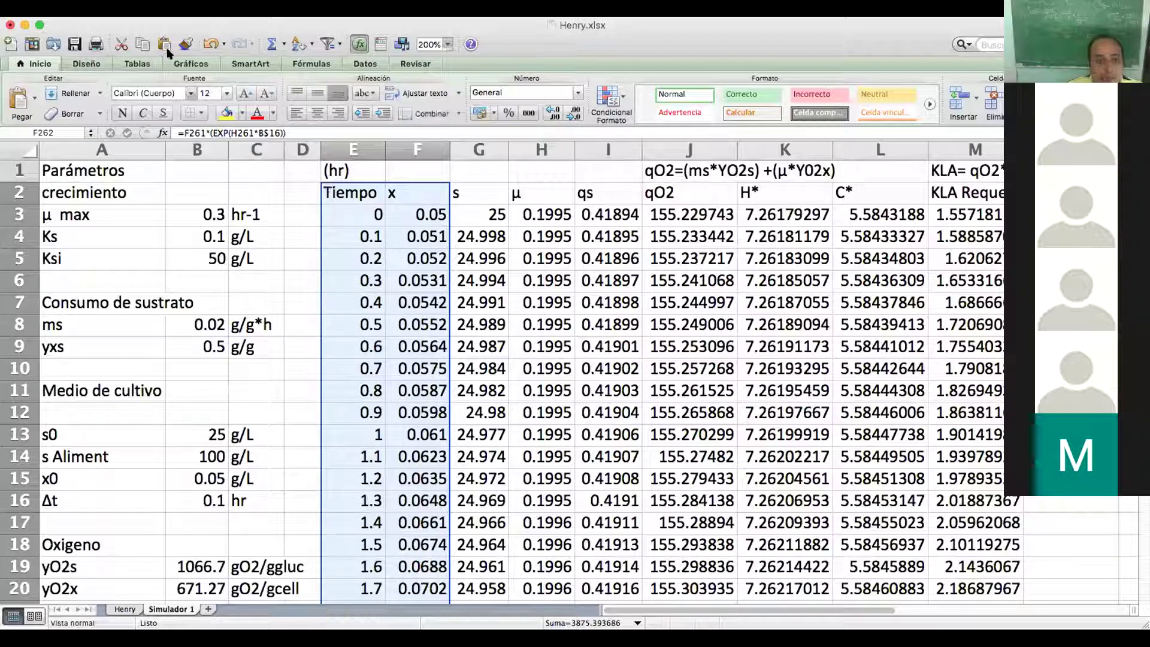
pyautogui.click(201, 62)
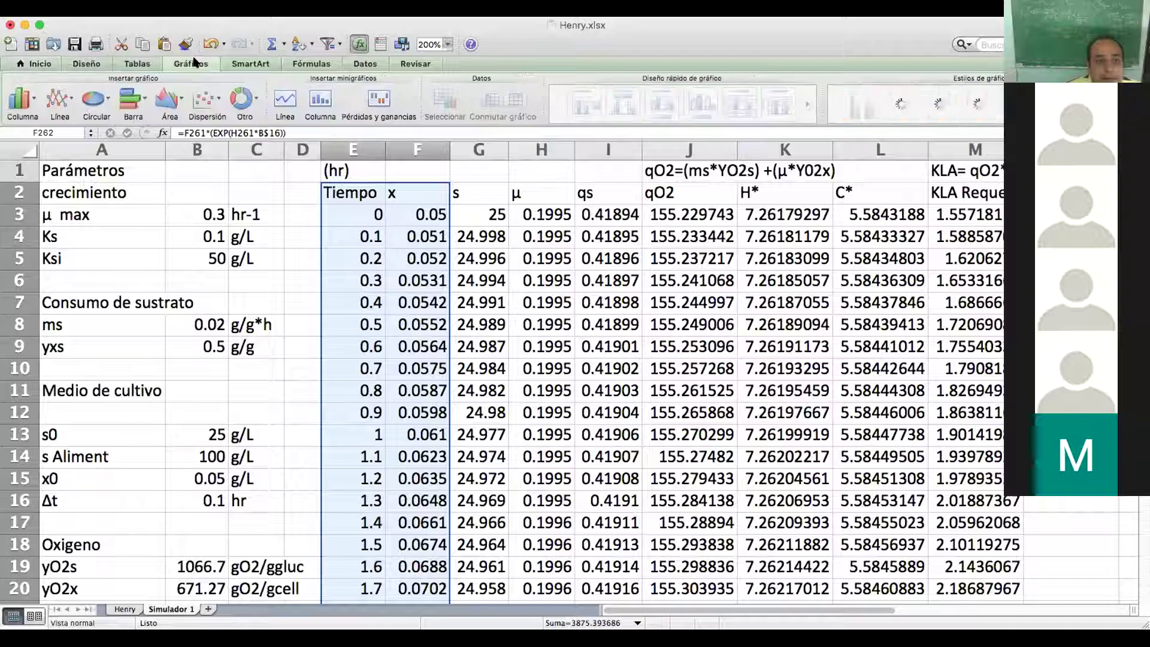
pyautogui.click(213, 106)
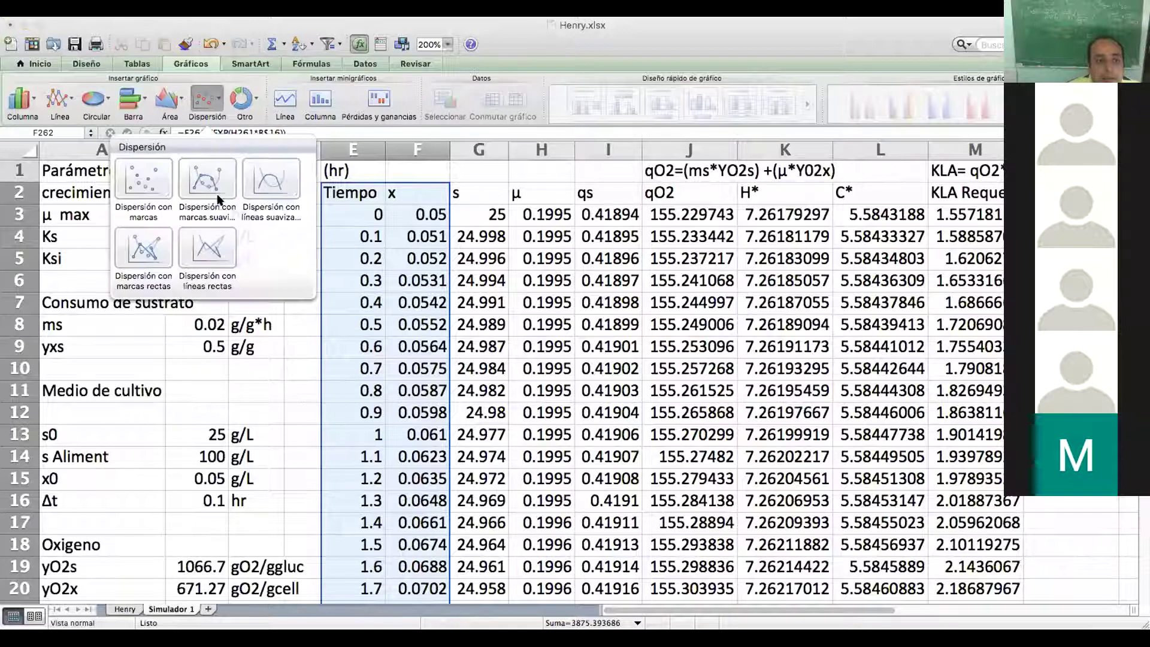
pyautogui.click(271, 180)
# Move the chart beside the KLA Requer column and shift its plotted series from x to the qO2 column.
pyautogui.moveTo(391, 232); pyautogui.dragTo(962, 256)
pyautogui.moveTo(292, 200); pyautogui.dragTo(533, 197)
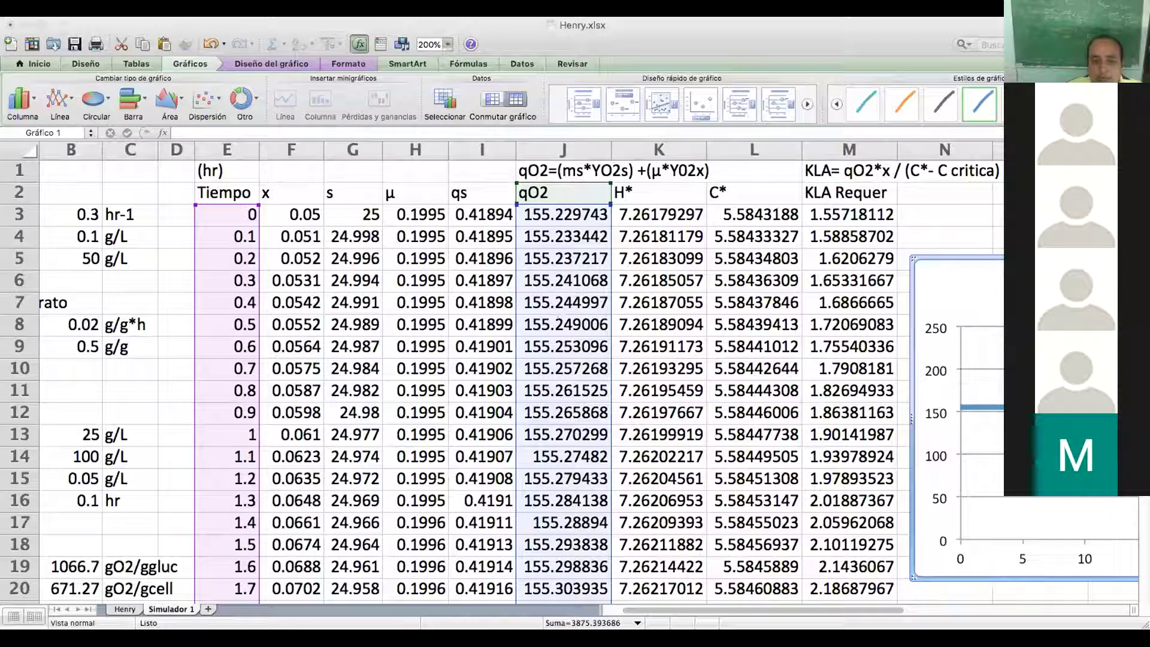
pyautogui.moveTo(792, 610); pyautogui.dragTo(877, 591)
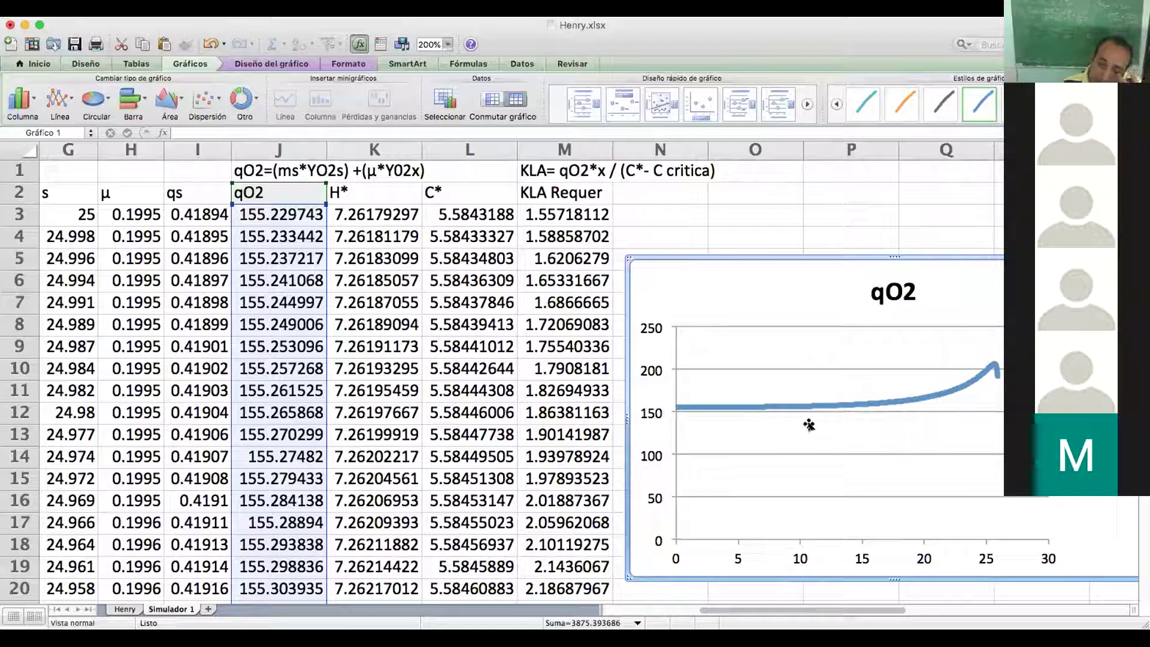
# Move the qO2 chart farther away from the KLA Requer column and set s0 in B13 to 20 g/L.
pyautogui.moveTo(645, 253); pyautogui.dragTo(808, 251)
pyautogui.moveTo(750, 610); pyautogui.dragTo(627, 590)
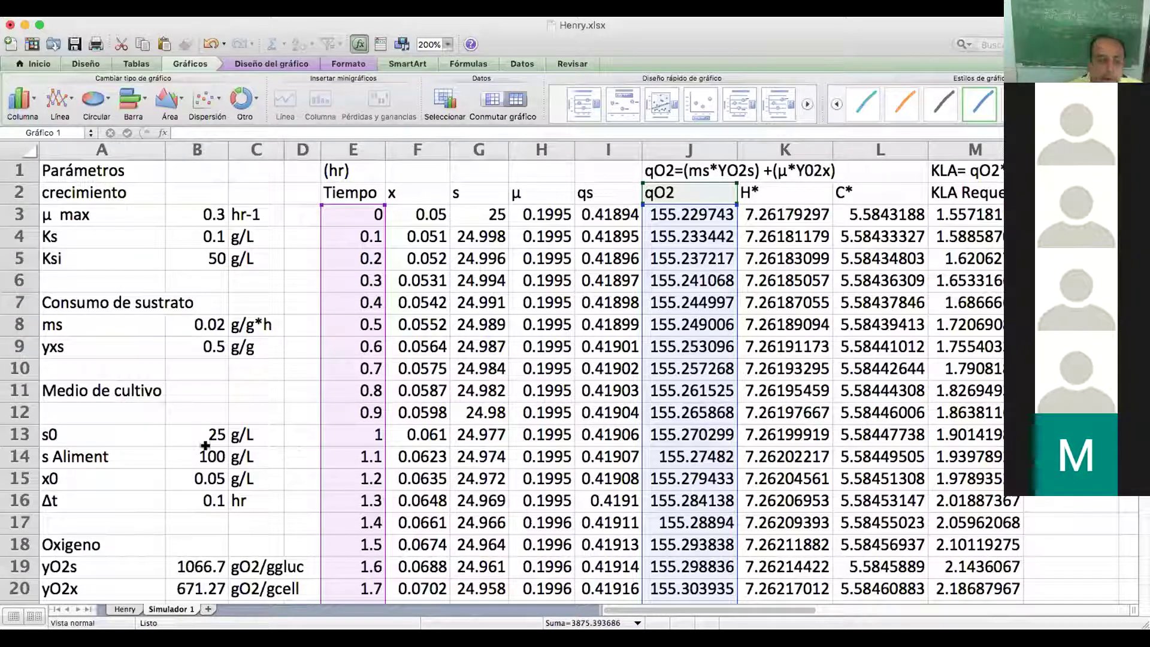
pyautogui.click(190, 434)
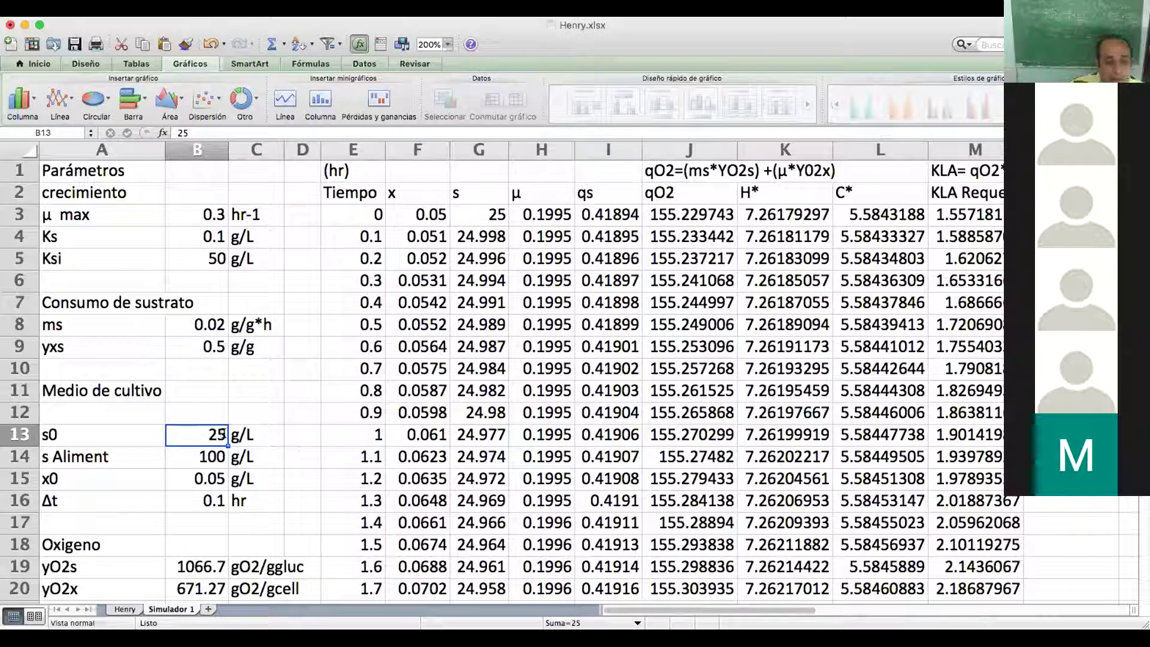
pyautogui.doubleClick(222, 434)
pyautogui.press('BackSpace')
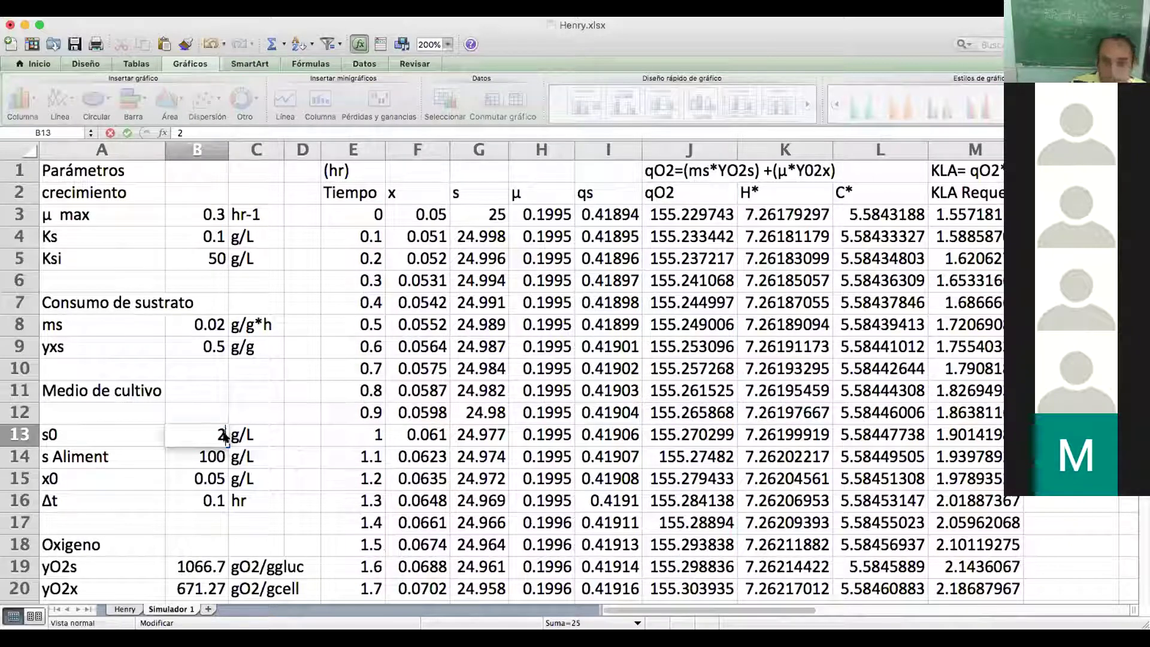
pyautogui.write('0')
pyautogui.press('Return')
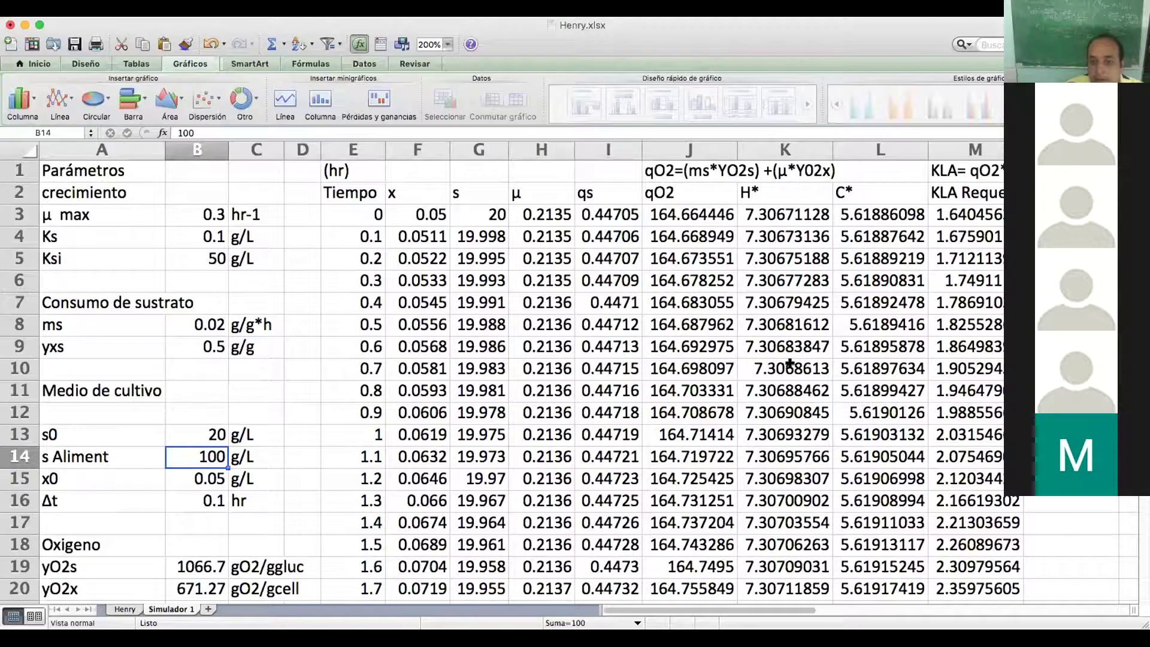
# Check the recalculated KLA Requer column down to the late time rows and inspect the values in M235 and M236.
pyautogui.scroll(-8, 789, 363)
pyautogui.scroll(-20, 794, 427)
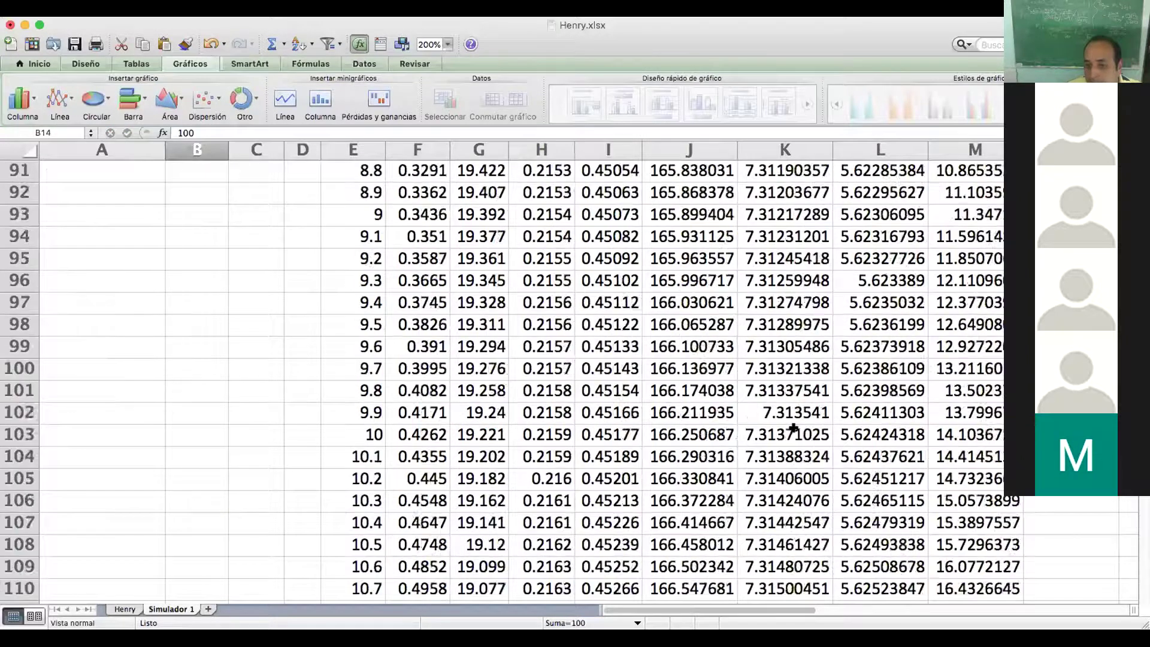
pyautogui.scroll(-6, 794, 428)
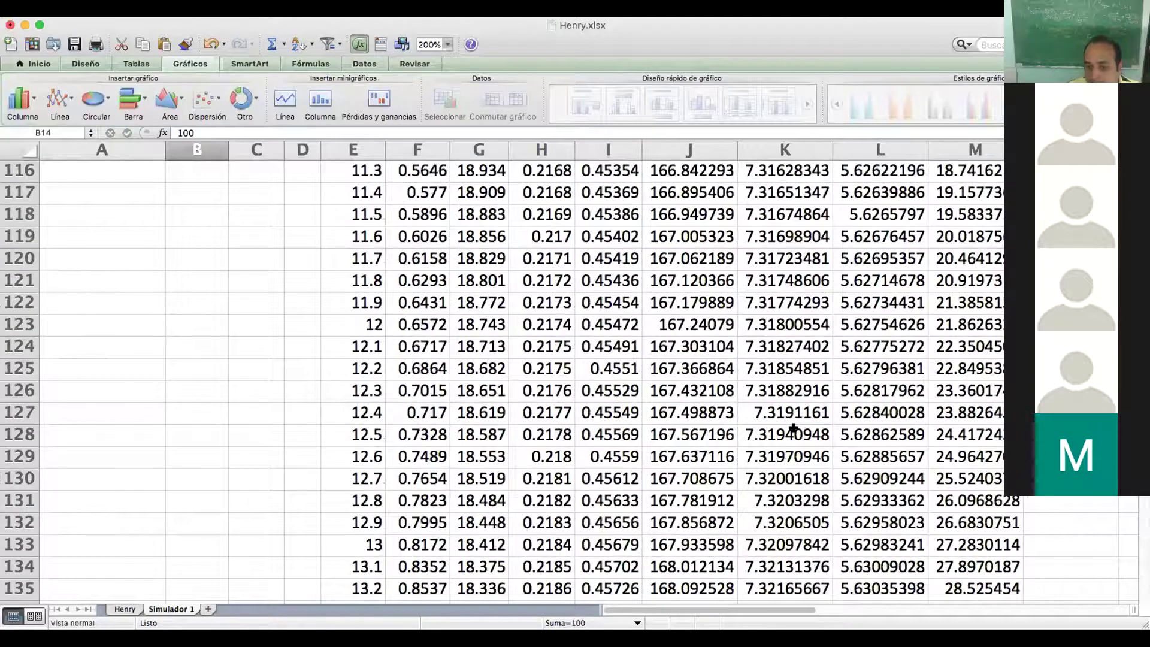
pyautogui.scroll(-15, 794, 428)
pyautogui.scroll(-8, 796, 426)
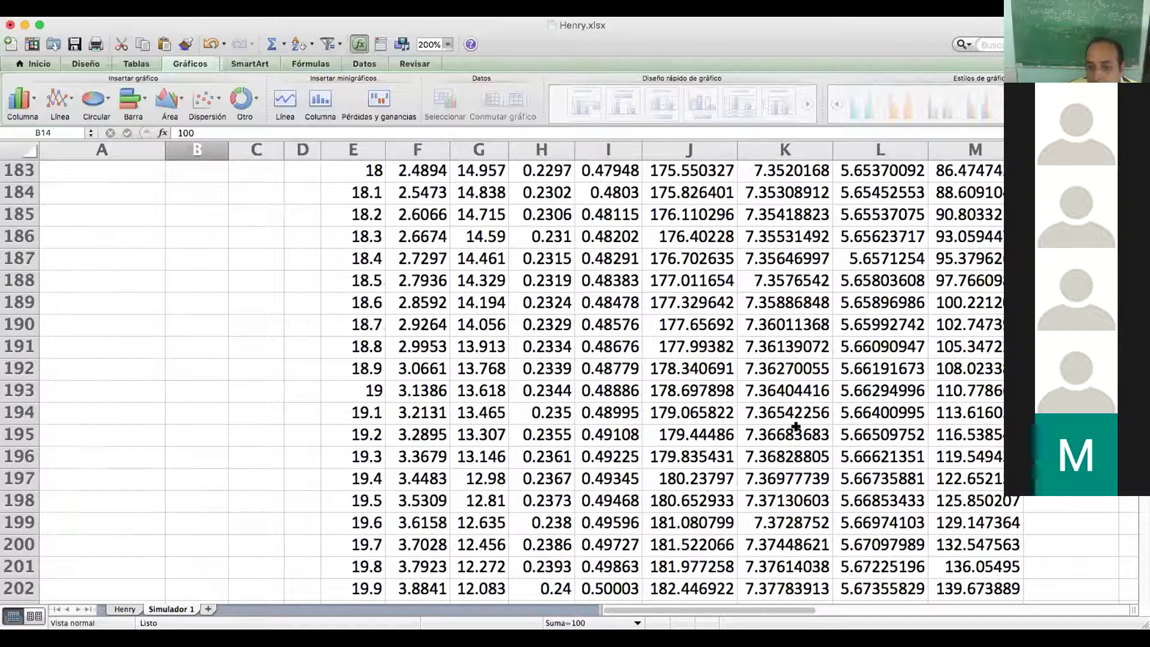
pyautogui.scroll(-14, 795, 426)
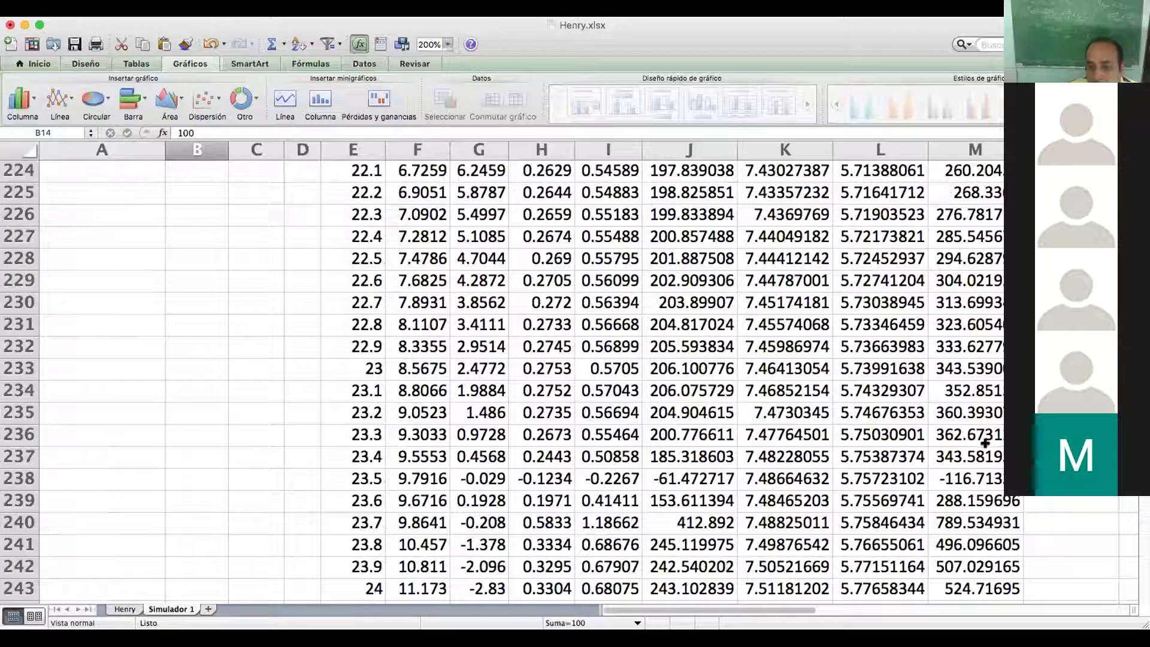
pyautogui.moveTo(966, 417); pyautogui.dragTo(967, 434)
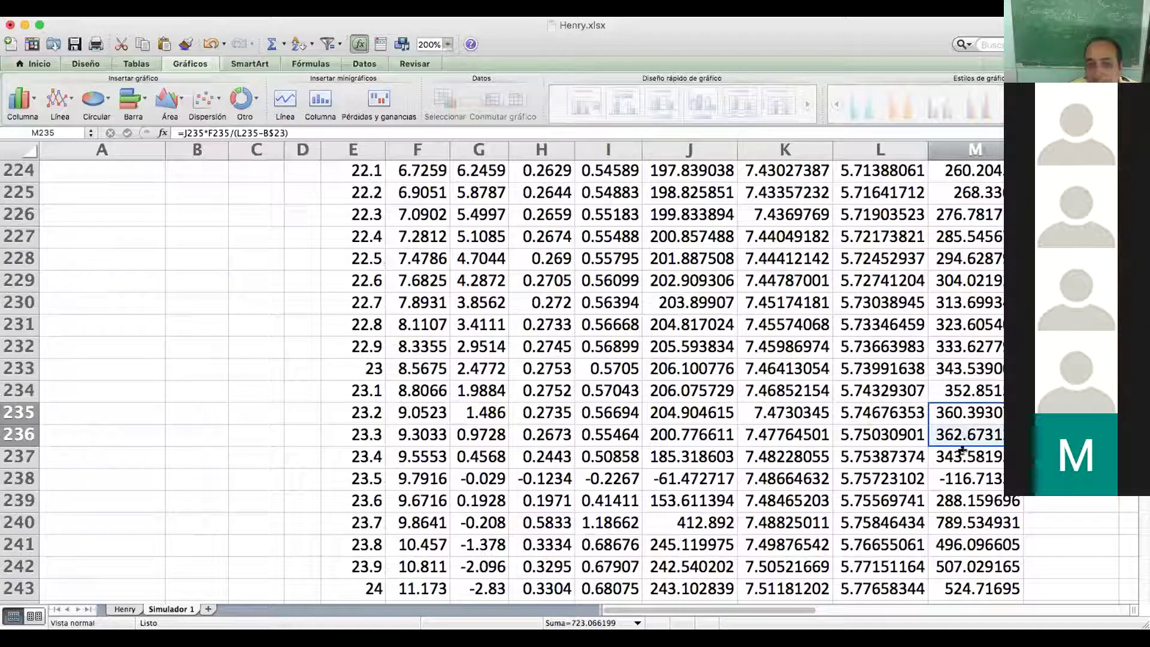
pyautogui.click(962, 451)
pyautogui.click(960, 435)
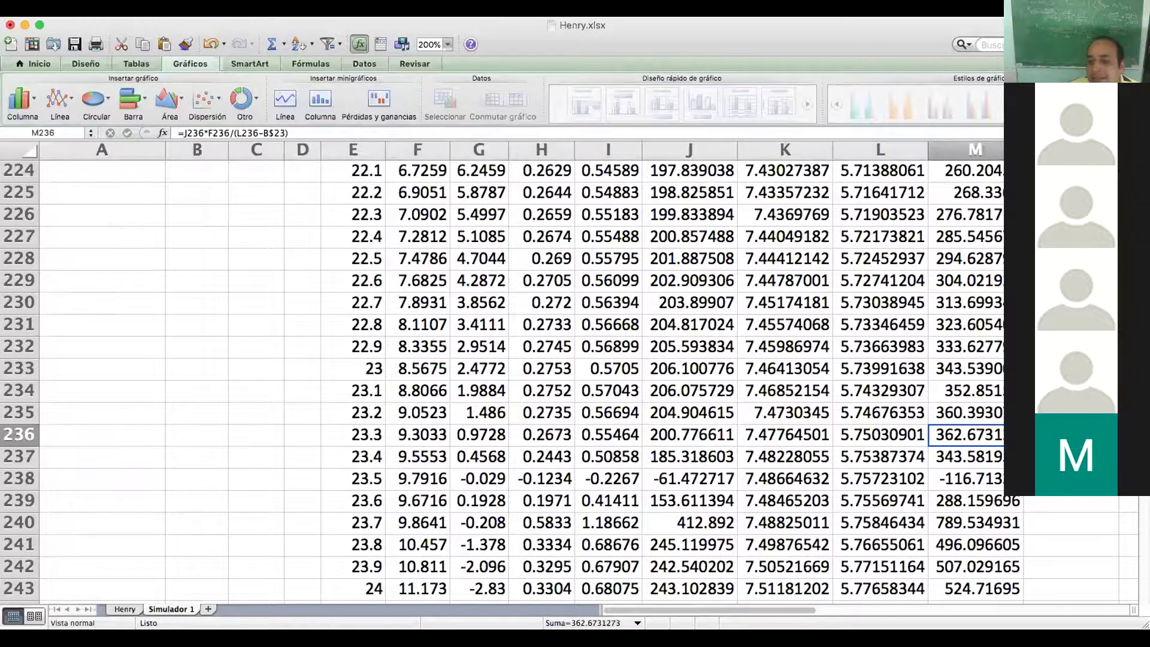
# Set the initial substrate s0 in B13 to 19 g/L.
pyautogui.scroll(20, 785, 539)
pyautogui.scroll(5, 62, 412)
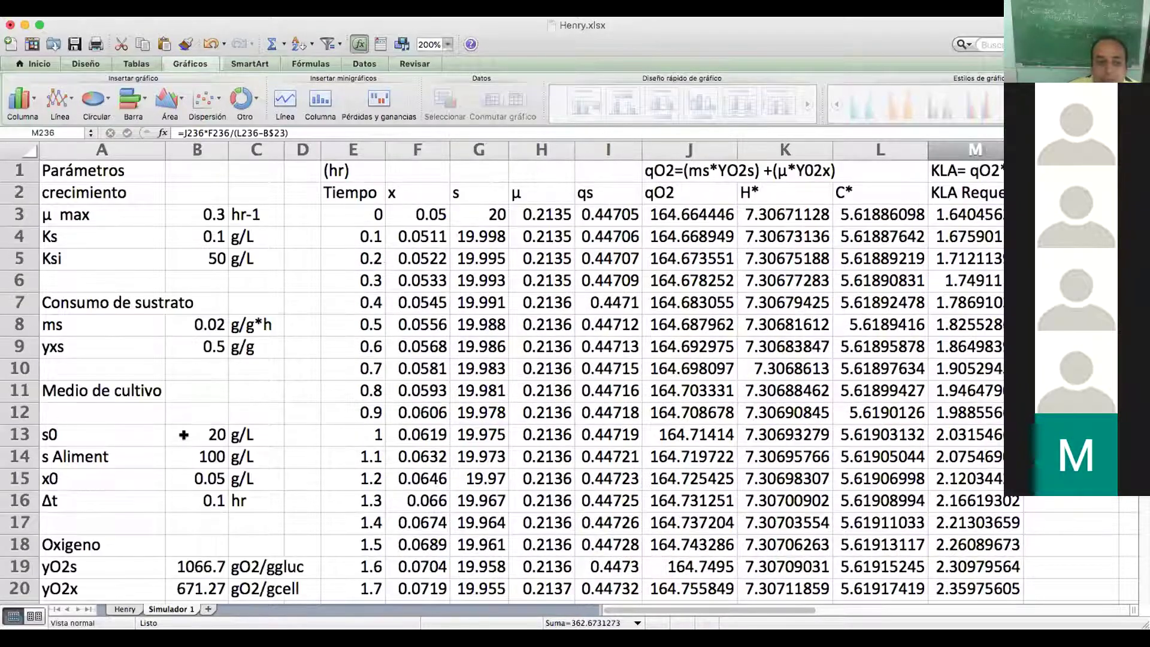
pyautogui.doubleClick(210, 427)
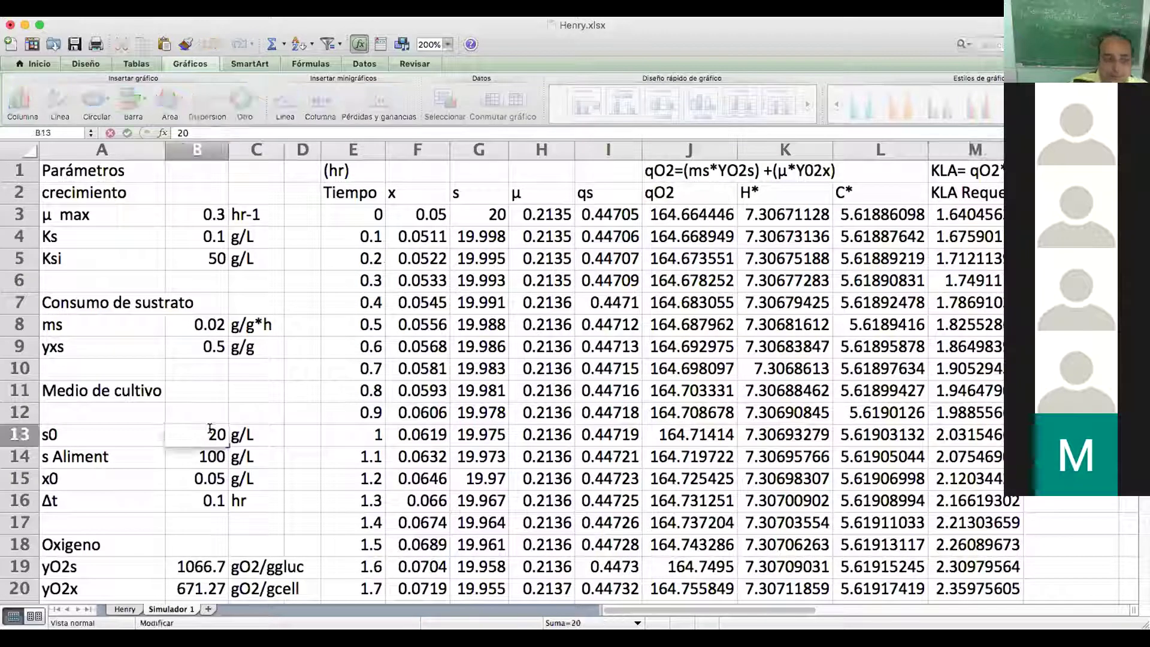
pyautogui.press('BackSpace')
pyautogui.press('BackSpace')
pyautogui.write('19')
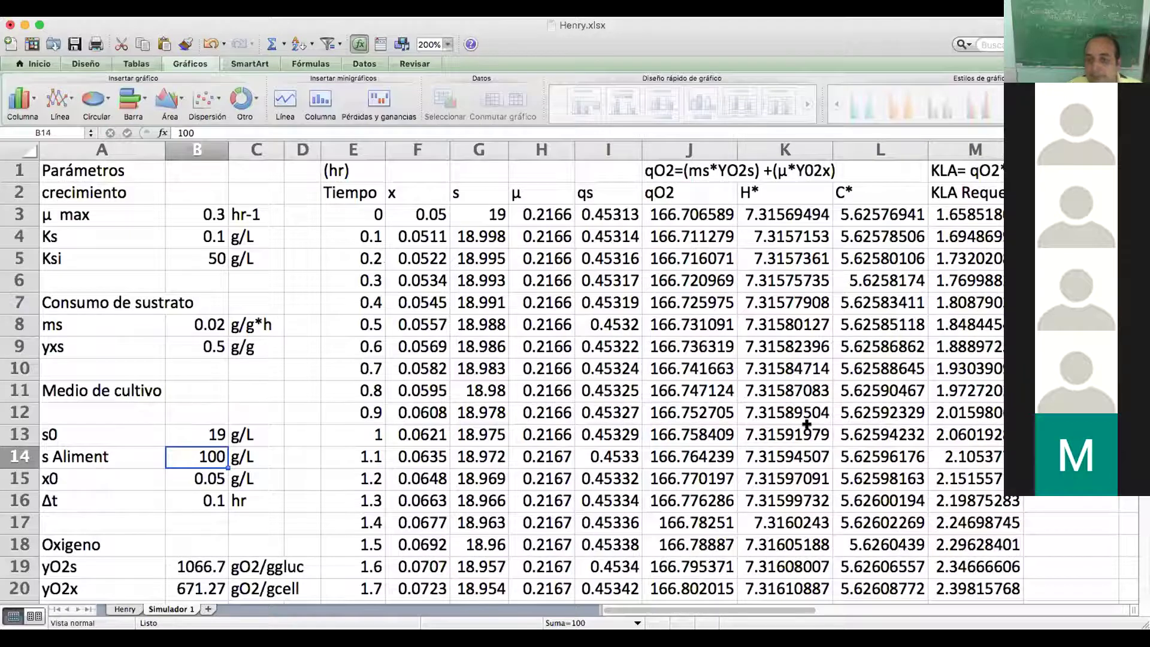
# Examine the recalculated simulation through the late time rows and highlight G233:M233 for the 23-hour row.
pyautogui.scroll(-5, 673, 530)
pyautogui.scroll(-15, 672, 530)
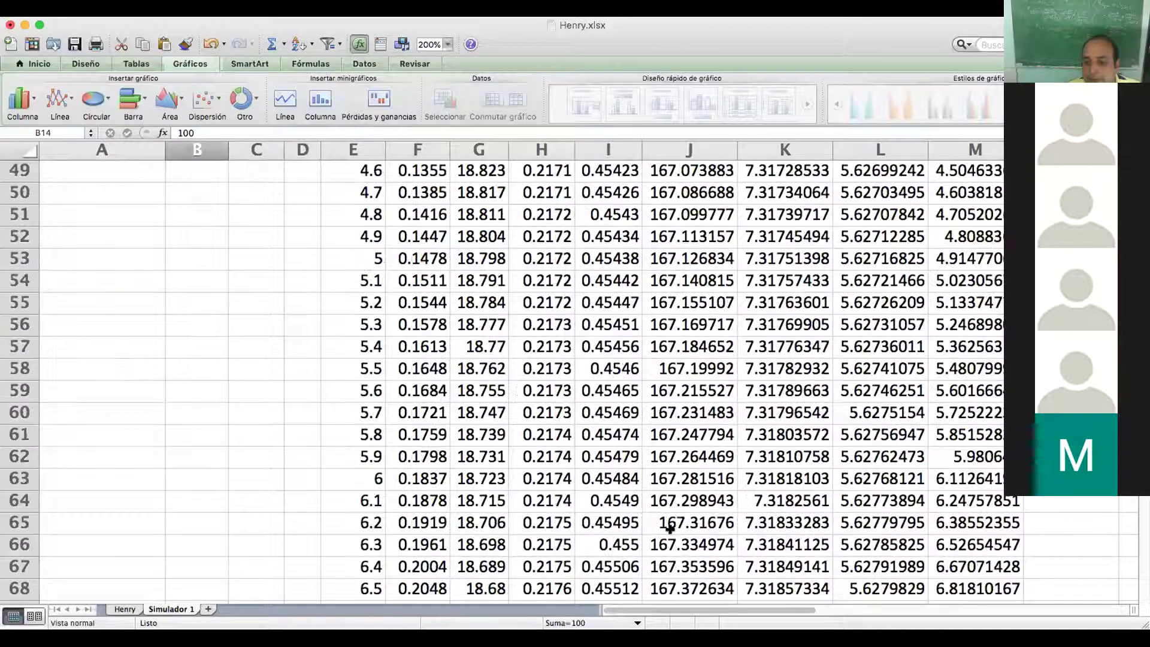
pyautogui.scroll(-16, 670, 530)
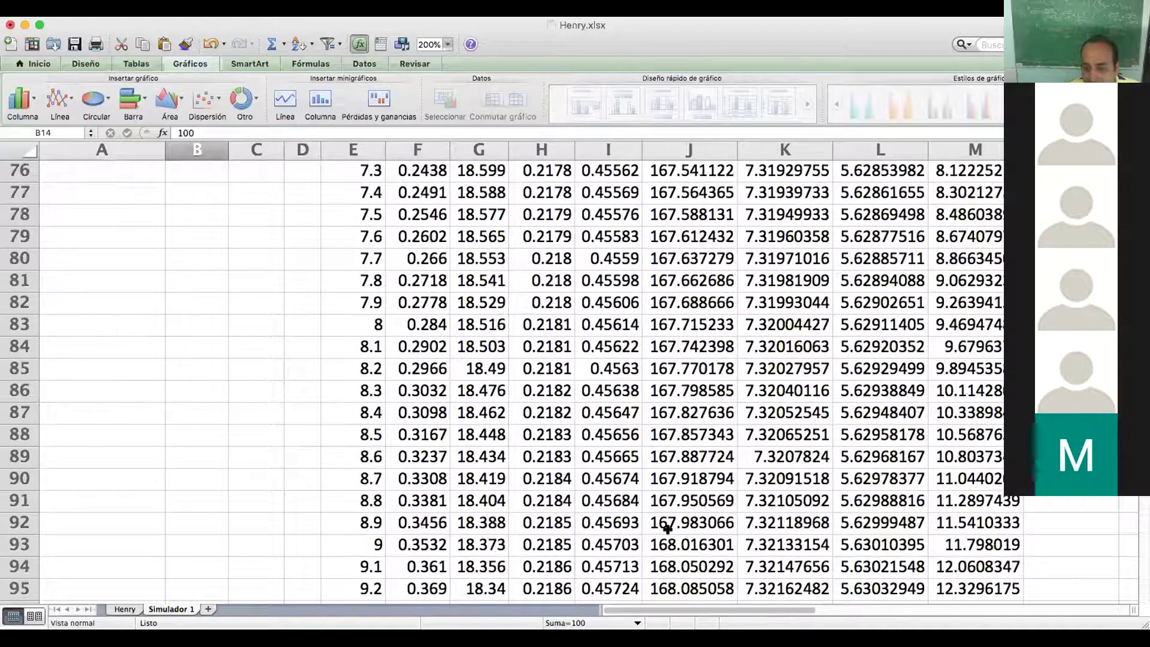
pyautogui.scroll(-20, 667, 533)
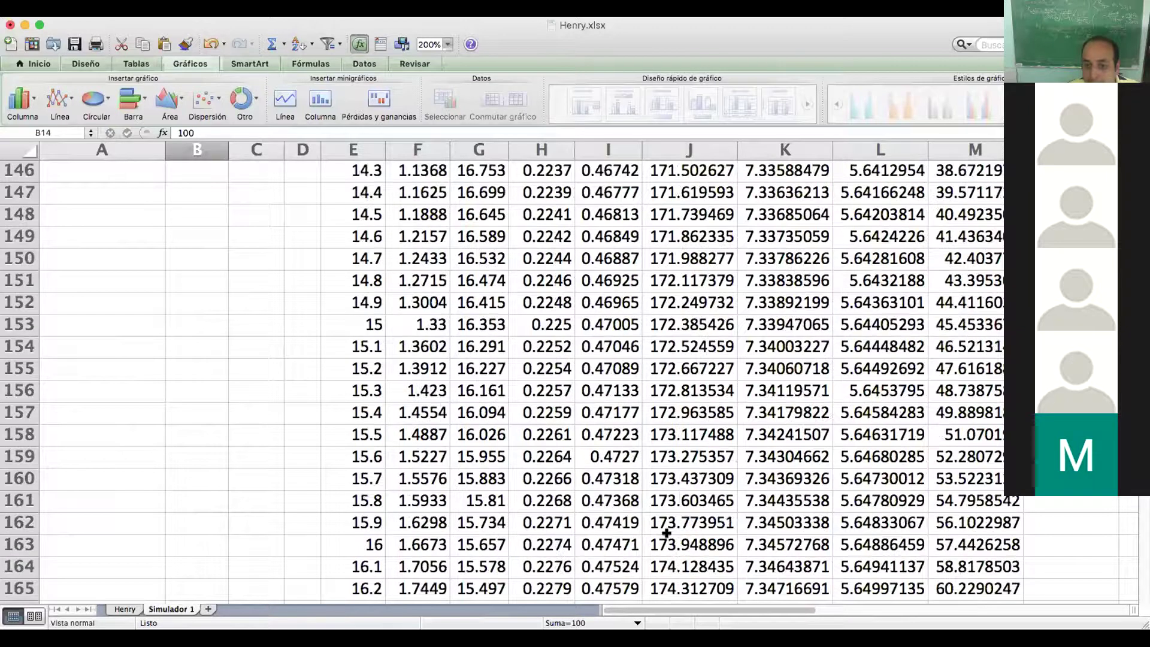
pyautogui.scroll(-3, 664, 531)
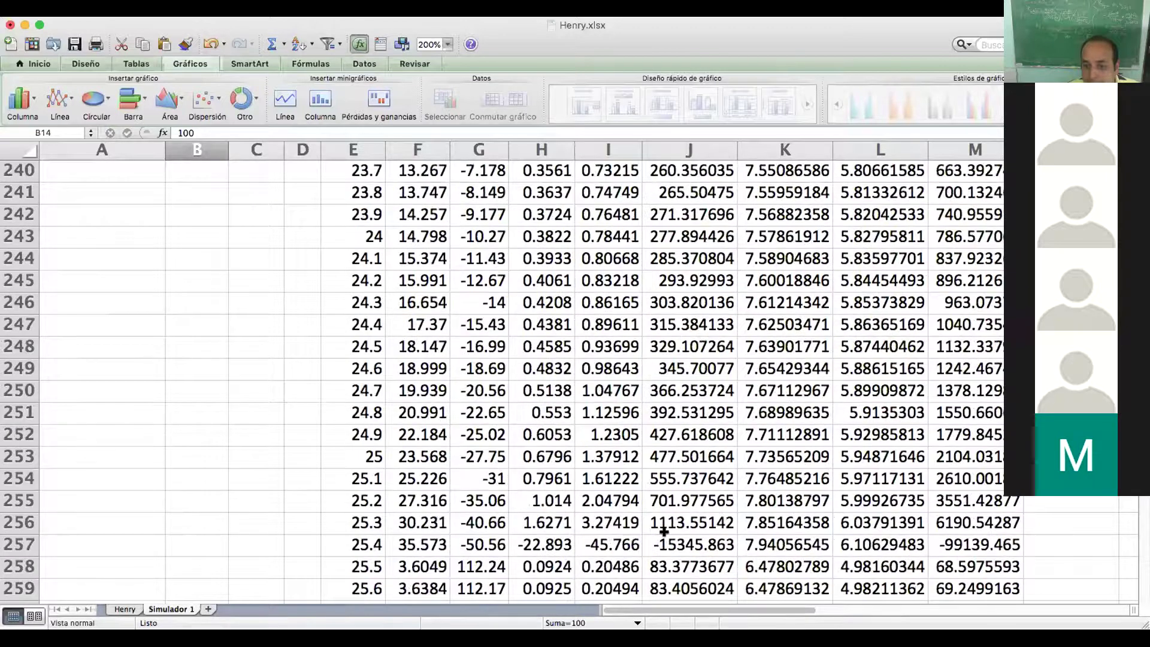
pyautogui.scroll(3, 663, 344)
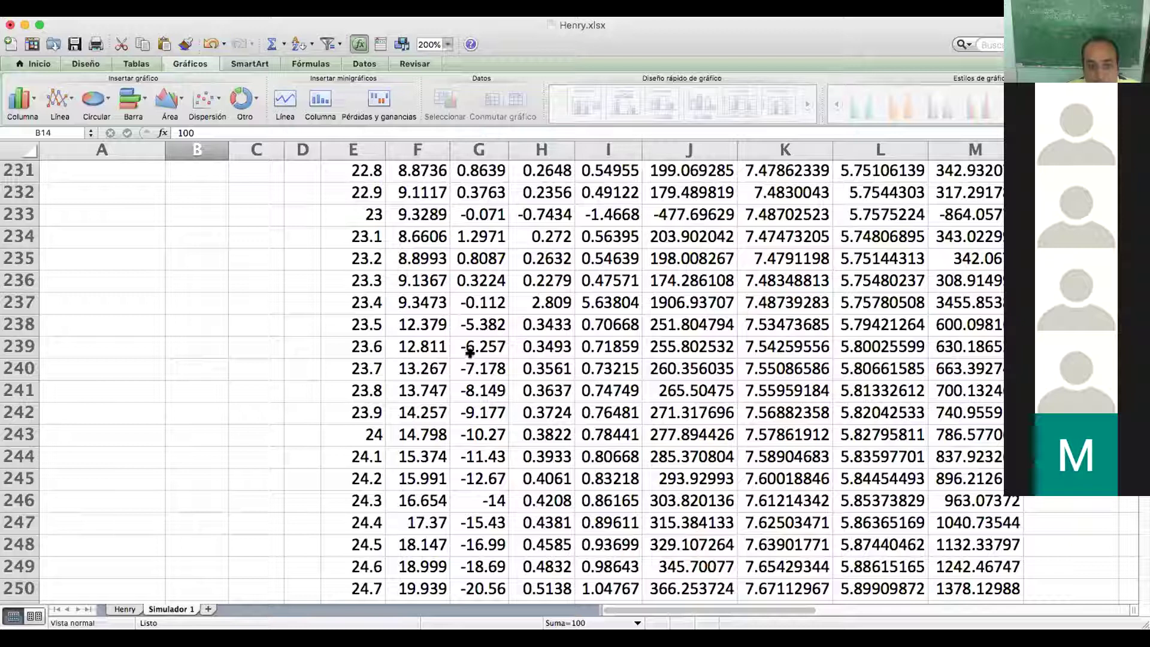
pyautogui.scroll(2, 477, 246)
pyautogui.moveTo(489, 293); pyautogui.dragTo(933, 299)
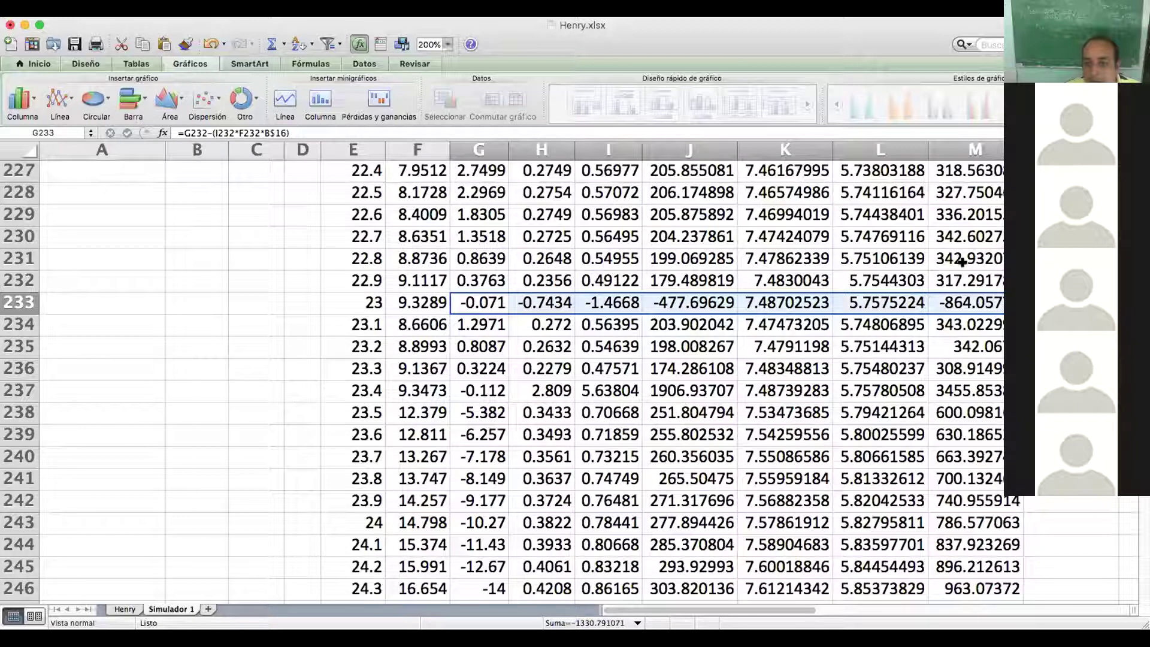
# Review the KLA Requer values just before hour 23 and highlight the range M220:M232.
pyautogui.scroll(1, 959, 251)
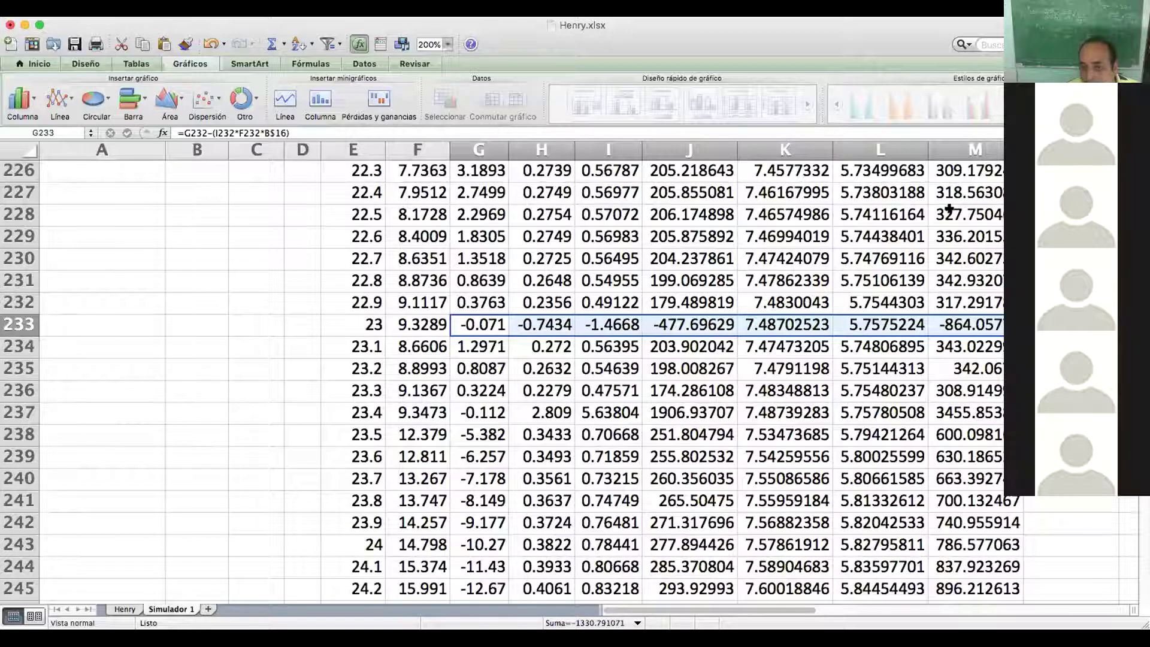
pyautogui.scroll(2, 951, 209)
pyautogui.scroll(2, 952, 193)
pyautogui.scroll(1, 961, 331)
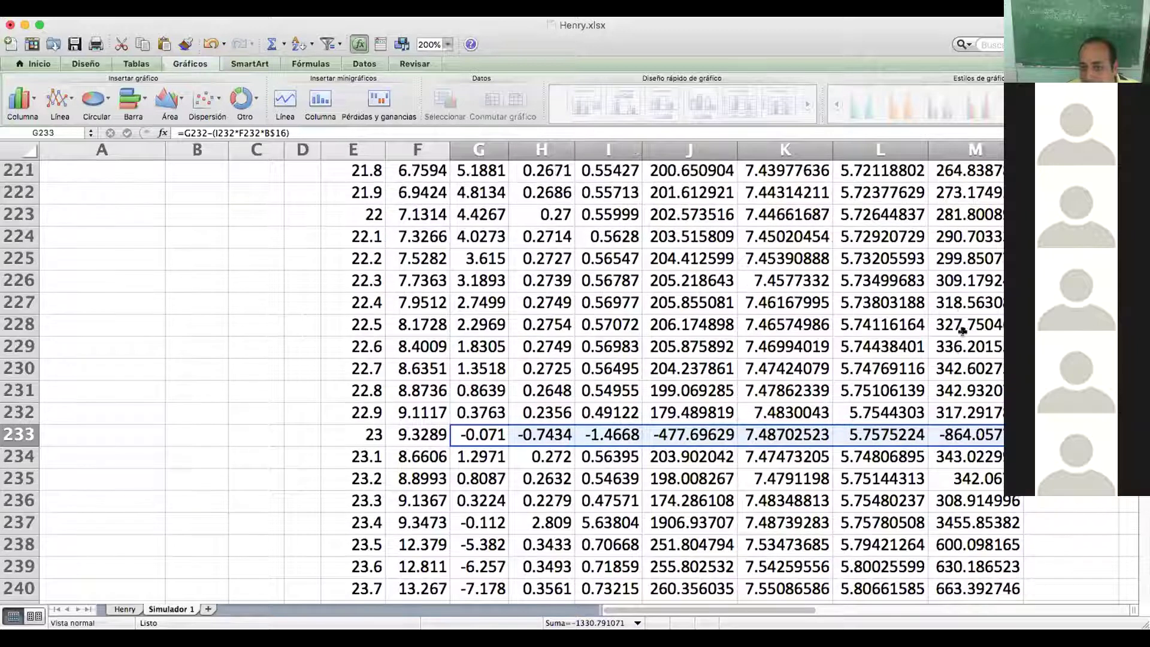
pyautogui.scroll(3, 971, 391)
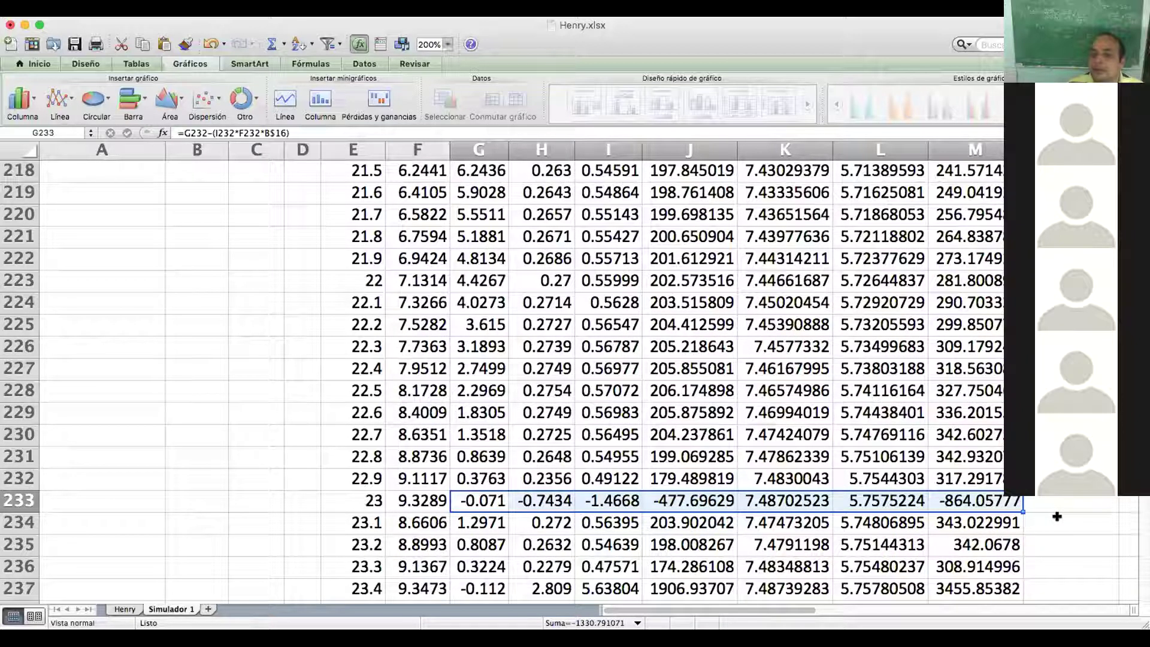
pyautogui.moveTo(977, 211); pyautogui.dragTo(979, 474)
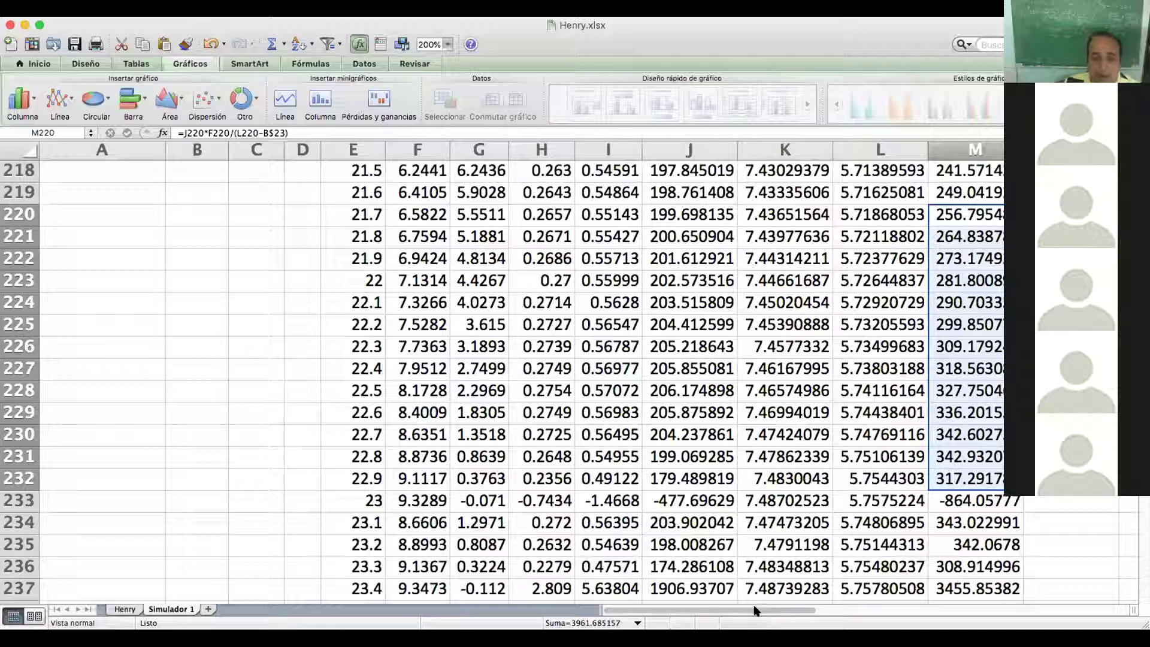
# Return to the start of the table and shift the qO2 chart farther away from the data to free column space.
pyautogui.hscroll(3, 644, 487)
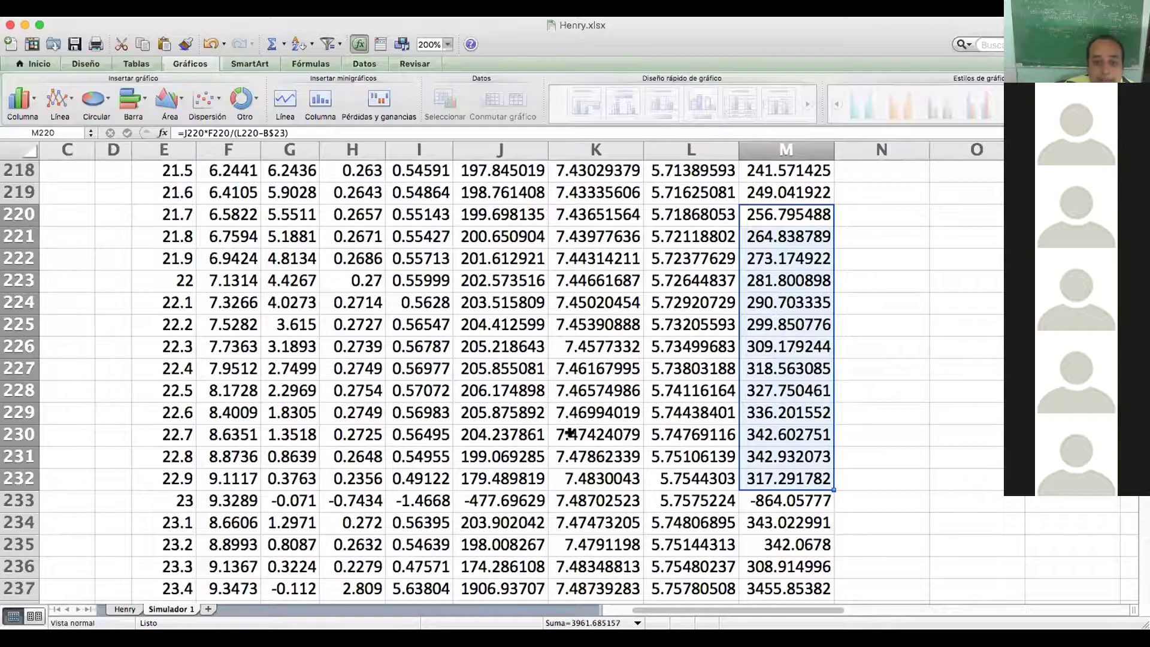
pyautogui.scroll(20, 569, 436)
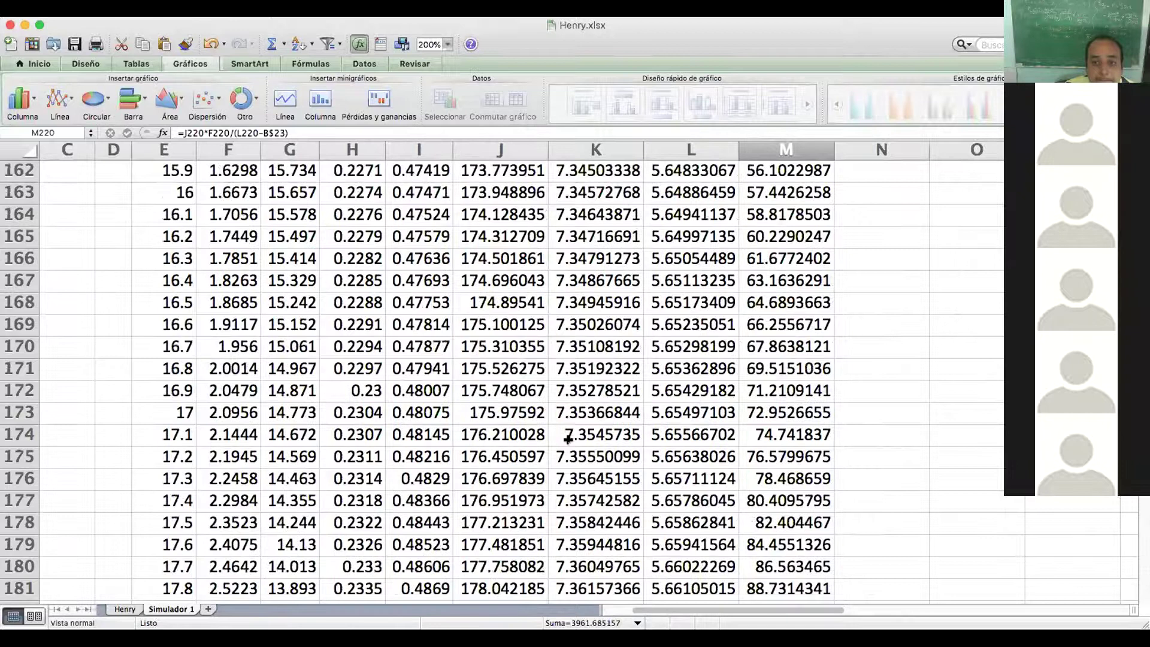
pyautogui.scroll(9, 567, 439)
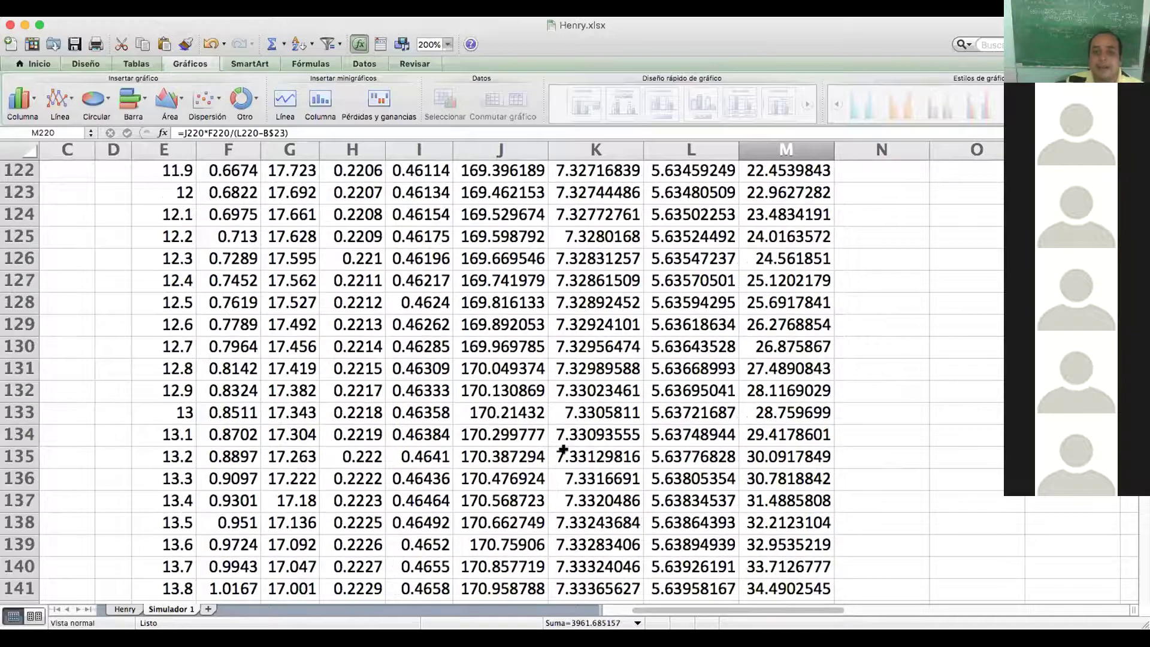
pyautogui.scroll(20, 563, 449)
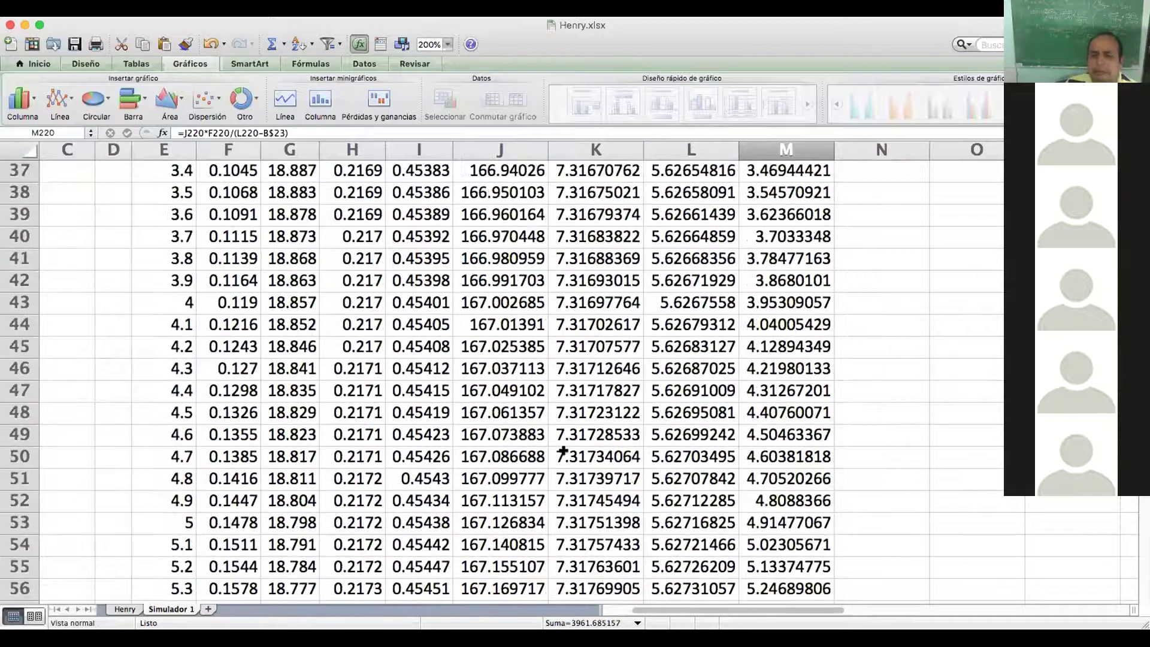
pyautogui.scroll(1, 563, 454)
pyautogui.scroll(3, 563, 454)
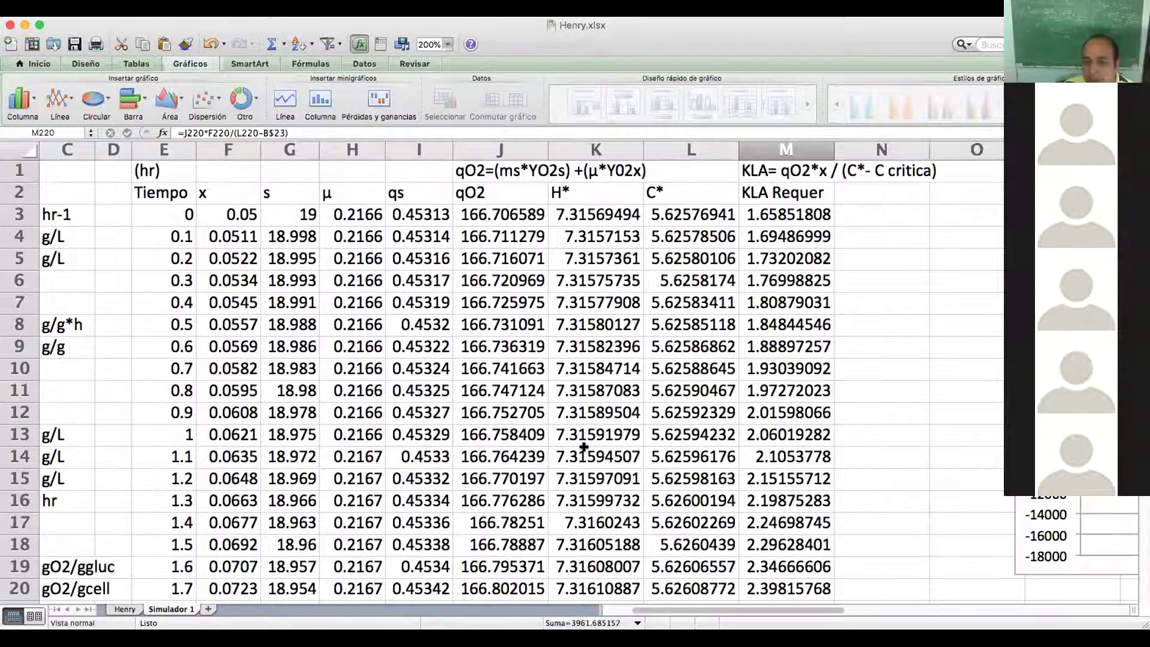
pyautogui.click(1054, 539)
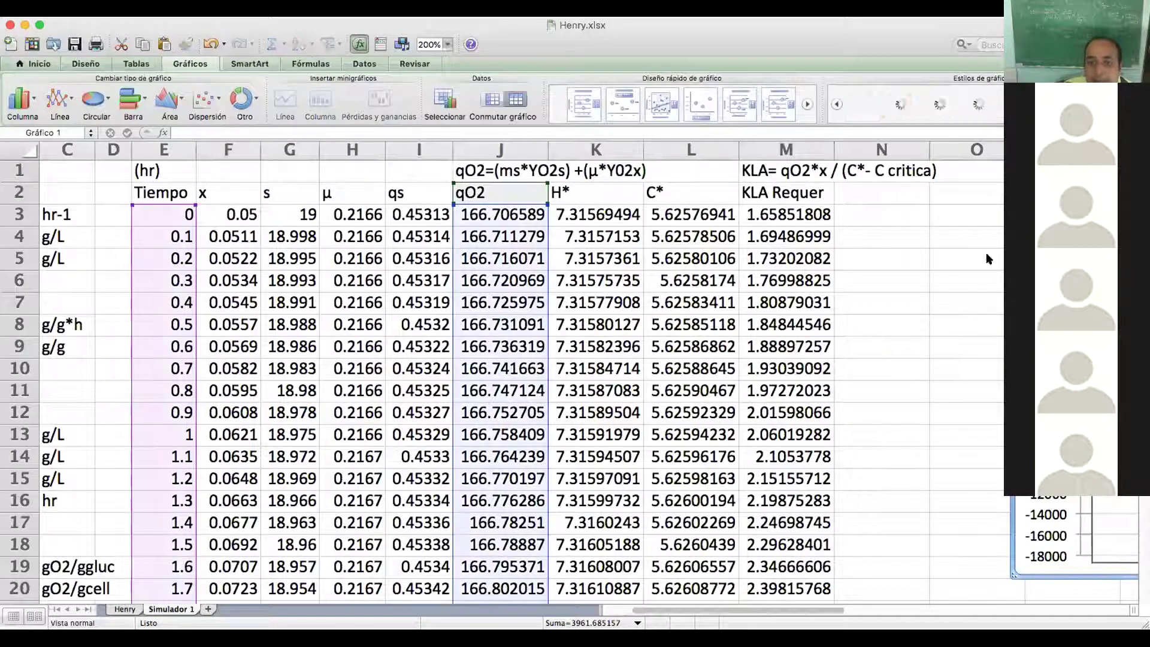
pyautogui.click(853, 318)
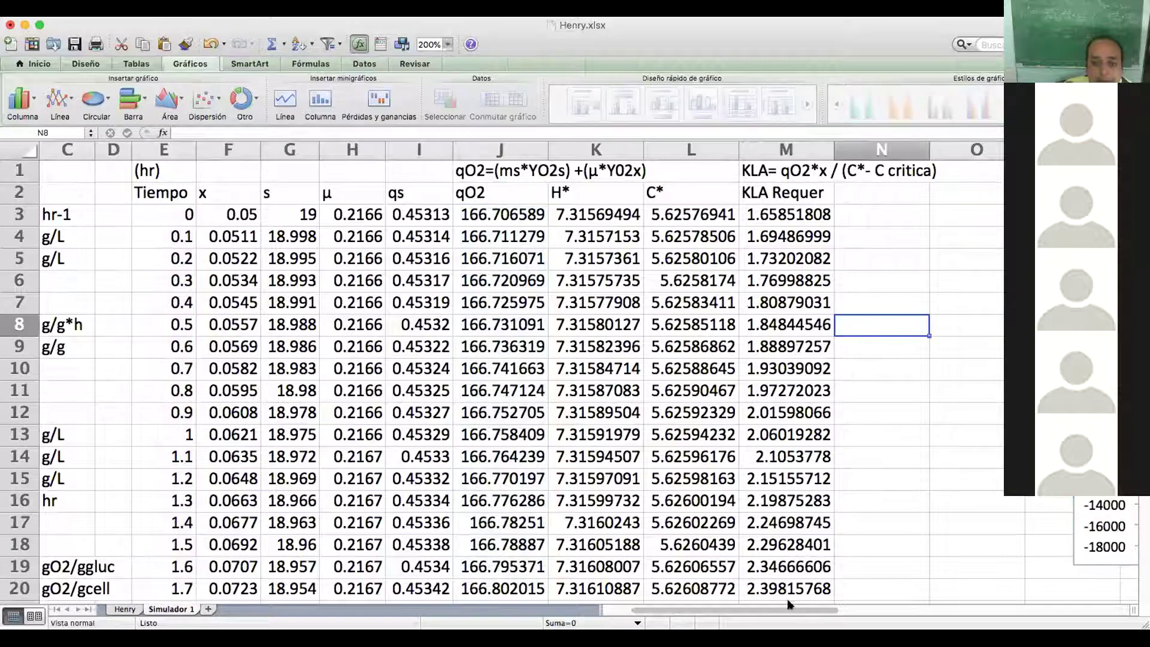
# Add a Volumen column heading in N2 beside KLA Requer and enter =1250 in N3.
pyautogui.moveTo(776, 610); pyautogui.dragTo(751, 597)
pyautogui.click(931, 186)
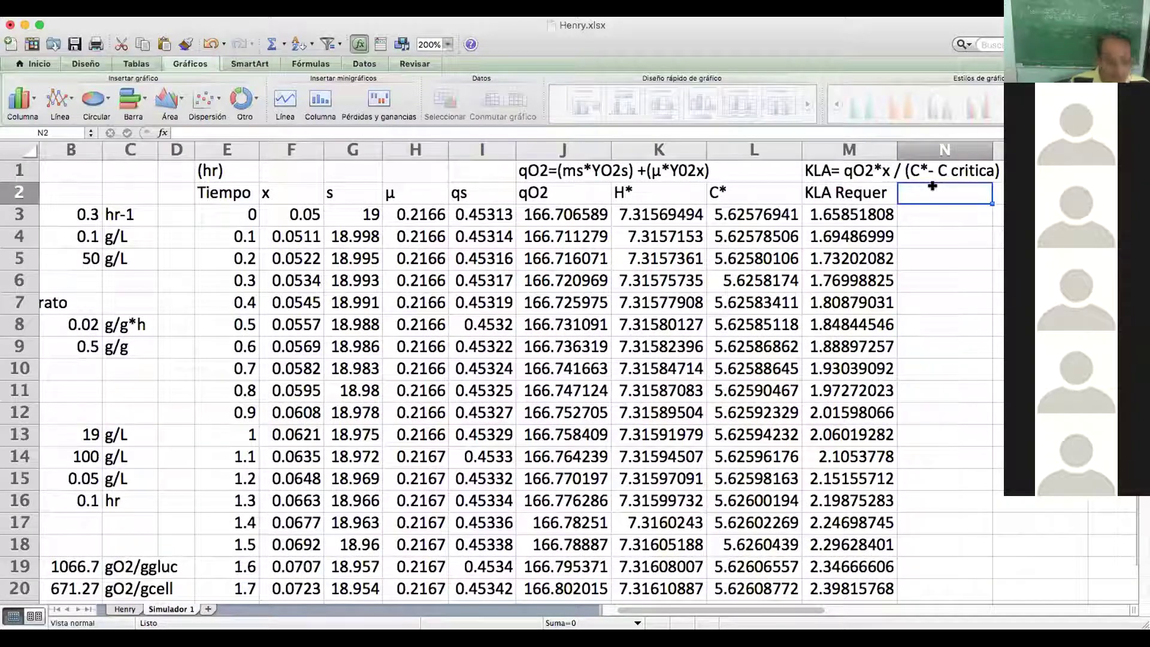
pyautogui.write('Volumen')
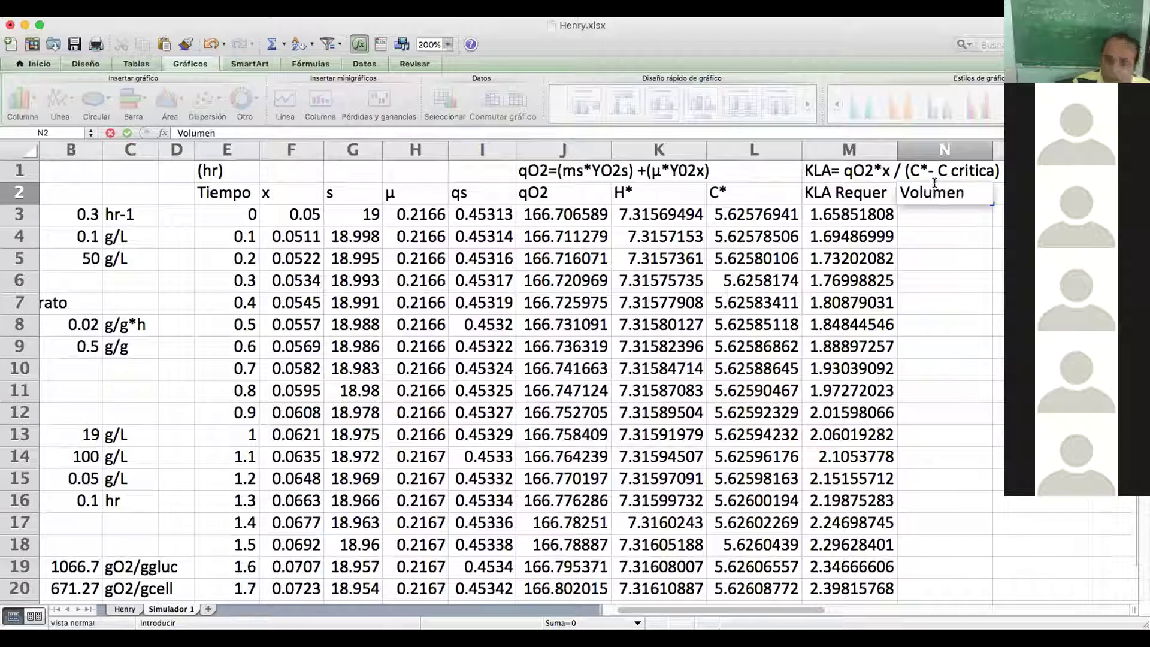
pyautogui.press('Return')
pyautogui.write('=')
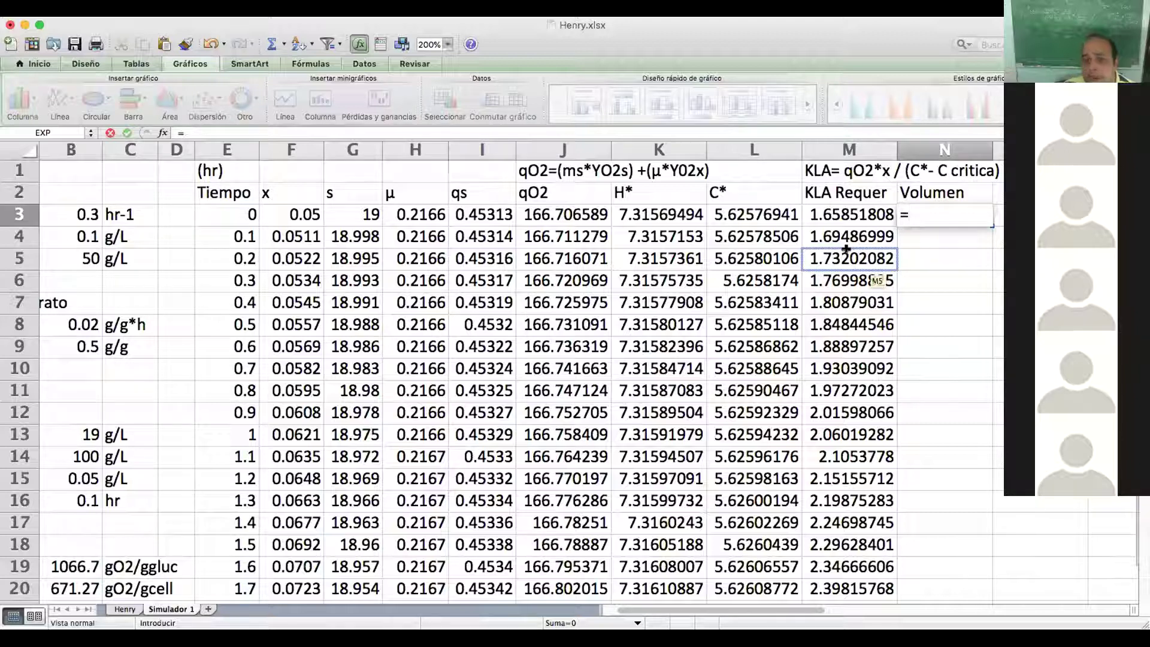
pyautogui.write('1250')
pyautogui.press('Return')
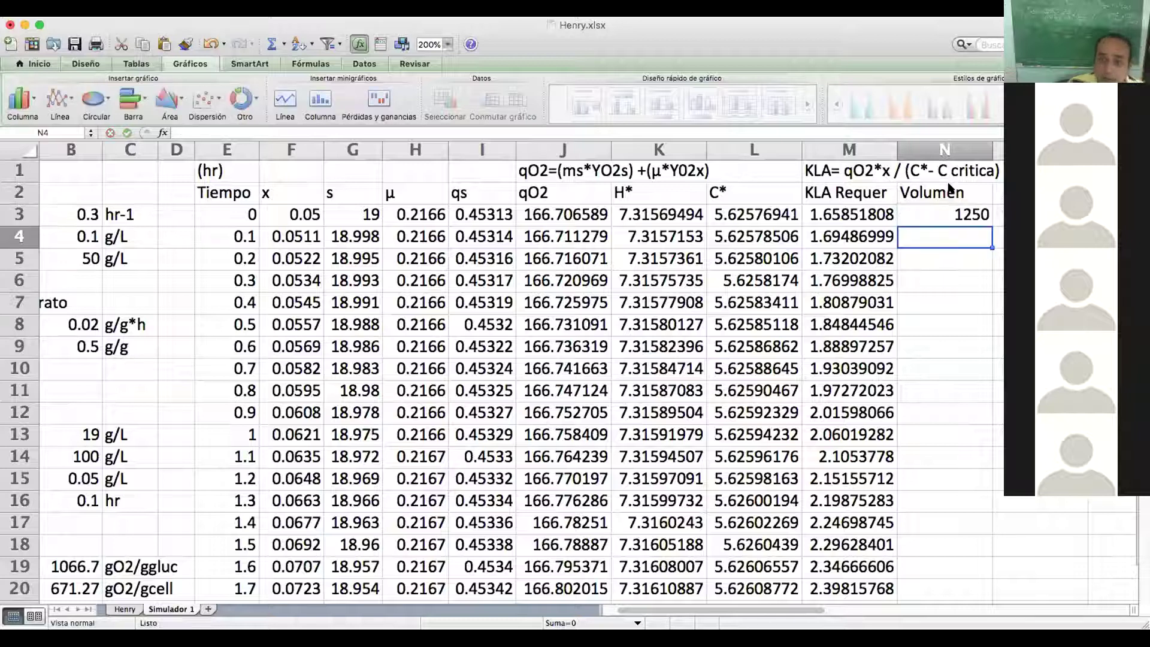
# Fill the Volumen value from N3 down the column through row 243.
pyautogui.click(951, 216)
pyautogui.moveTo(989, 222); pyautogui.dragTo(955, 575)
pyautogui.click(1012, 498)
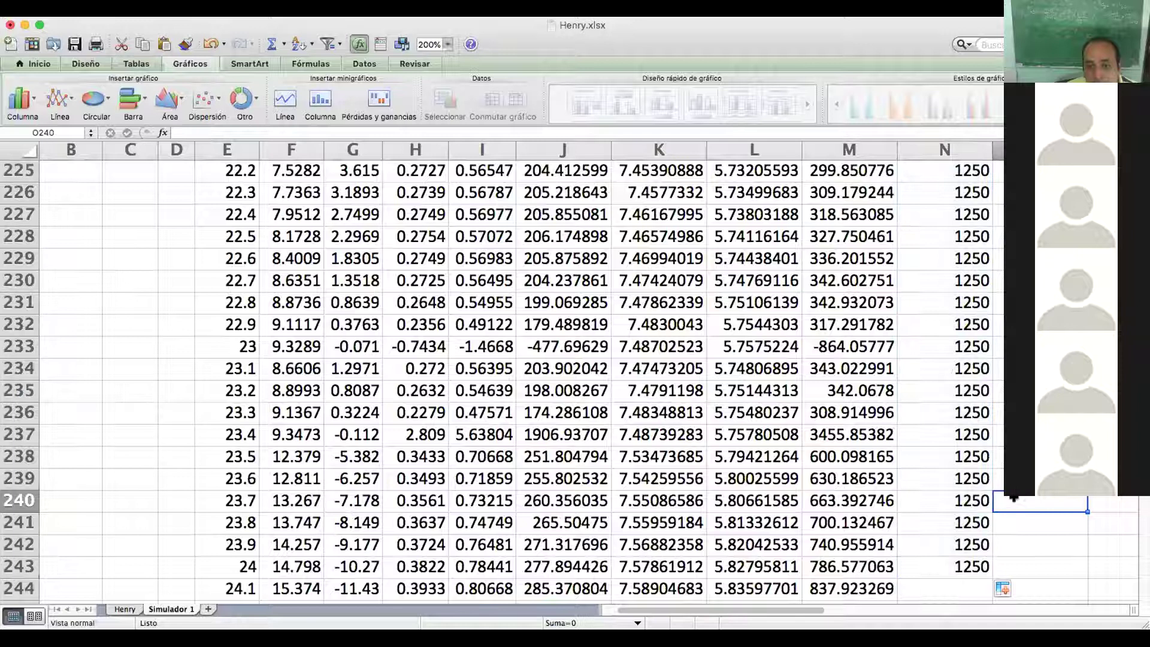
# Format the hour 23 row, E233:N233, in bold red text.
pyautogui.moveTo(248, 346); pyautogui.dragTo(958, 347)
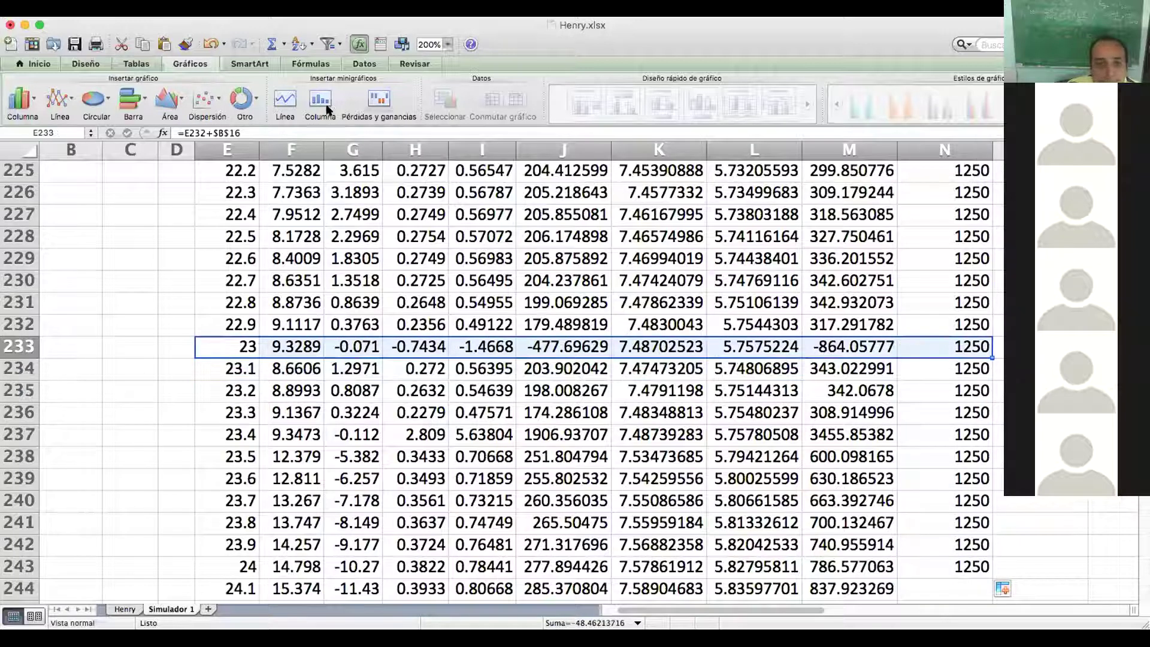
pyautogui.click(36, 63)
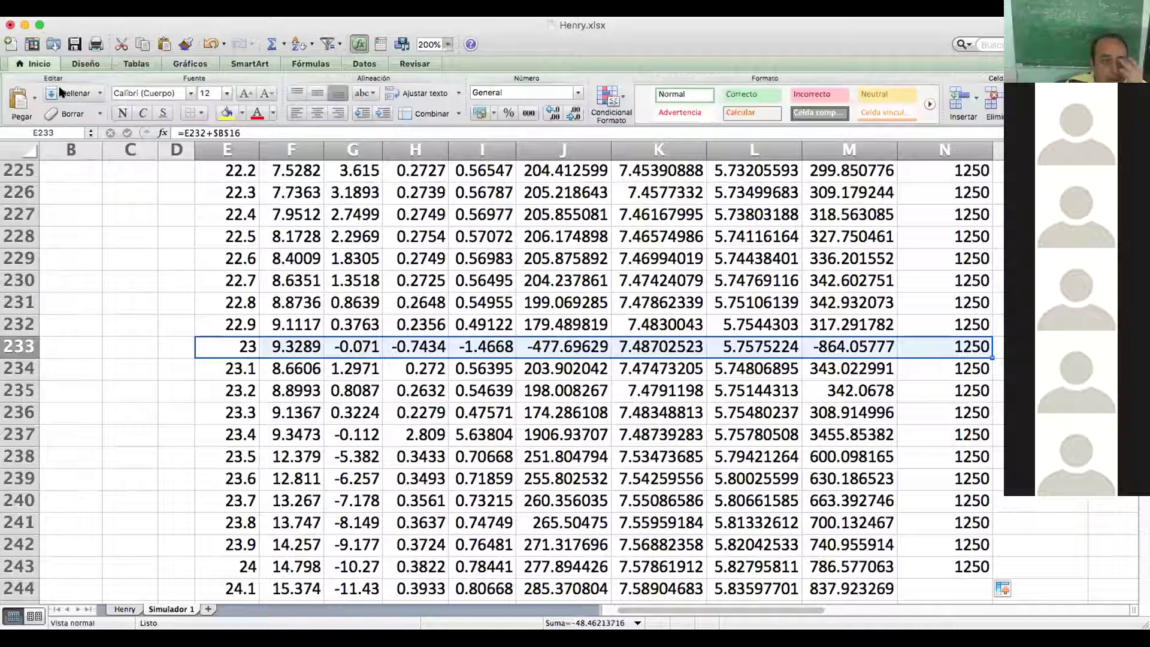
pyautogui.click(256, 112)
pyautogui.click(122, 113)
pyautogui.click(75, 255)
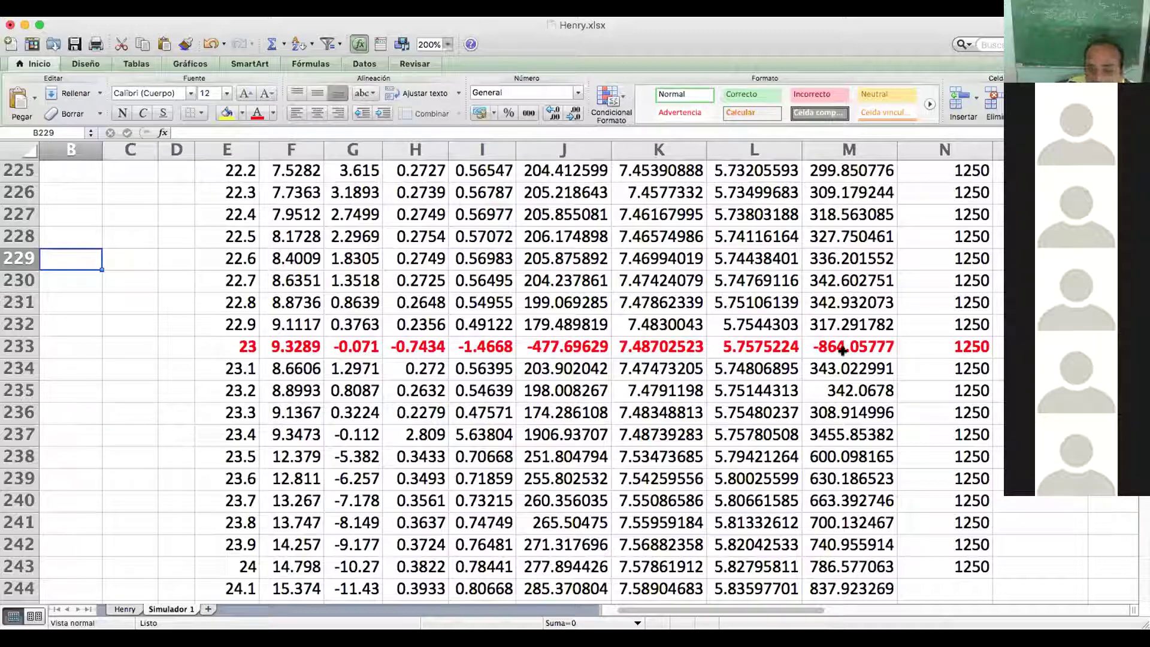
# Return to the parameter list and label A25, below P atmosferica, as F.
pyautogui.scroll(5, 836, 349)
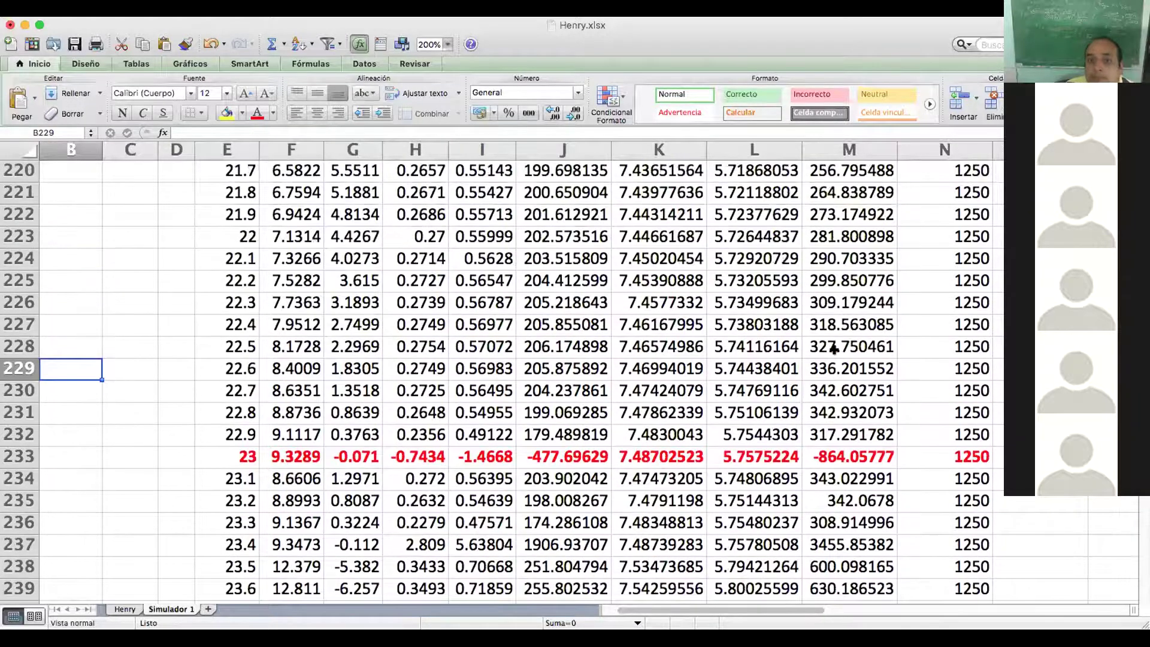
pyautogui.scroll(20, 834, 349)
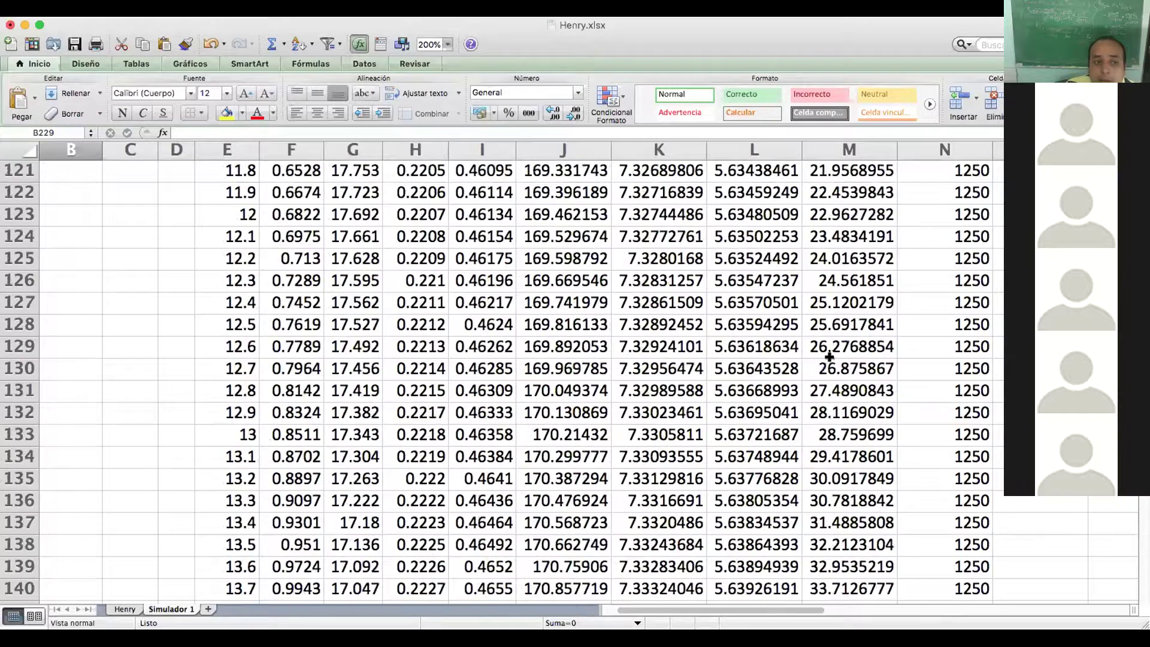
pyautogui.scroll(20, 829, 357)
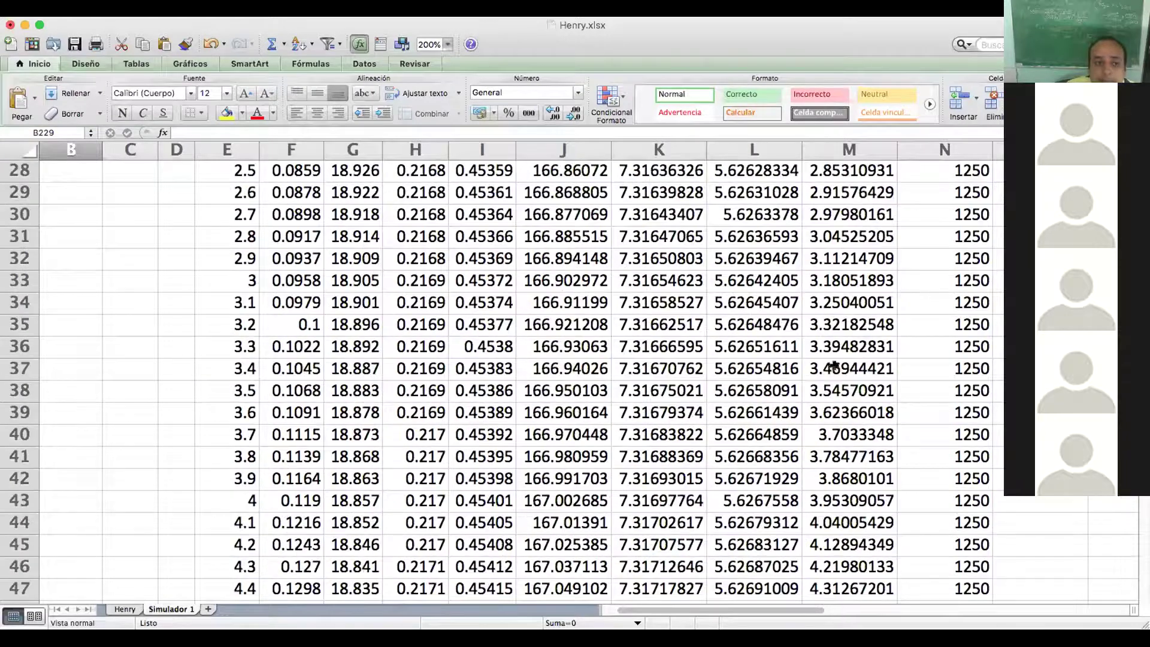
pyautogui.scroll(10, 835, 367)
pyautogui.scroll(-5, 815, 548)
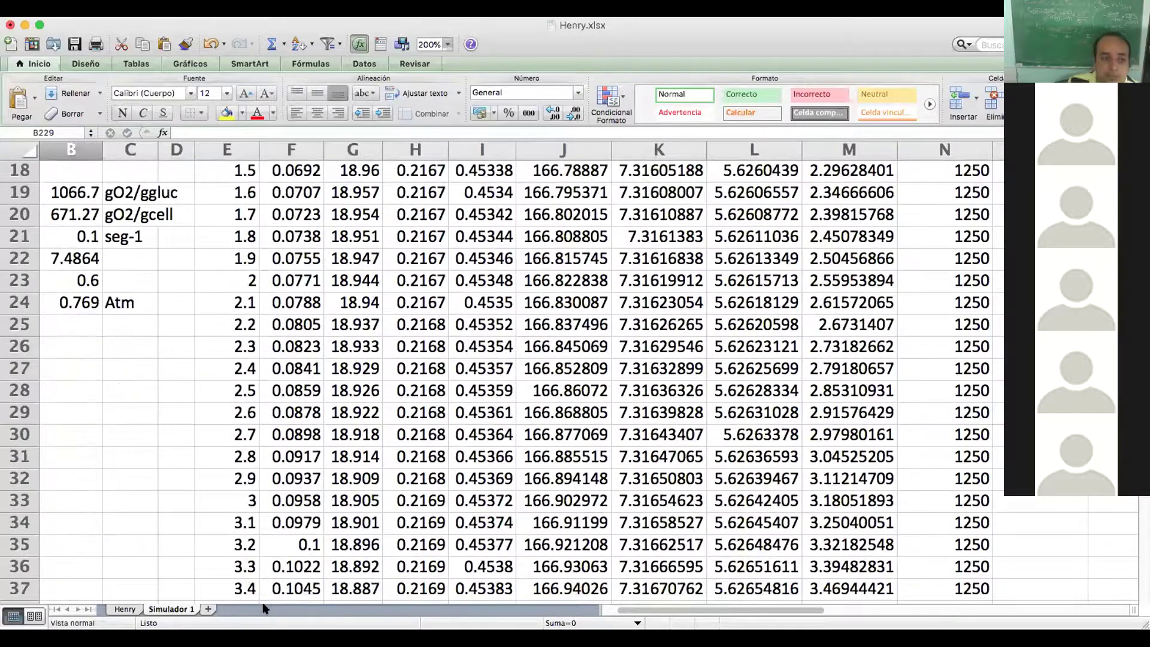
pyautogui.click(67, 322)
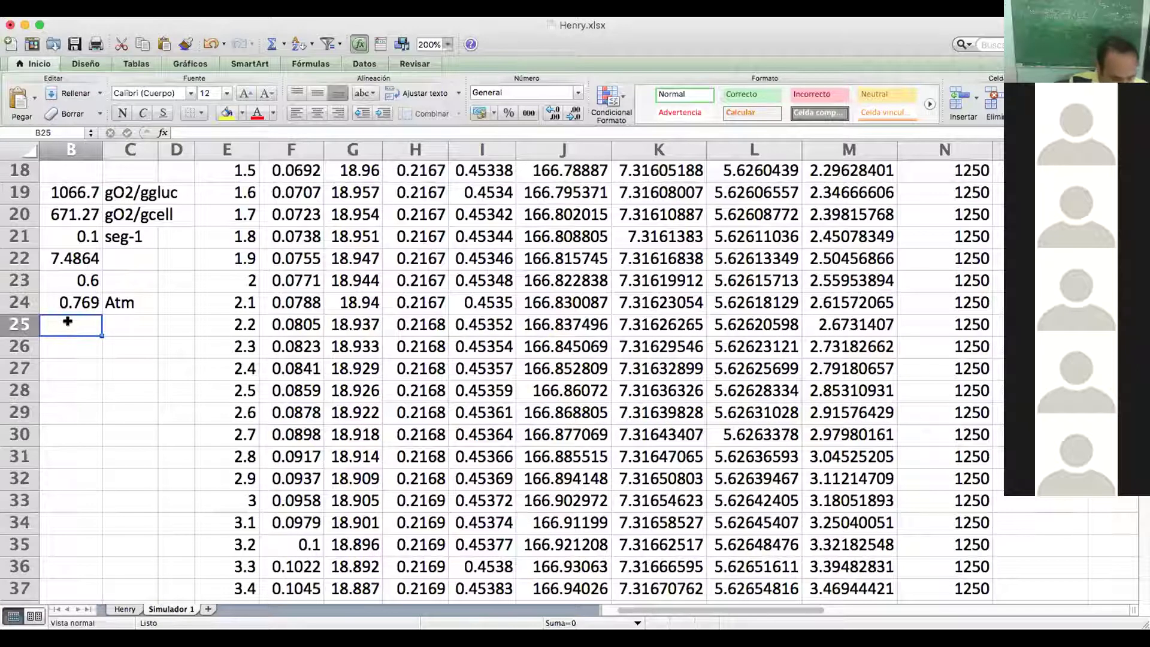
pyautogui.write('F')
pyautogui.press('Tab')
pyautogui.press('Left')
pyautogui.press('Left')
pyautogui.write('F')
# Enter 100 in B25 as the F value, with the unit L/hr in C25.
pyautogui.press('Tab')
pyautogui.write('100')
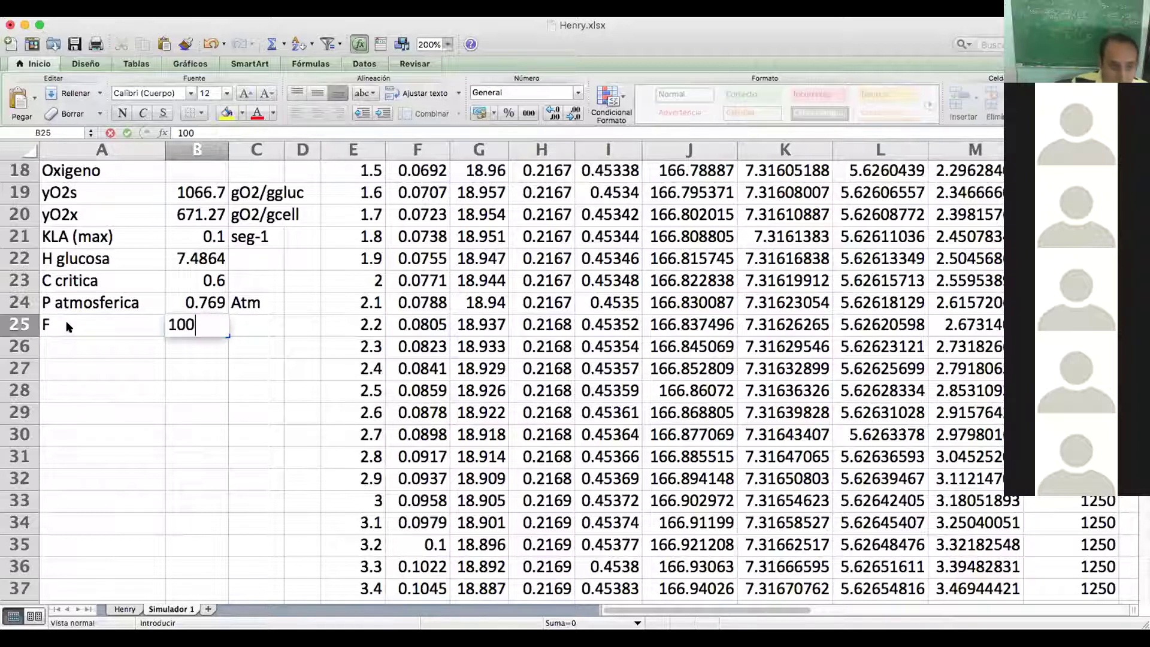
pyautogui.press('Tab')
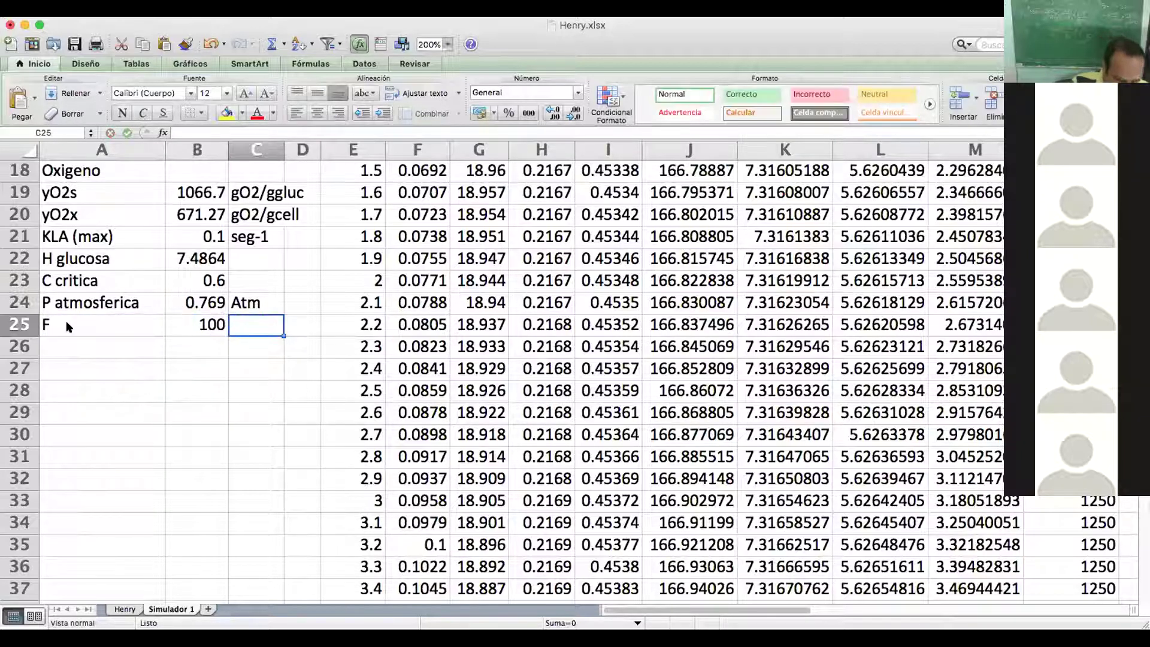
pyautogui.write('L')
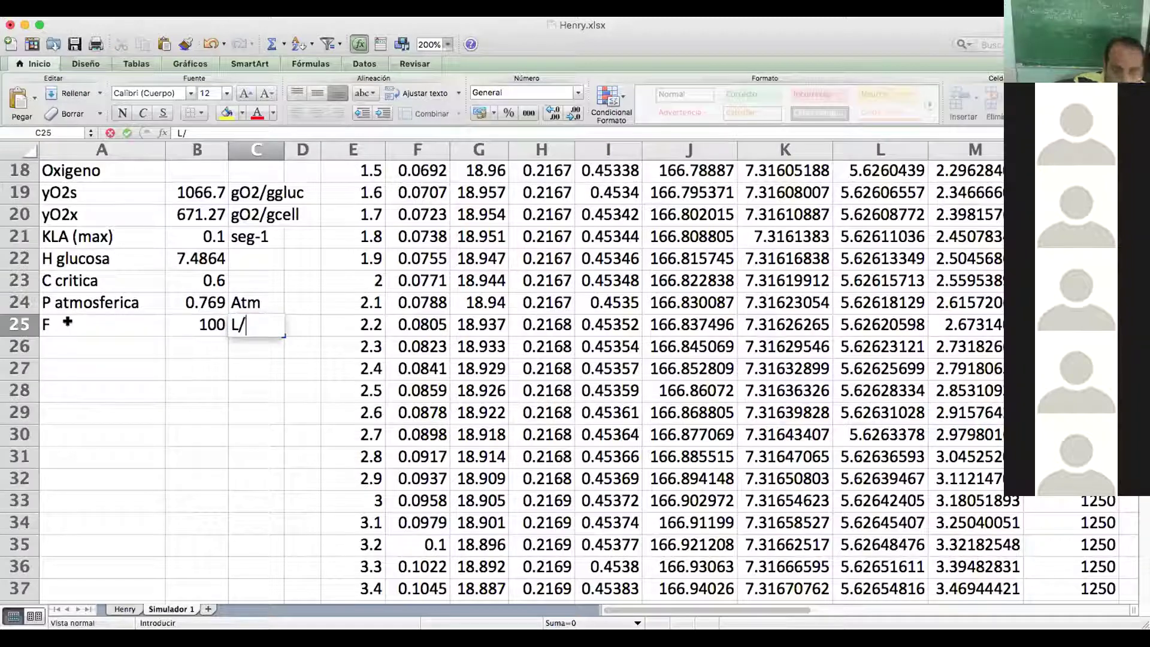
pyautogui.write('/hr')
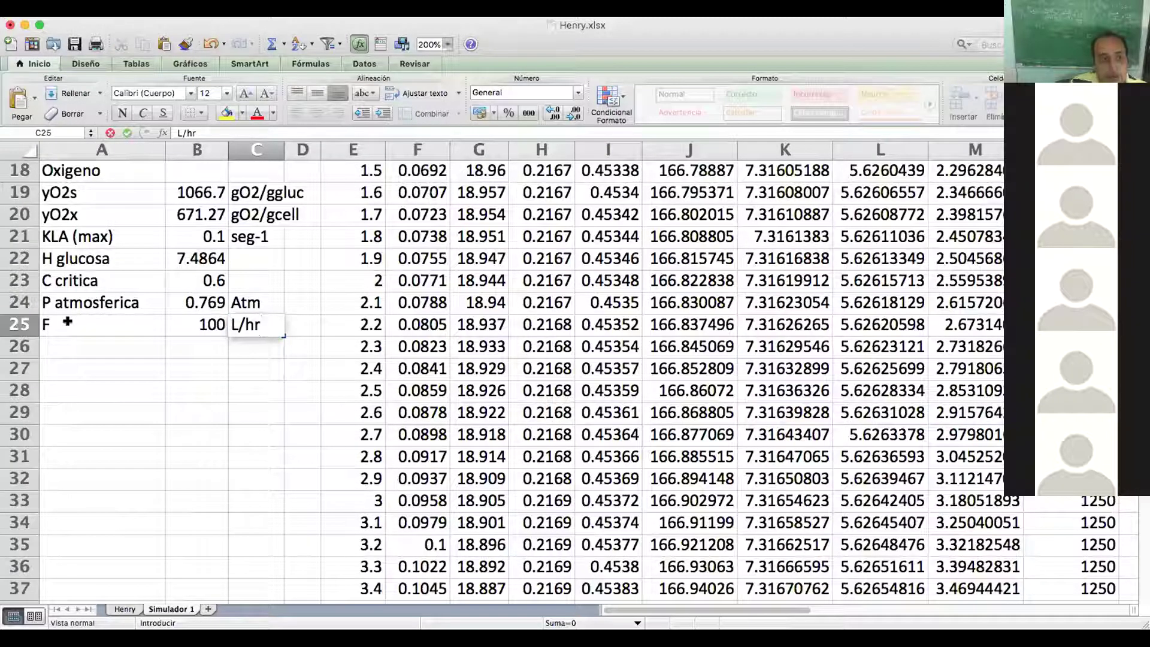
pyautogui.press('Return')
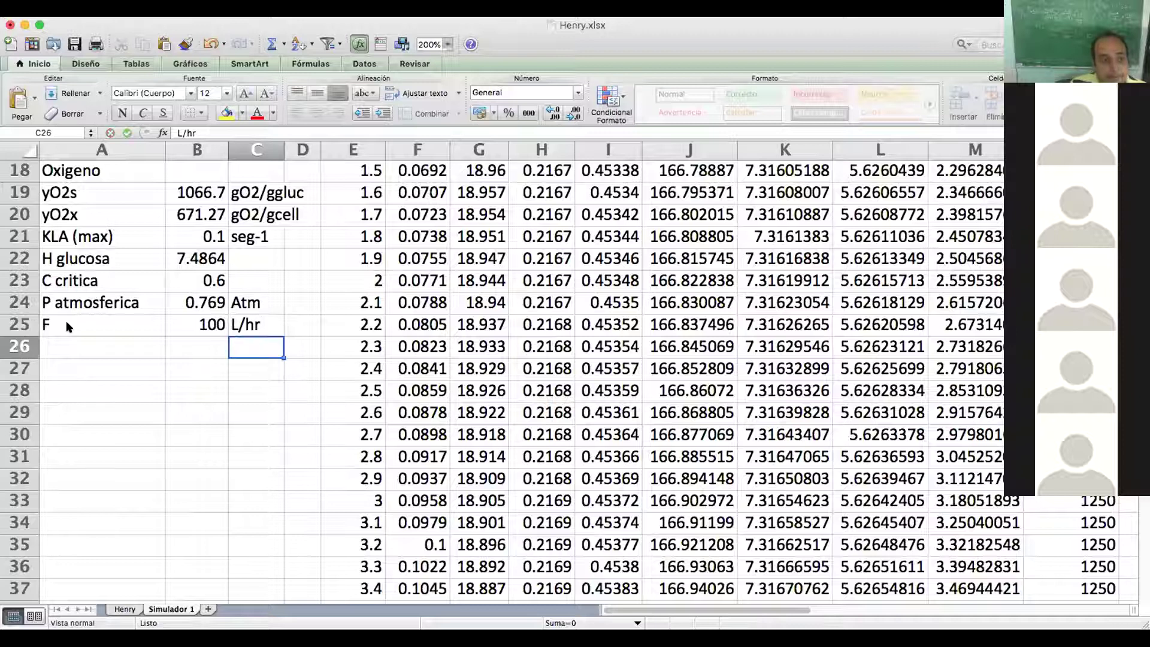
# Move the F parameter with its value and unit from A25:C25 to A12:C12, under Medio de cultivo.
pyautogui.click(69, 322)
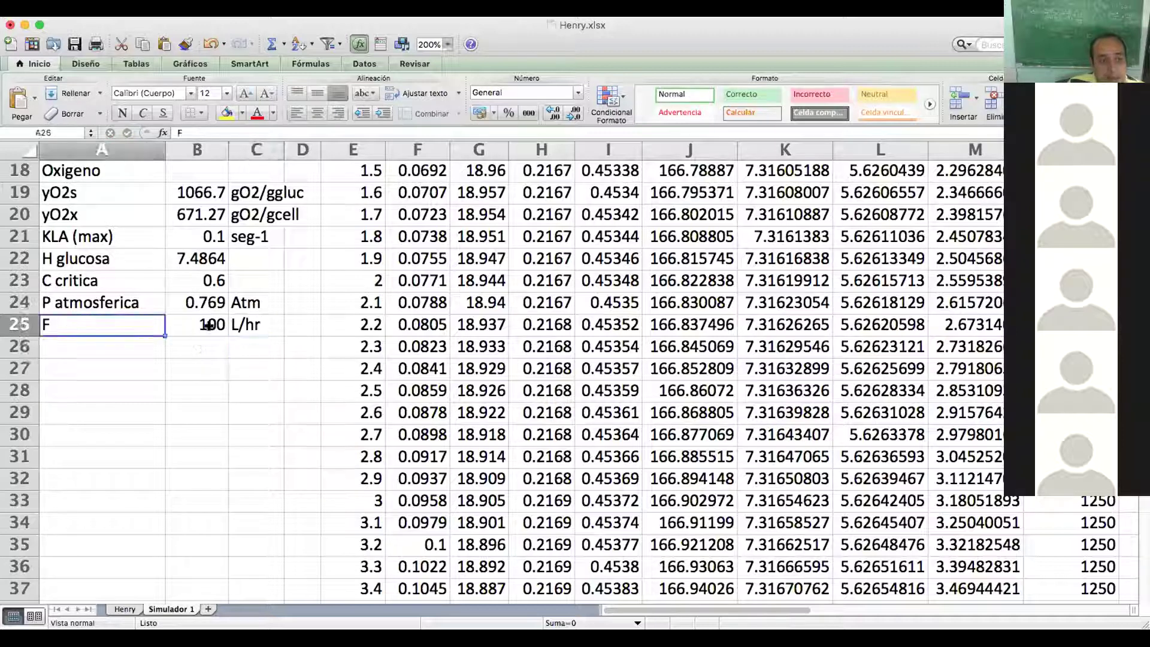
pyautogui.click(209, 324)
pyautogui.scroll(3, 209, 324)
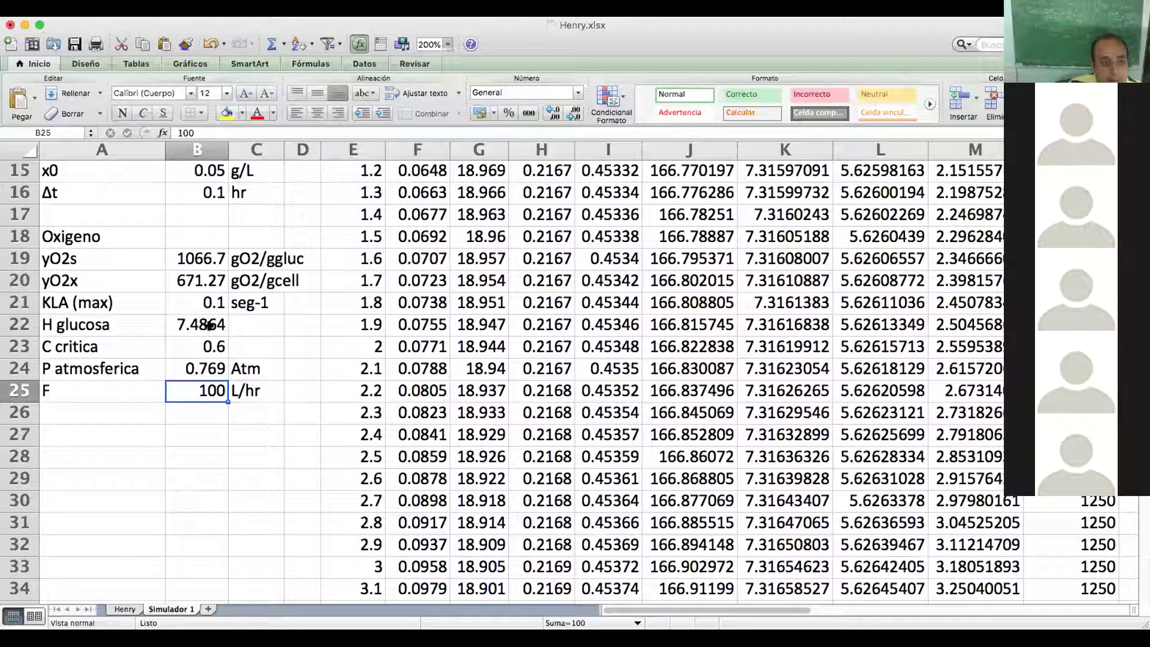
pyautogui.click(237, 390)
pyautogui.moveTo(103, 396); pyautogui.dragTo(101, 396)
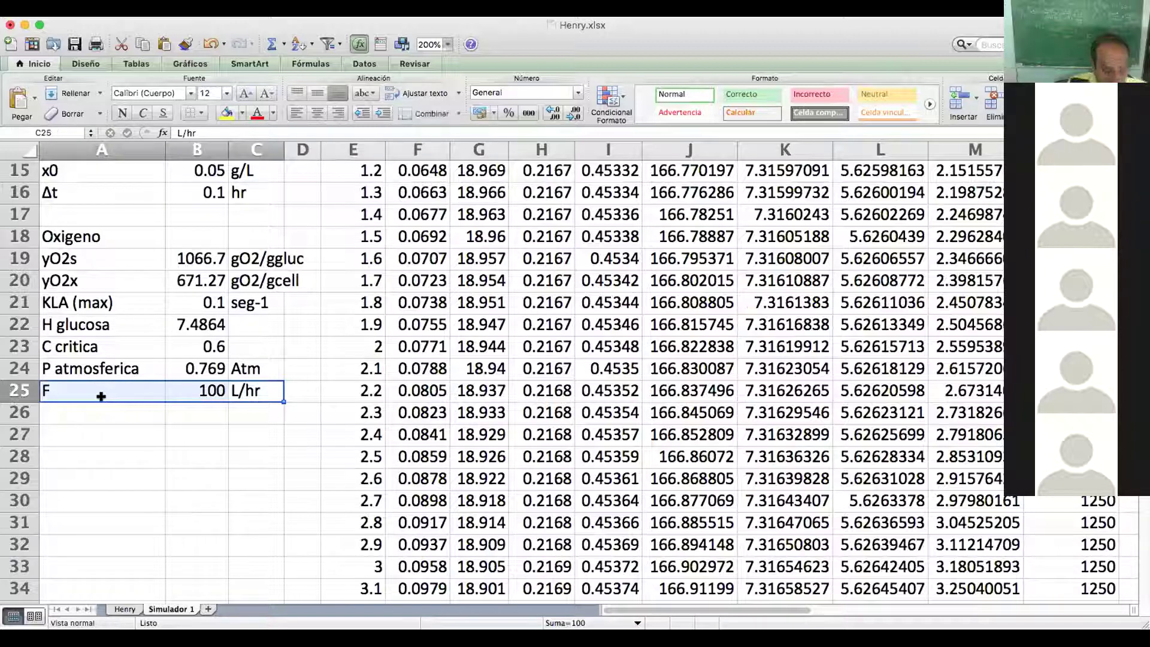
pyautogui.press('super+c')
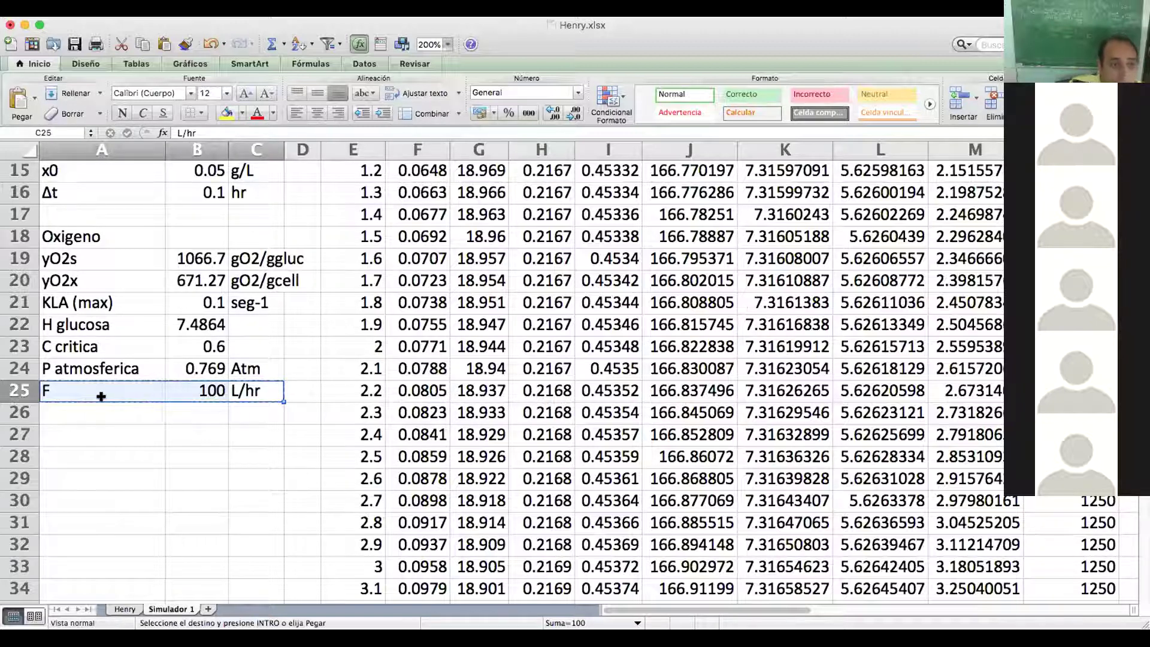
pyautogui.scroll(6, 93, 402)
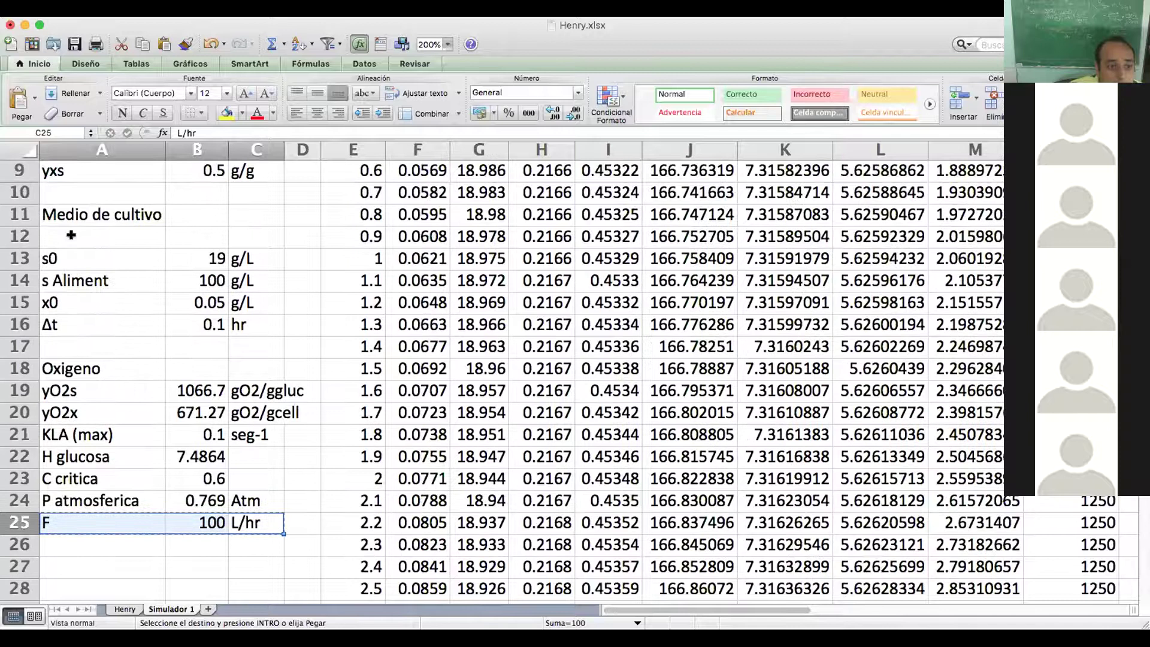
pyautogui.click(70, 235)
pyautogui.press('super+v')
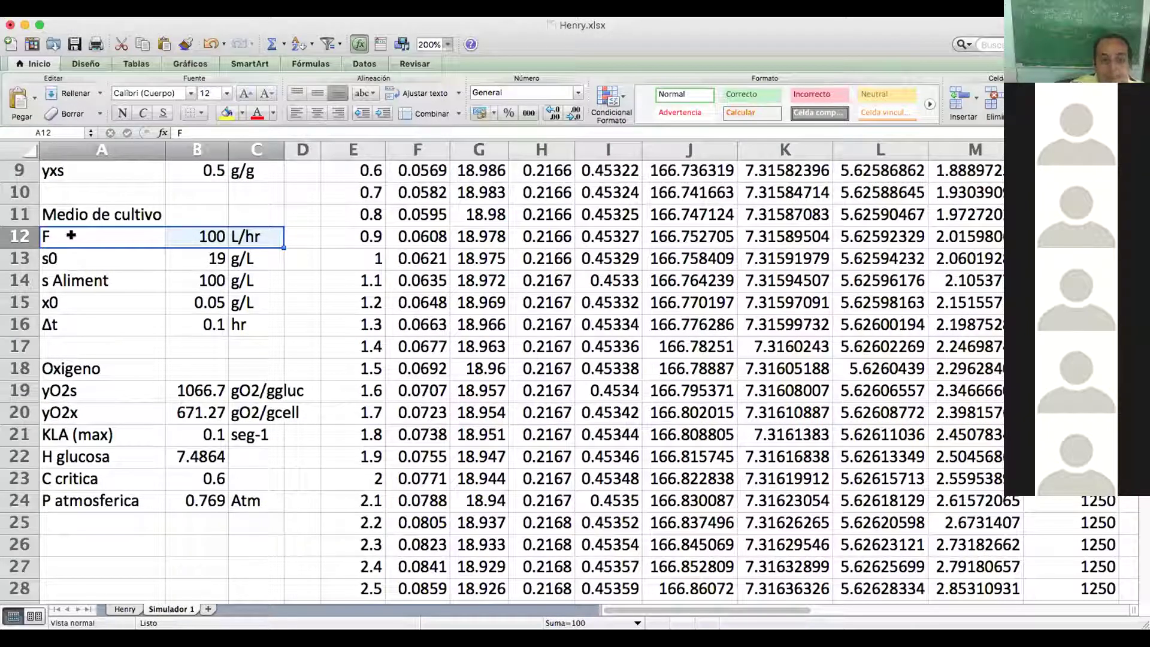
pyautogui.click(250, 341)
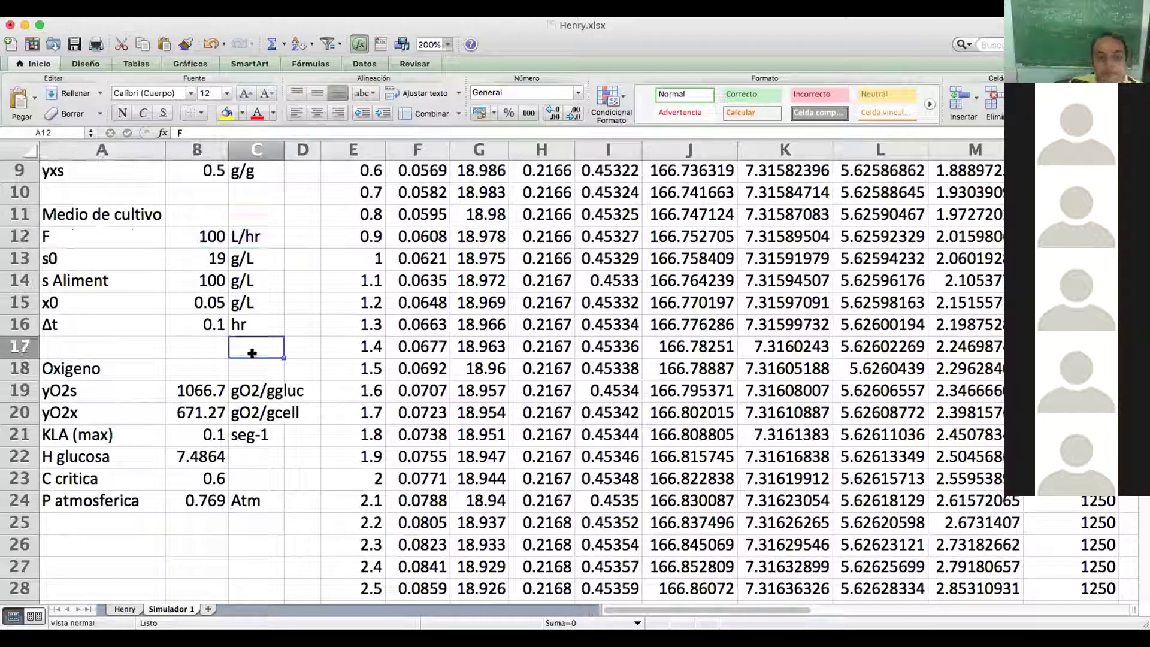
pyautogui.click(178, 240)
pyautogui.moveTo(183, 257); pyautogui.dragTo(183, 256)
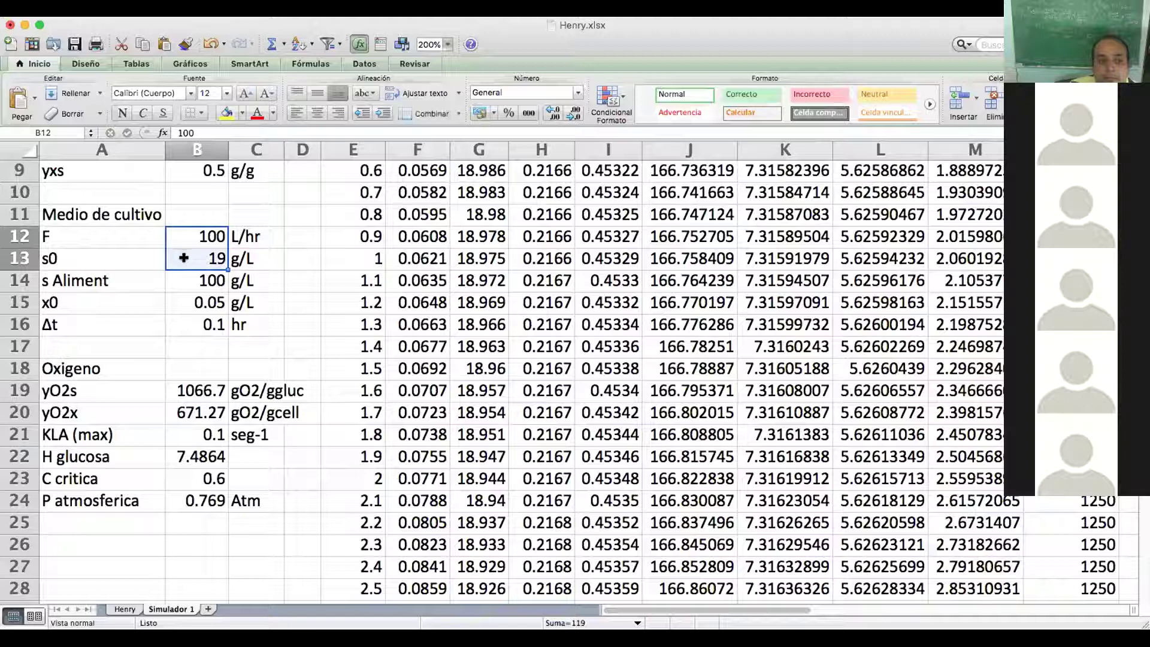
pyautogui.click(183, 258)
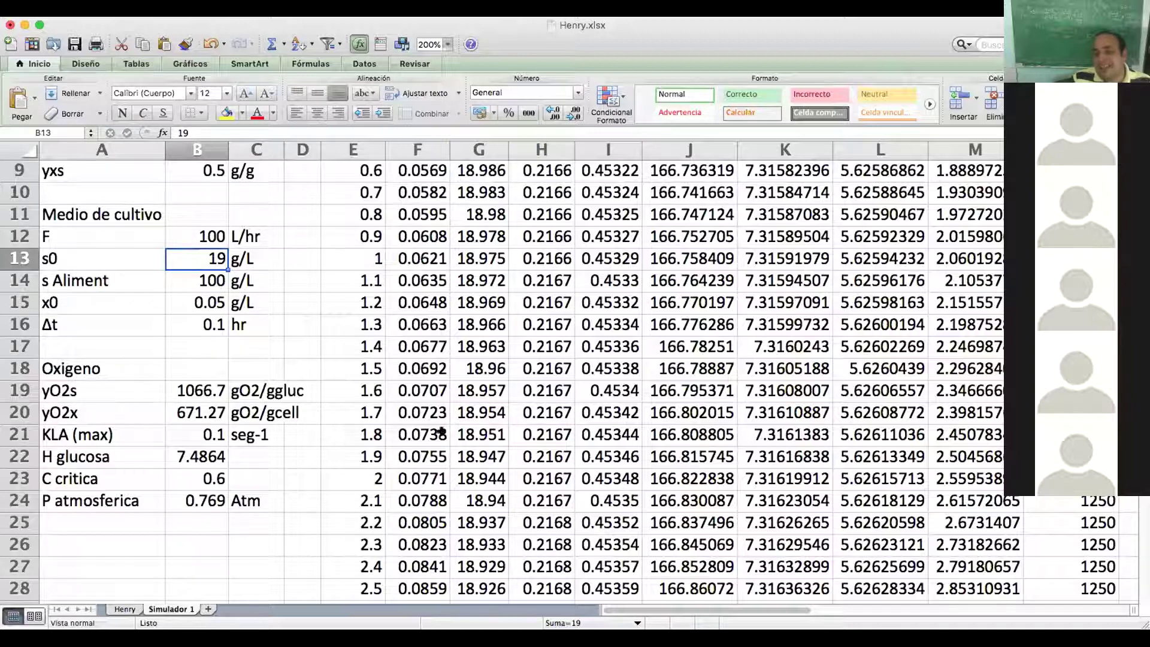
pyautogui.scroll(3, 497, 429)
pyautogui.scroll(-1, 497, 429)
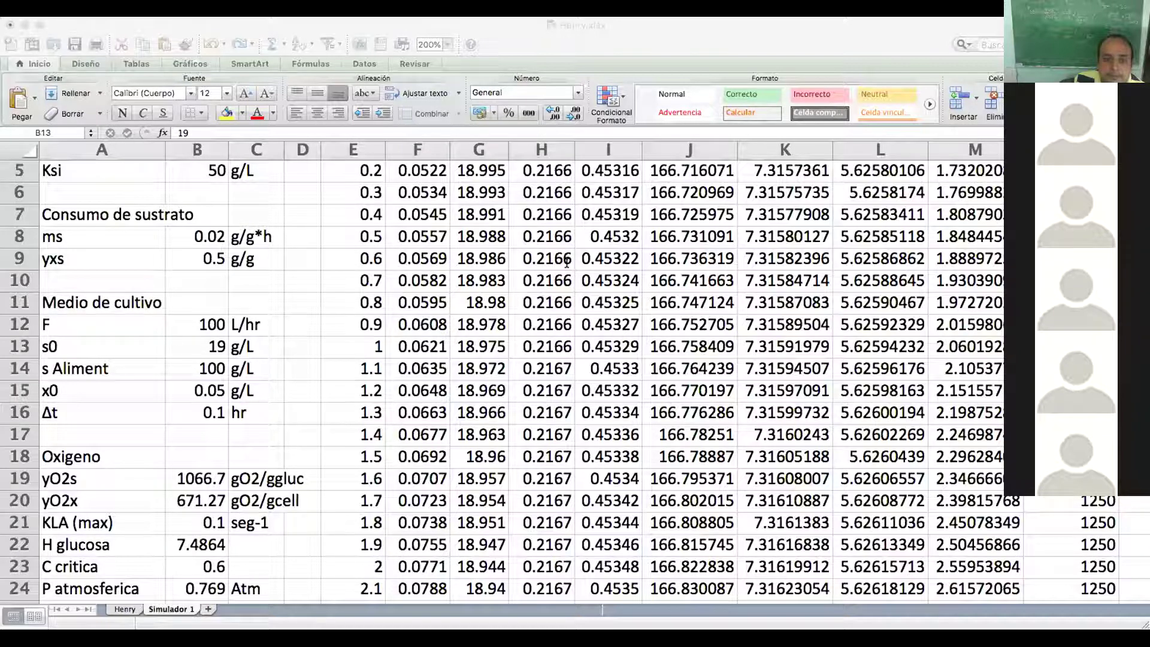
# Arrange the workbook window below the Word document so the s2 equation can be read above the table.
pyautogui.click(918, 23)
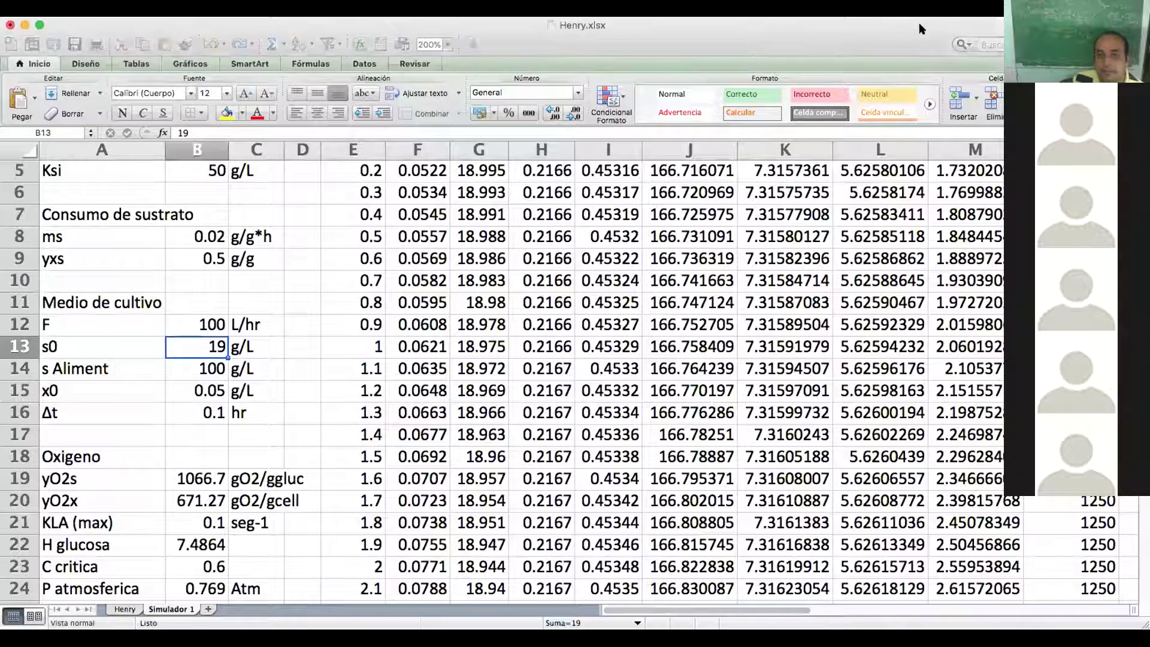
pyautogui.moveTo(740, 22); pyautogui.dragTo(740, 63)
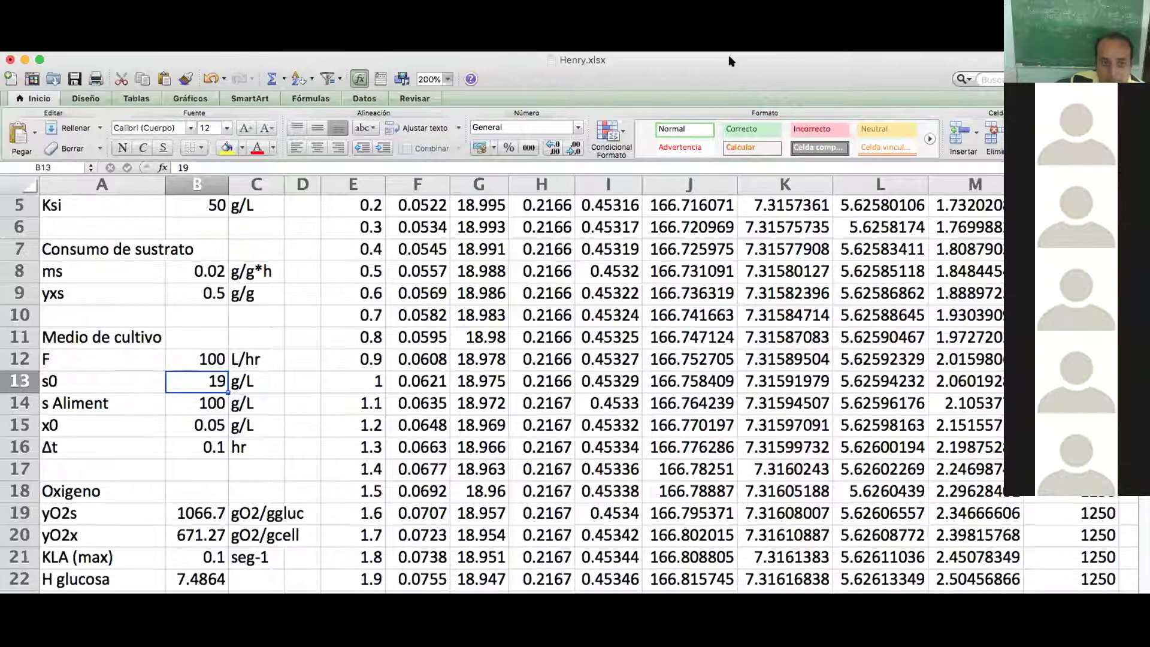
pyautogui.scroll(-6, 536, 237)
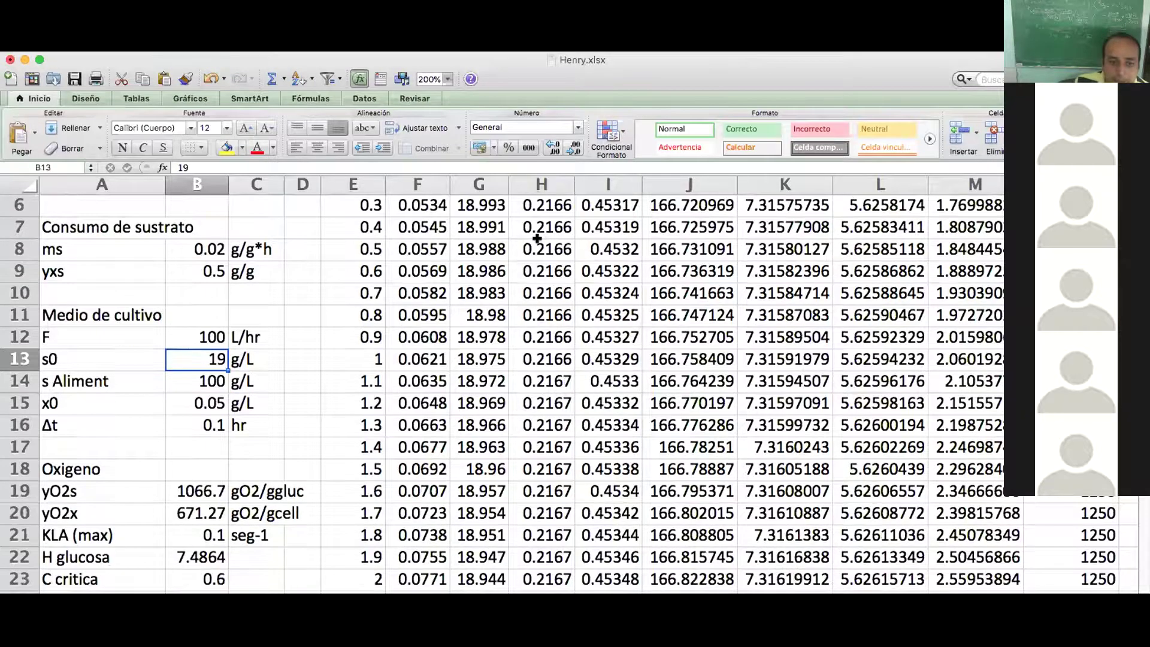
pyautogui.scroll(-20, 538, 239)
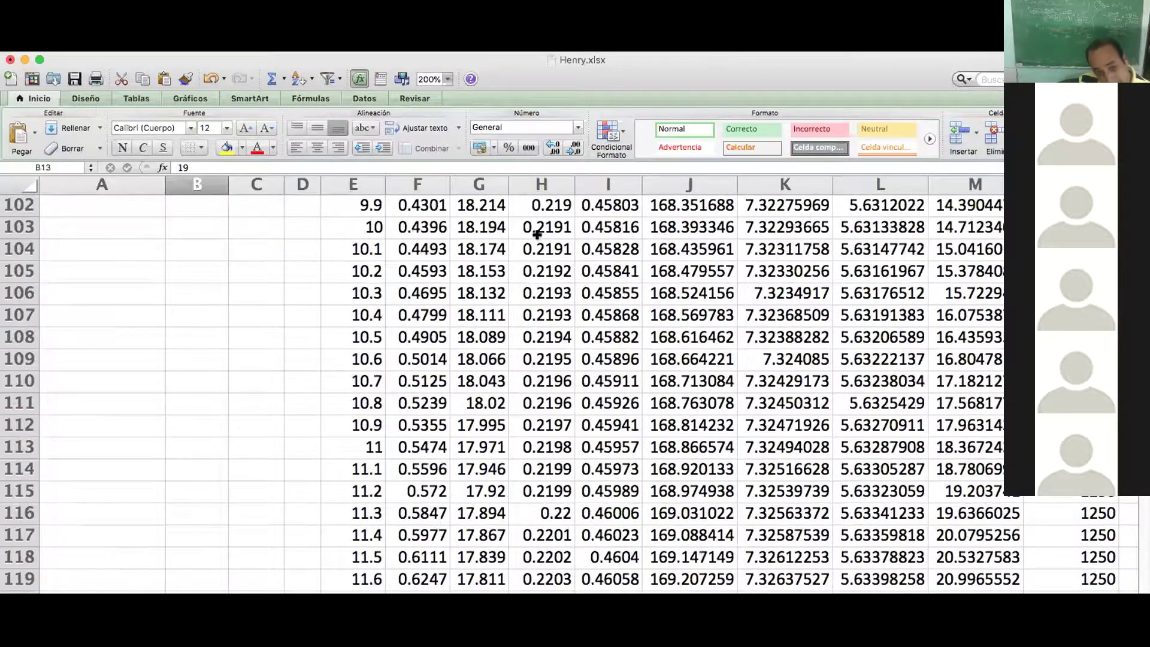
pyautogui.scroll(-20, 538, 235)
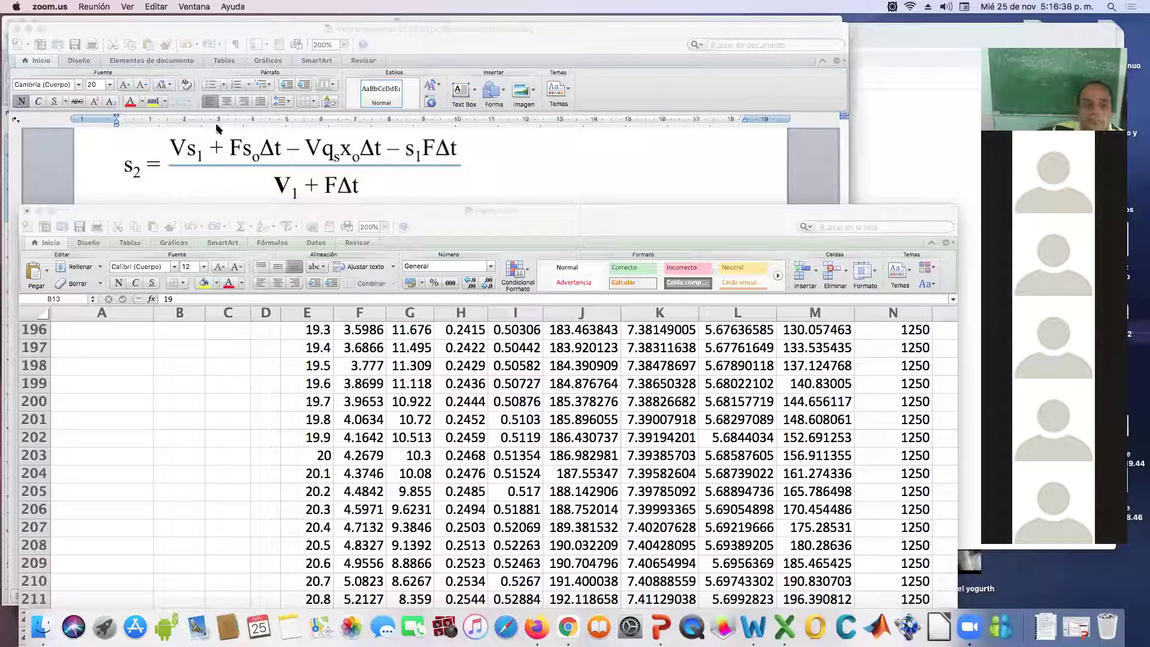
# Replace the substrate formula in G233 with the start of the s2 equation, opening its numerator with =(.
pyautogui.scroll(-15, 450, 460)
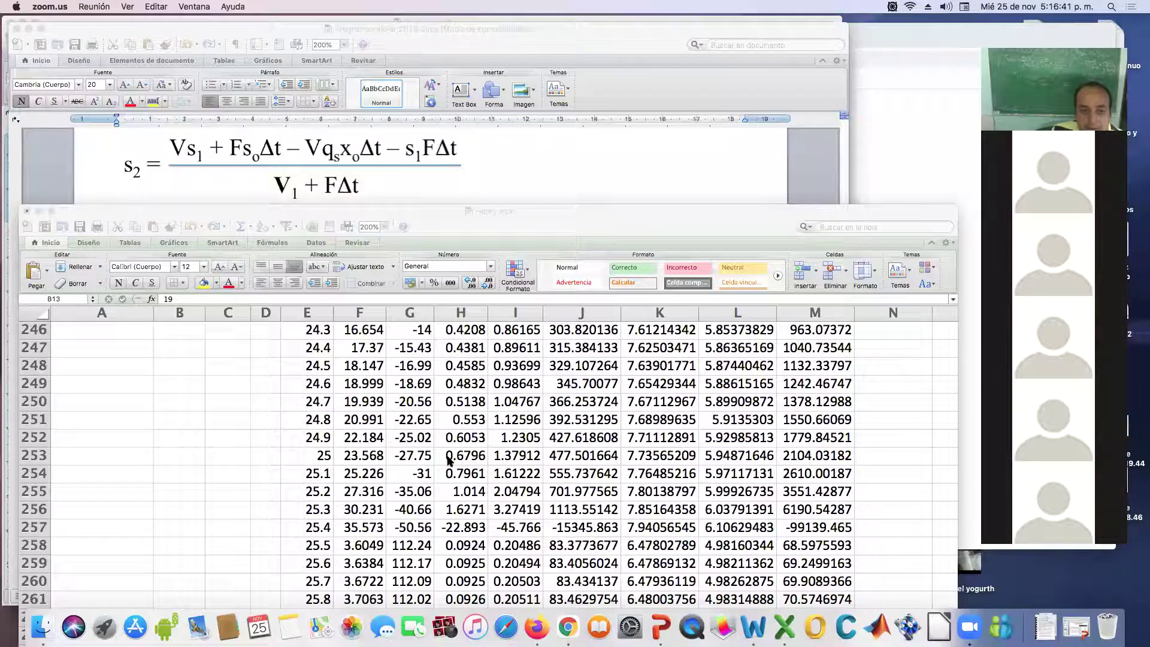
pyautogui.scroll(6, 449, 460)
pyautogui.click(367, 422)
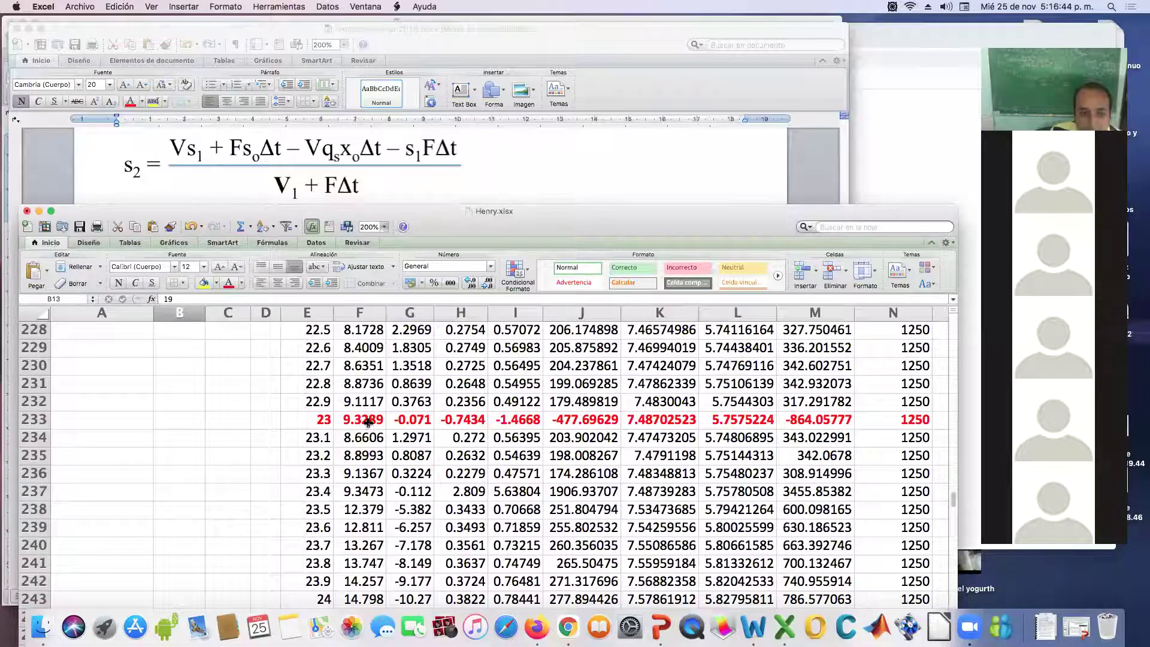
pyautogui.doubleClick(409, 423)
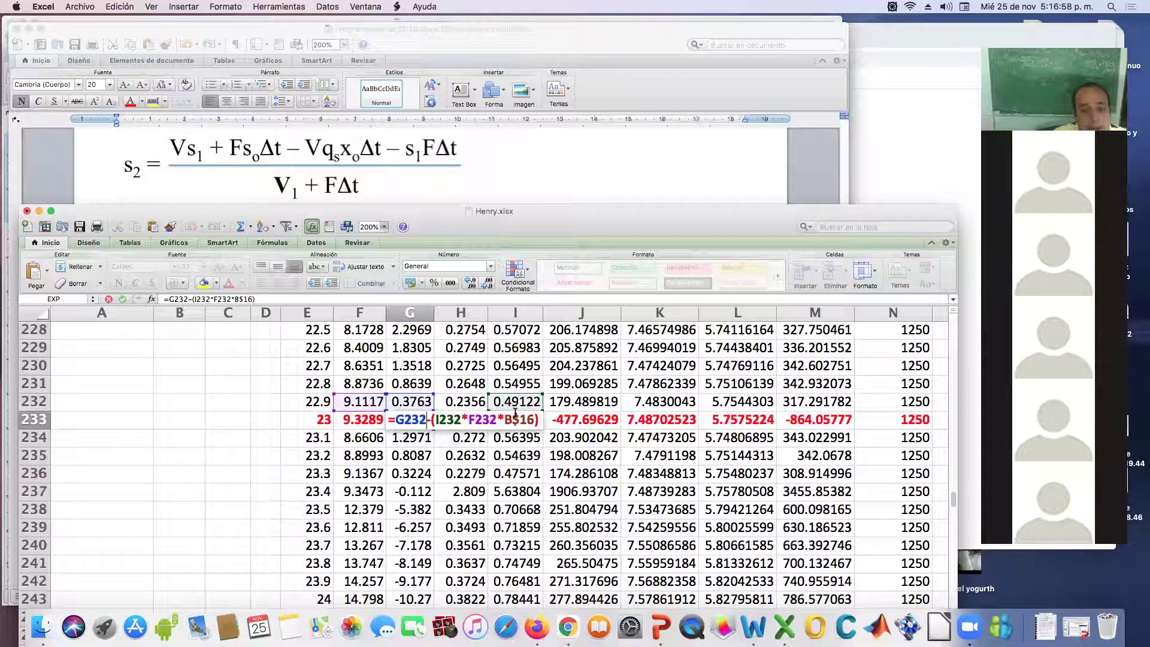
pyautogui.moveTo(539, 419); pyautogui.dragTo(396, 427)
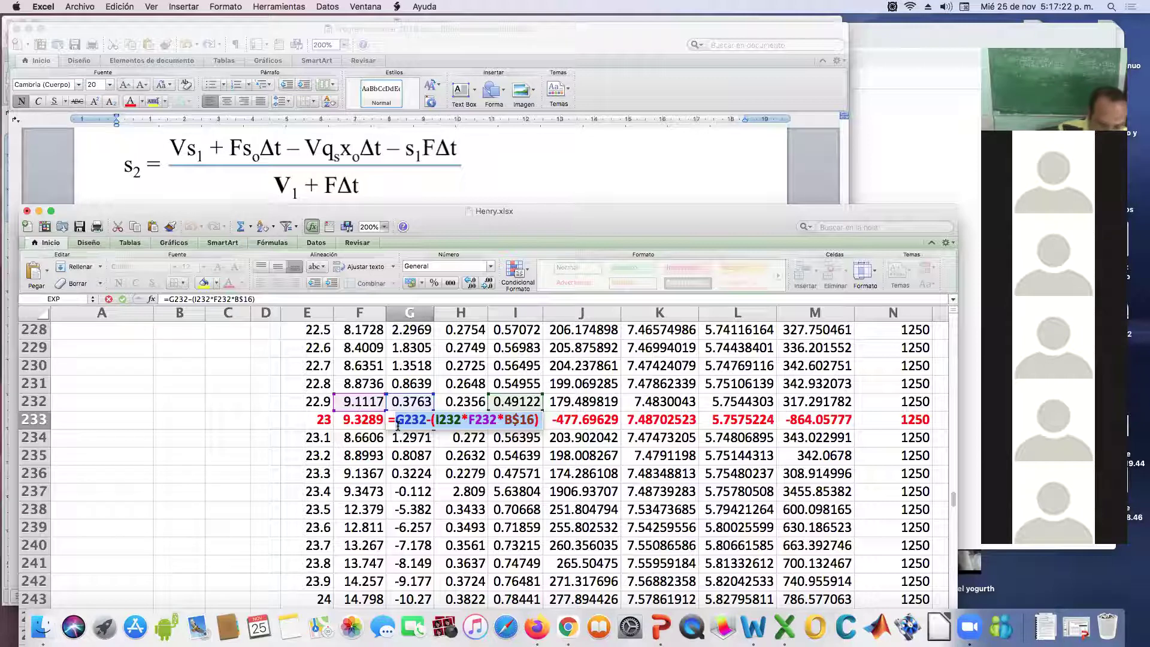
pyautogui.write('(')
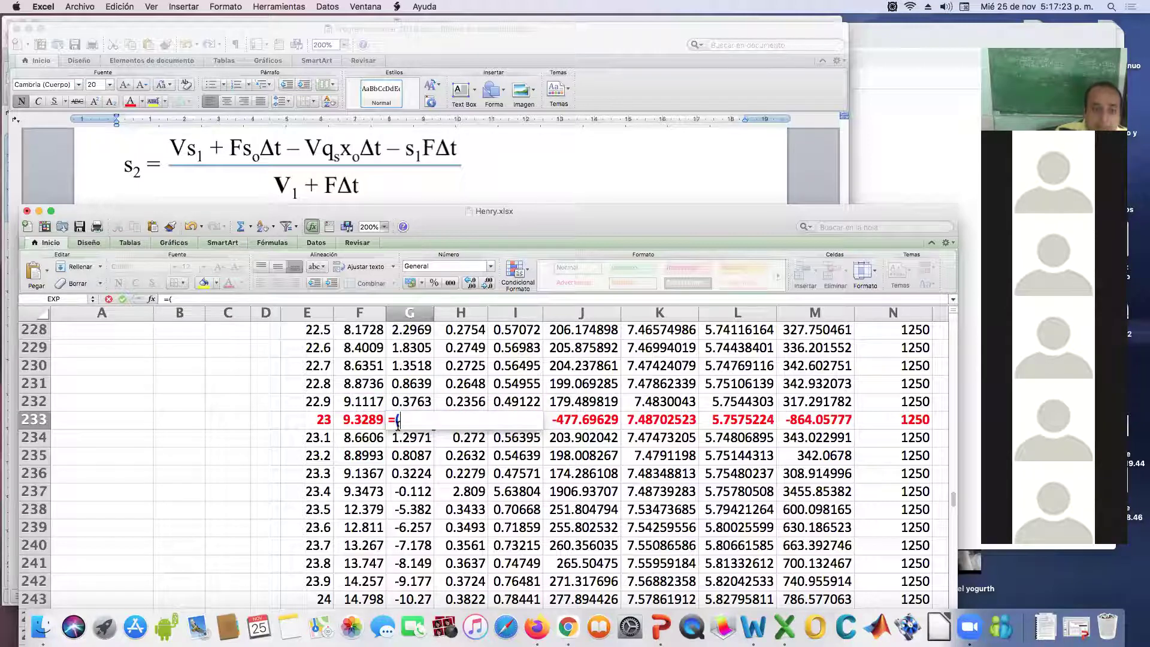
pyautogui.click(405, 402)
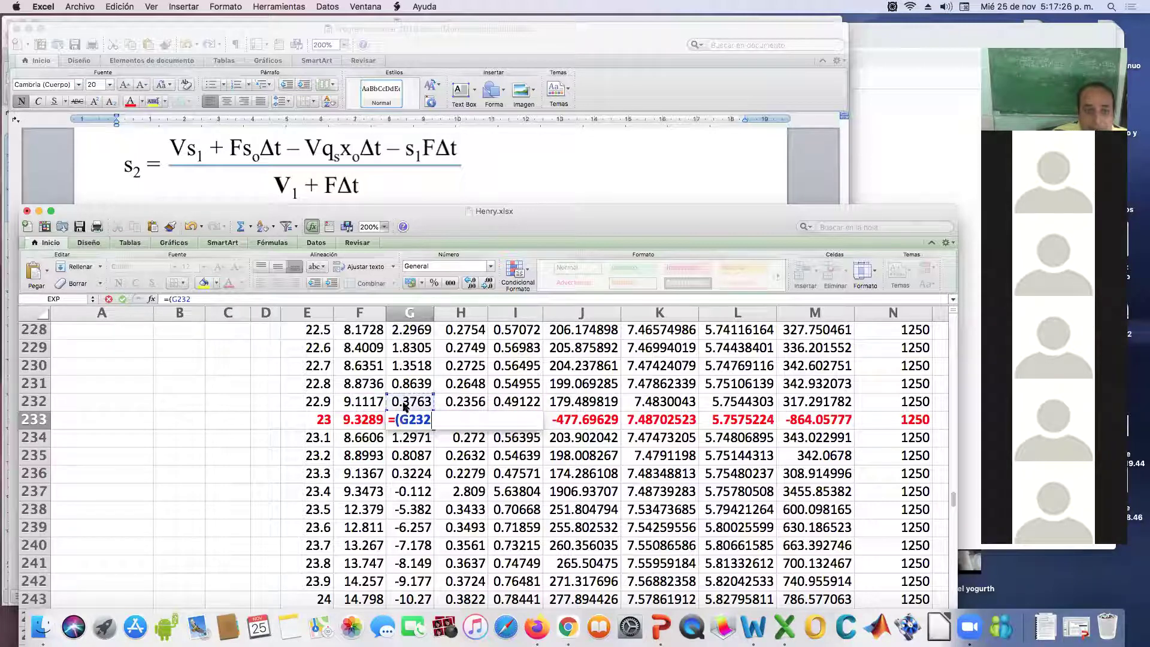
pyautogui.press('BackSpace')
pyautogui.press('BackSpace')
pyautogui.press('BackSpace')
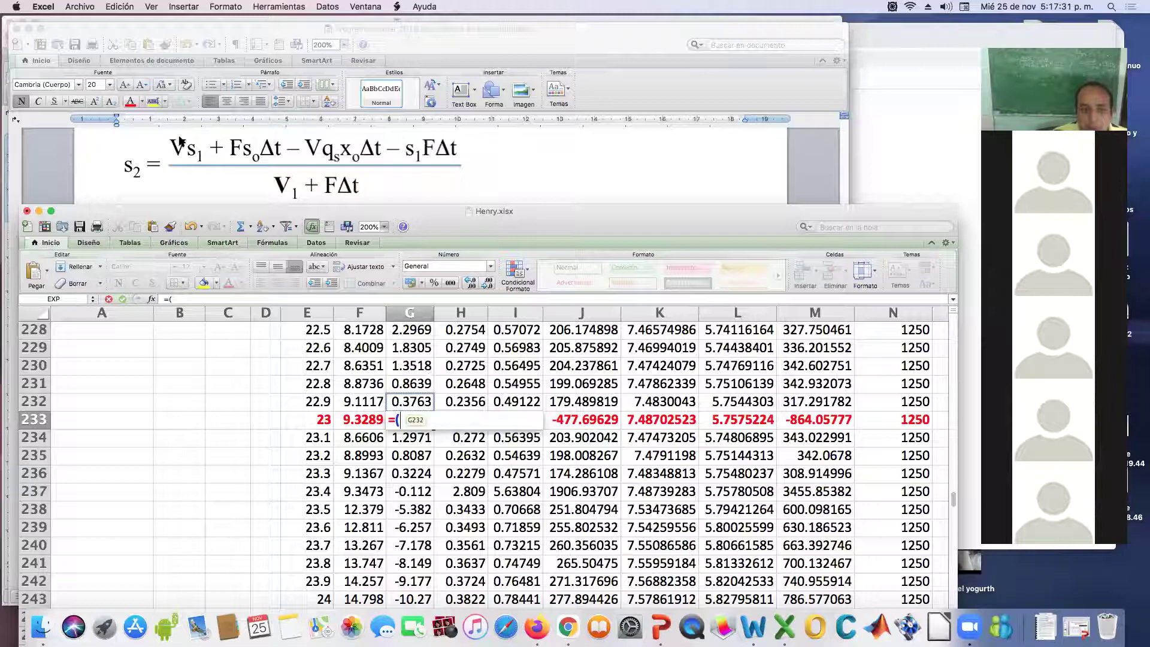